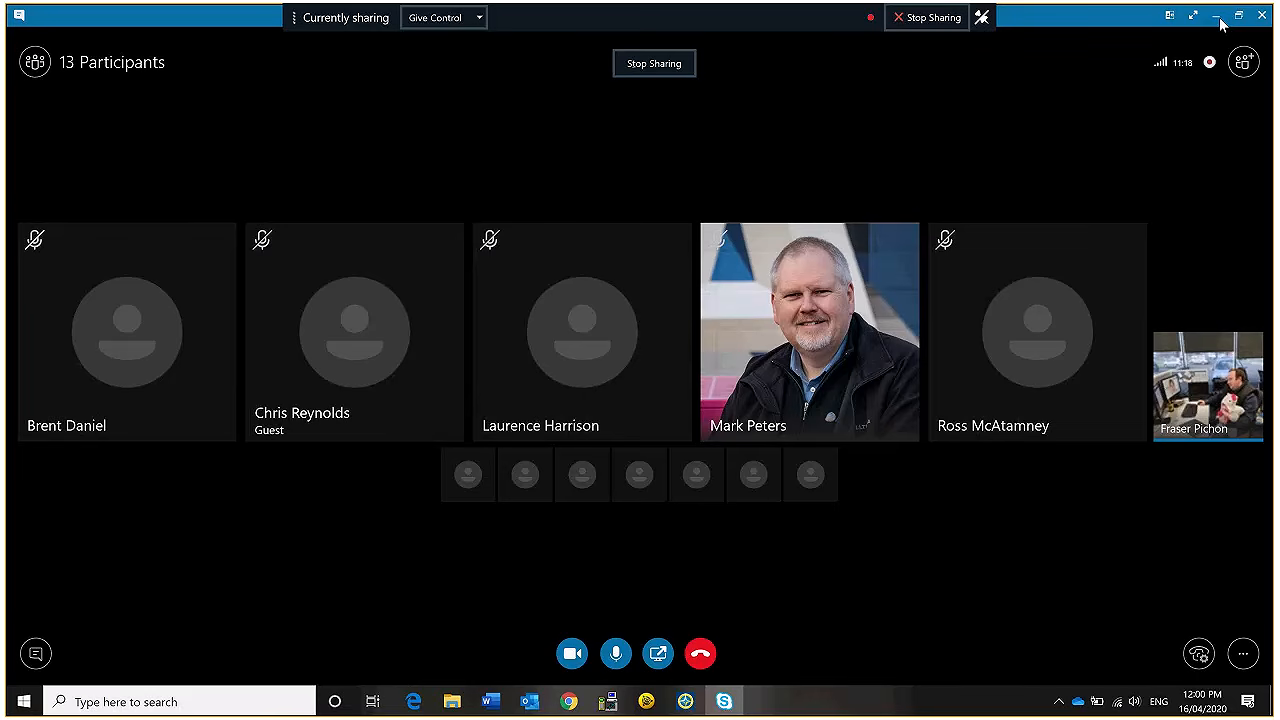
- Switch to Trimble Business Center and create a new project from the Metric template
{"action": "left_click", "coordinate": [1218, 17]}
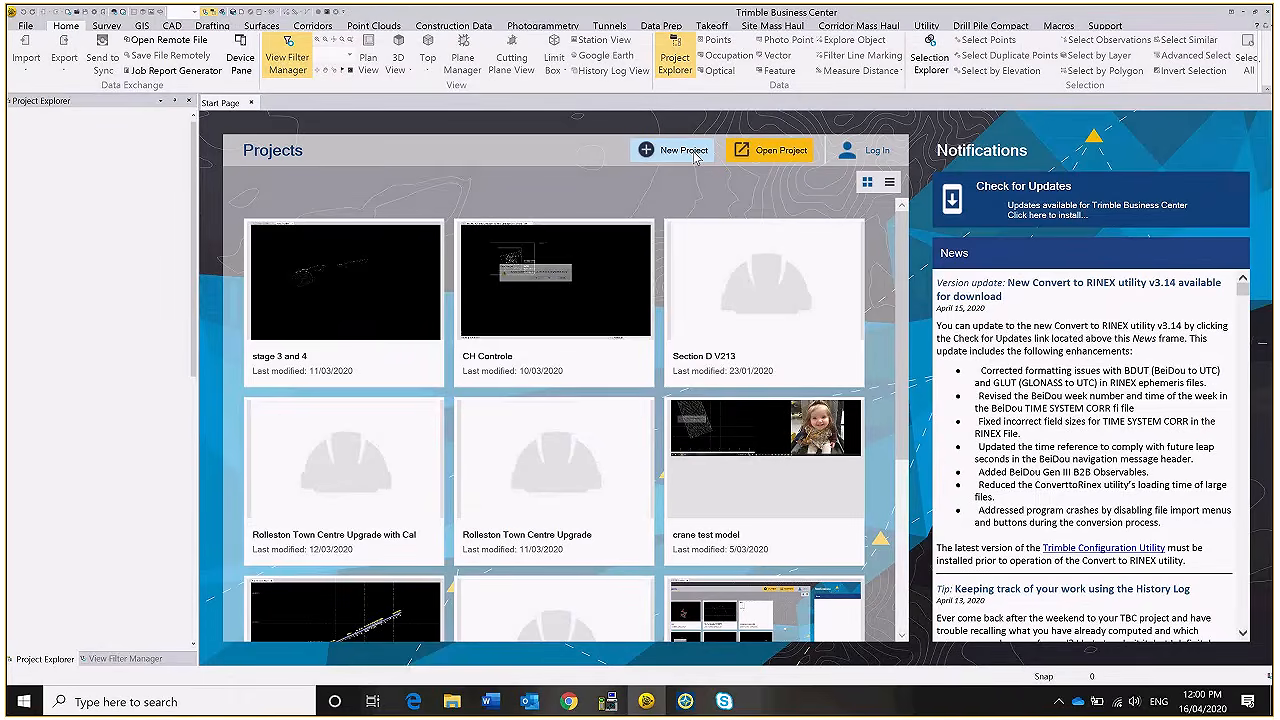
{"action": "left_click", "coordinate": [695, 153]}
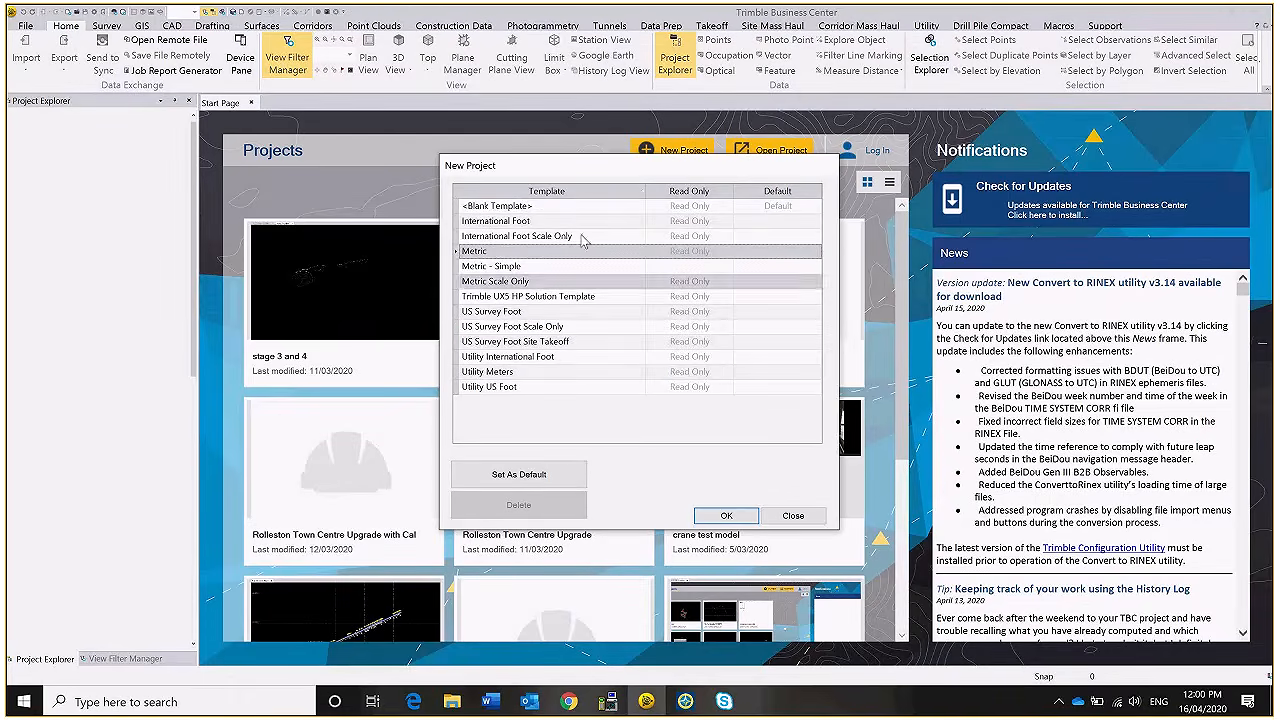
{"action": "left_click", "coordinate": [743, 517]}
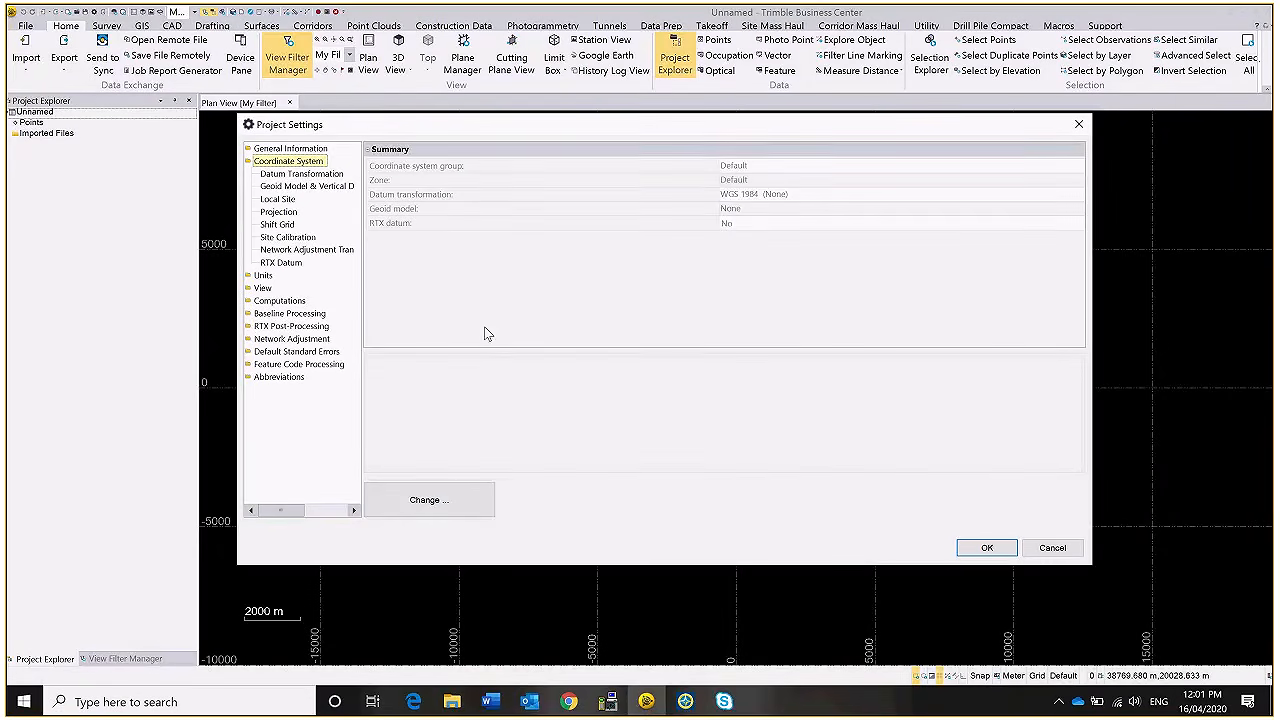
- Change the project's coordinate system to the New Zealand/NZGD2000 group with the Mount Pleasant 2000 zone
{"action": "left_click", "coordinate": [455, 500]}
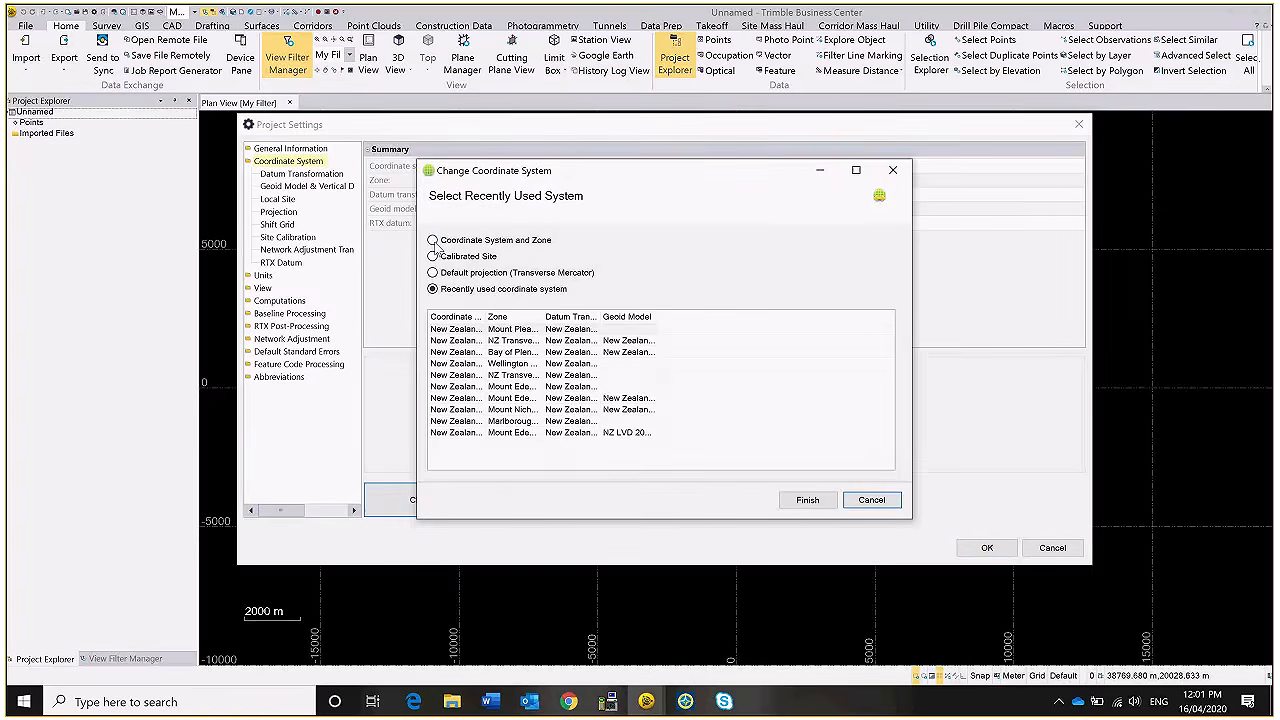
{"action": "left_click", "coordinate": [433, 241]}
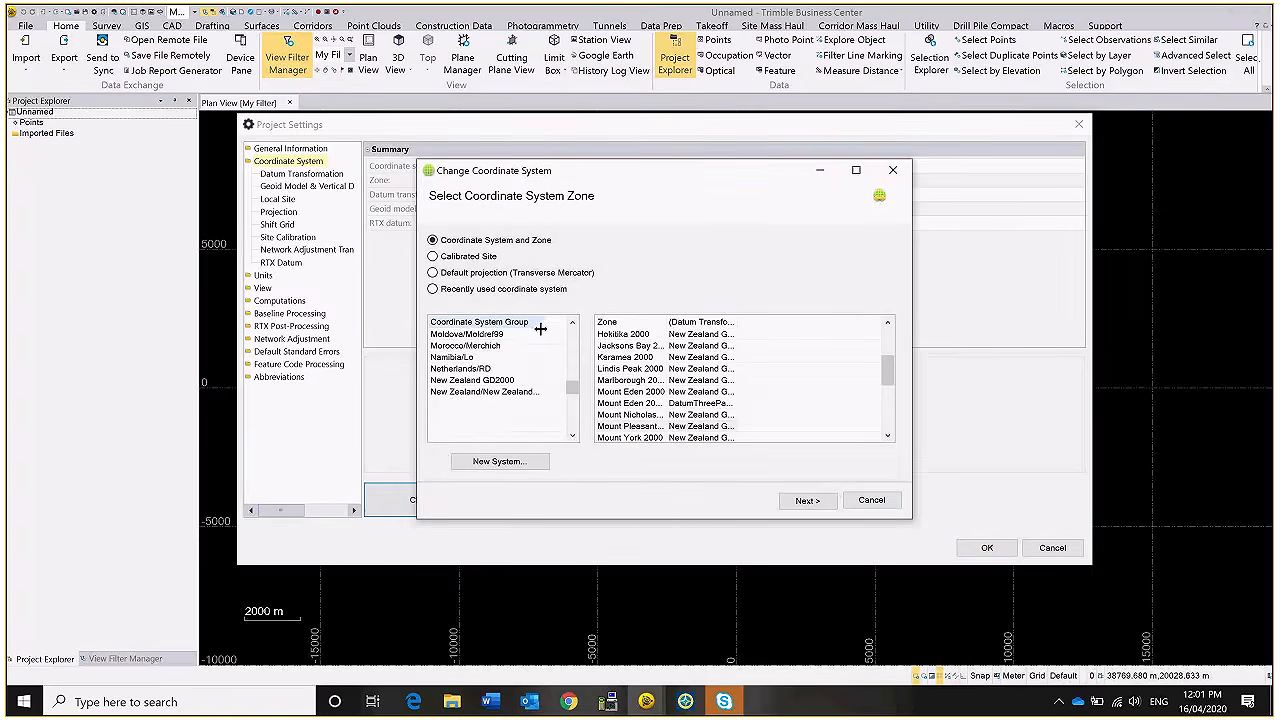
{"action": "left_click", "coordinate": [475, 426]}
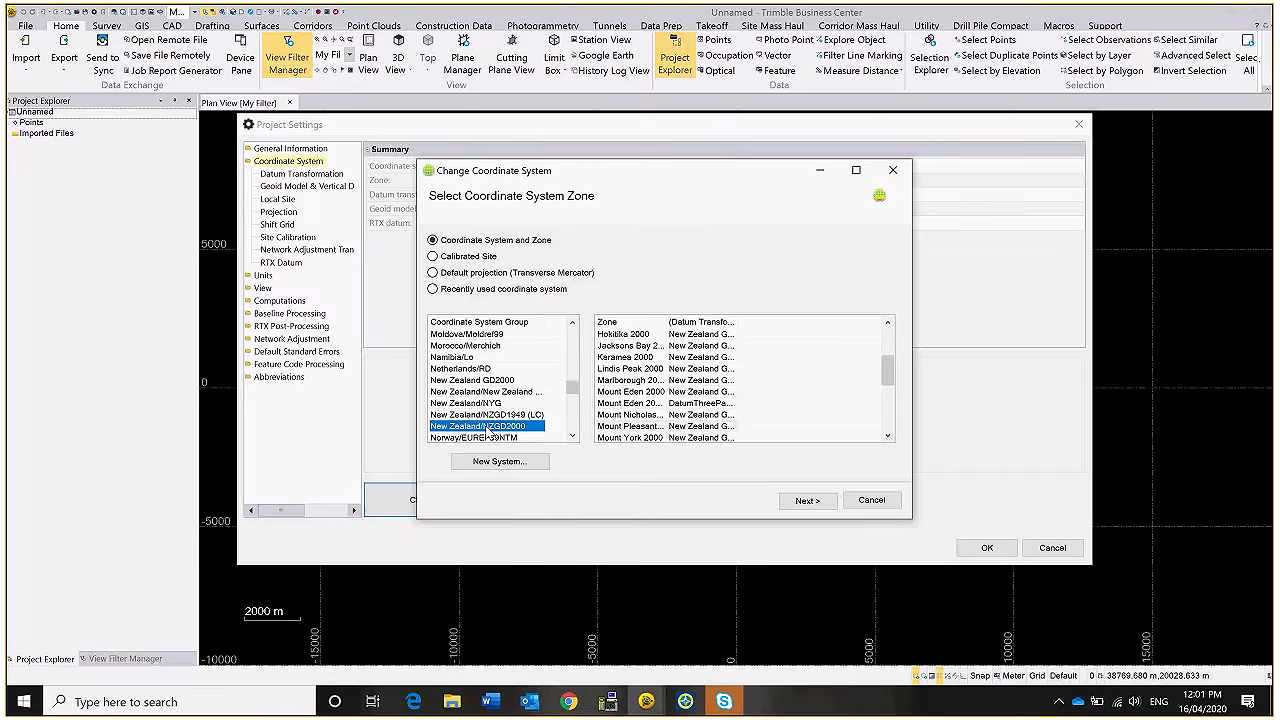
{"action": "double_click", "coordinate": [665, 321]}
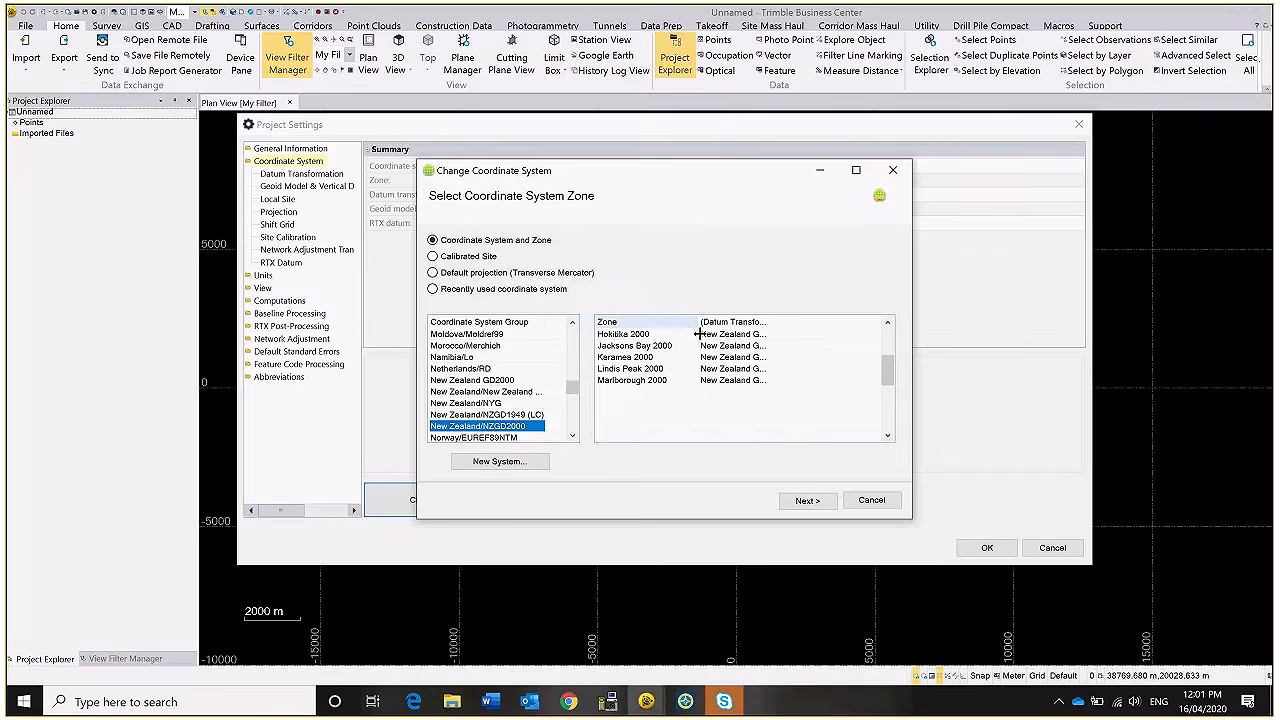
{"action": "left_click", "coordinate": [640, 426]}
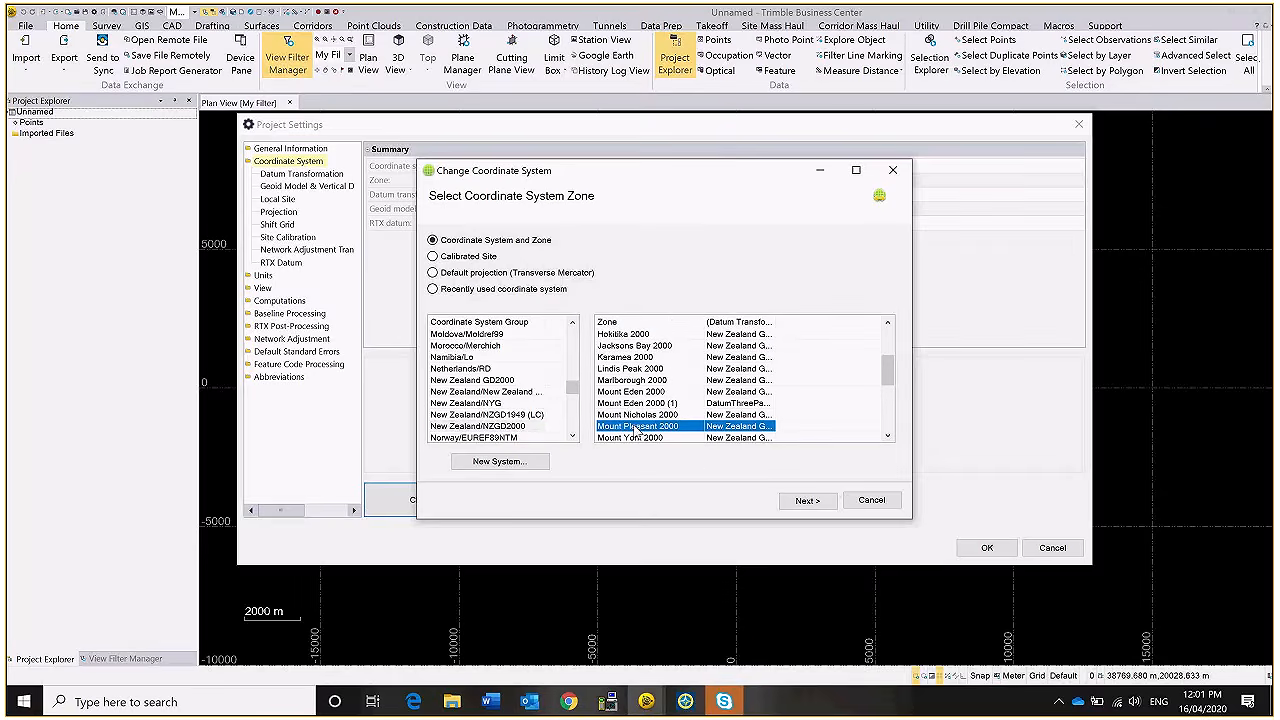
{"action": "left_click", "coordinate": [808, 501]}
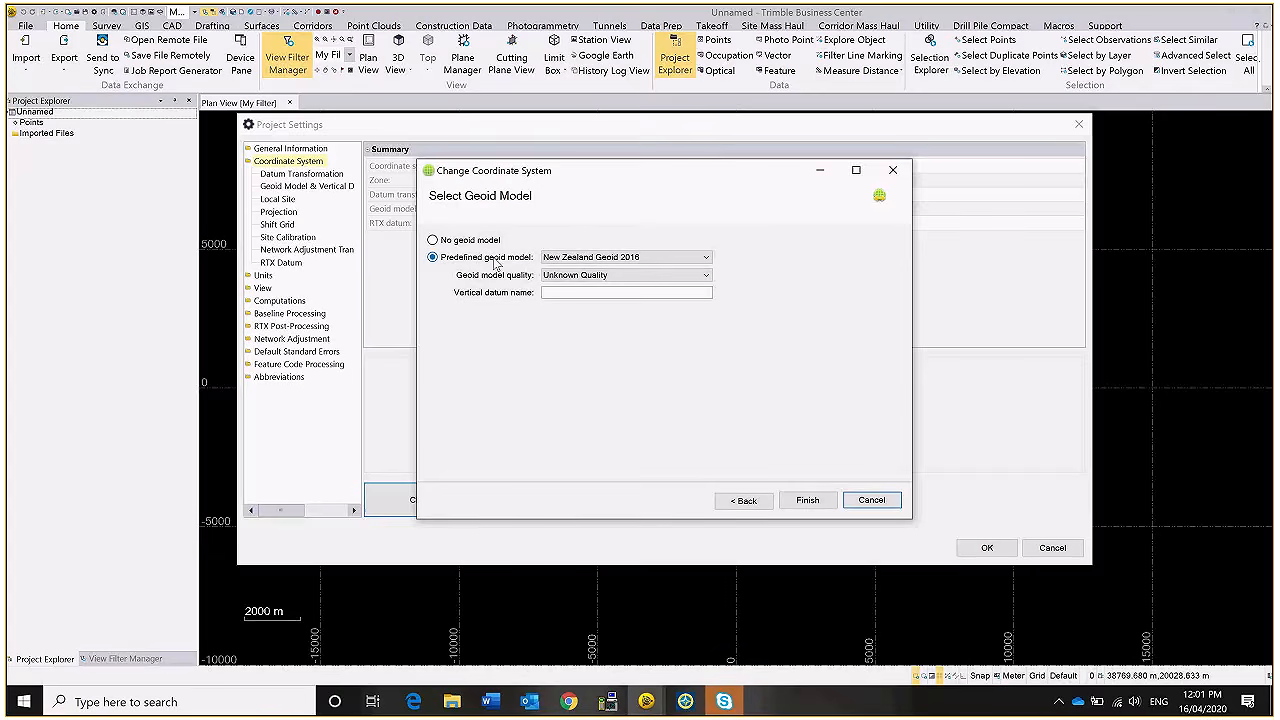
- Finish the coordinate system change with no geoid model and accept the project settings
{"action": "left_click", "coordinate": [708, 256]}
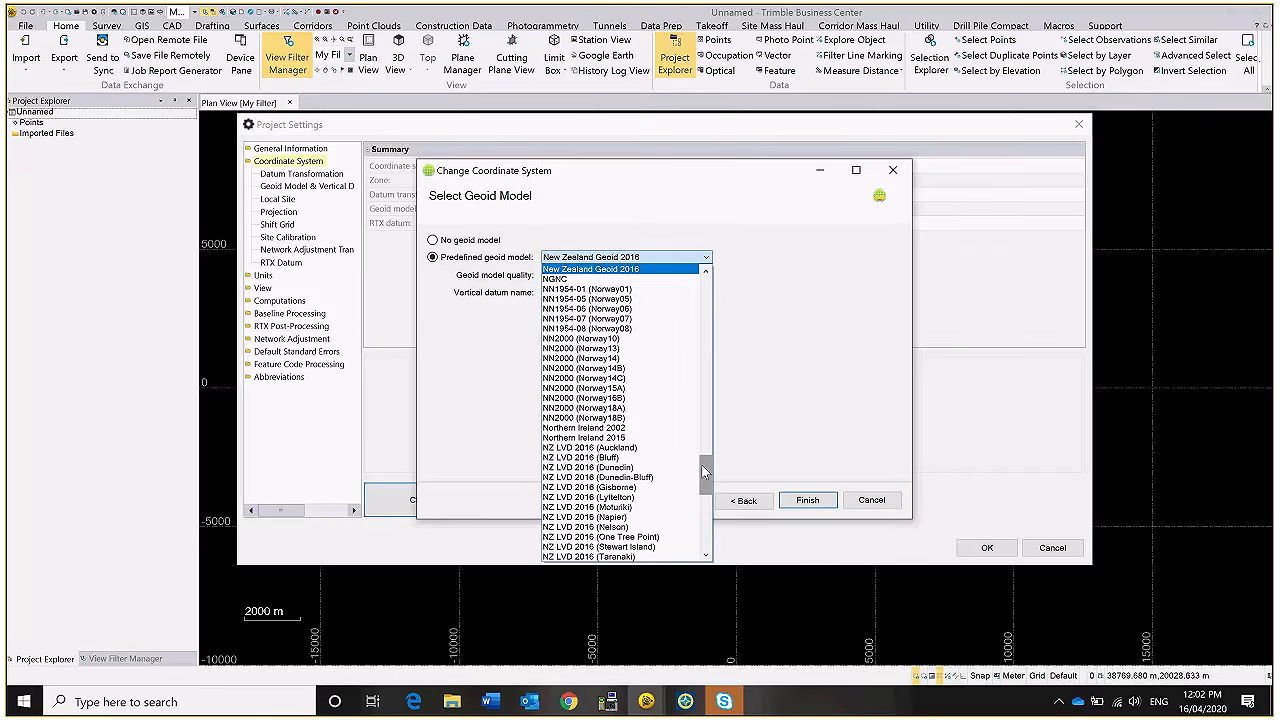
{"action": "mouse_move", "coordinate": [705, 471]}
{"action": "left_mouse_down"}
{"action": "mouse_move", "coordinate": [705, 490]}
{"action": "mouse_move", "coordinate": [705, 478]}
{"action": "left_mouse_up"}
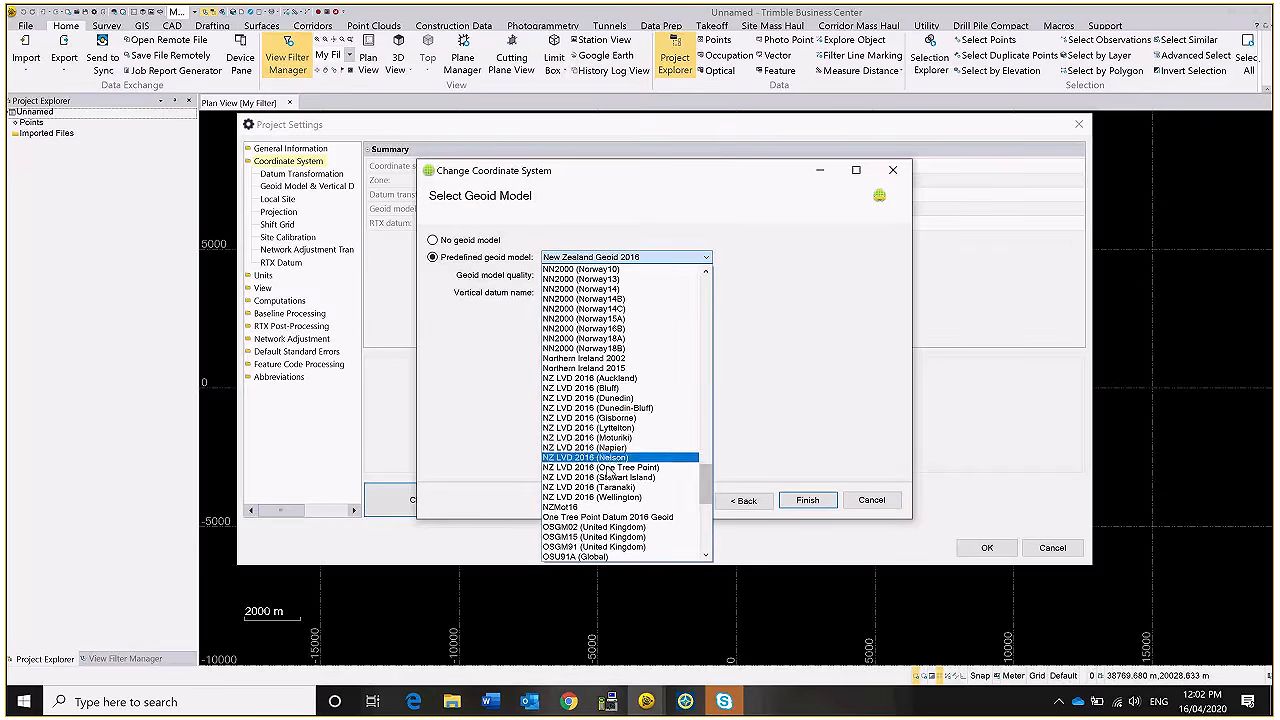
{"action": "left_click", "coordinate": [759, 307]}
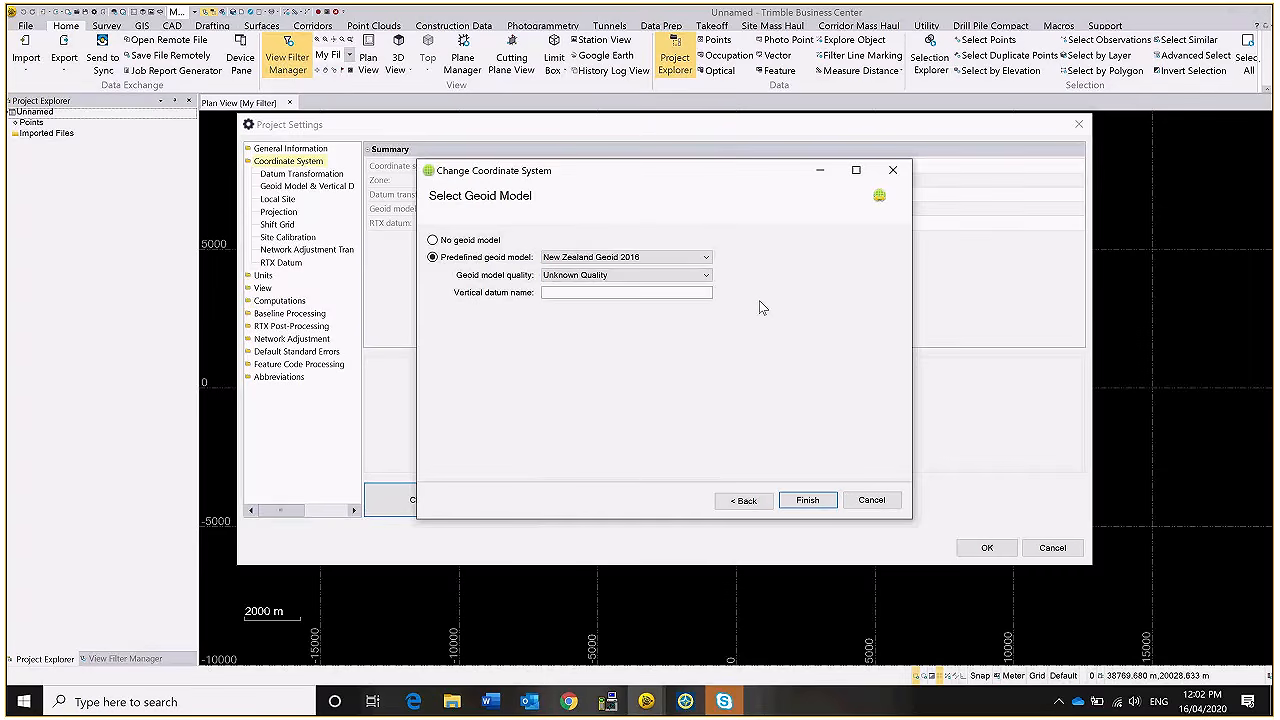
{"action": "left_click", "coordinate": [637, 233]}
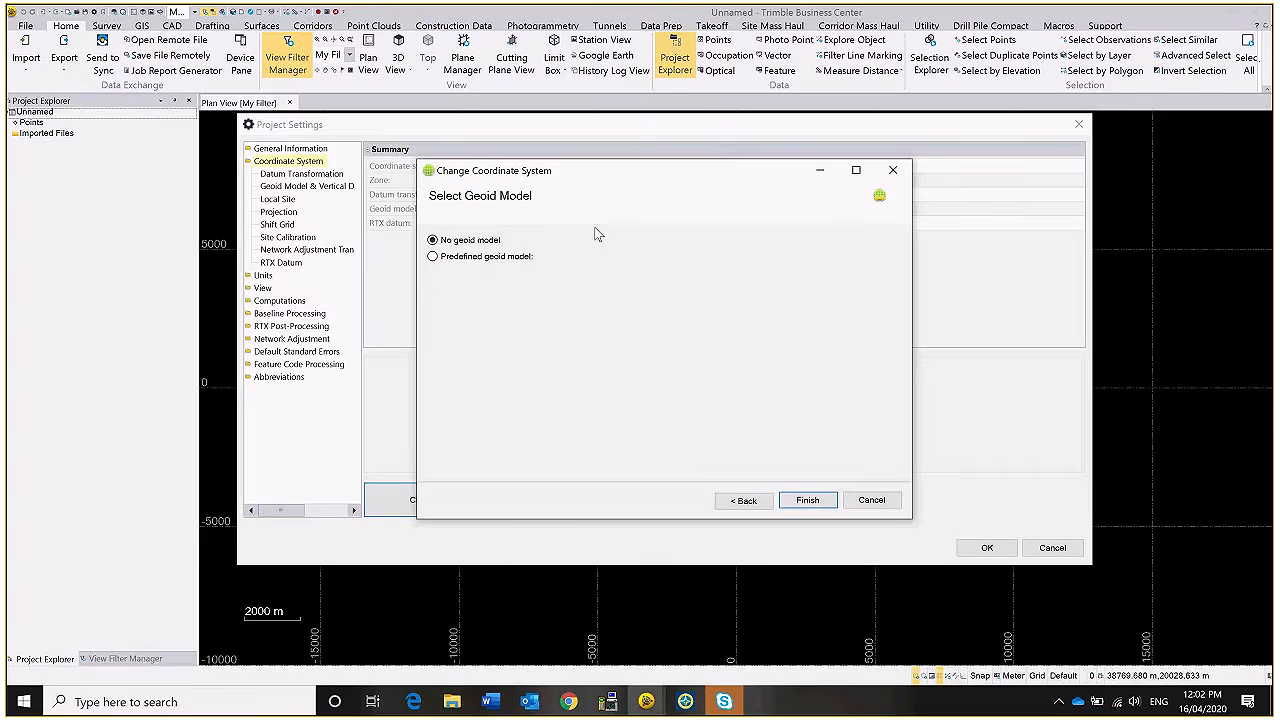
{"action": "left_click", "coordinate": [807, 500]}
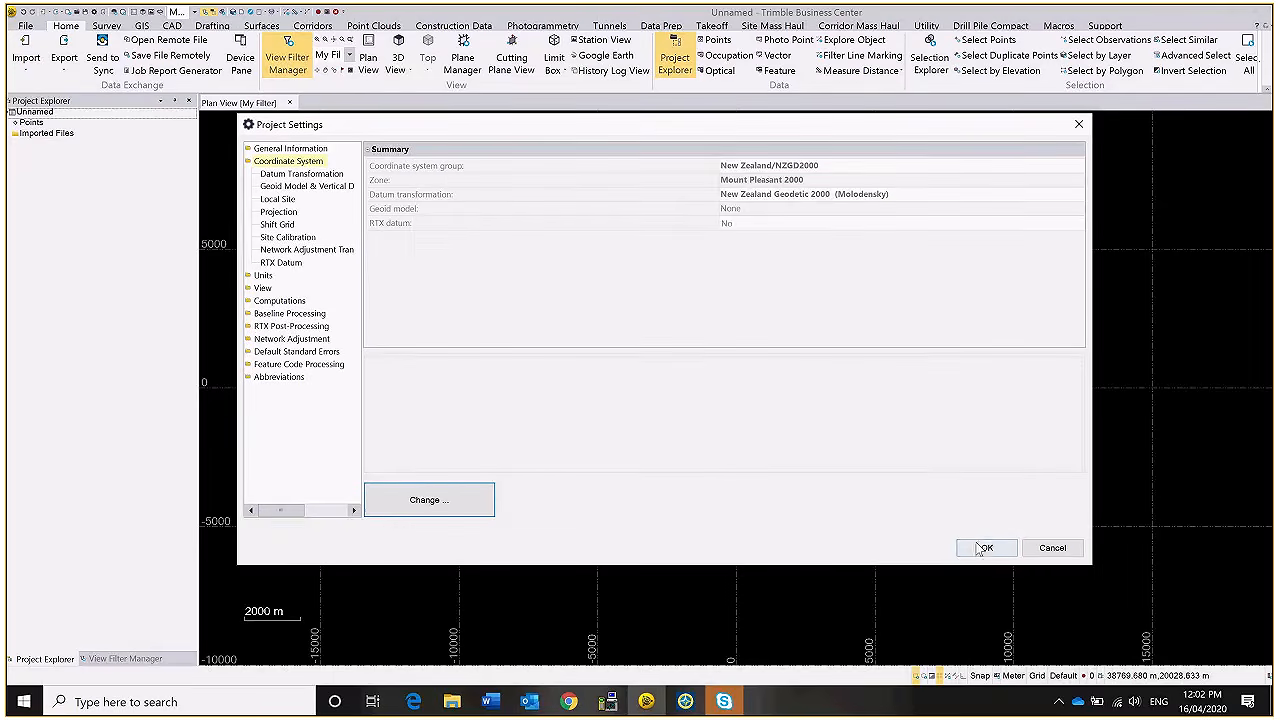
{"action": "left_click", "coordinate": [985, 548]}
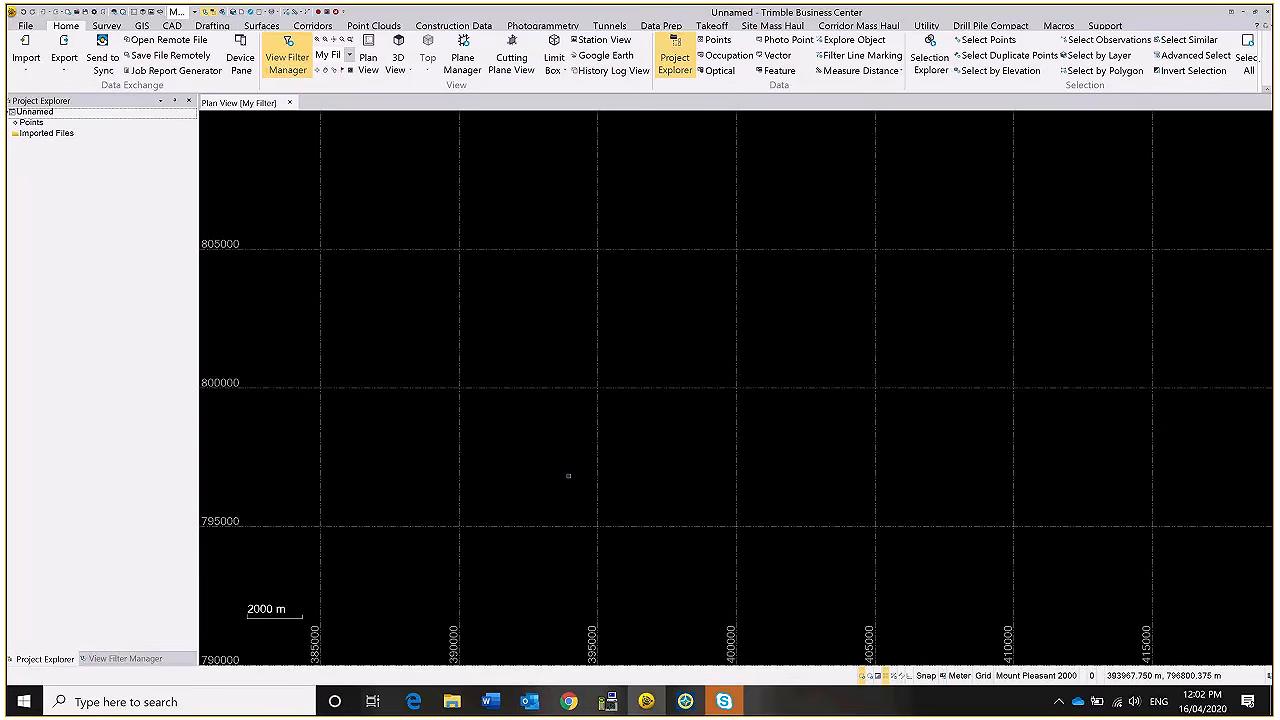
- Import Control.csv from the TBC data for training folder using the P,N,E,elev,Code (Control) definition
{"action": "left_click", "coordinate": [452, 702]}
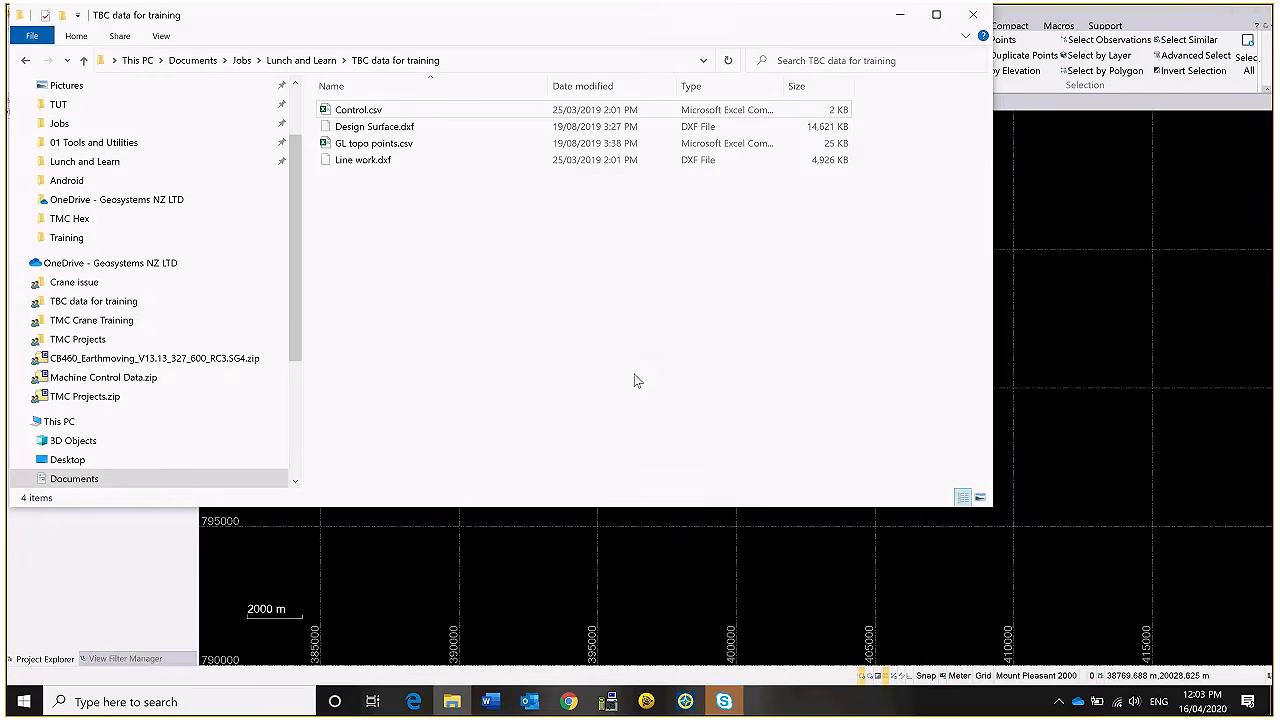
{"action": "left_click_drag", "start_coordinate": [400, 15], "coordinate": [490, 278]}
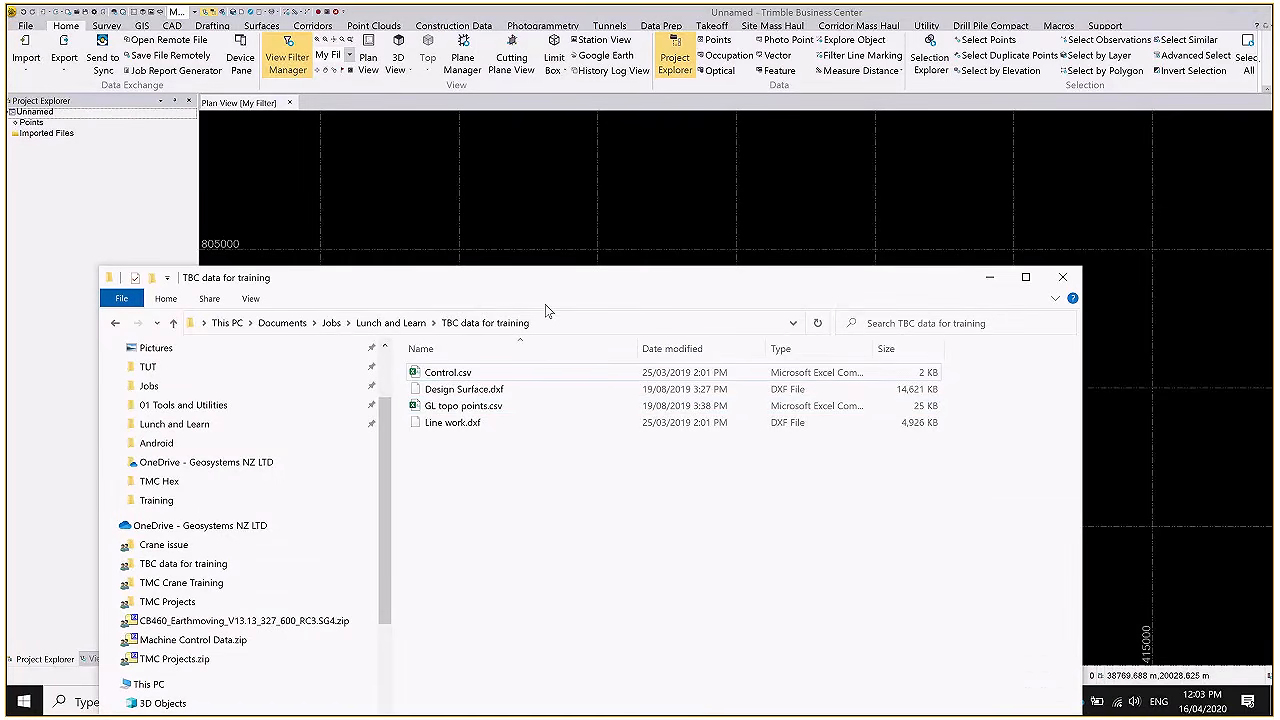
{"action": "left_click_drag", "start_coordinate": [545, 304], "coordinate": [565, 485]}
{"action": "left_click_drag", "start_coordinate": [465, 547], "coordinate": [673, 268]}
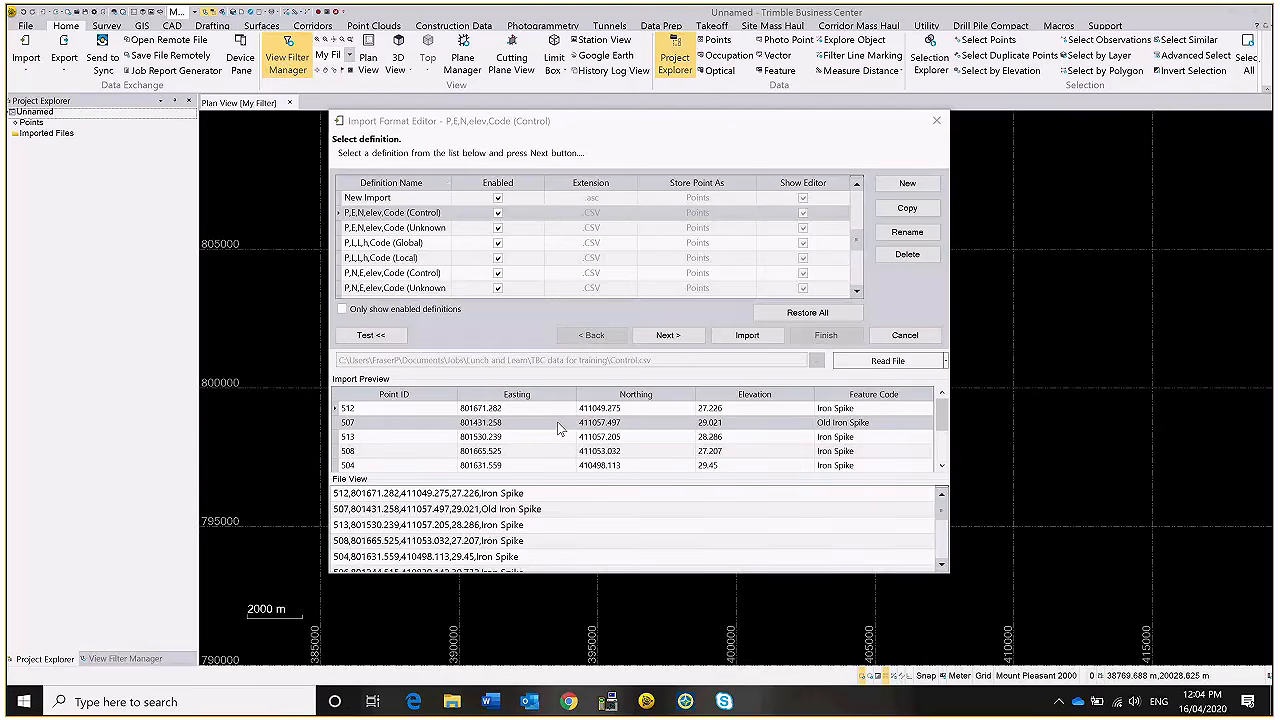
{"action": "left_click", "coordinate": [386, 274]}
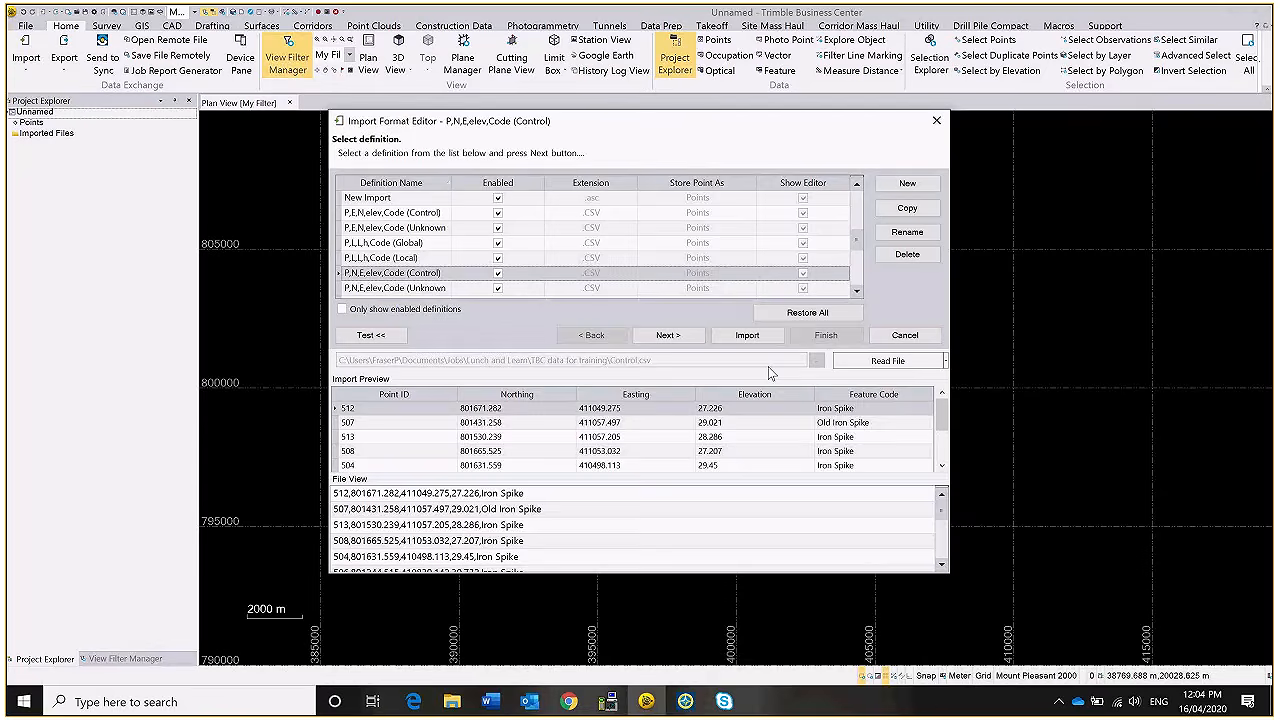
{"action": "left_click", "coordinate": [745, 337]}
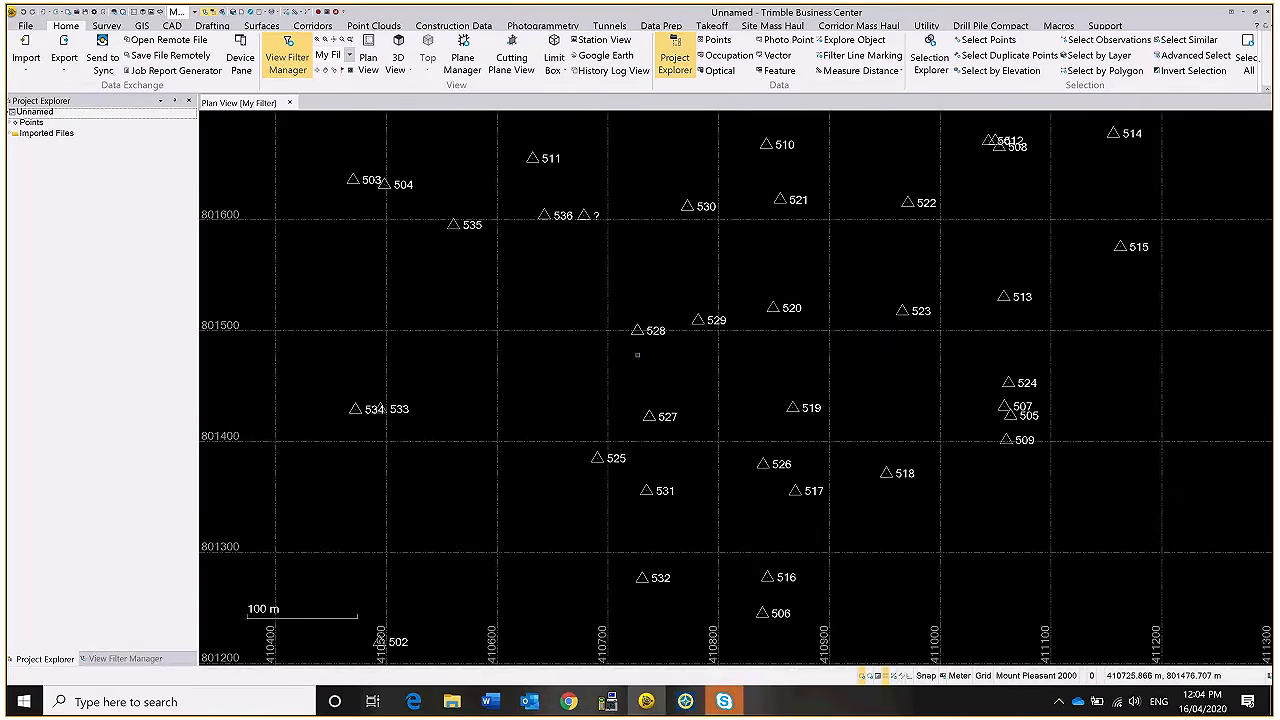
- Select control point 503 in the plan view and open its properties
{"action": "scroll", "coordinate": [632, 254], "scroll_direction": "down", "scroll_amount": 2}
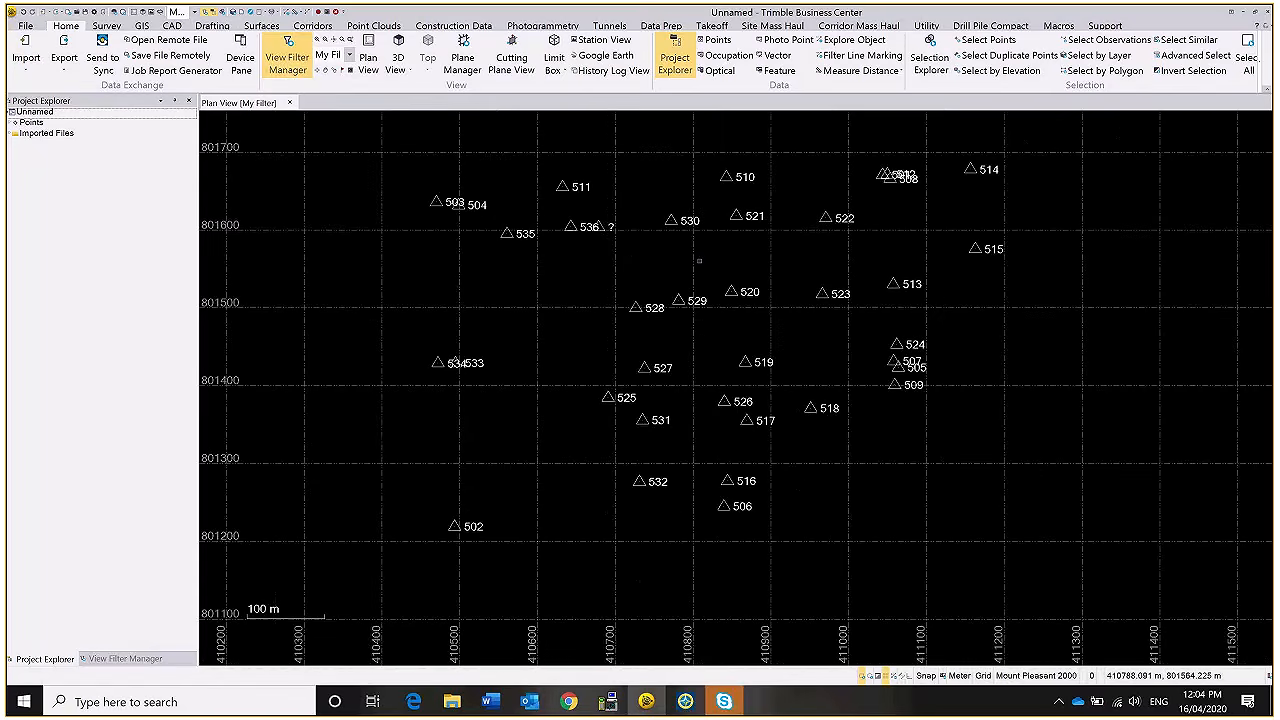
{"action": "middle_click_drag", "start_coordinate": [699, 261], "coordinate": [726, 301]}
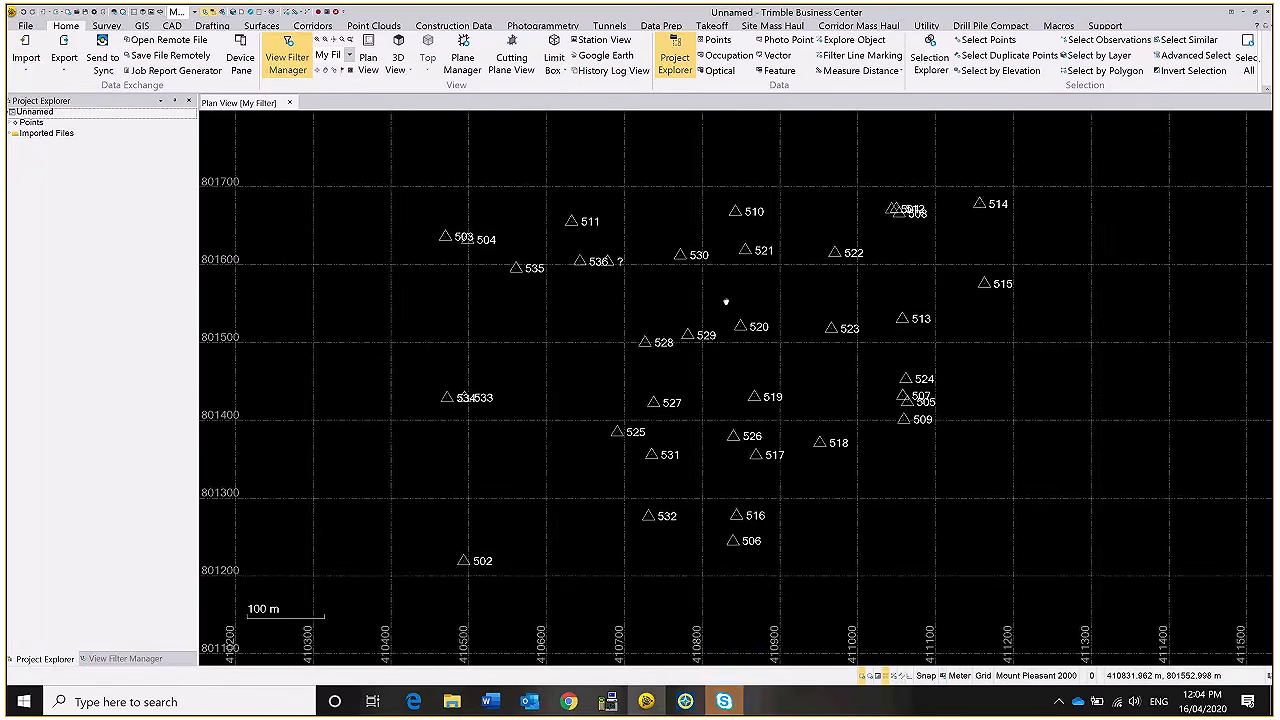
{"action": "left_click", "coordinate": [99, 660]}
{"action": "left_click_drag", "start_coordinate": [426, 174], "coordinate": [478, 239]}
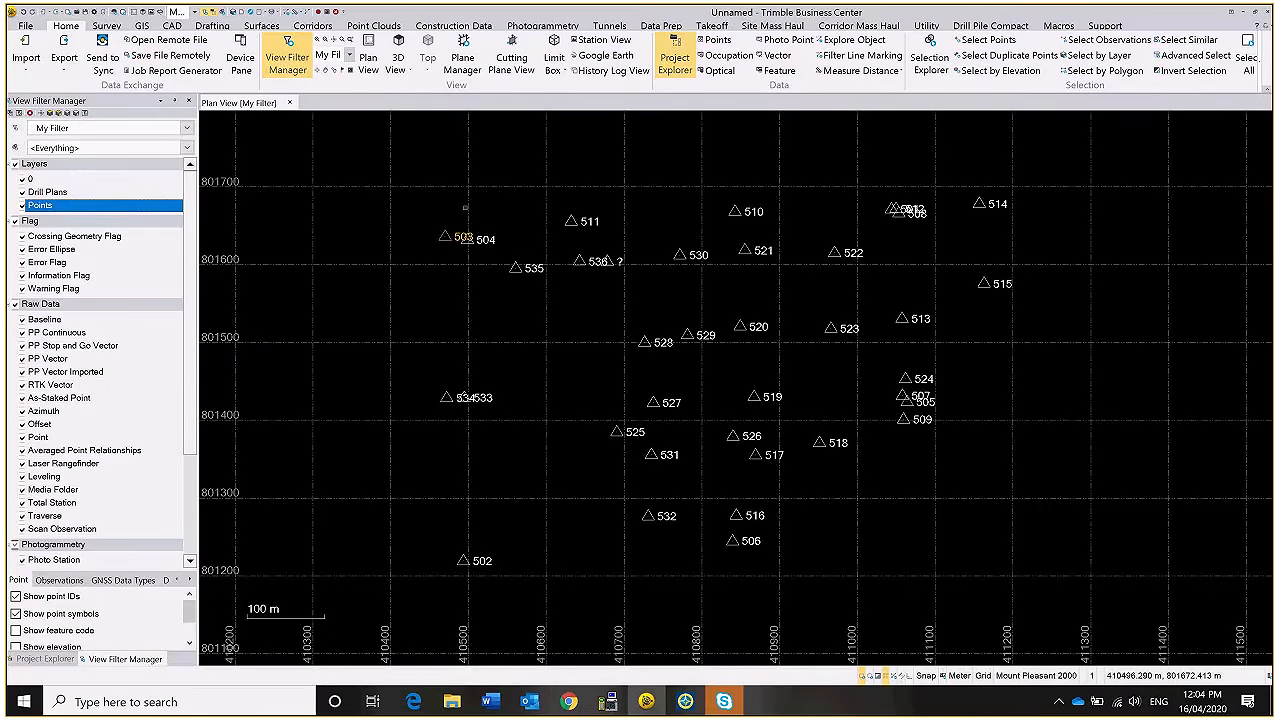
{"action": "right_click", "coordinate": [470, 201]}
{"action": "left_click", "coordinate": [524, 466]}
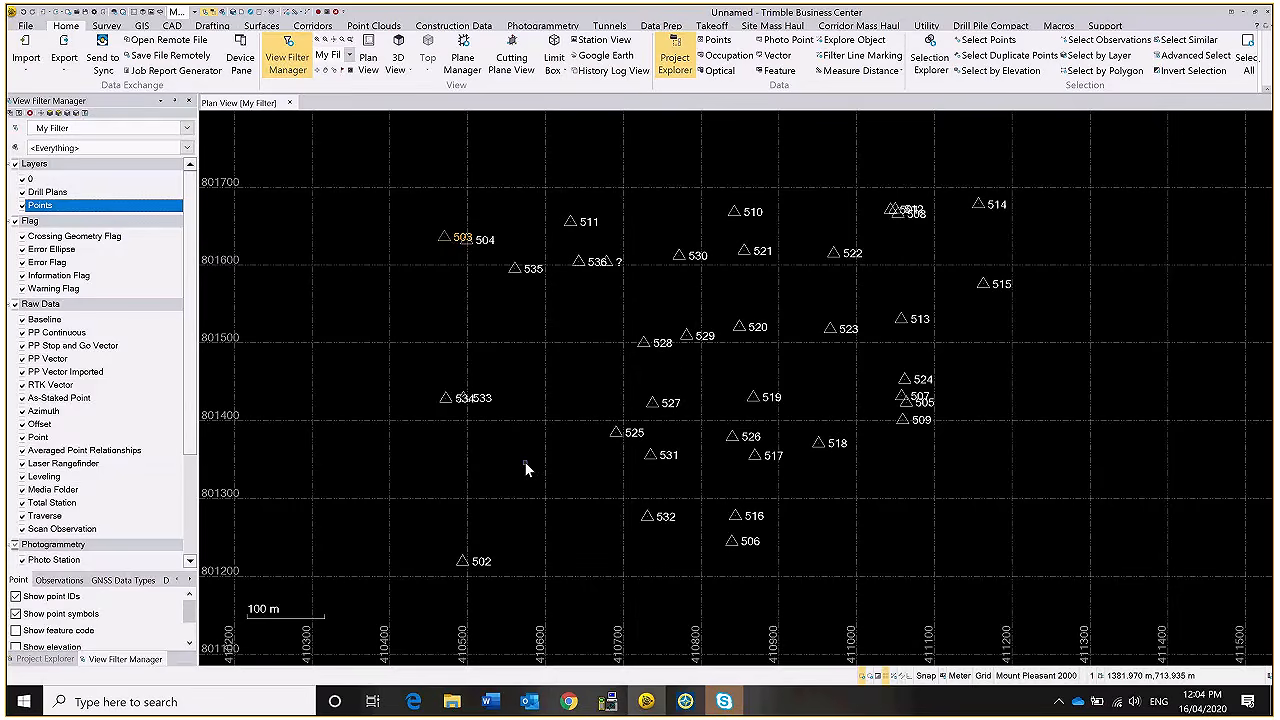
{"action": "scroll", "coordinate": [412, 352], "scroll_direction": "down", "scroll_amount": 1}
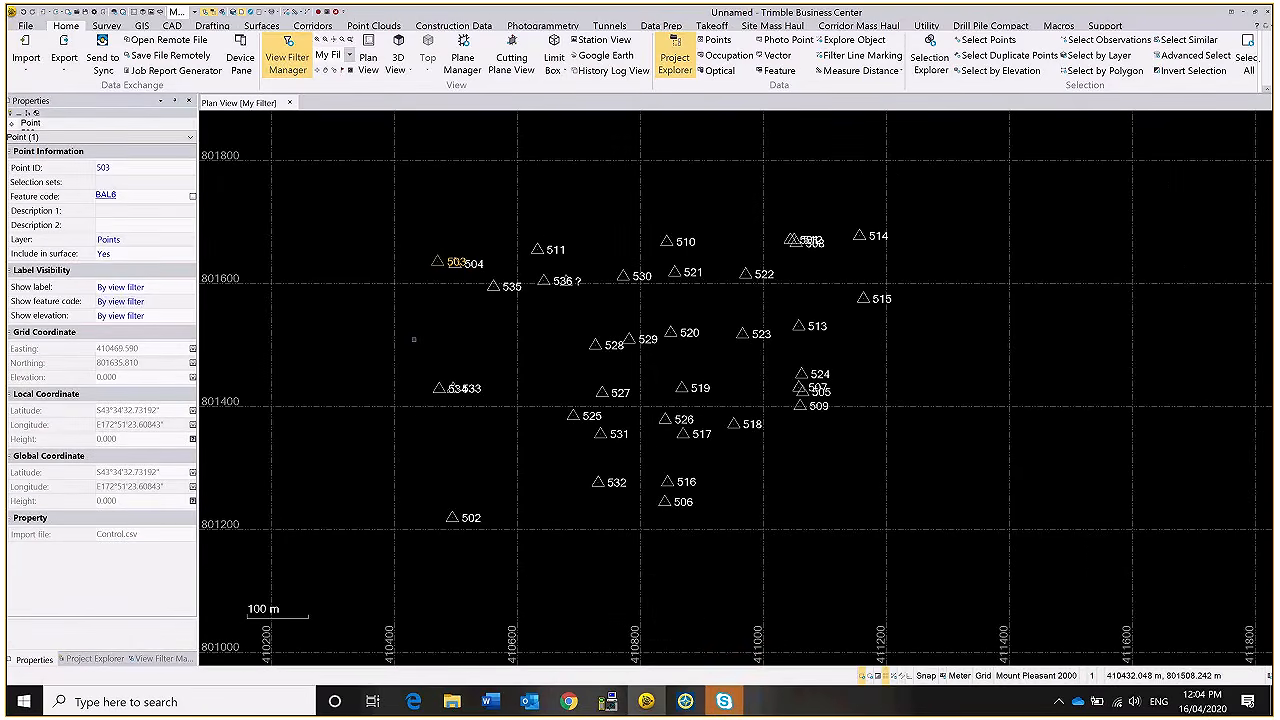
- Select all imported control points and assign them to a new layer named Control Points
{"action": "left_click_drag", "start_coordinate": [1013, 163], "coordinate": [320, 602]}
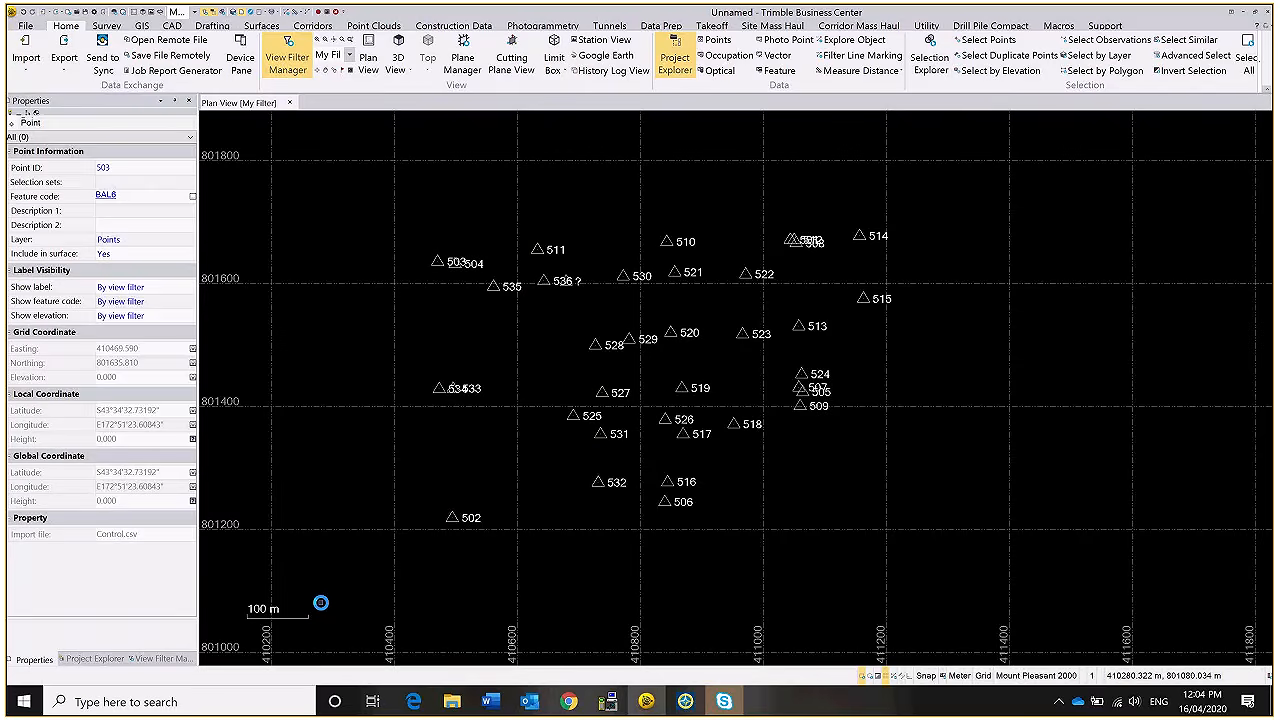
{"action": "left_click", "coordinate": [145, 241]}
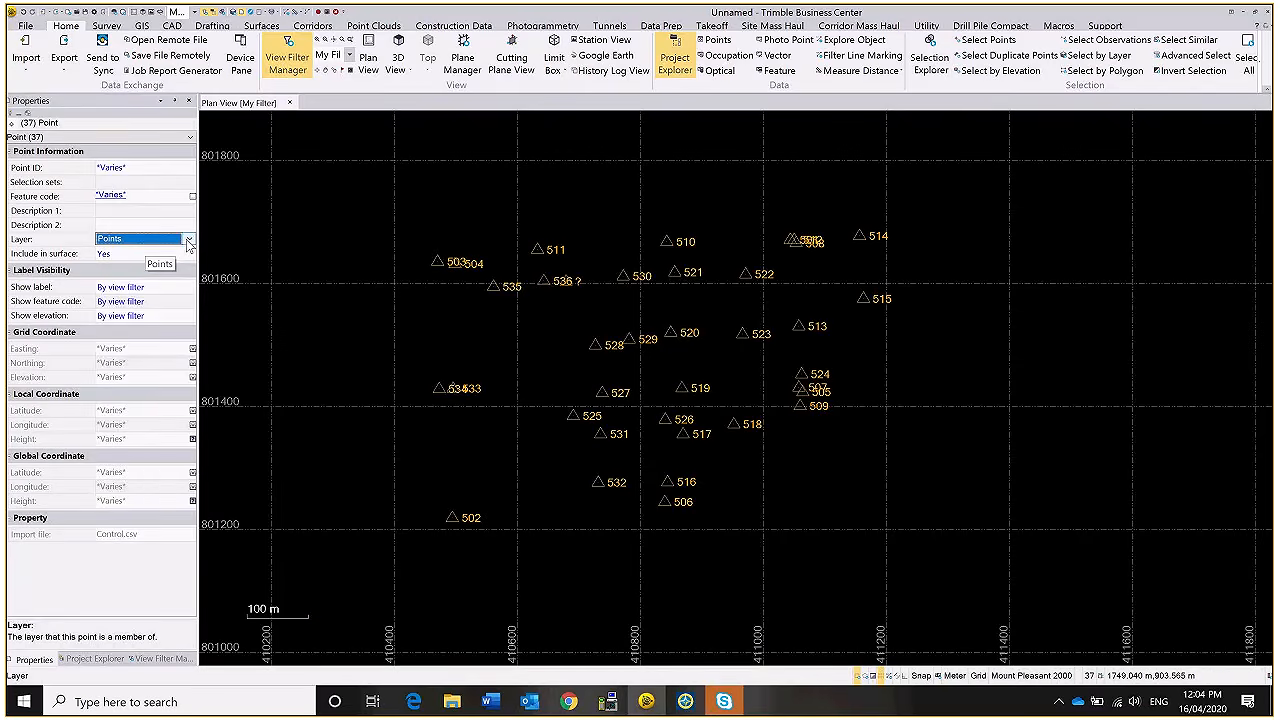
{"action": "key", "text": "ctrl+l"}
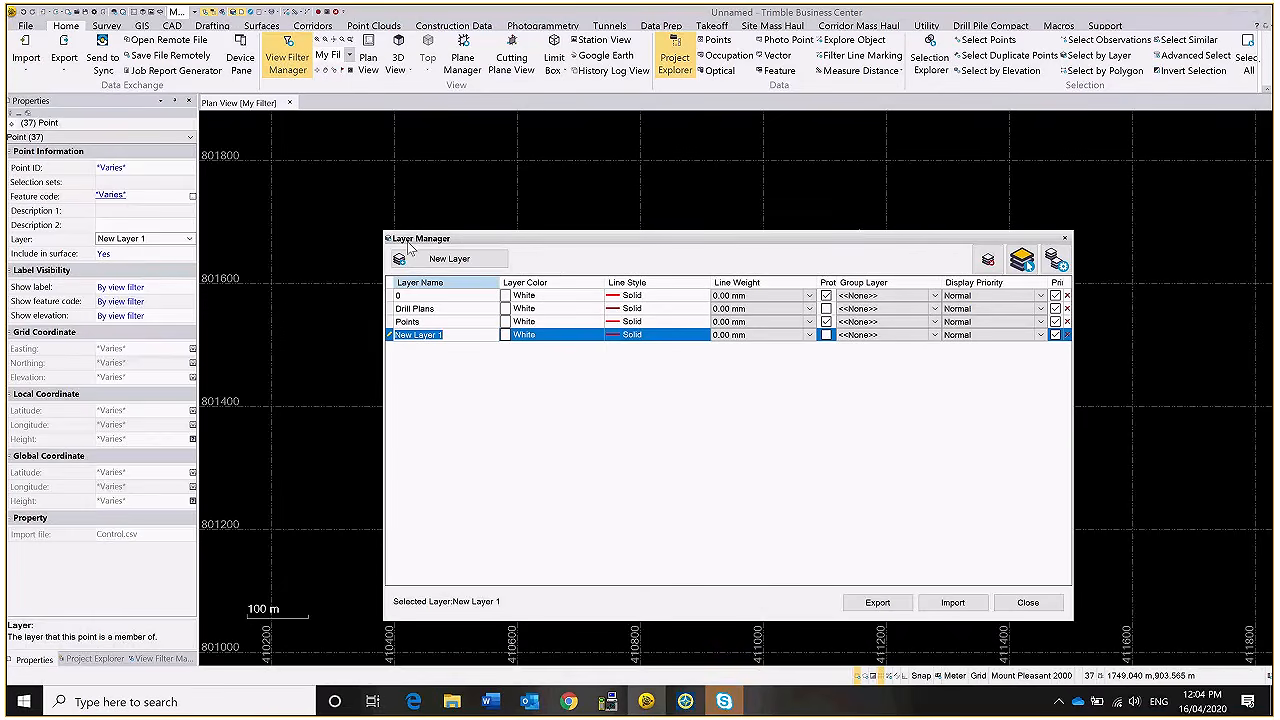
{"action": "type", "text": "Control Points"}
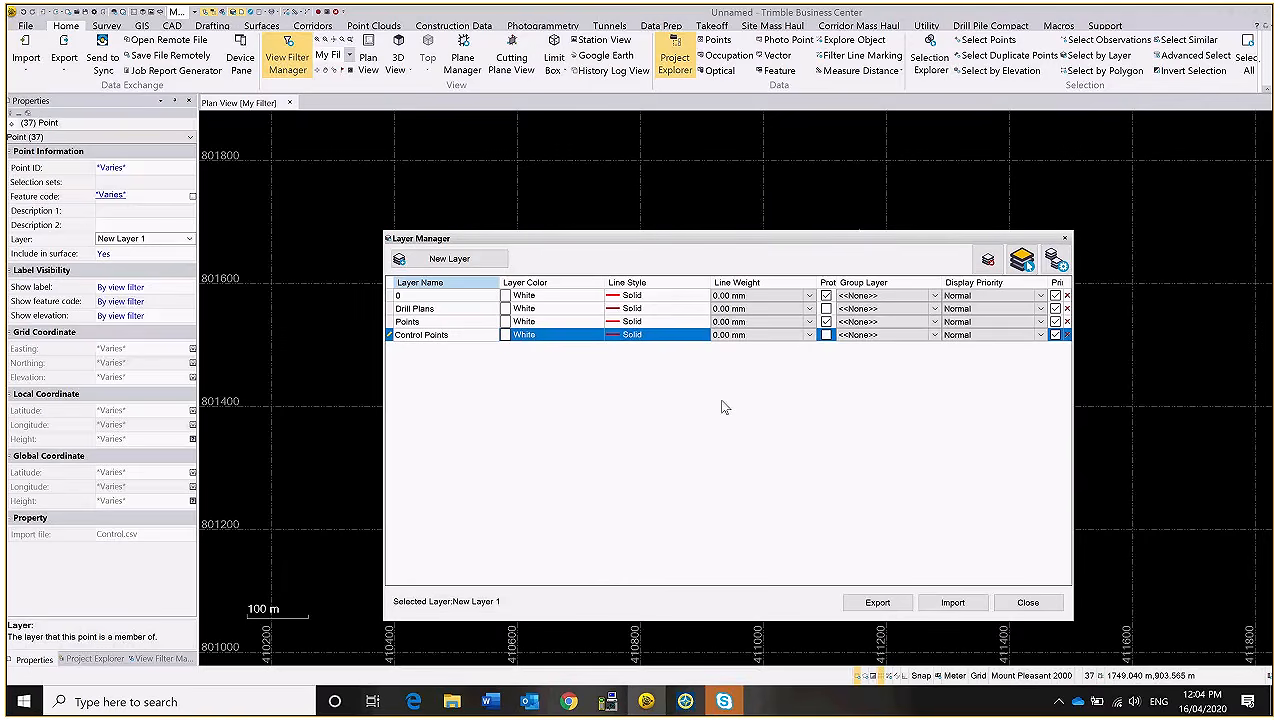
{"action": "left_click", "coordinate": [1026, 602]}
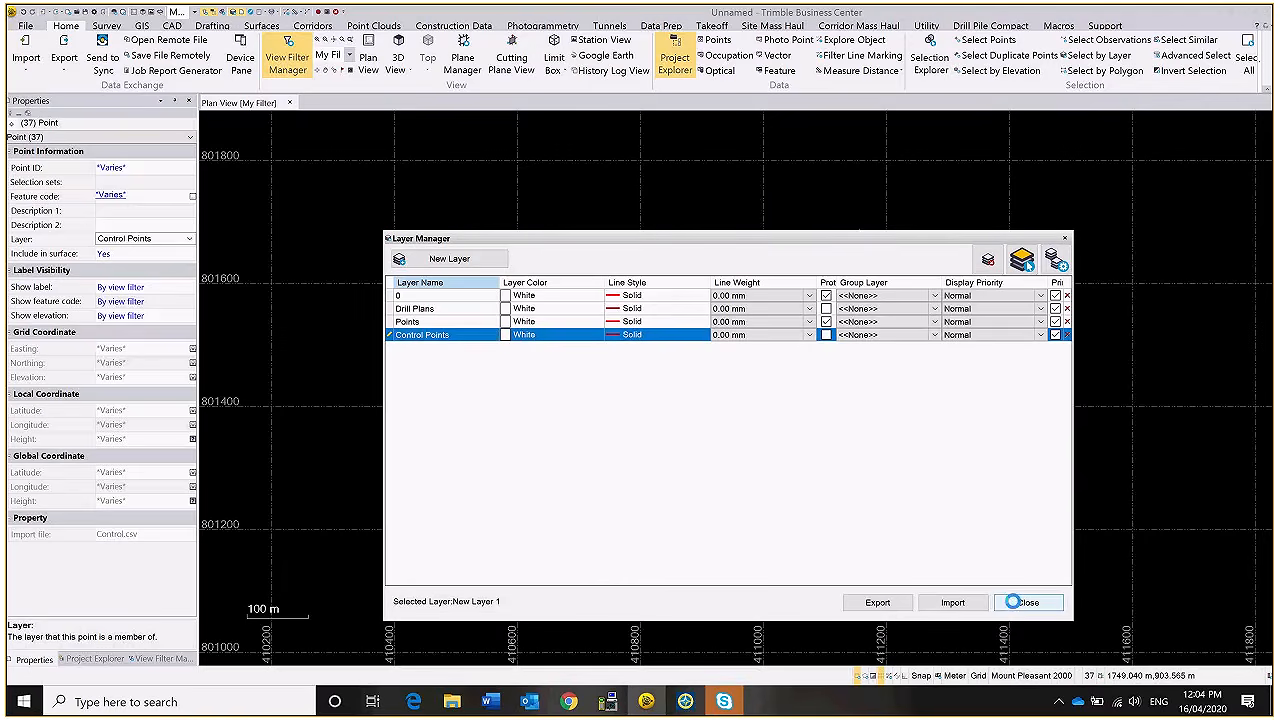
{"action": "left_click", "coordinate": [1026, 602]}
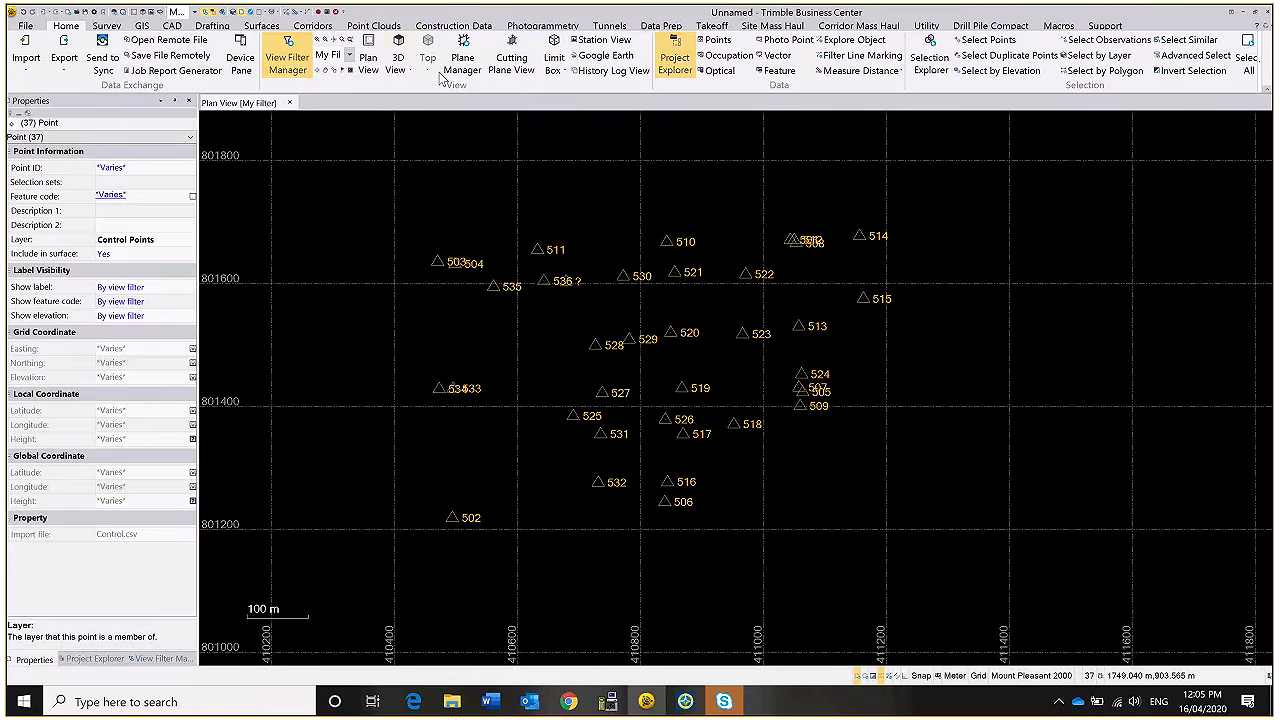
- Deselect the points and hide the Control Points layer in the view filter
{"action": "left_click", "coordinate": [483, 157]}
{"action": "left_click", "coordinate": [112, 660]}
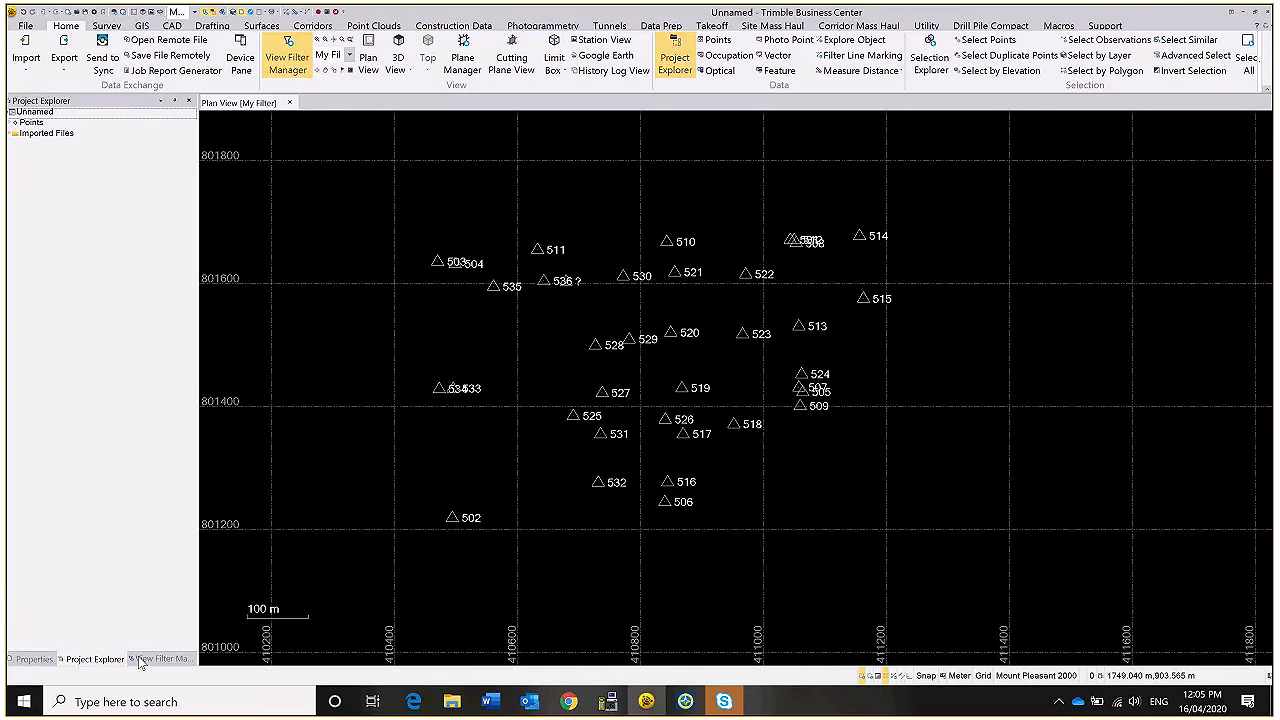
{"action": "left_click", "coordinate": [140, 661]}
{"action": "left_click", "coordinate": [22, 194]}
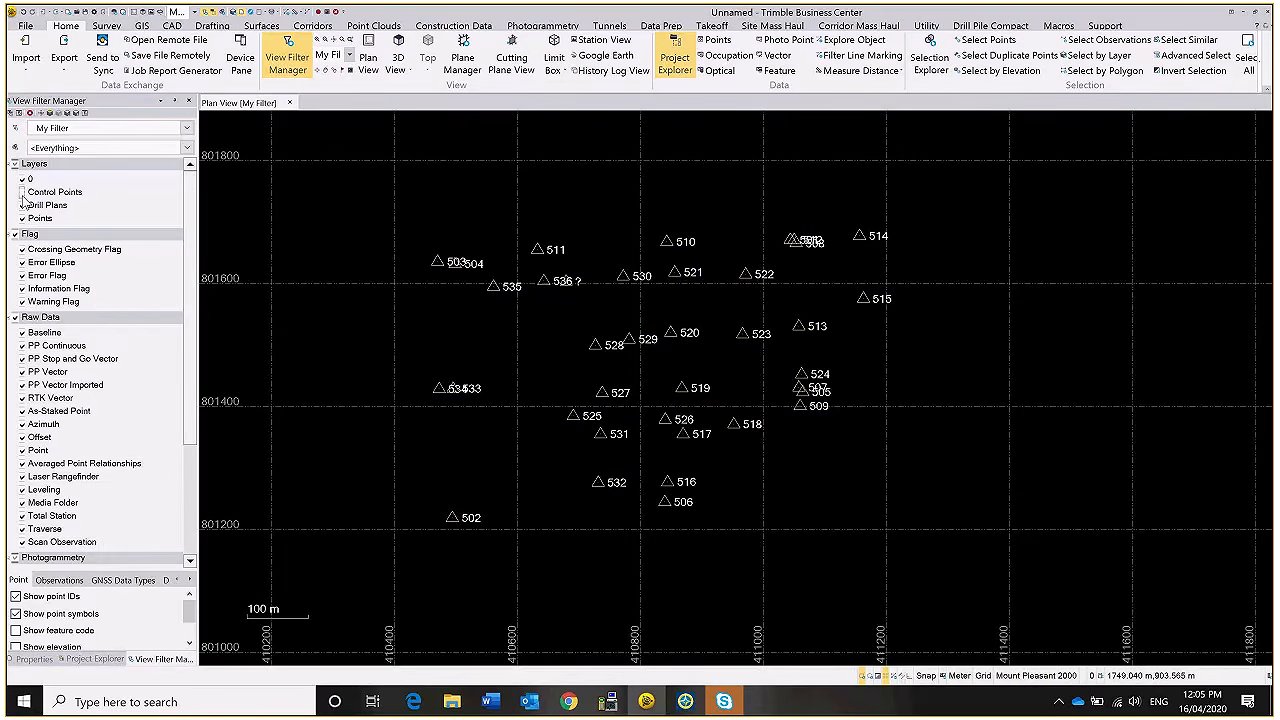
{"action": "left_click", "coordinate": [22, 194]}
{"action": "left_click", "coordinate": [22, 192]}
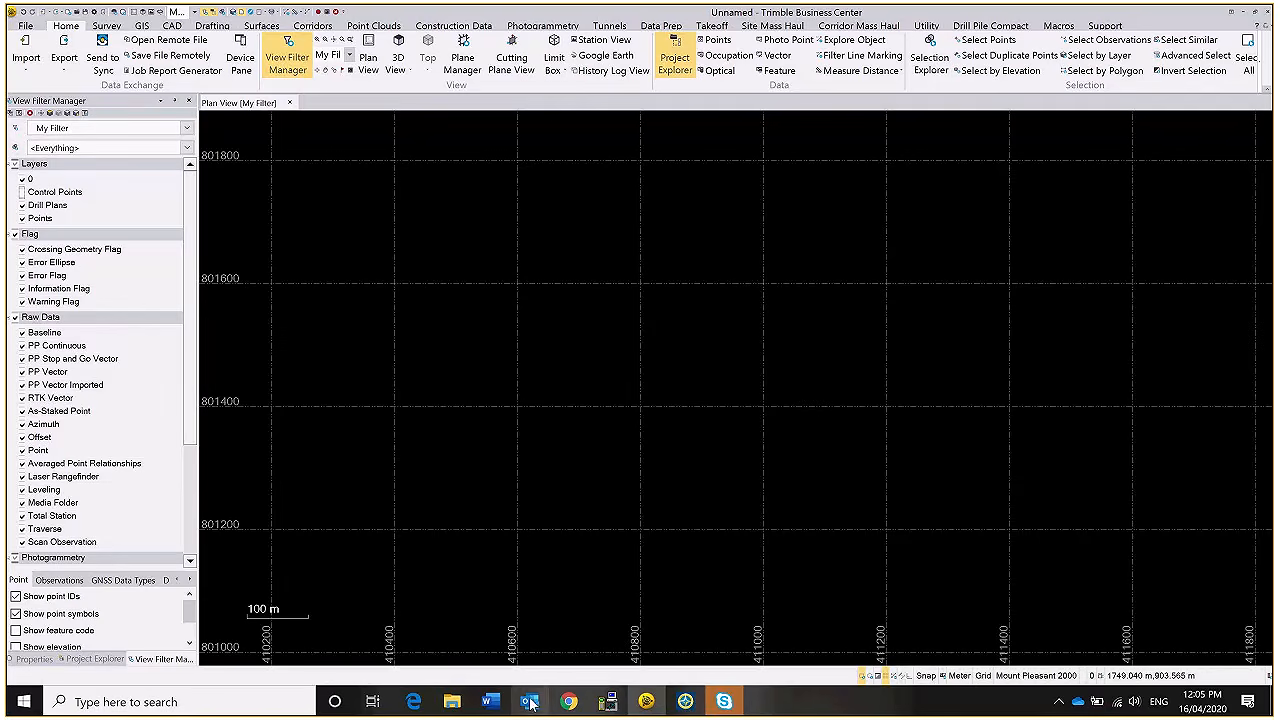
- Import Line work.dxf from the TBC data for training folder into the project and skip viewing the import summary
{"action": "left_click", "coordinate": [459, 700]}
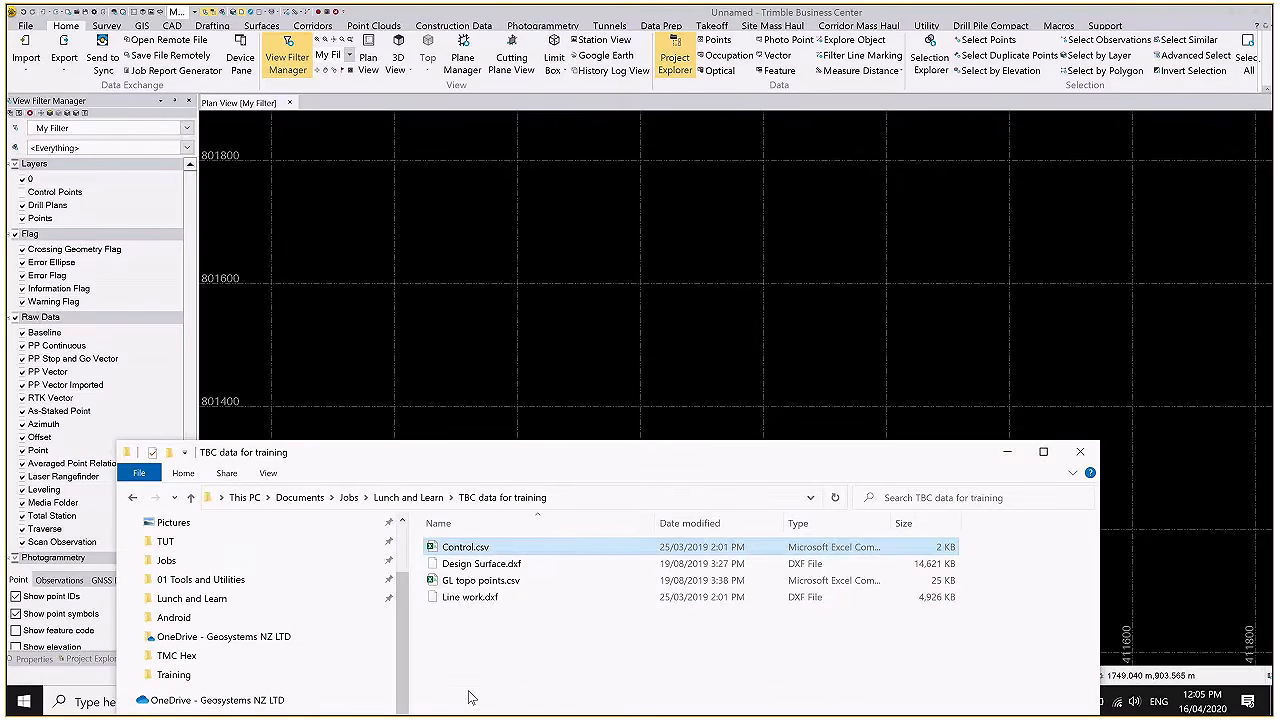
{"action": "left_click", "coordinate": [480, 564]}
{"action": "left_click", "coordinate": [471, 598], "text": "ctrl"}
{"action": "left_click_drag", "start_coordinate": [471, 604], "coordinate": [740, 313]}
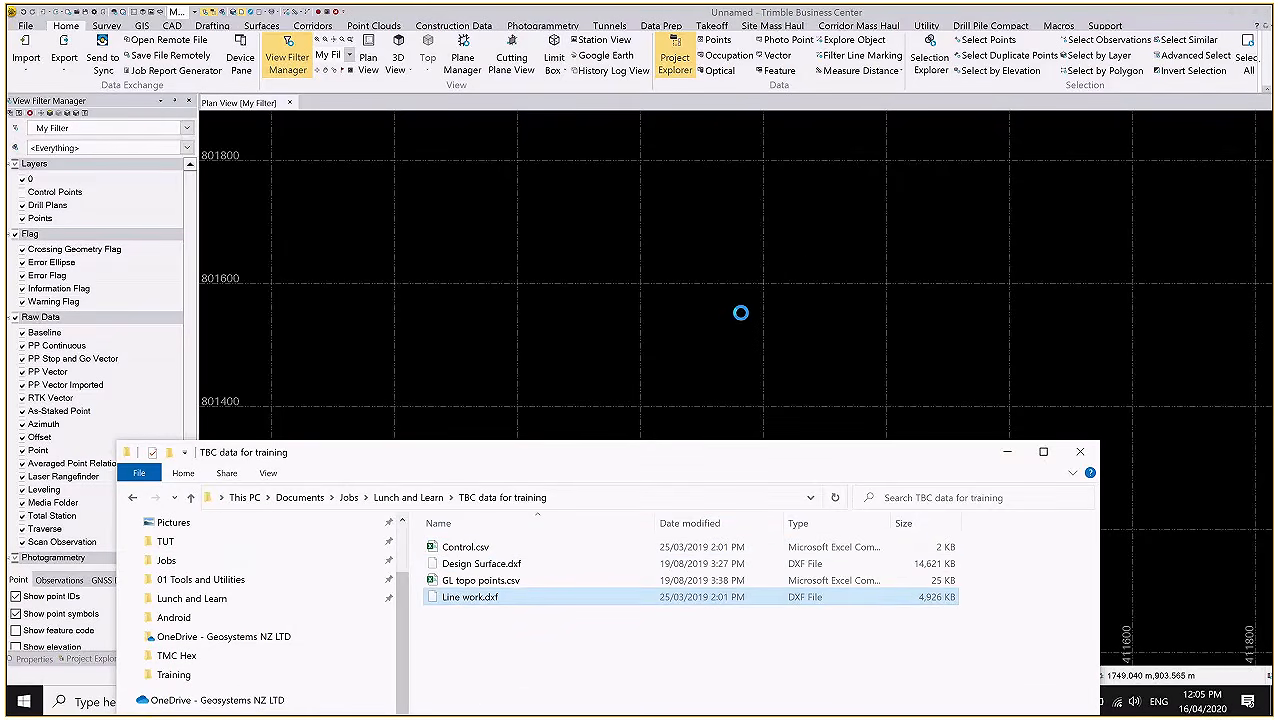
{"action": "left_click", "coordinate": [1007, 452]}
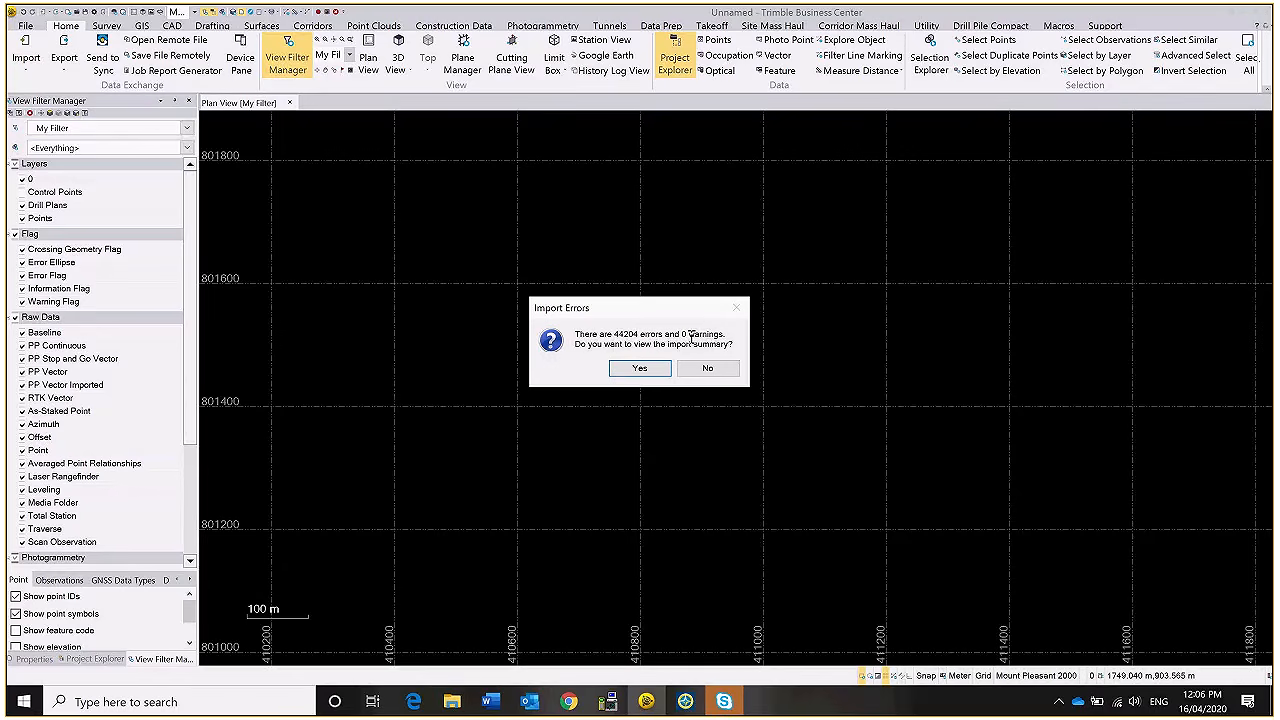
{"action": "left_click", "coordinate": [708, 369]}
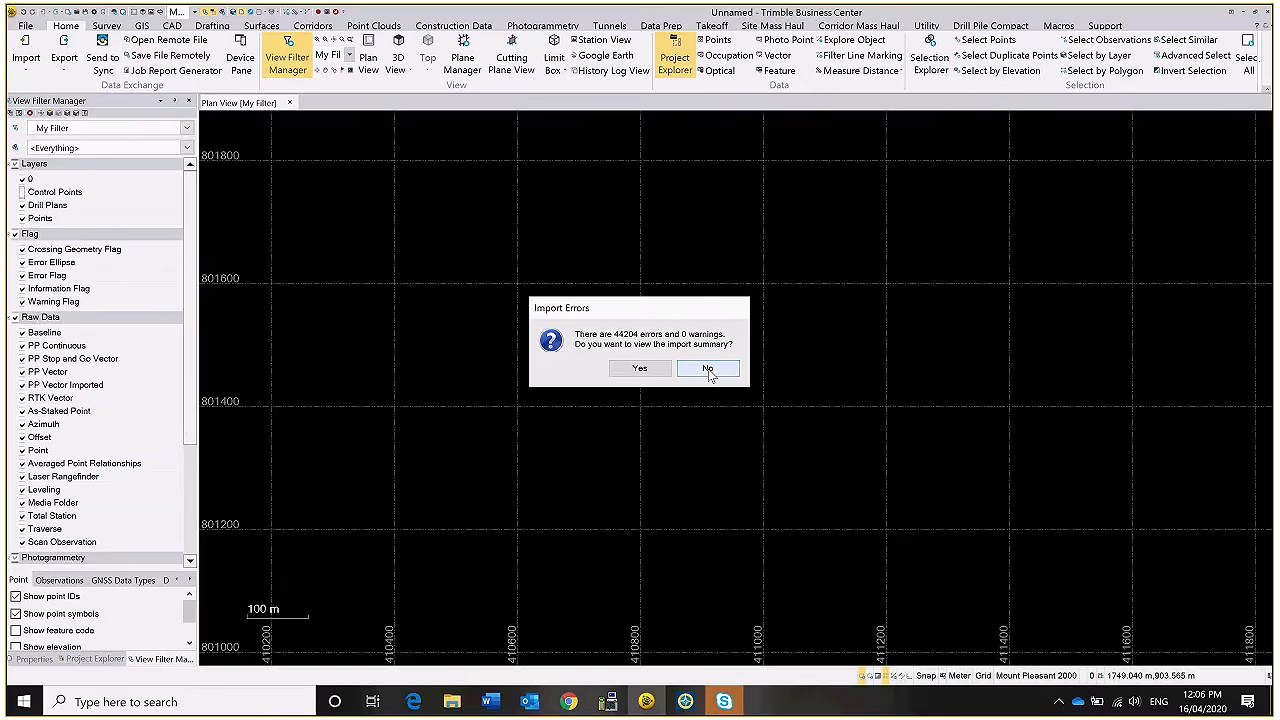
{"action": "left_click", "coordinate": [708, 369]}
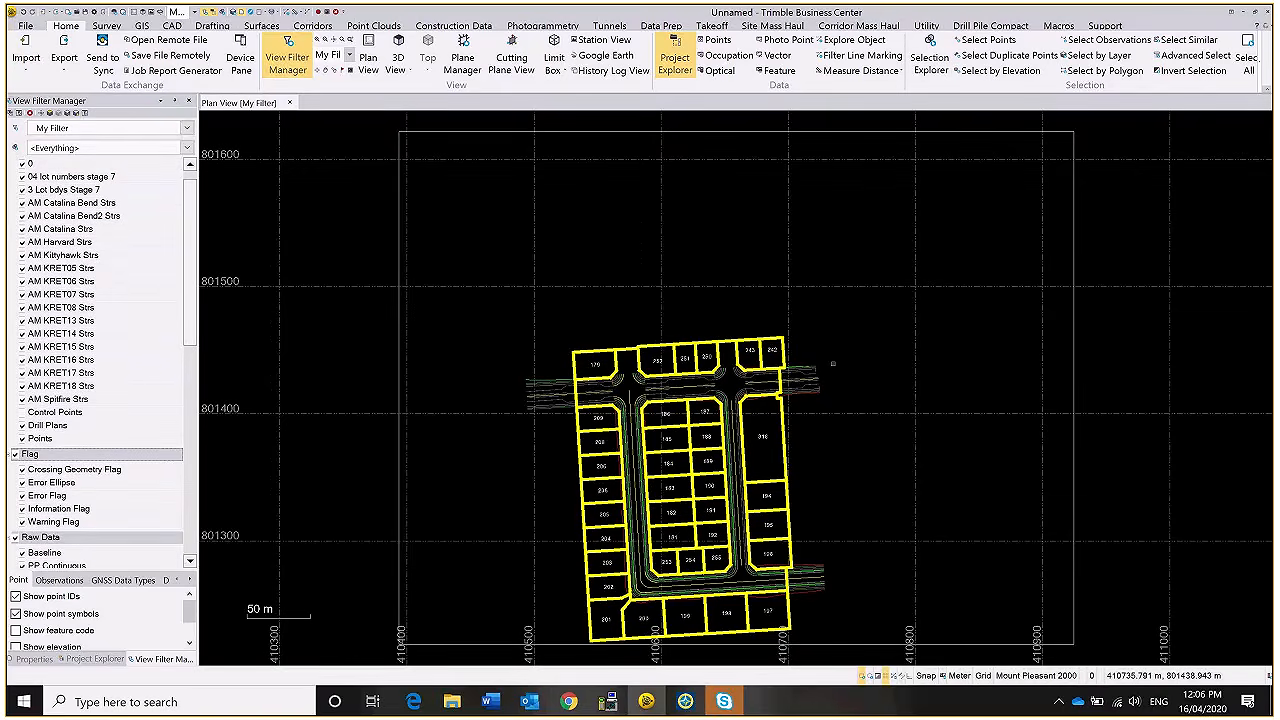
- Delete the large rectangular border around the imported lot line work in the plan view
{"action": "middle_click_drag", "start_coordinate": [833, 363], "coordinate": [867, 324]}
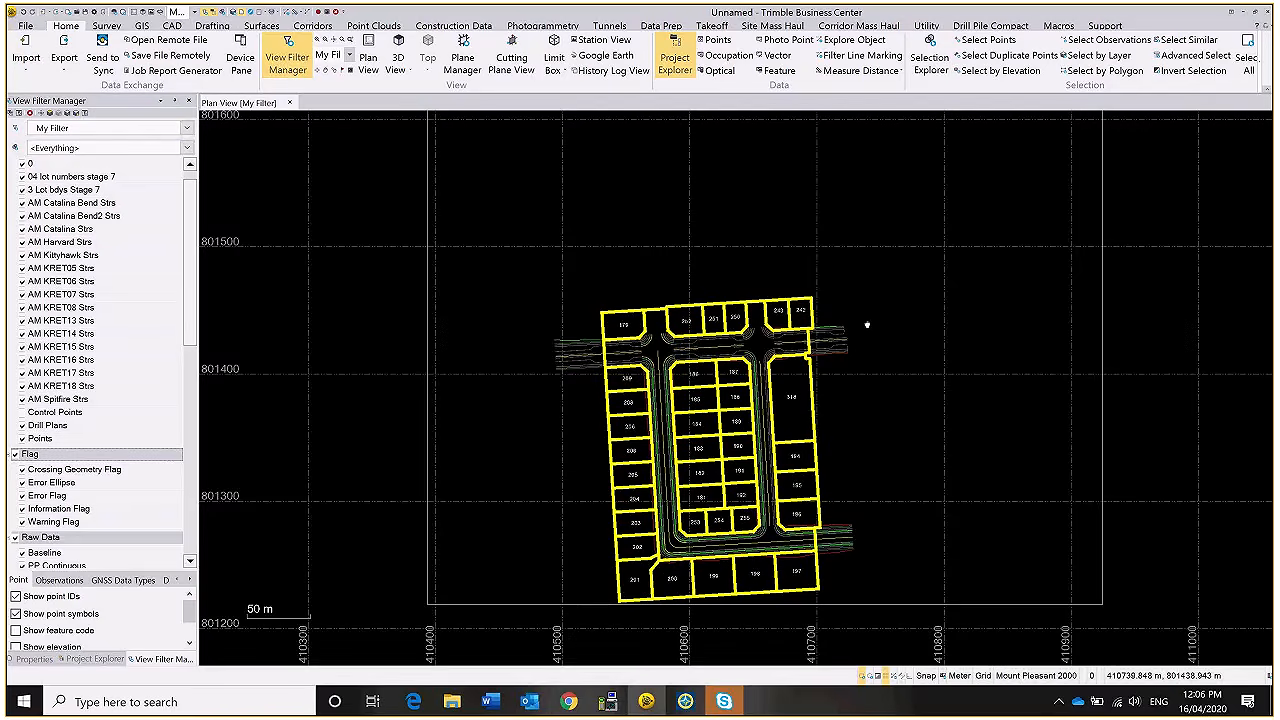
{"action": "scroll", "coordinate": [867, 324], "scroll_direction": "down", "scroll_amount": 2}
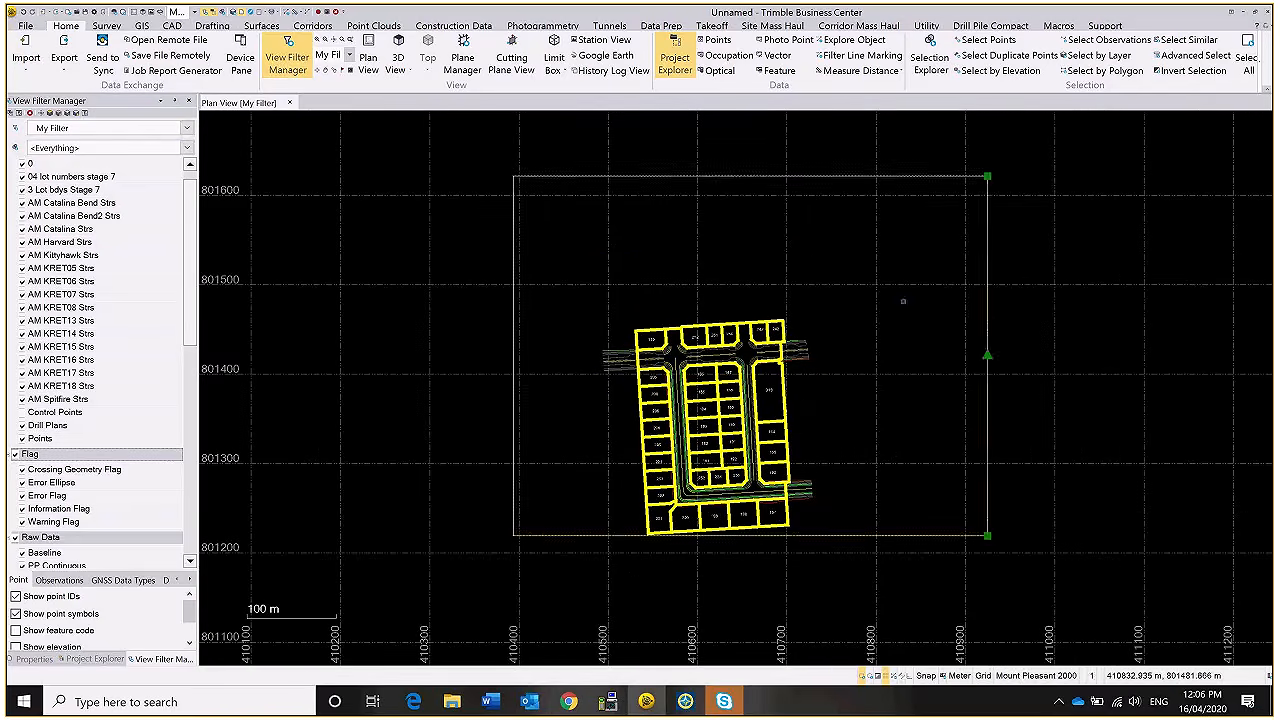
{"action": "right_click", "coordinate": [859, 213]}
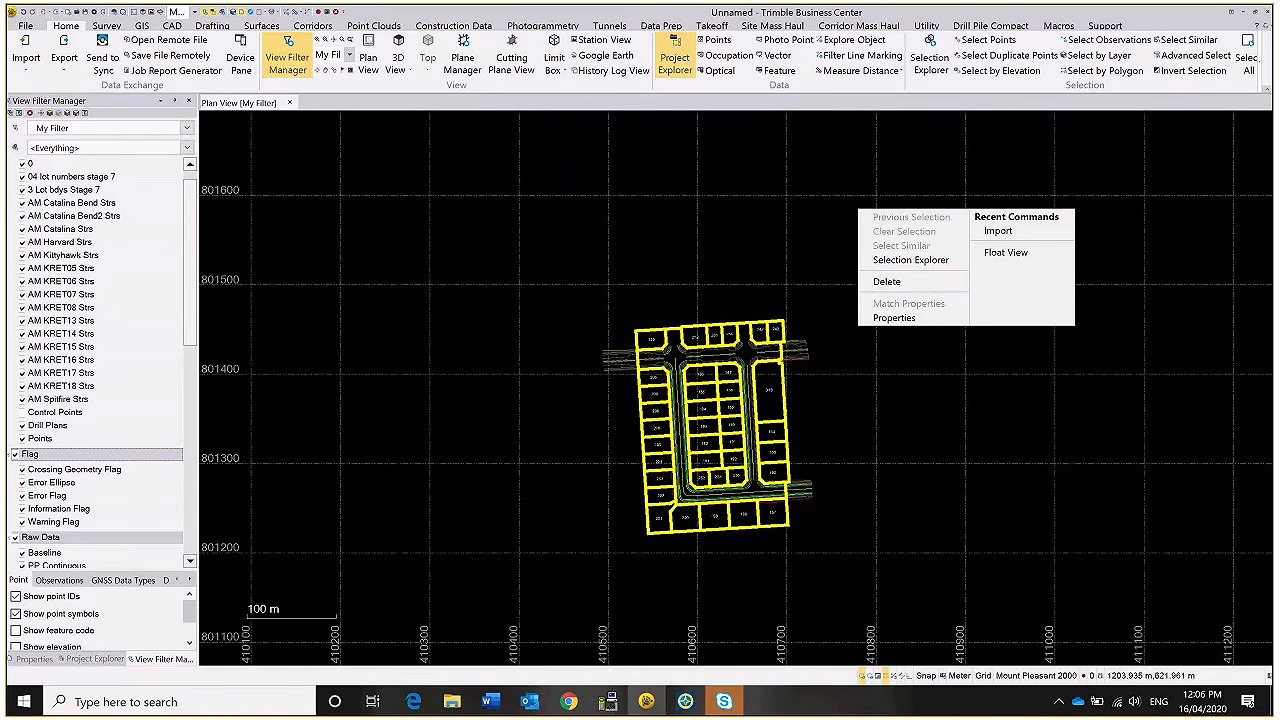
{"action": "left_click", "coordinate": [997, 334]}
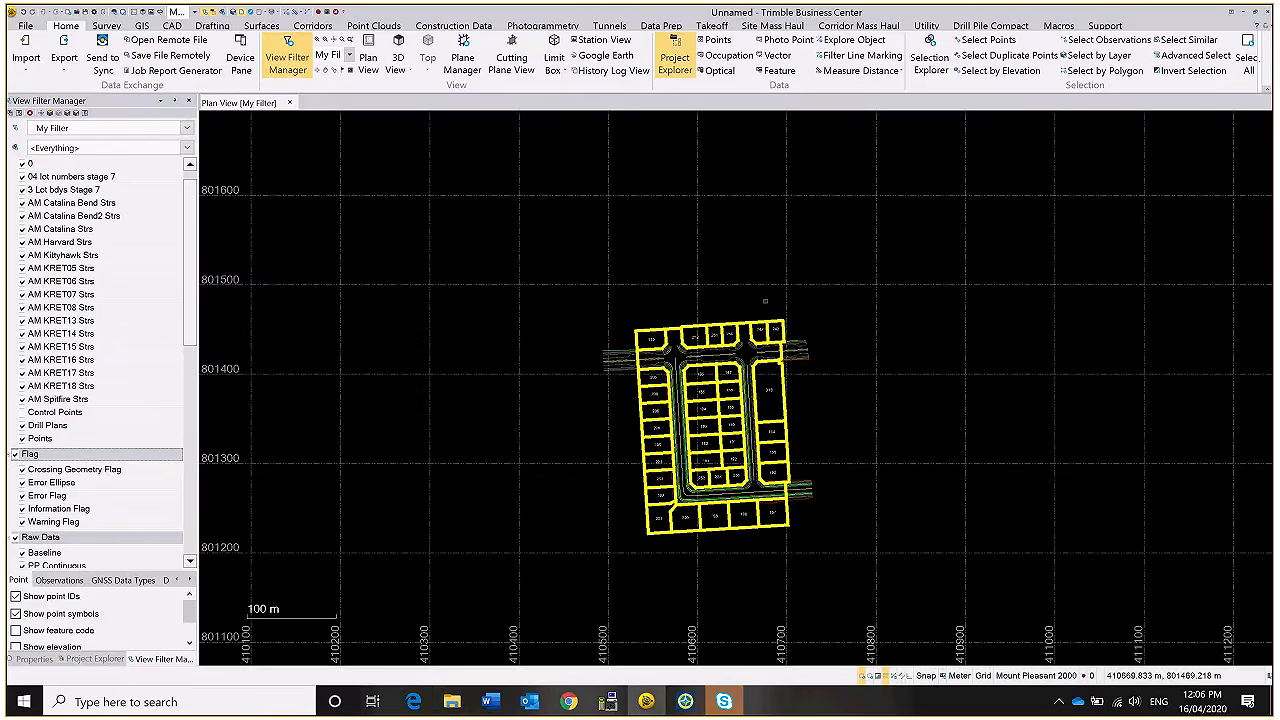
- Import Design Surface.dxf from the TBC data for training folder and check it against the lot layout in the plan view
{"action": "left_click", "coordinate": [452, 701]}
{"action": "left_click_drag", "start_coordinate": [481, 570], "coordinate": [603, 262]}
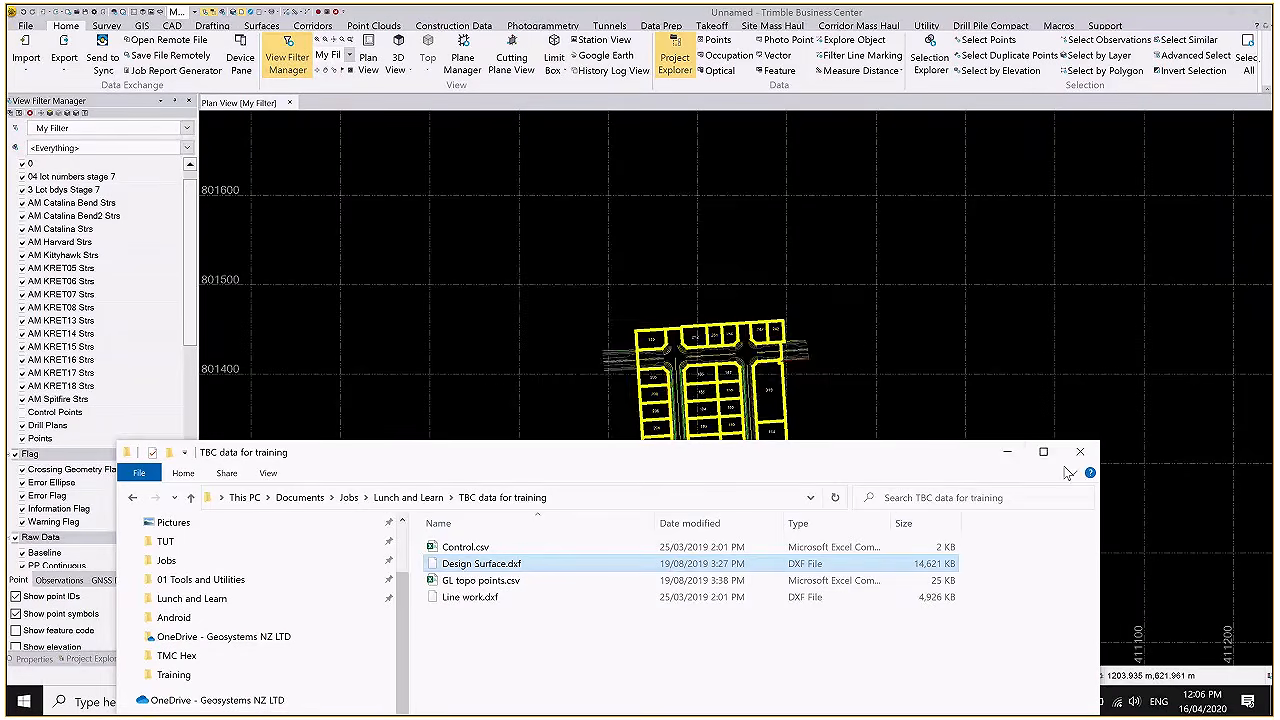
{"action": "left_click", "coordinate": [1008, 459]}
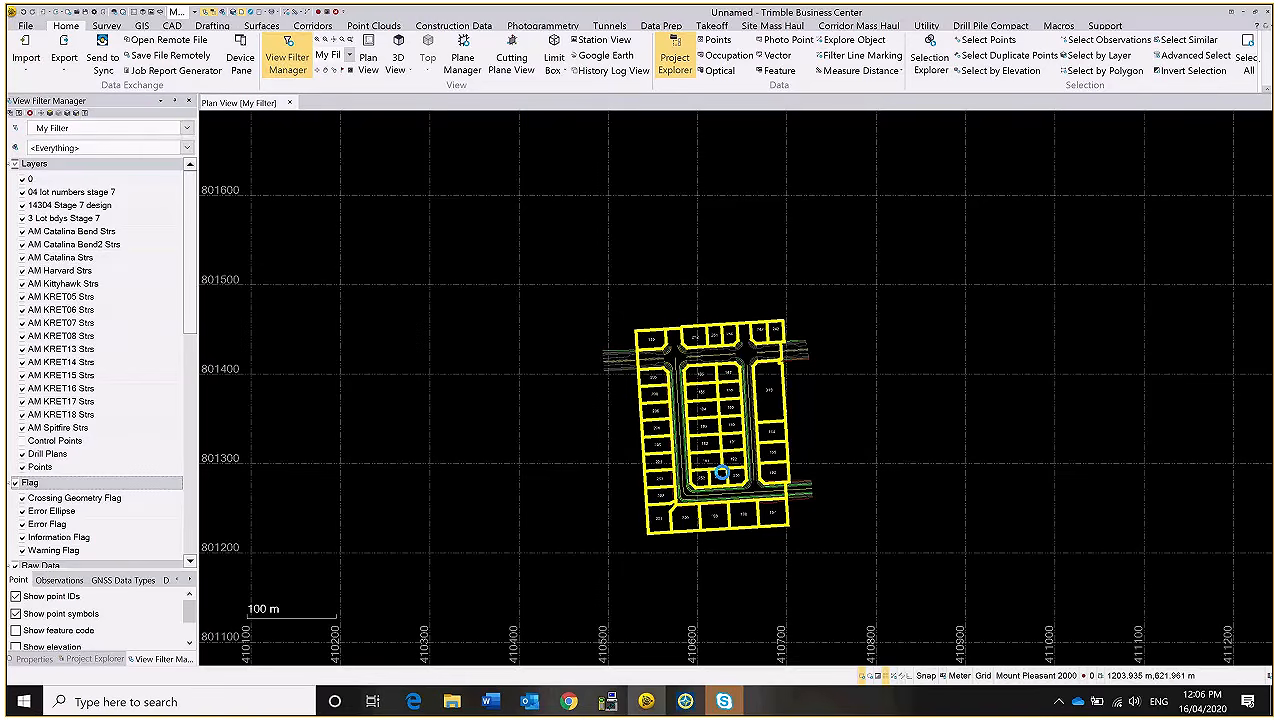
{"action": "scroll", "coordinate": [722, 472], "scroll_direction": "up", "scroll_amount": 4}
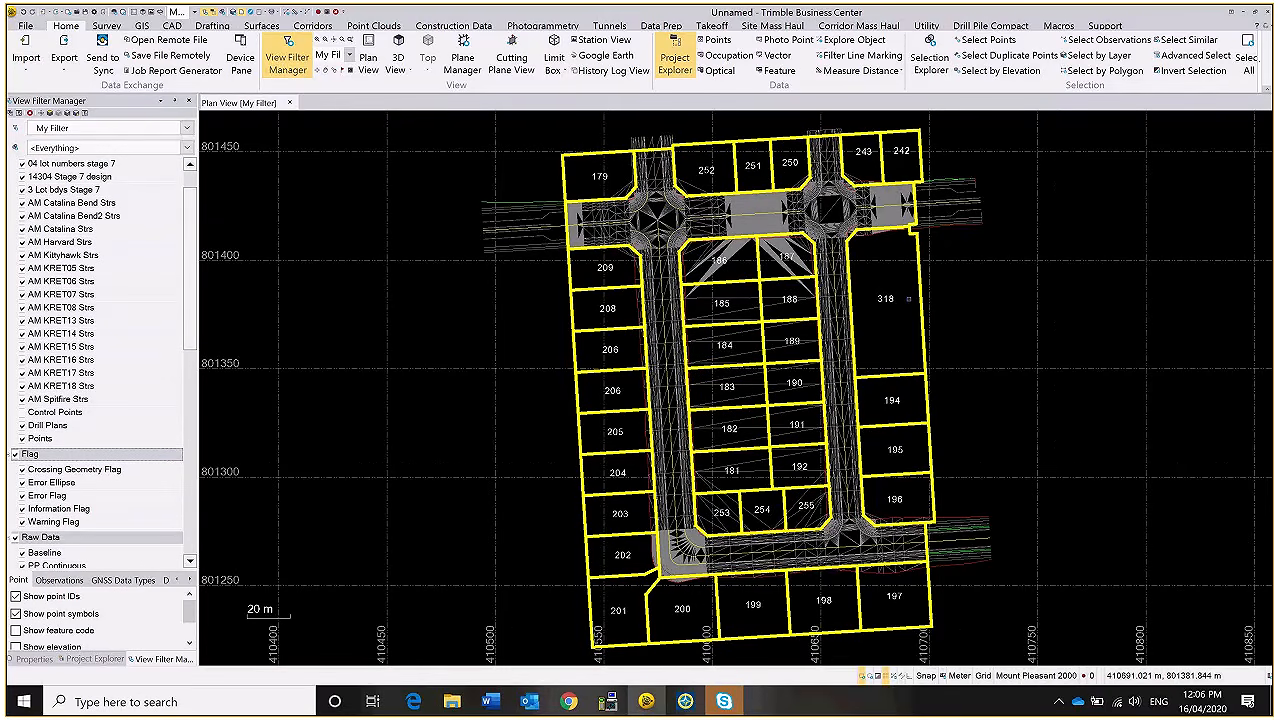
{"action": "middle_click_drag", "start_coordinate": [908, 298], "coordinate": [854, 353]}
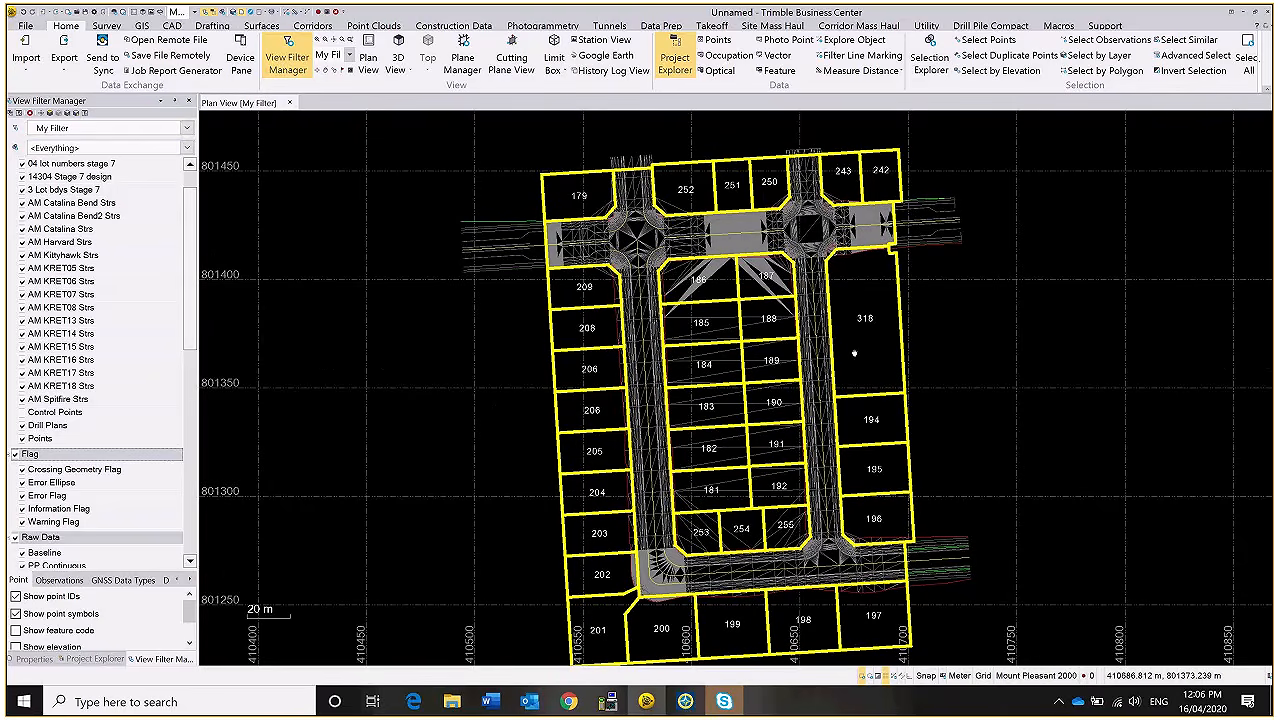
{"action": "scroll", "coordinate": [854, 353], "scroll_direction": "down", "scroll_amount": 2}
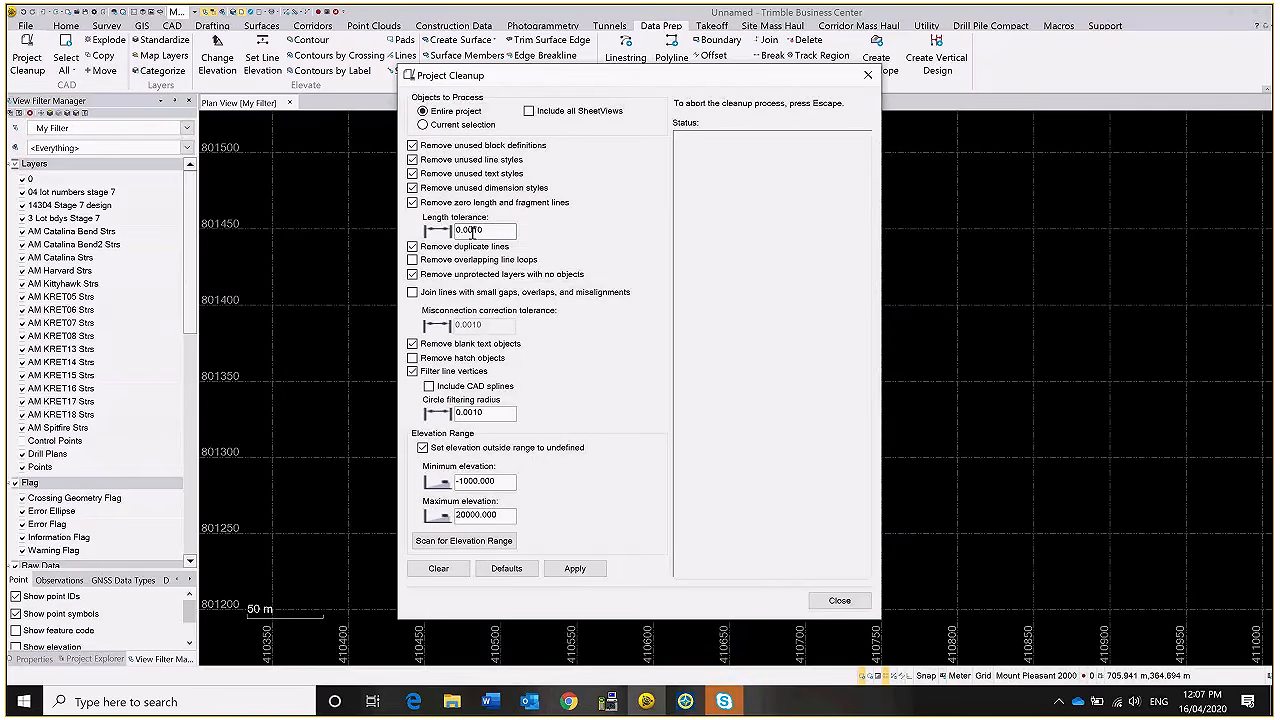
- Run Project Cleanup on the entire project with a length tolerance of 0.0010, then close it
{"action": "left_click", "coordinate": [503, 231]}
{"action": "left_click", "coordinate": [573, 568]}
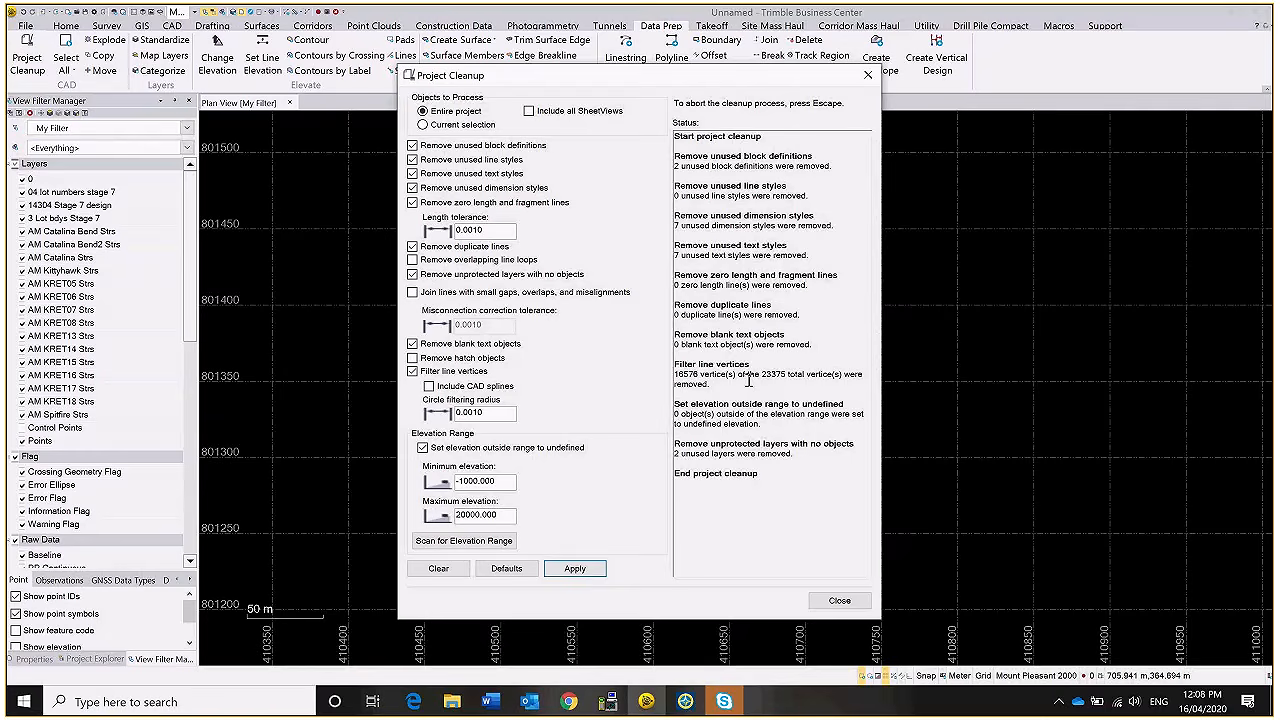
{"action": "left_click", "coordinate": [840, 602]}
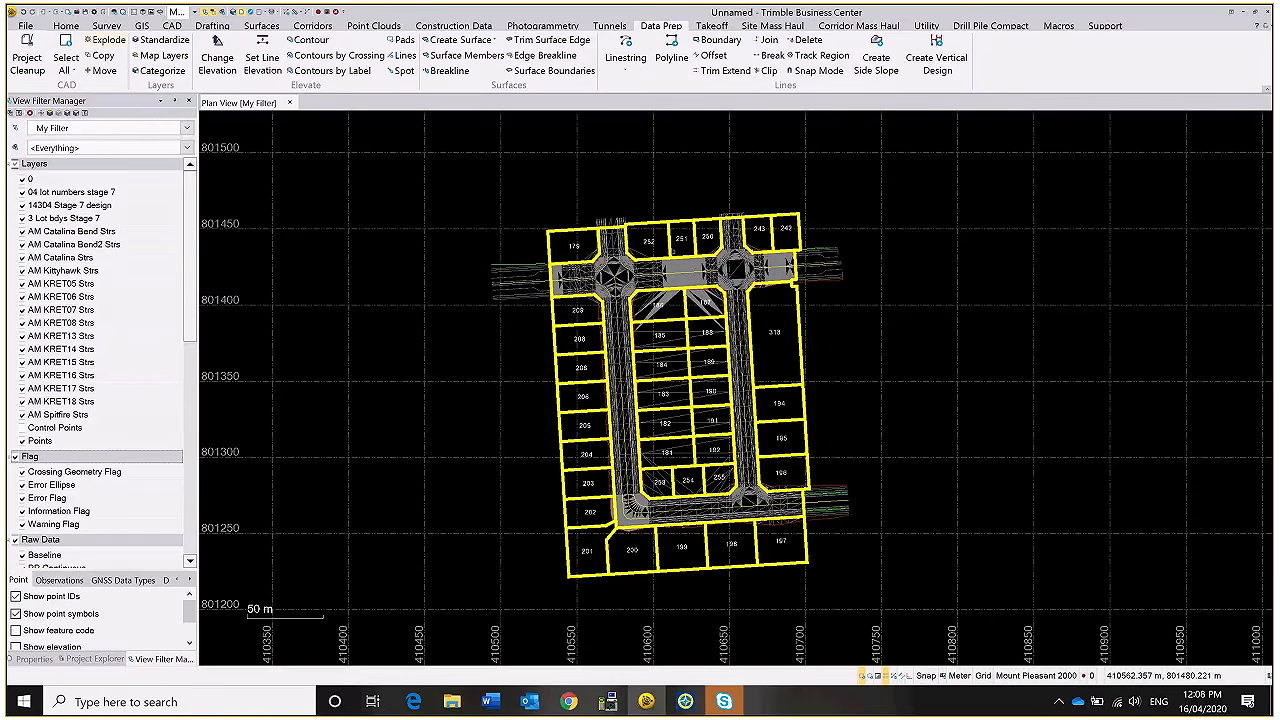
- Open a 3D view and examine the height relationship between the road design and the lot boundaries from several angles
{"action": "scroll", "coordinate": [685, 293], "scroll_direction": "up", "scroll_amount": 3}
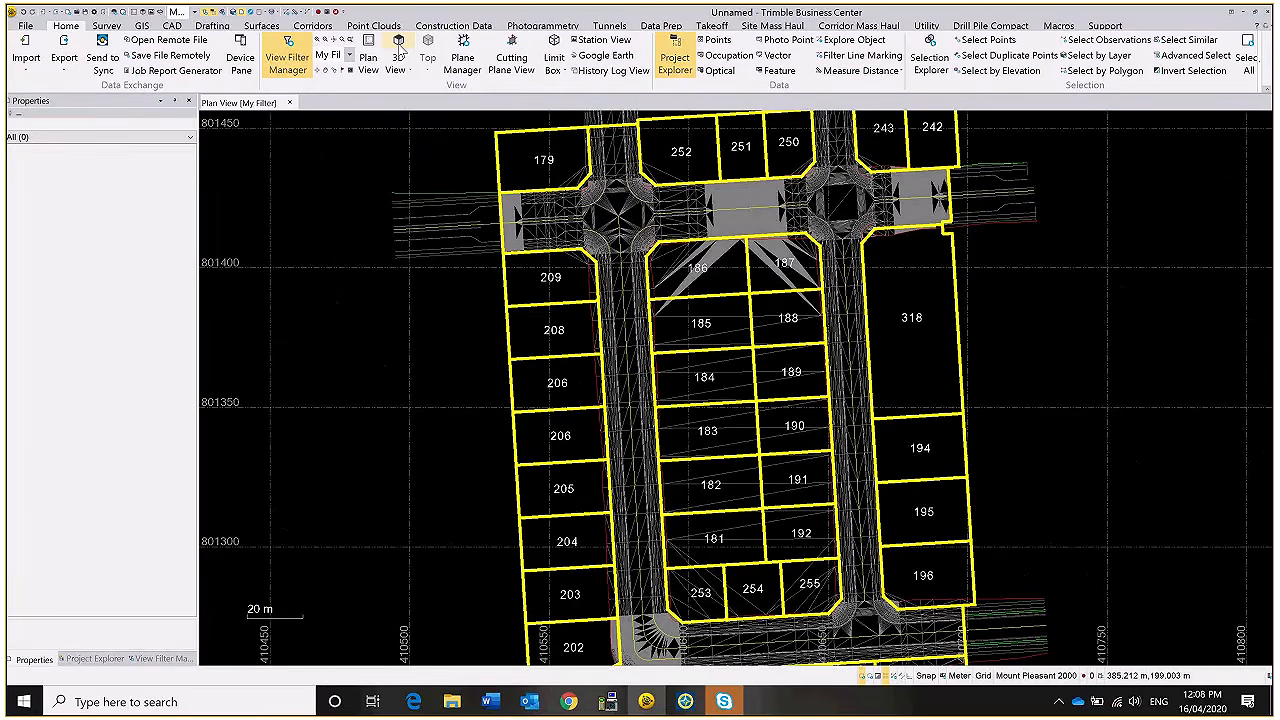
{"action": "left_click", "coordinate": [398, 46]}
{"action": "middle_click_drag", "start_coordinate": [742, 238], "coordinate": [694, 418]}
{"action": "scroll", "coordinate": [690, 400], "scroll_direction": "up", "scroll_amount": 2}
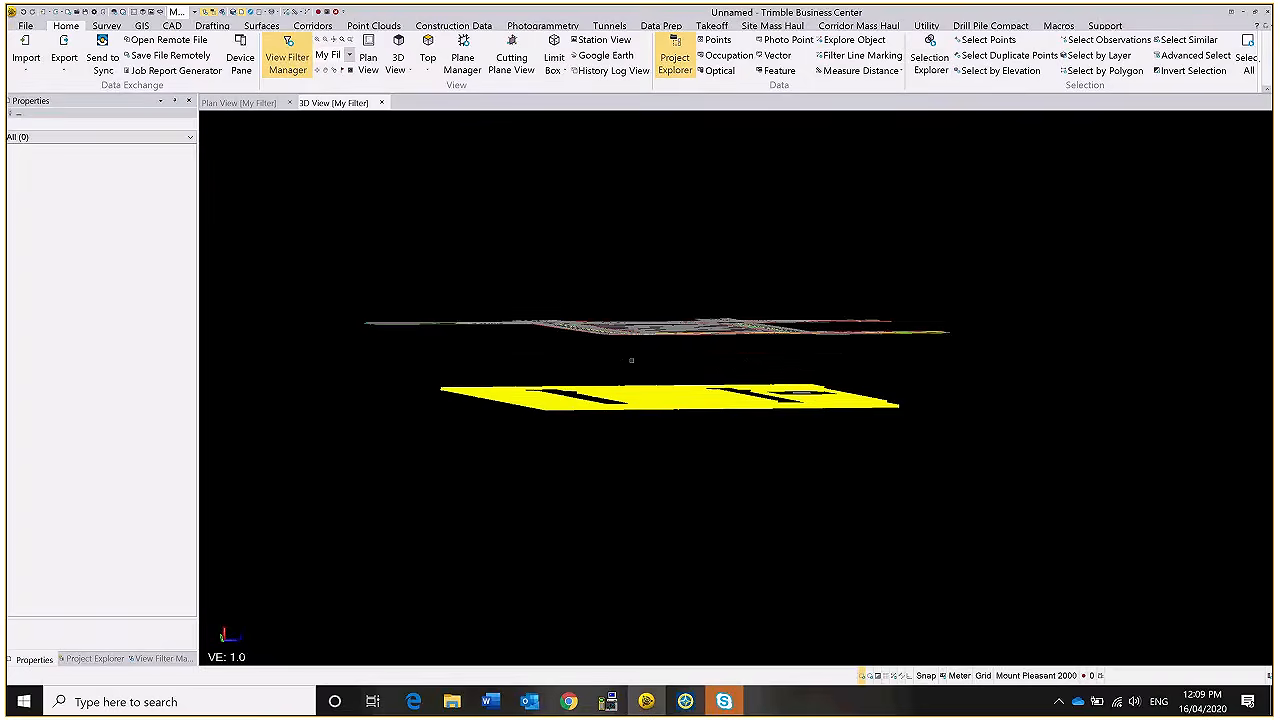
{"action": "scroll", "coordinate": [631, 360], "scroll_direction": "up", "scroll_amount": 2}
{"action": "middle_click_drag", "start_coordinate": [667, 314], "coordinate": [676, 320]}
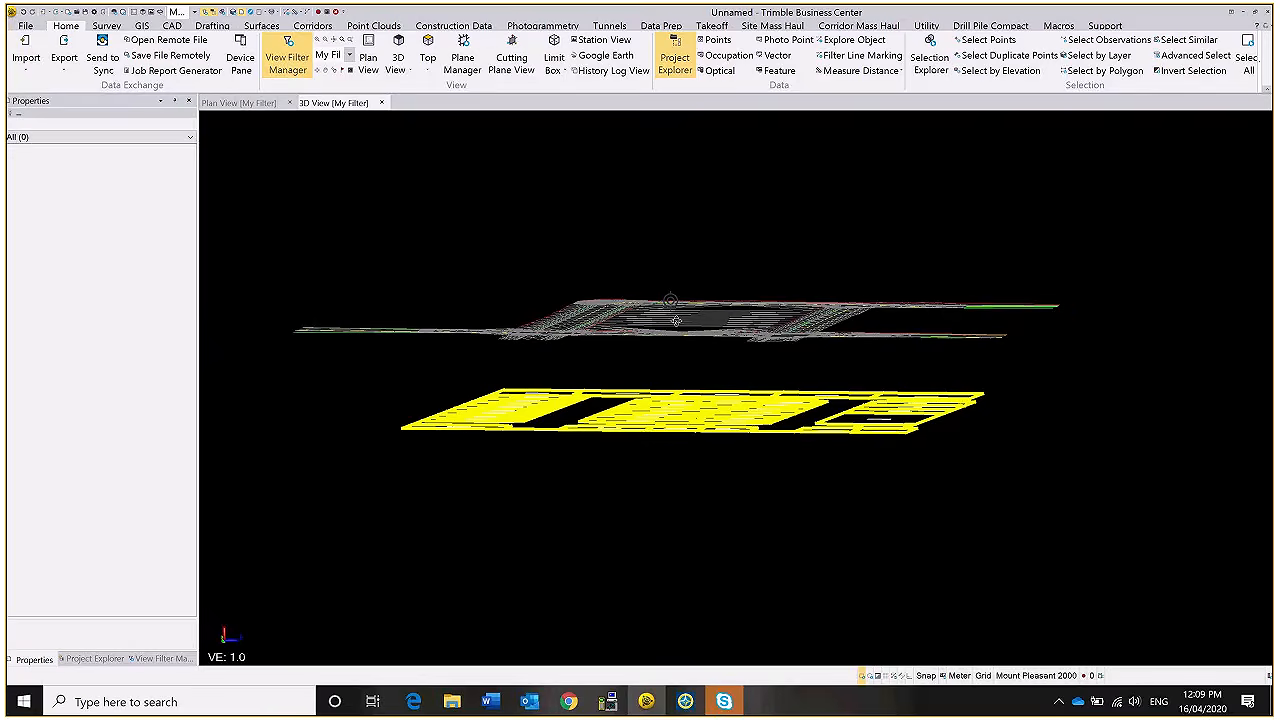
{"action": "middle_click_drag", "start_coordinate": [676, 320], "coordinate": [751, 326]}
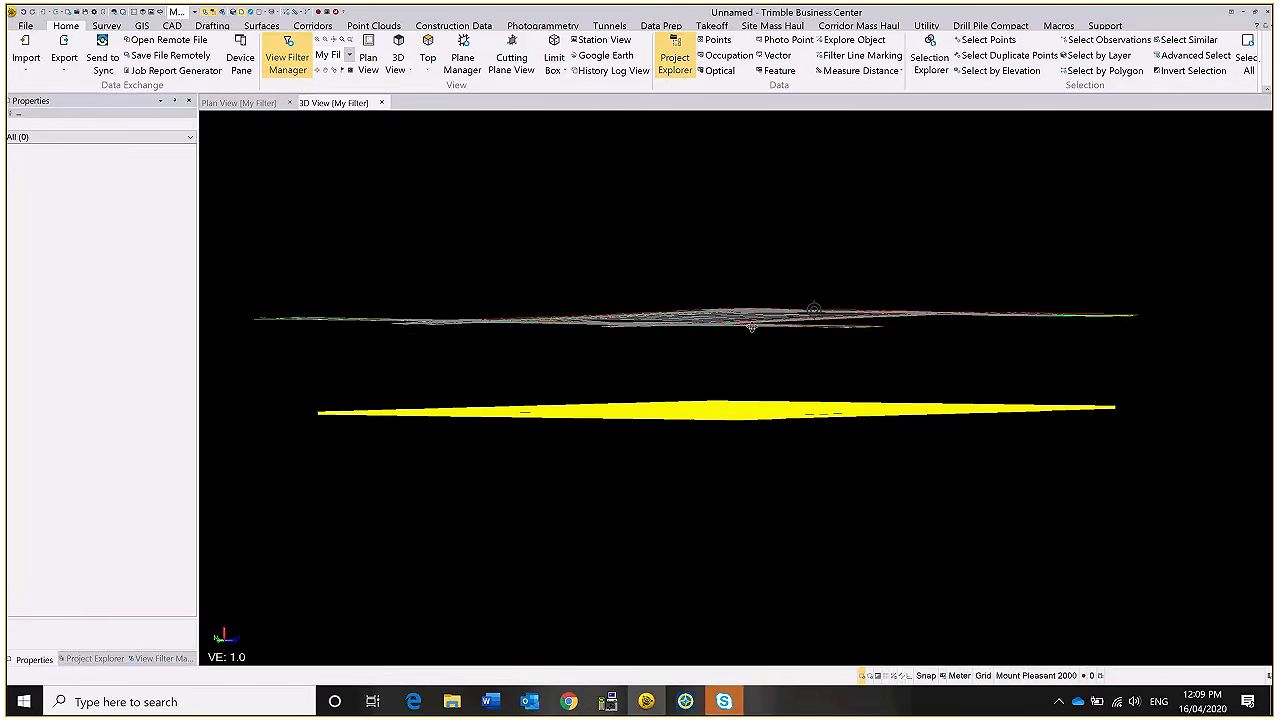
{"action": "middle_click_drag", "start_coordinate": [751, 326], "coordinate": [723, 345]}
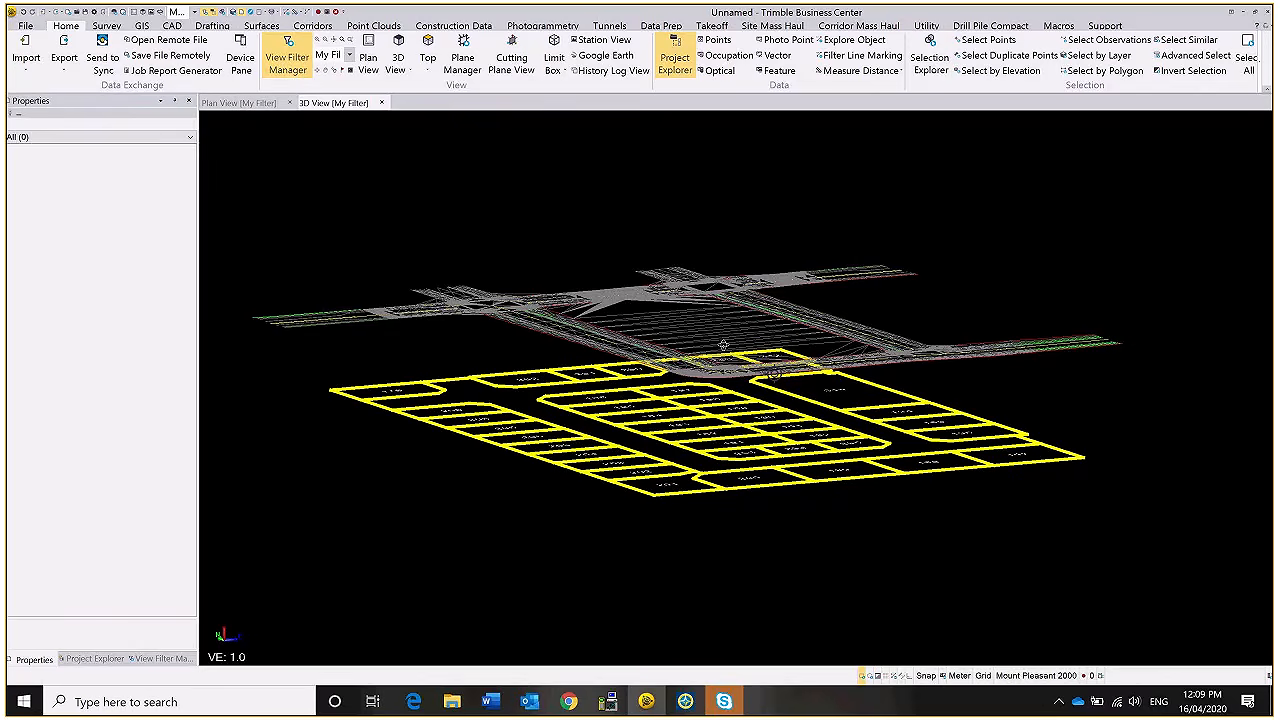
{"action": "scroll", "coordinate": [723, 345], "scroll_direction": "up", "scroll_amount": 5}
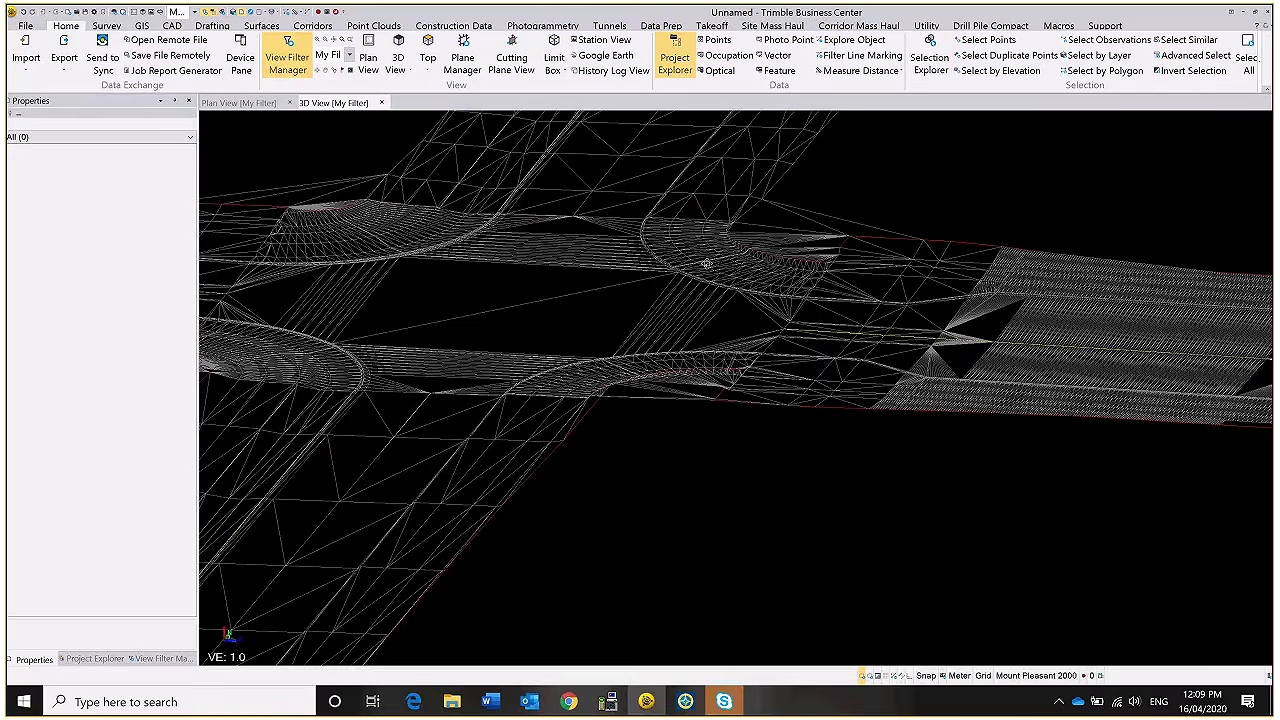
{"action": "scroll", "coordinate": [706, 263], "scroll_direction": "down", "scroll_amount": 5}
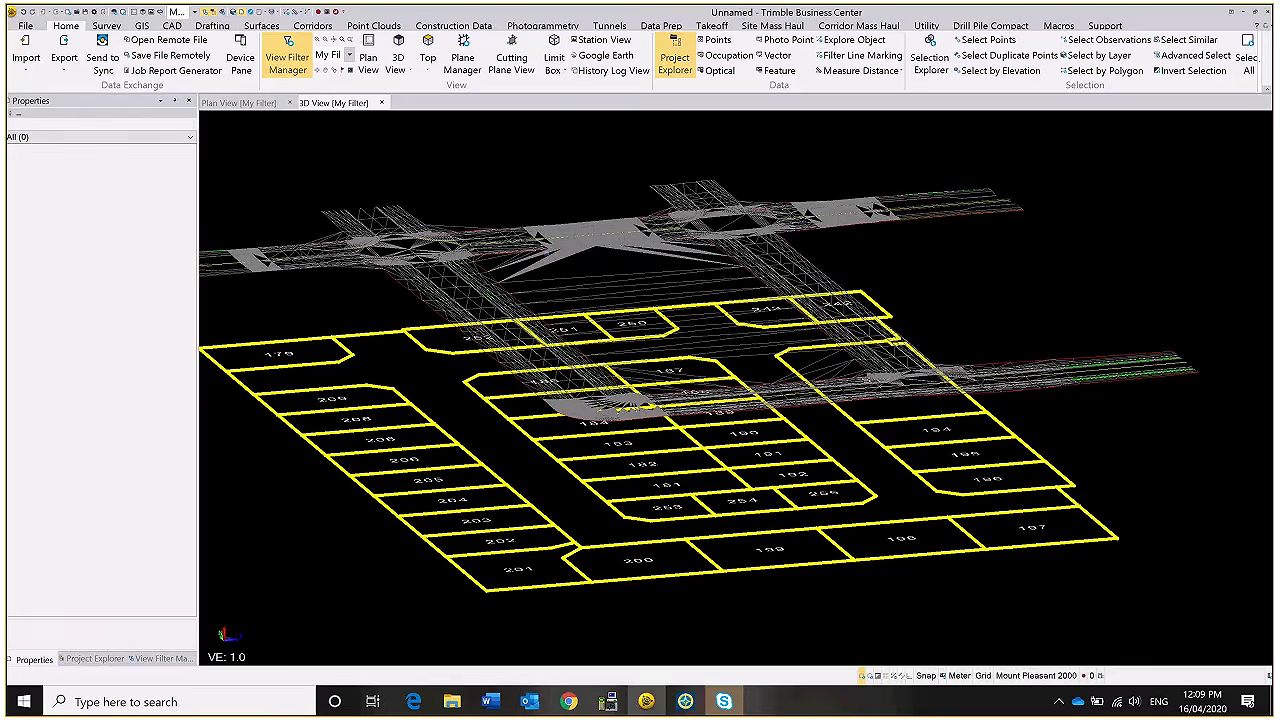
{"action": "middle_click_drag", "start_coordinate": [660, 380], "coordinate": [700, 415]}
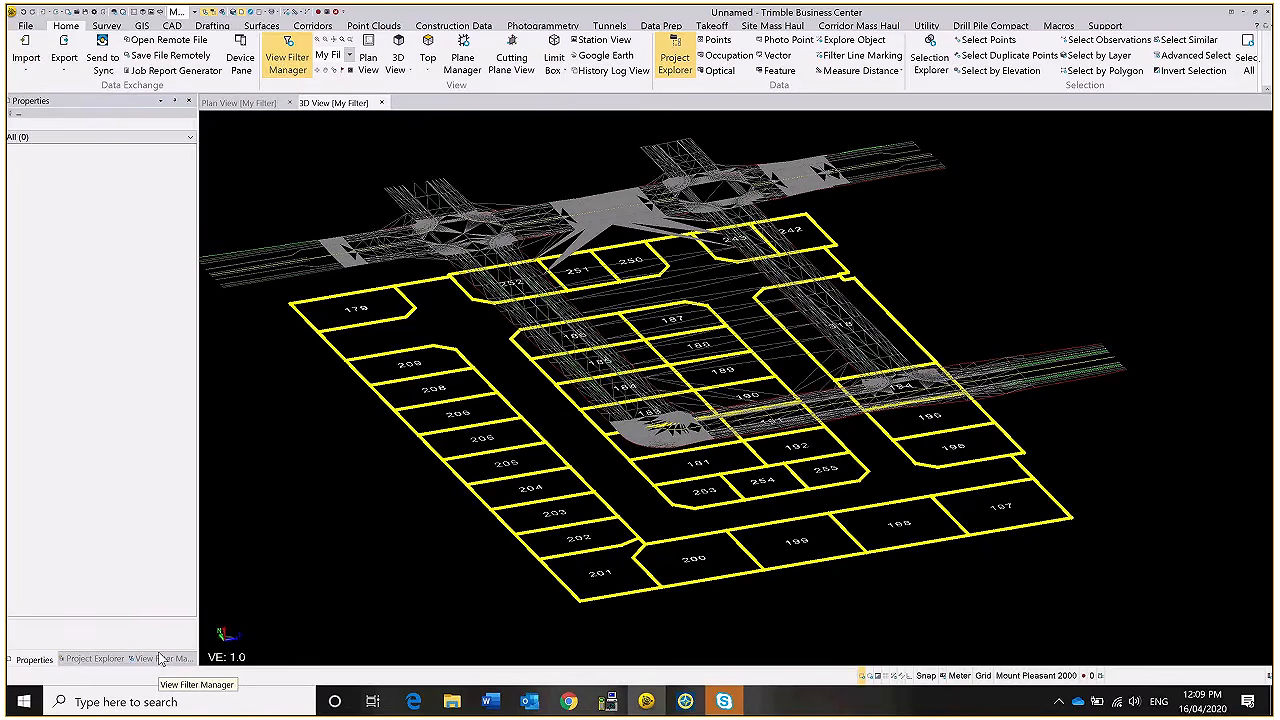
- Hide the 04 lot numbers stage 7 and 3 Lot bdys Stage 7 layers in the view filter
{"action": "left_click", "coordinate": [160, 658]}
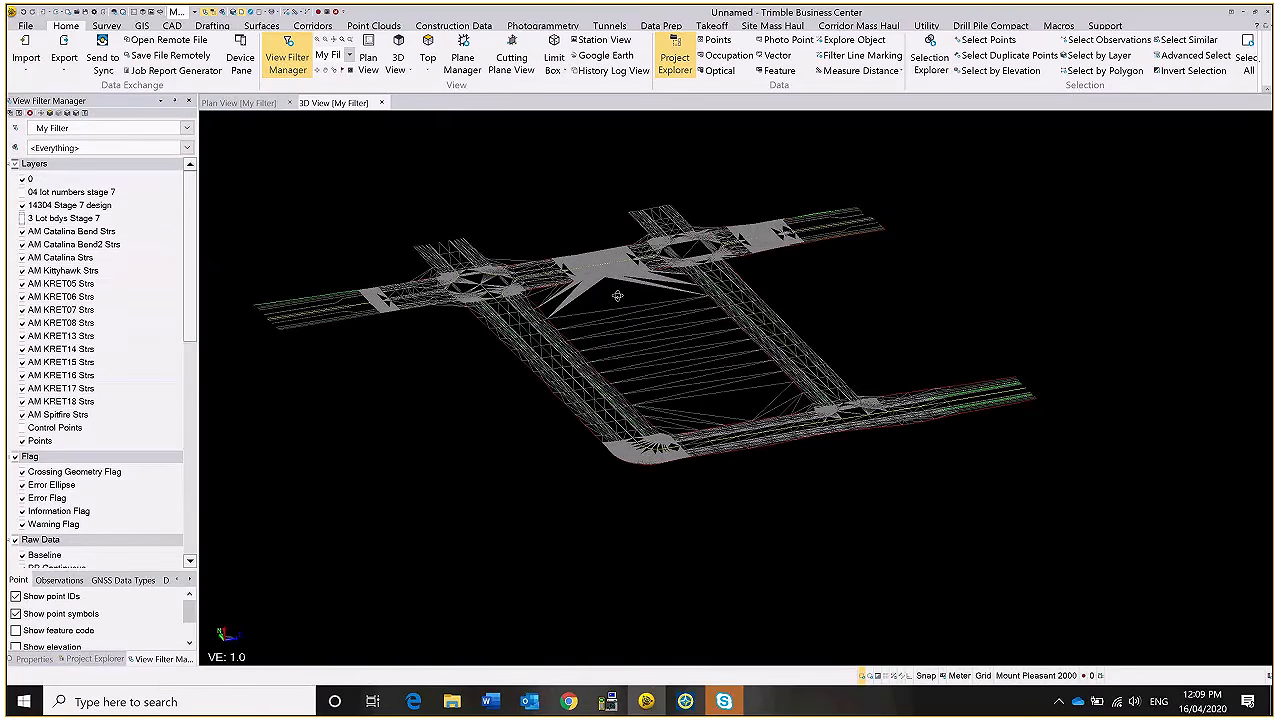
{"action": "scroll", "coordinate": [617, 295], "scroll_direction": "up", "scroll_amount": 3}
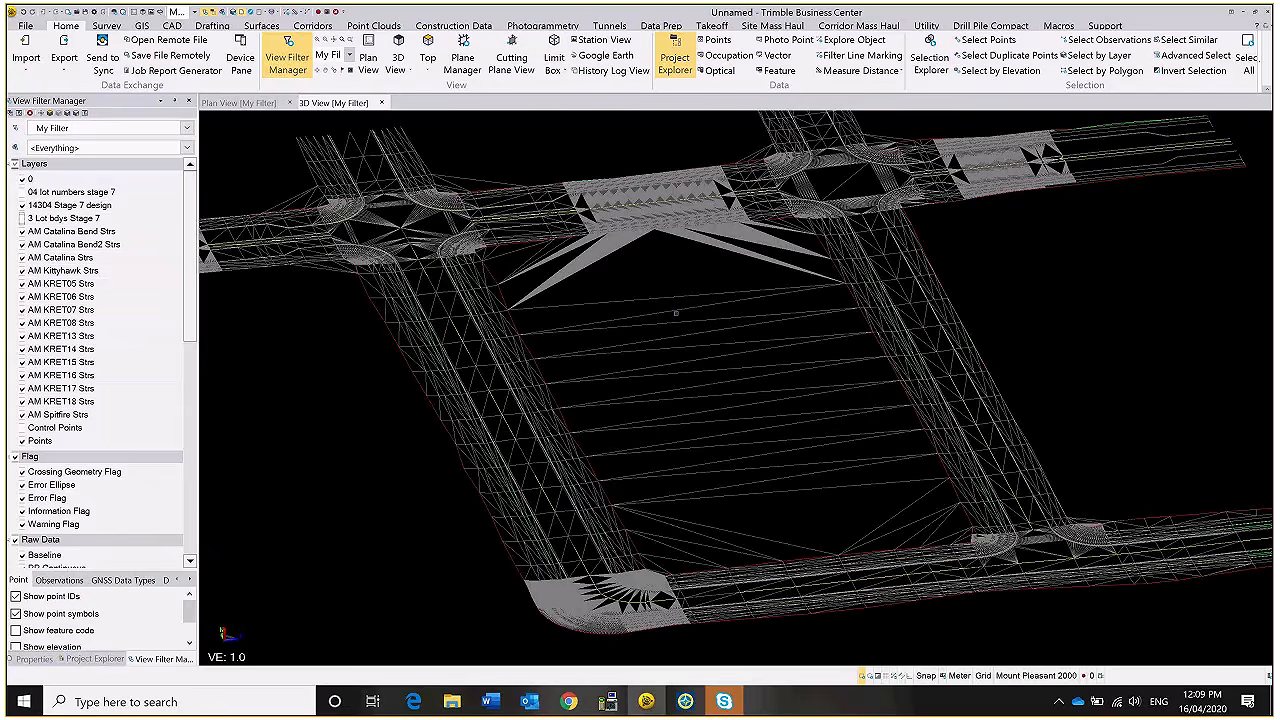
- Examine the road design's shape in 3D with the vertical exaggeration raised to 11, and close the 3D view
{"action": "scroll", "coordinate": [811, 290], "scroll_direction": "up", "scroll_amount": 8, "text": "shift"}
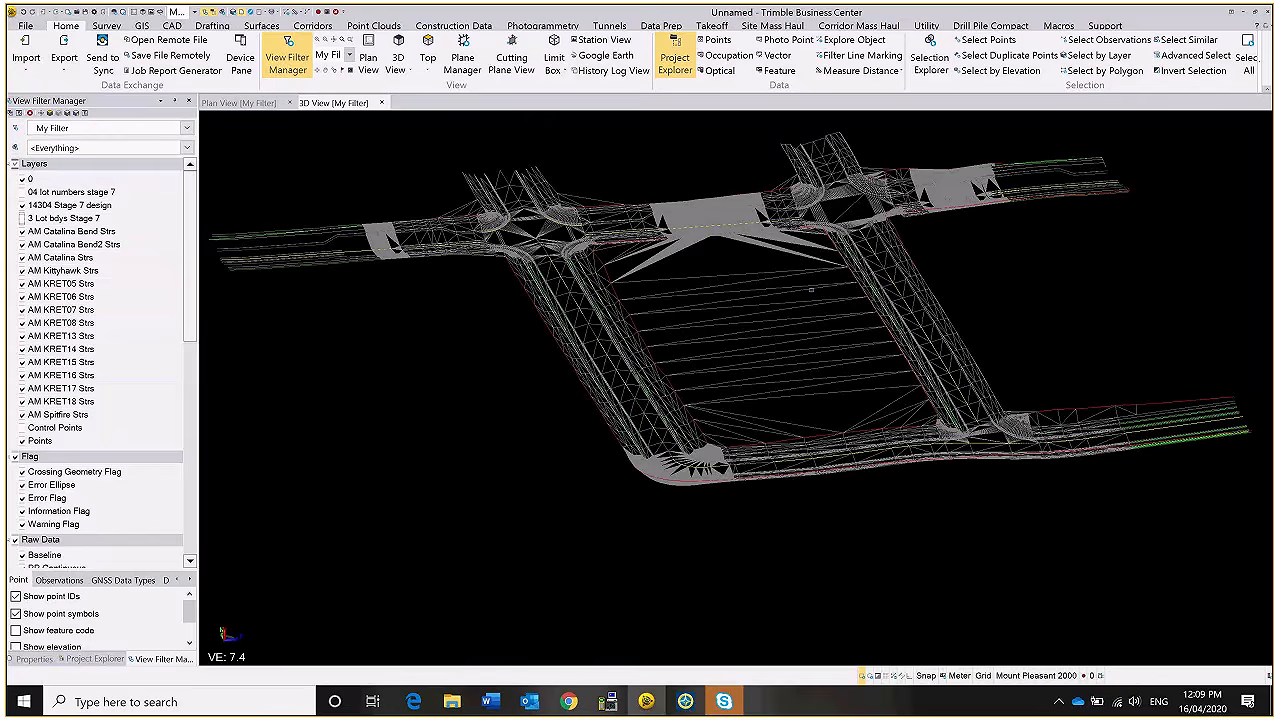
{"action": "scroll", "coordinate": [688, 394], "scroll_direction": "up", "scroll_amount": 10}
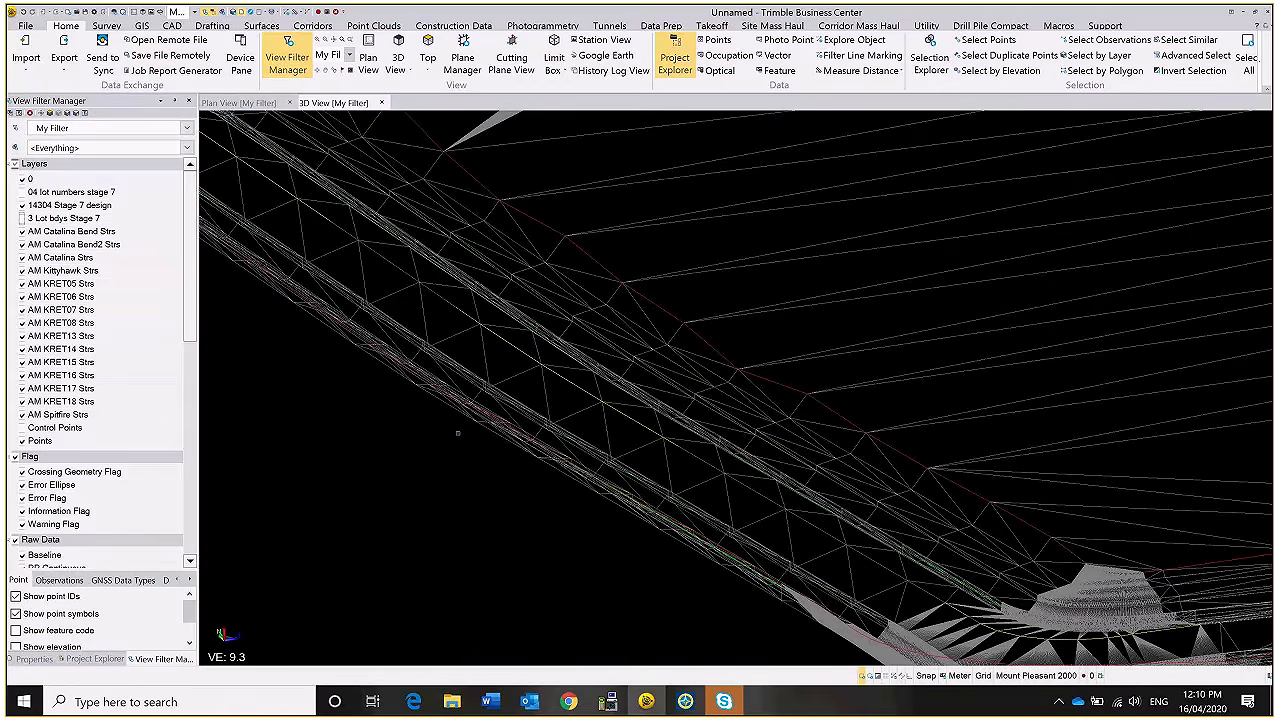
{"action": "scroll", "coordinate": [707, 294], "scroll_direction": "down", "scroll_amount": 3}
{"action": "right_click_drag", "start_coordinate": [707, 294], "coordinate": [749, 275]}
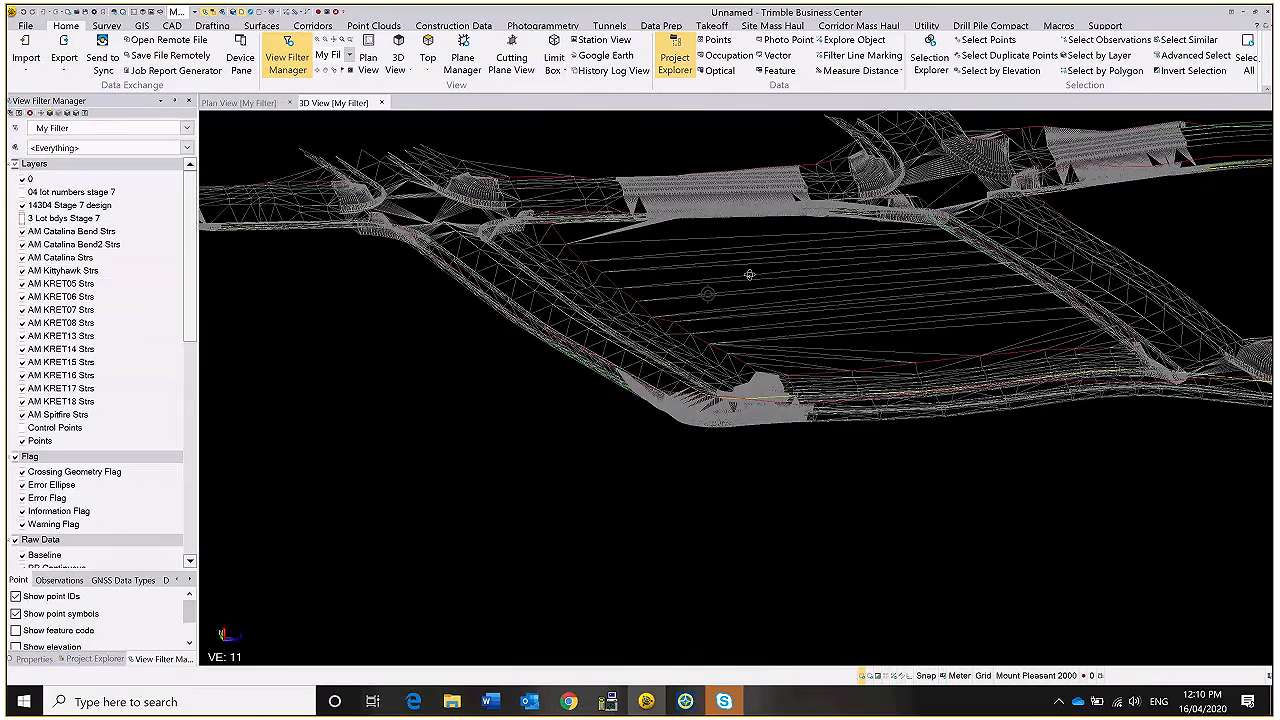
{"action": "right_click_drag", "start_coordinate": [749, 275], "coordinate": [721, 387]}
{"action": "scroll", "coordinate": [656, 385], "scroll_direction": "down", "scroll_amount": 3}
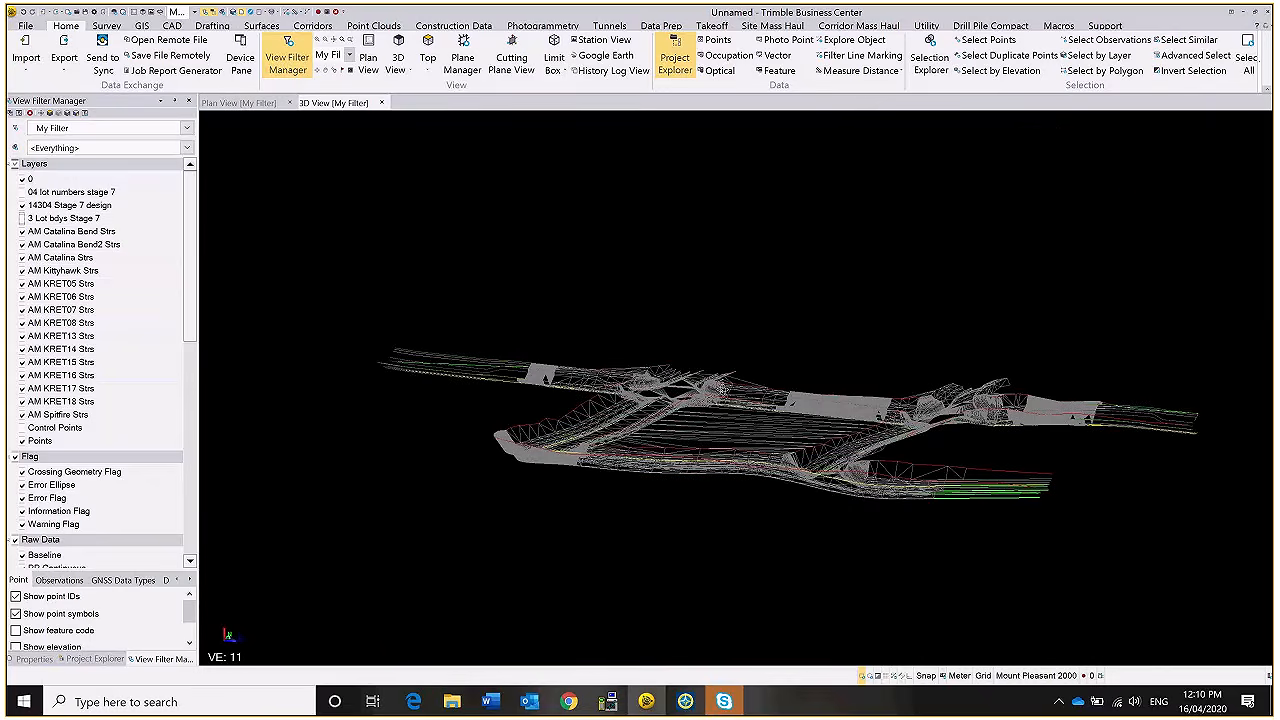
{"action": "right_click_drag", "start_coordinate": [721, 387], "coordinate": [684, 364]}
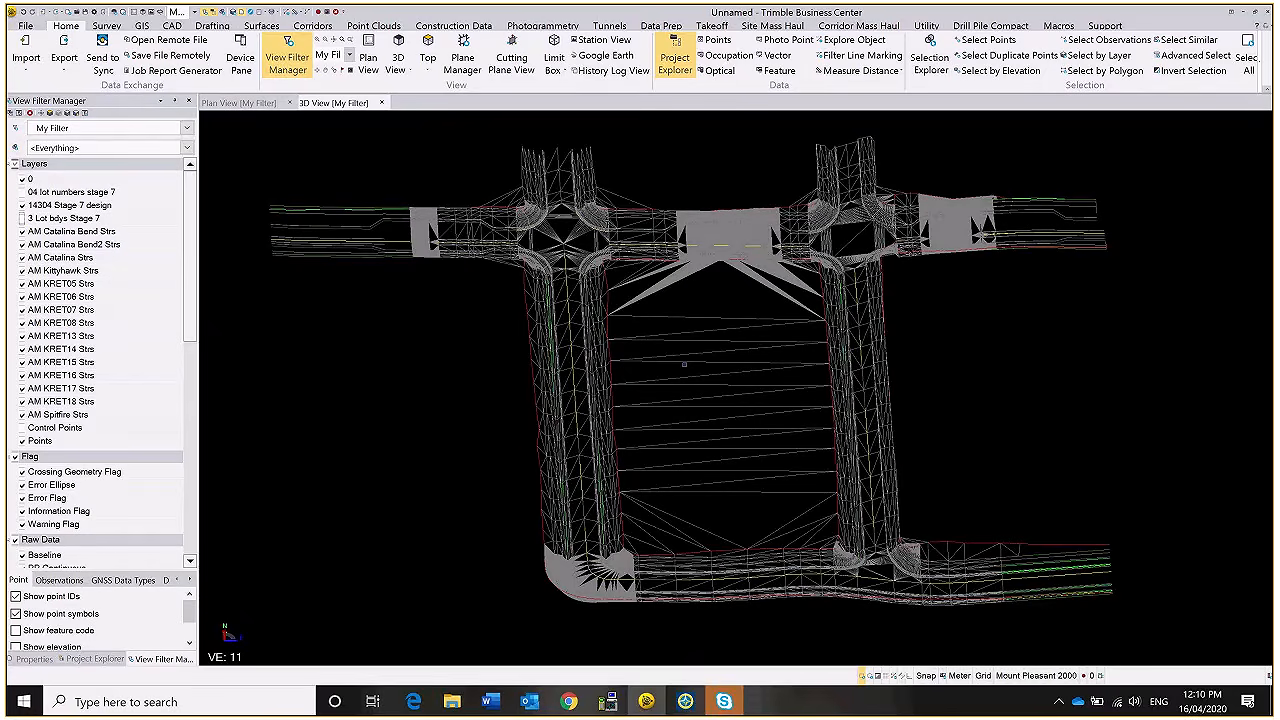
{"action": "left_click", "coordinate": [381, 103]}
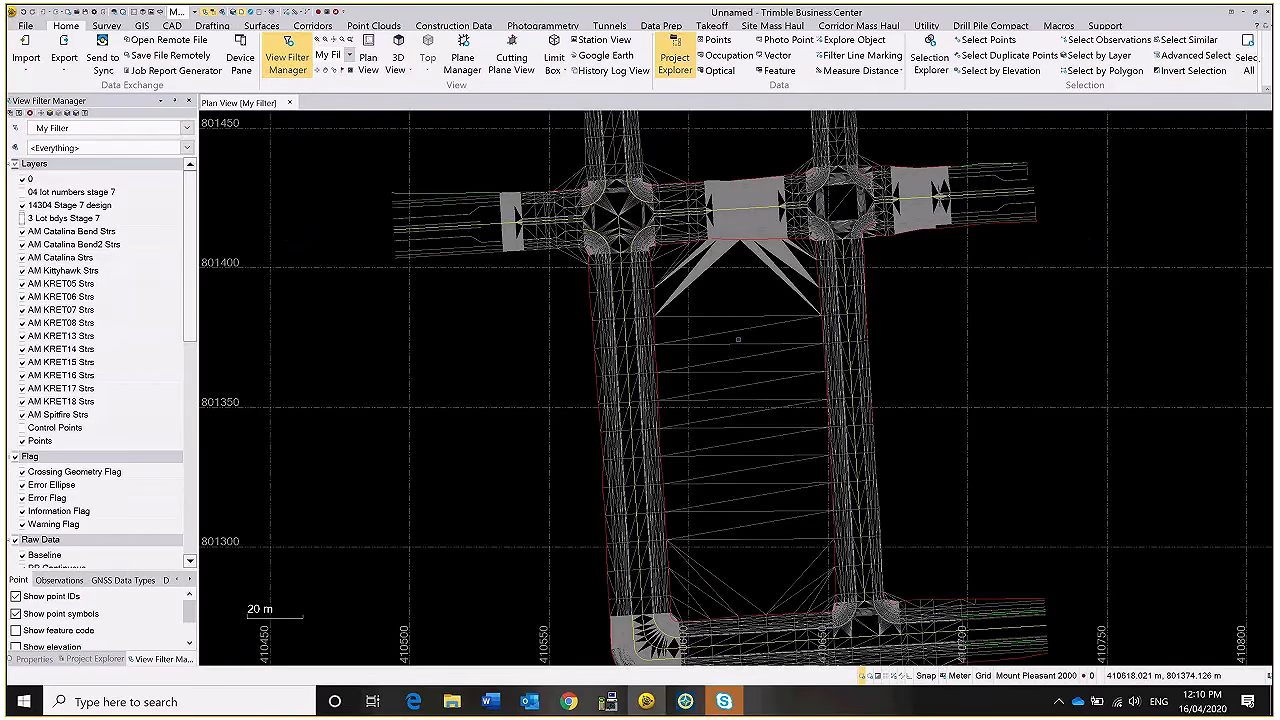
- Start creating a new surface and name it Finished Road Surface
{"action": "scroll", "coordinate": [738, 340], "scroll_direction": "down", "scroll_amount": 1}
{"action": "left_click", "coordinate": [261, 25]}
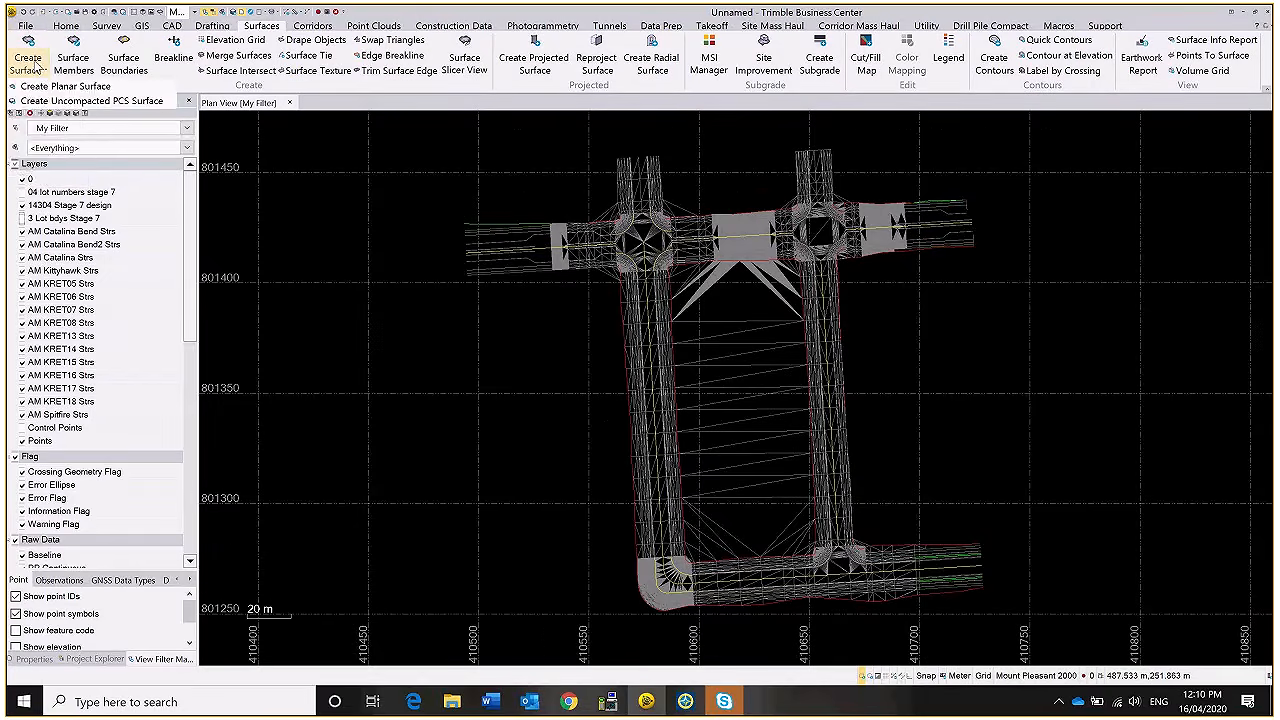
{"action": "left_click", "coordinate": [29, 47]}
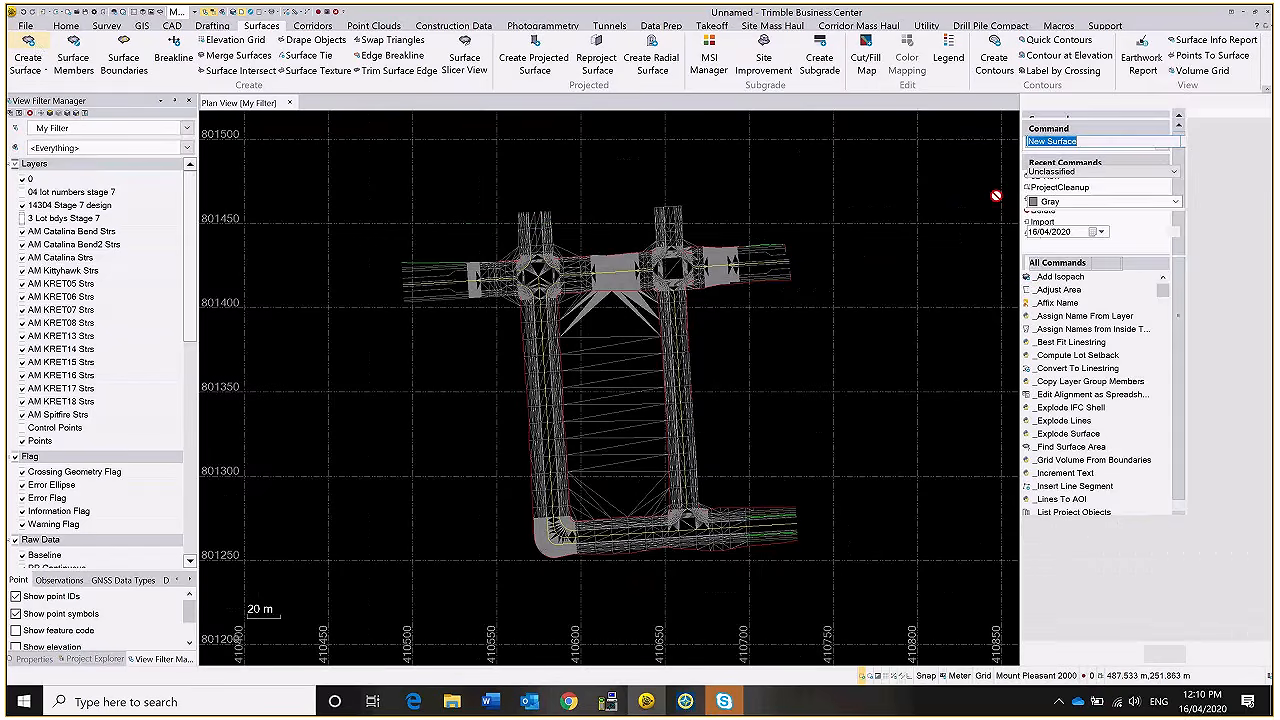
{"action": "type", "text": "Finished Roa"}
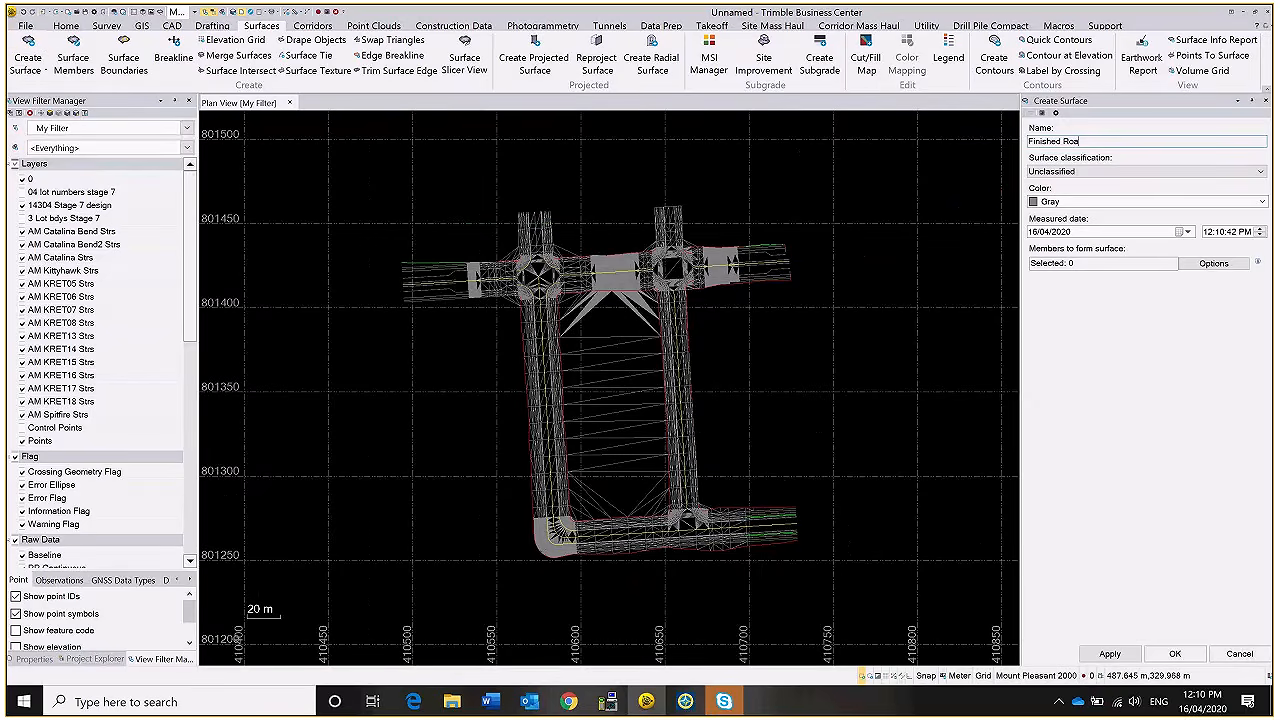
{"action": "type", "text": "d Surafe"}
{"action": "key", "text": "BackSpace"}
{"action": "key", "text": "BackSpace"}
{"action": "type", "text": "face"}
- Classify the new surface as Design and use Gray as its color
{"action": "left_click", "coordinate": [1204, 173]}
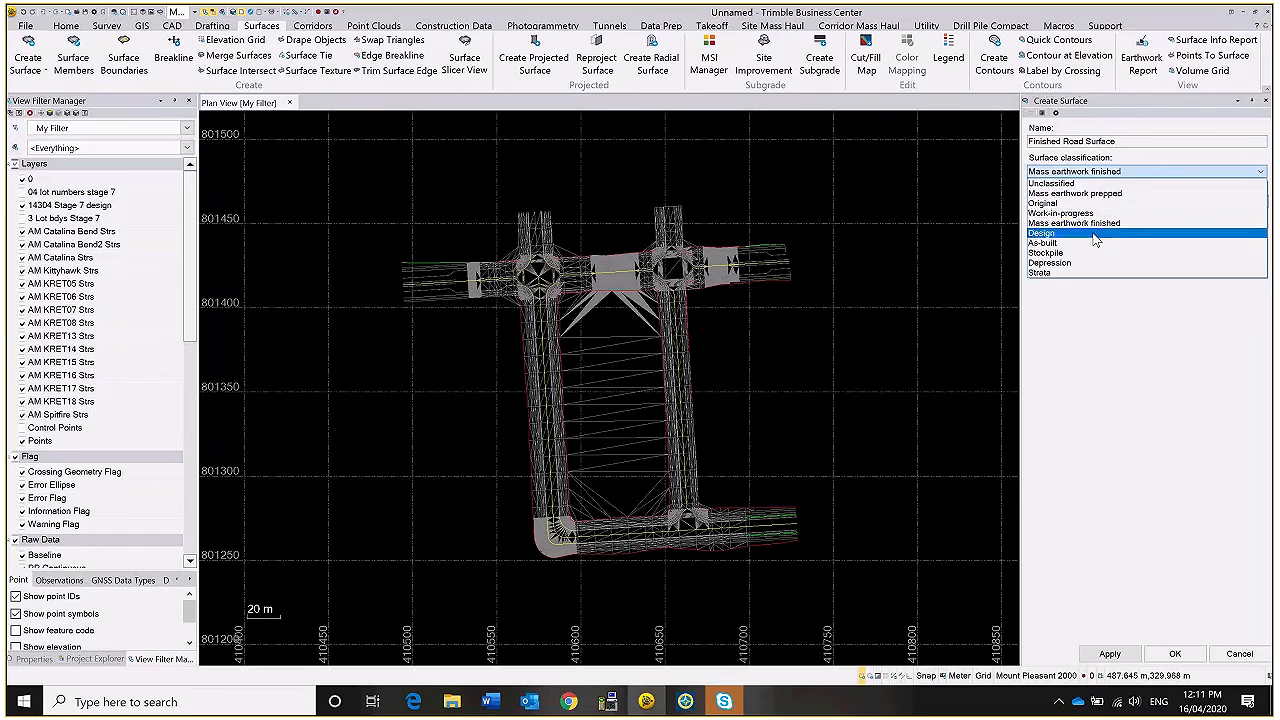
{"action": "left_click", "coordinate": [1130, 233]}
{"action": "left_click", "coordinate": [1128, 207]}
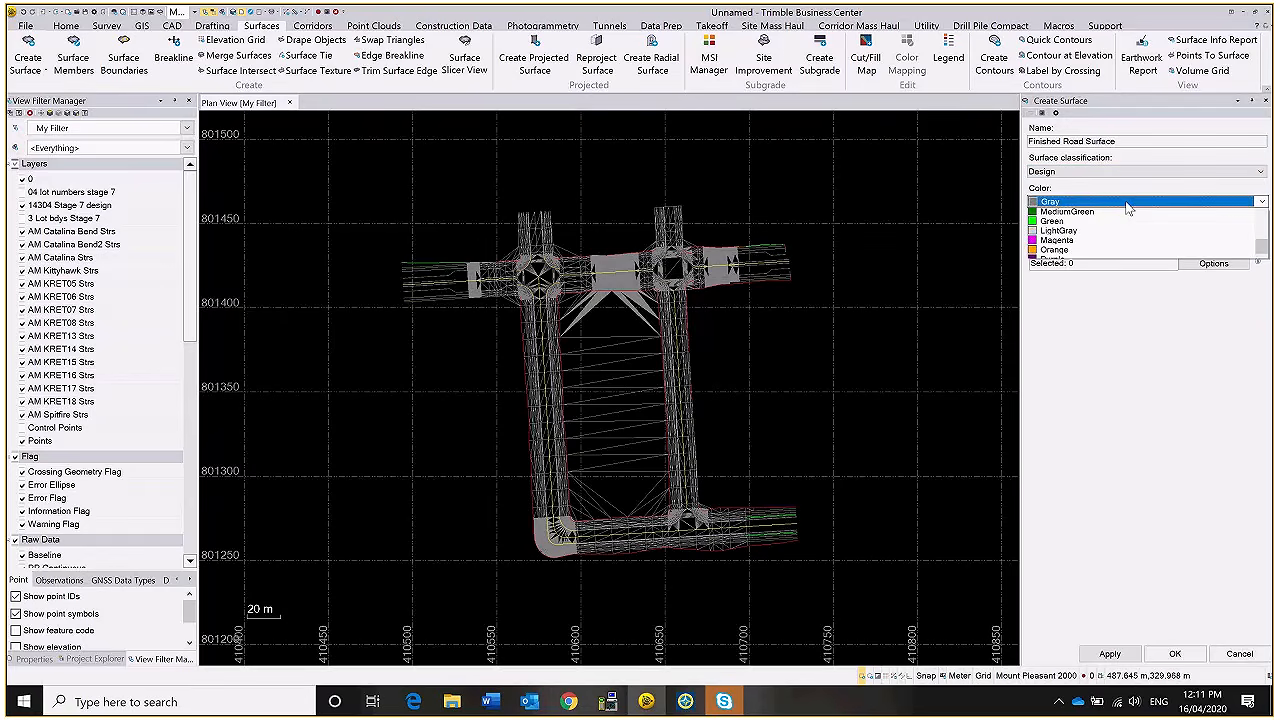
{"action": "left_click", "coordinate": [1134, 197]}
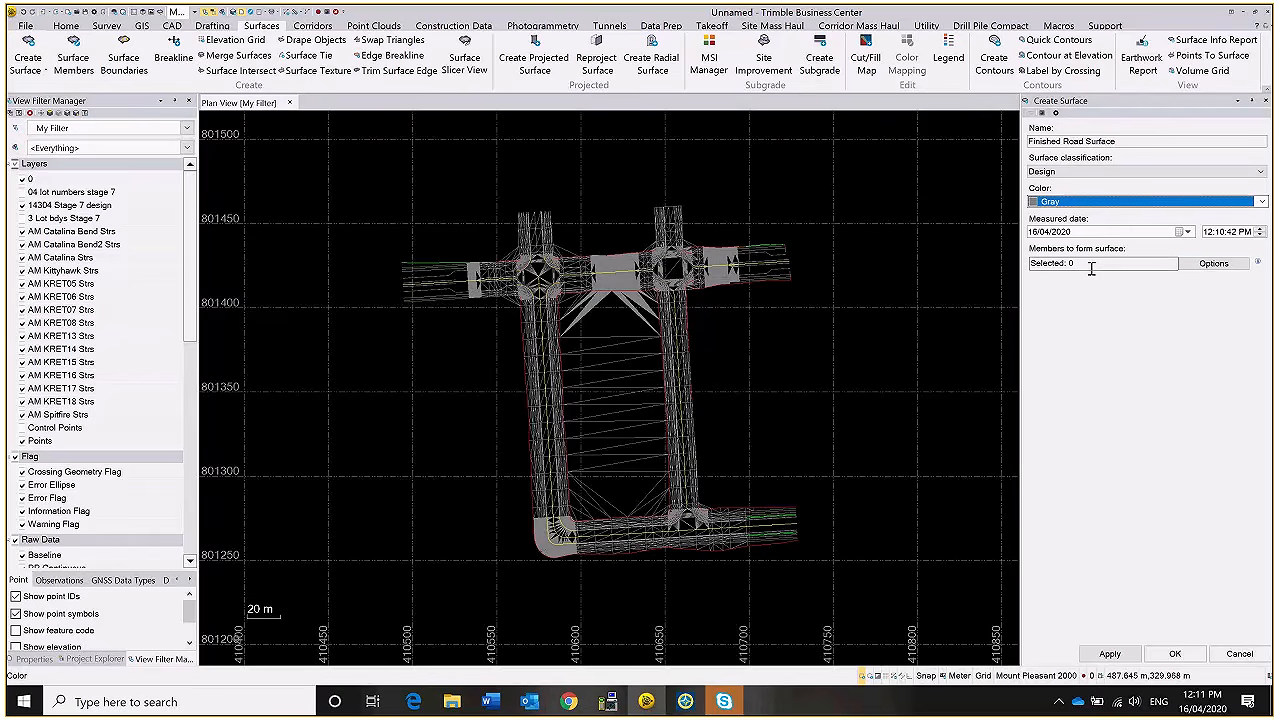
- Select everything on the 14304 Stage 7 design layer as the surface members and create the surface
{"action": "left_click", "coordinate": [1200, 264]}
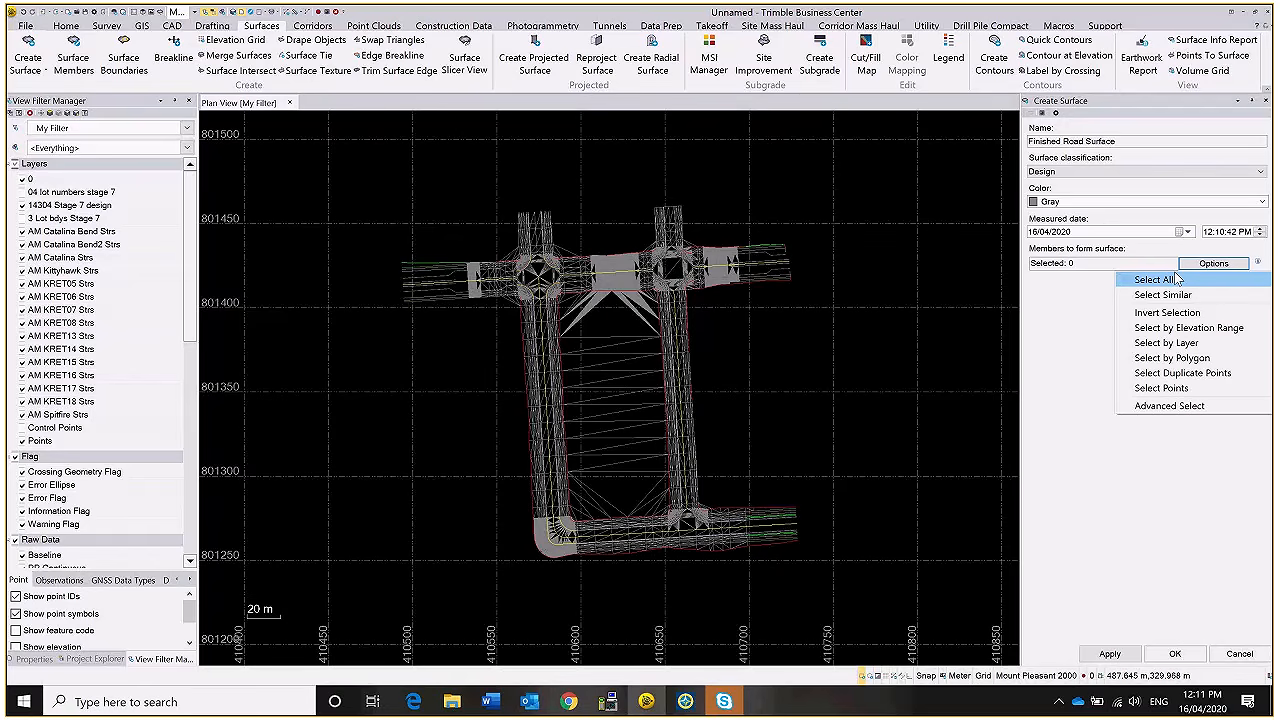
{"action": "left_click", "coordinate": [1168, 345]}
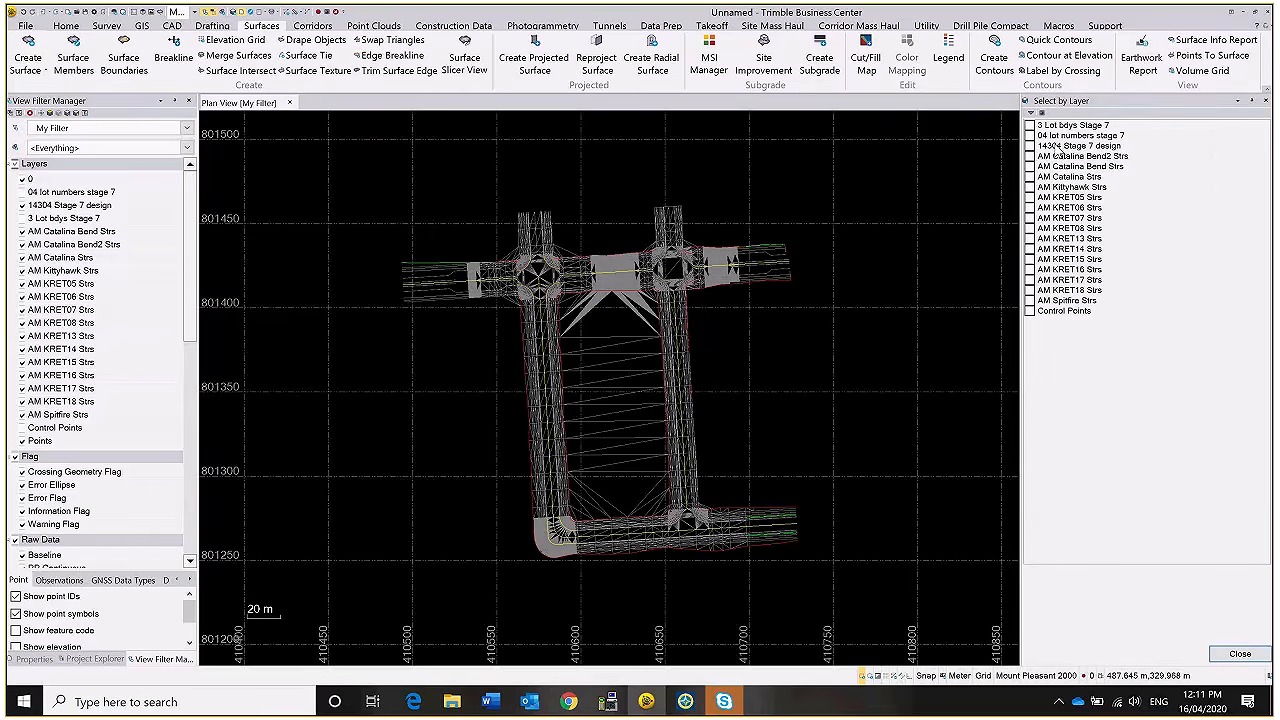
{"action": "left_click", "coordinate": [1034, 146]}
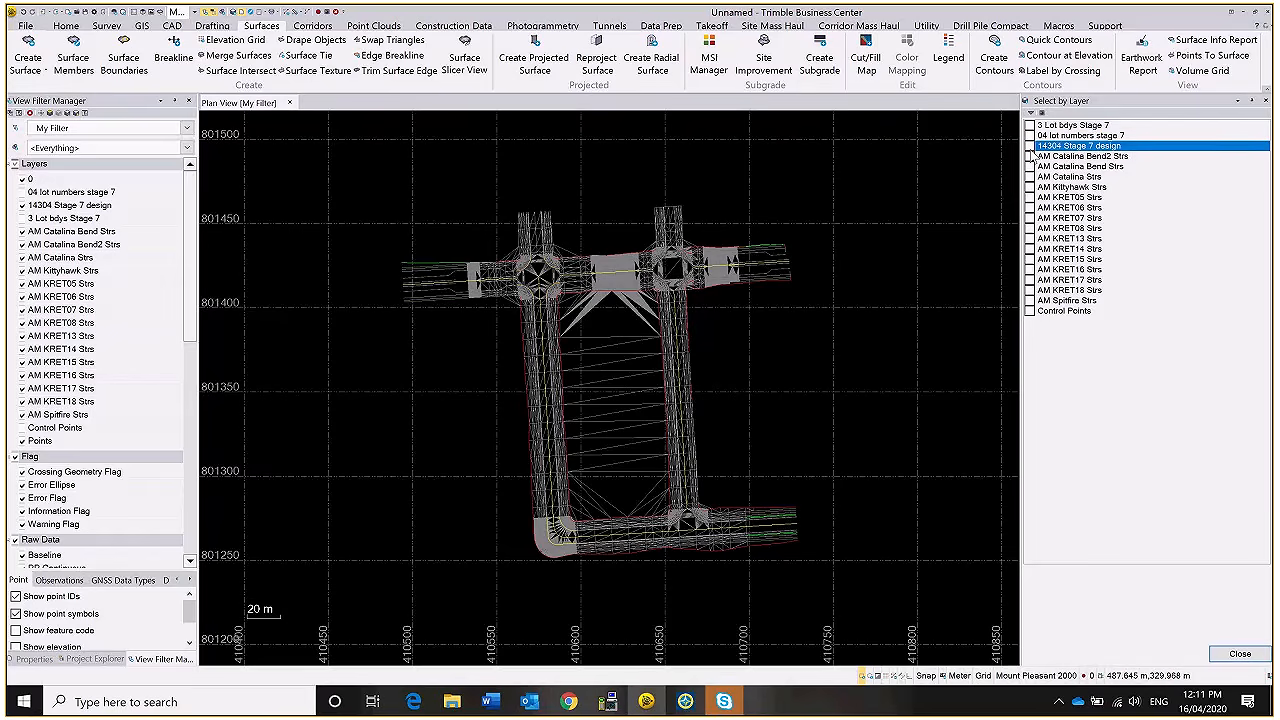
{"action": "left_click", "coordinate": [1030, 146]}
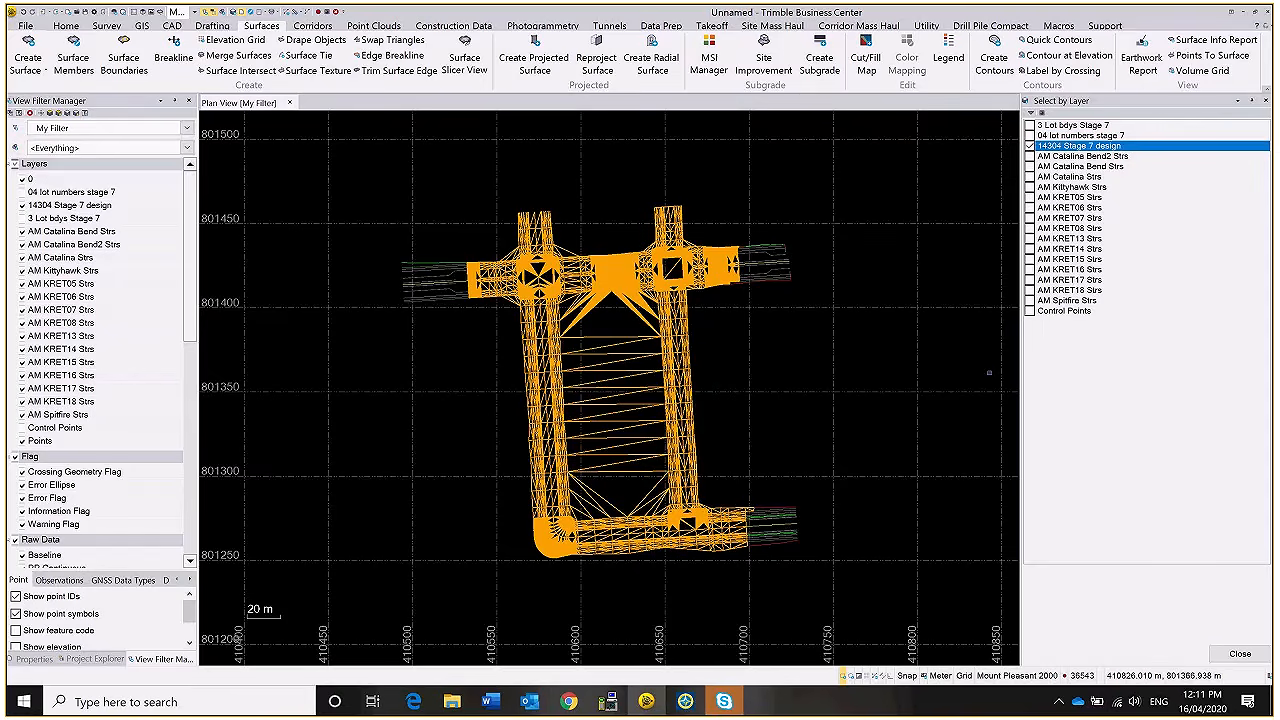
{"action": "left_click", "coordinate": [1240, 654]}
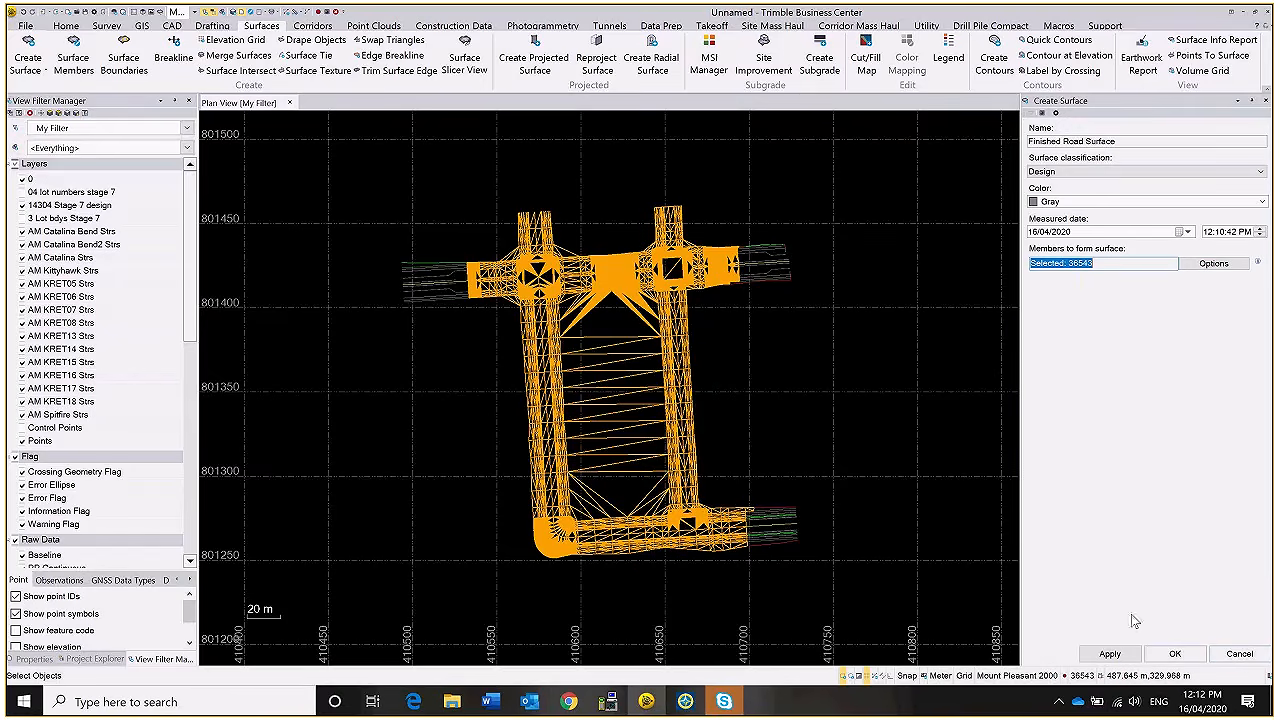
{"action": "left_click", "coordinate": [1176, 654]}
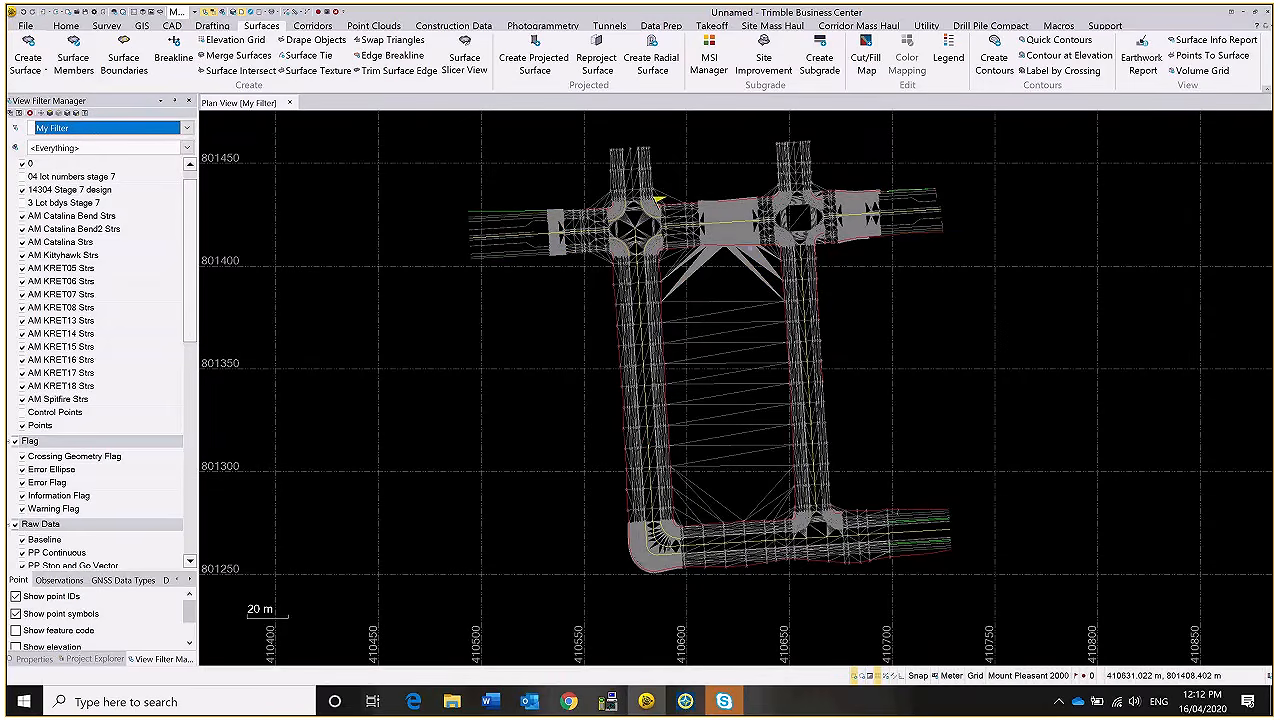
- In a 3D view, turn off the display of backfaces, wireframe and breaklines for the Finished Road Surface
{"action": "scroll", "coordinate": [750, 249], "scroll_direction": "up", "scroll_amount": 1}
{"action": "scroll", "coordinate": [742, 245], "scroll_direction": "up", "scroll_amount": 1}
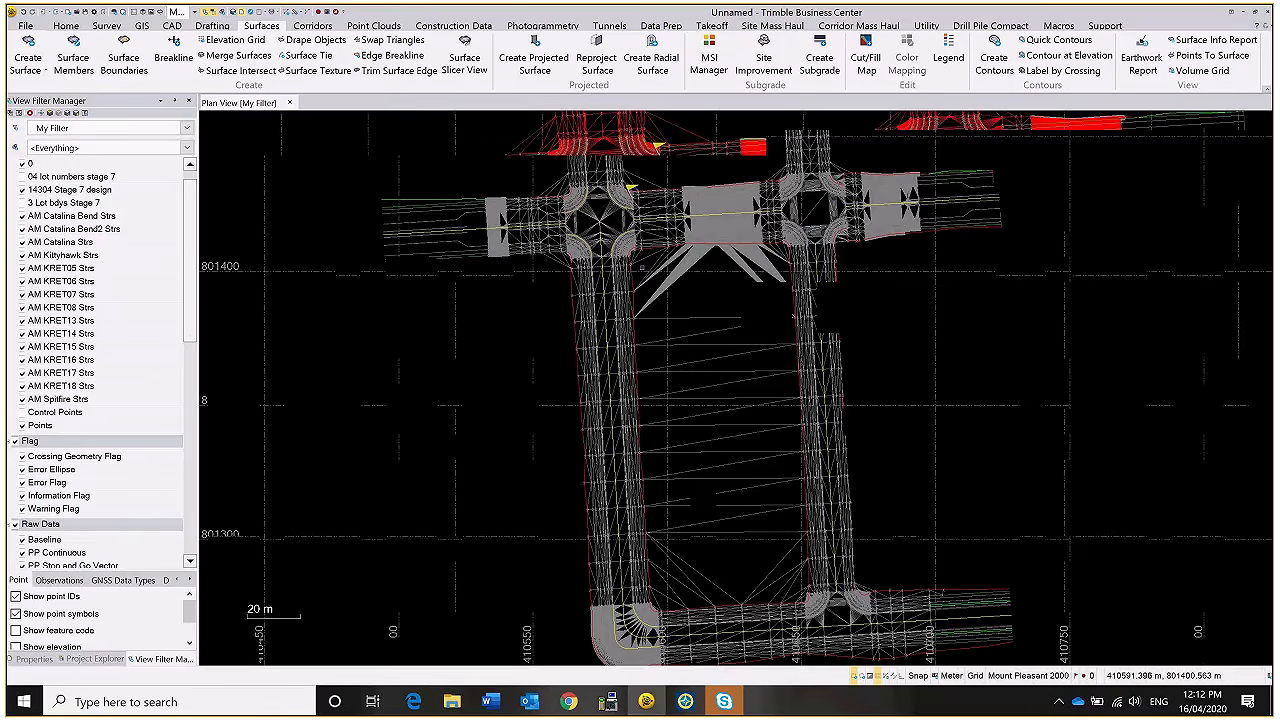
{"action": "scroll", "coordinate": [600, 275], "scroll_direction": "up", "scroll_amount": 2}
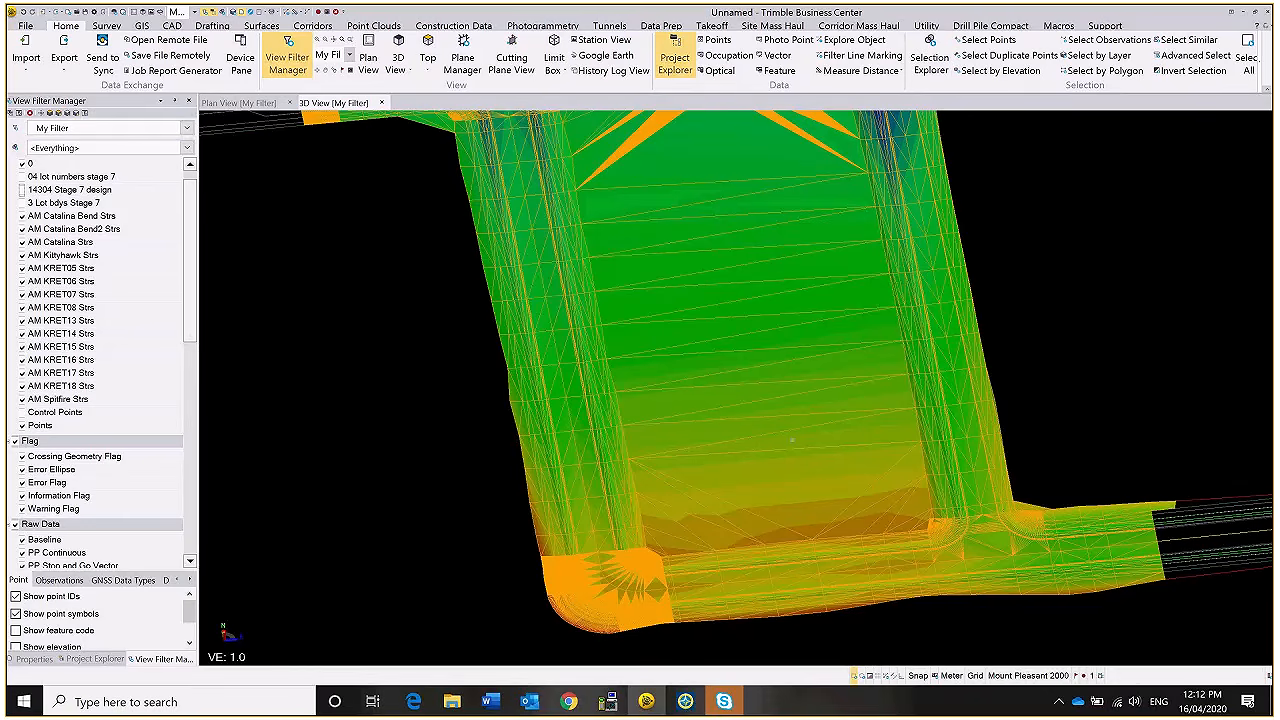
{"action": "middle_click_drag", "start_coordinate": [792, 440], "coordinate": [826, 480]}
{"action": "scroll", "coordinate": [826, 480], "scroll_direction": "down", "scroll_amount": 1}
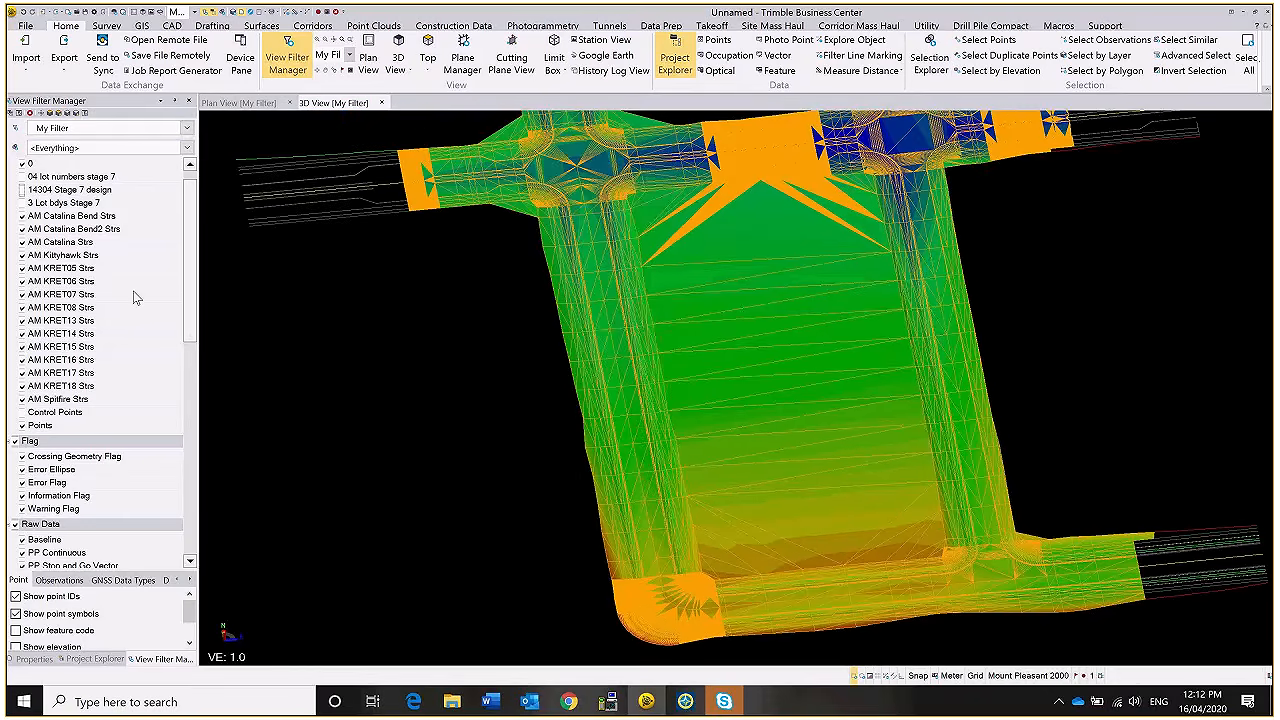
{"action": "left_click", "coordinate": [34, 659]}
{"action": "scroll", "coordinate": [118, 460], "scroll_direction": "down", "scroll_amount": 3}
{"action": "left_click", "coordinate": [122, 394]}
{"action": "left_click", "coordinate": [122, 406]}
{"action": "left_click", "coordinate": [123, 406]}
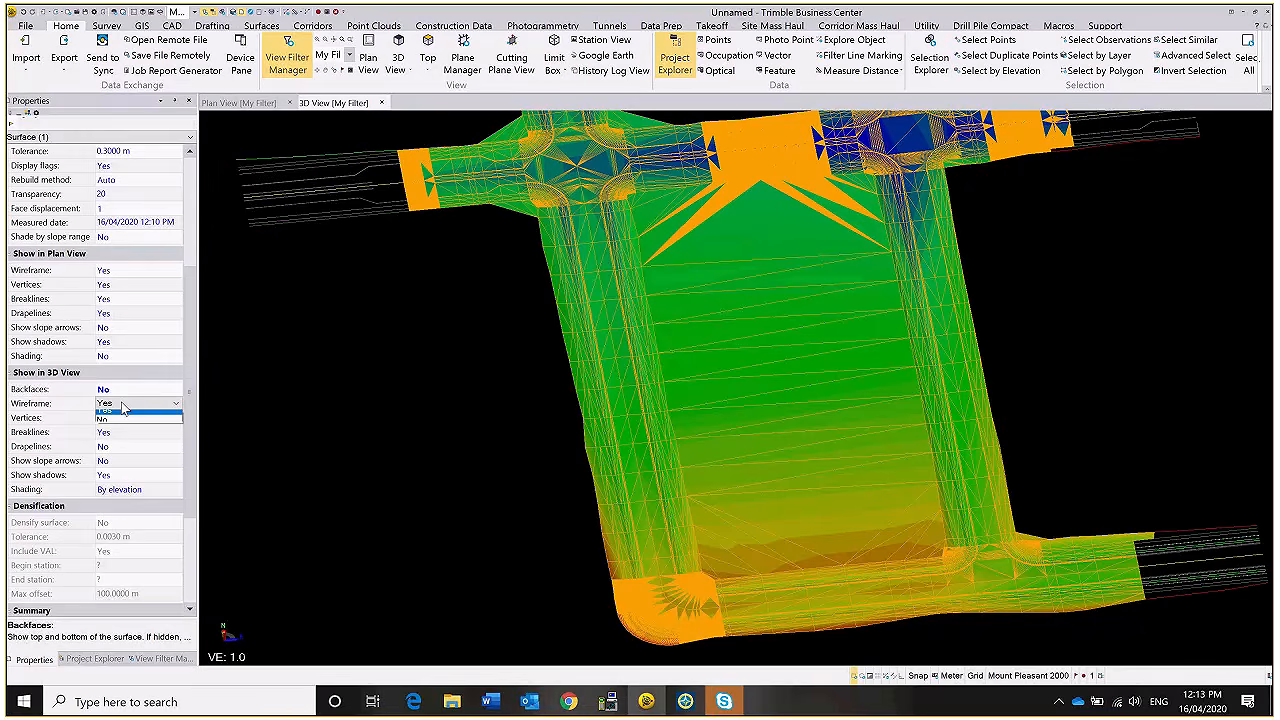
{"action": "left_click", "coordinate": [123, 419]}
{"action": "left_click", "coordinate": [125, 433]}
{"action": "left_click", "coordinate": [127, 447]}
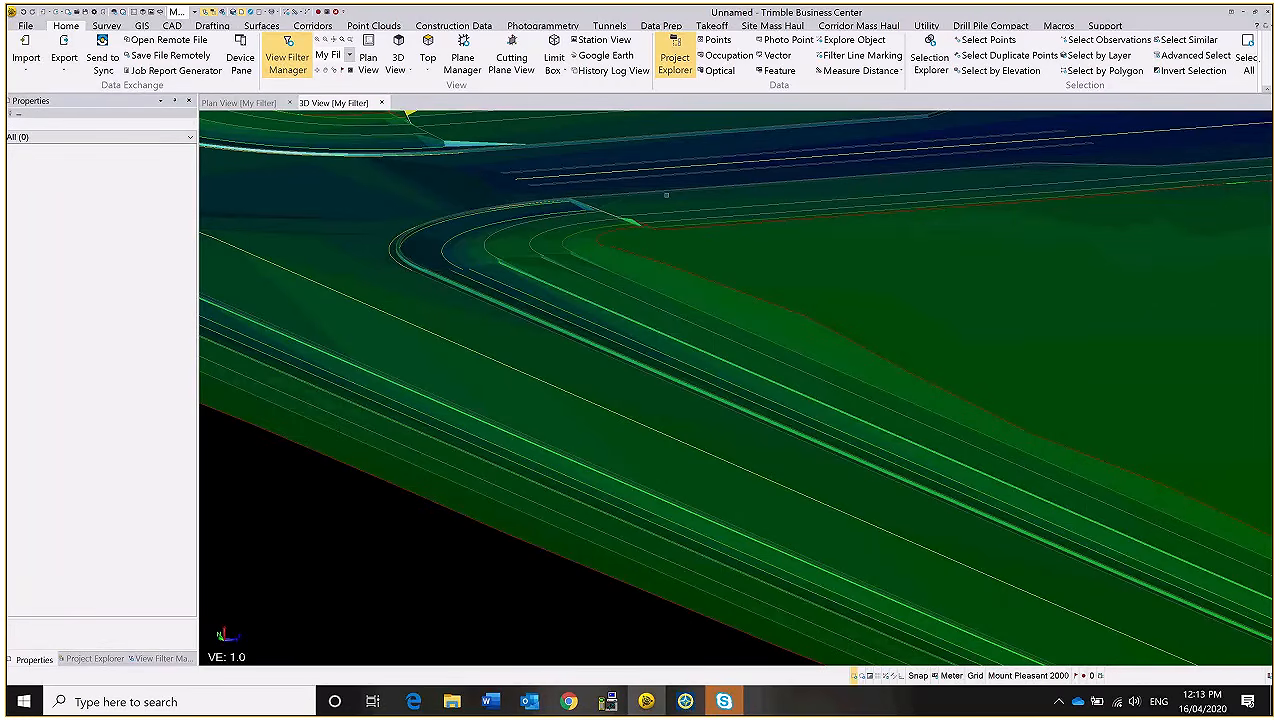
- Examine the Finished Road Surface in 3D around the flagged intersection, including the triangles beside the kerb returns and the overall shape
{"action": "right_click_drag", "start_coordinate": [666, 195], "coordinate": [482, 265]}
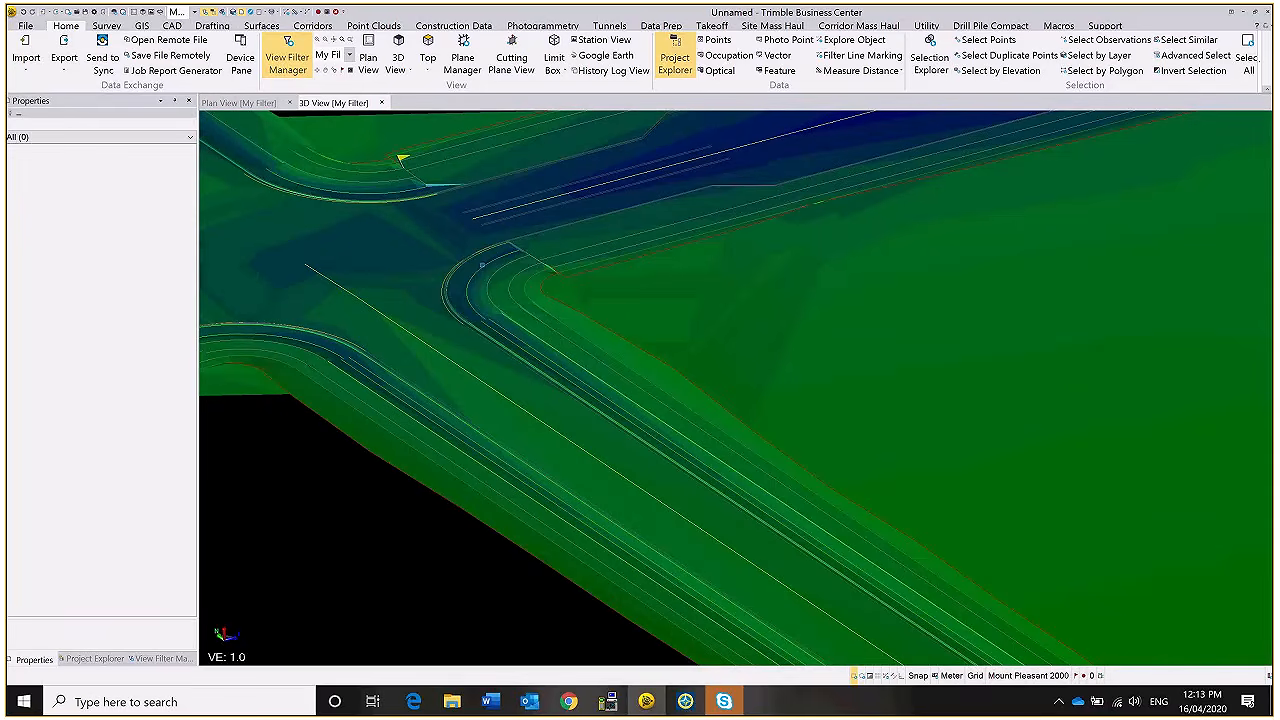
{"action": "scroll", "coordinate": [400, 158], "scroll_direction": "down", "scroll_amount": 5}
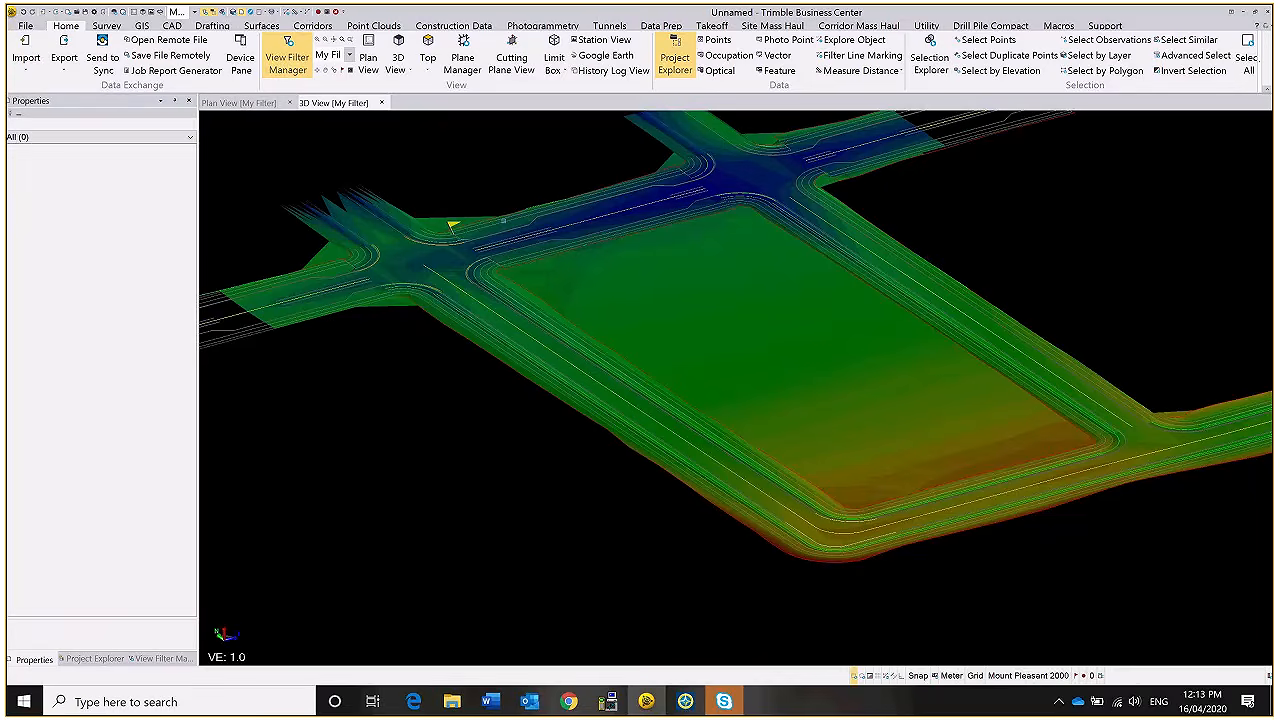
{"action": "scroll", "coordinate": [450, 230], "scroll_direction": "up", "scroll_amount": 3}
{"action": "scroll", "coordinate": [445, 236], "scroll_direction": "up", "scroll_amount": 5}
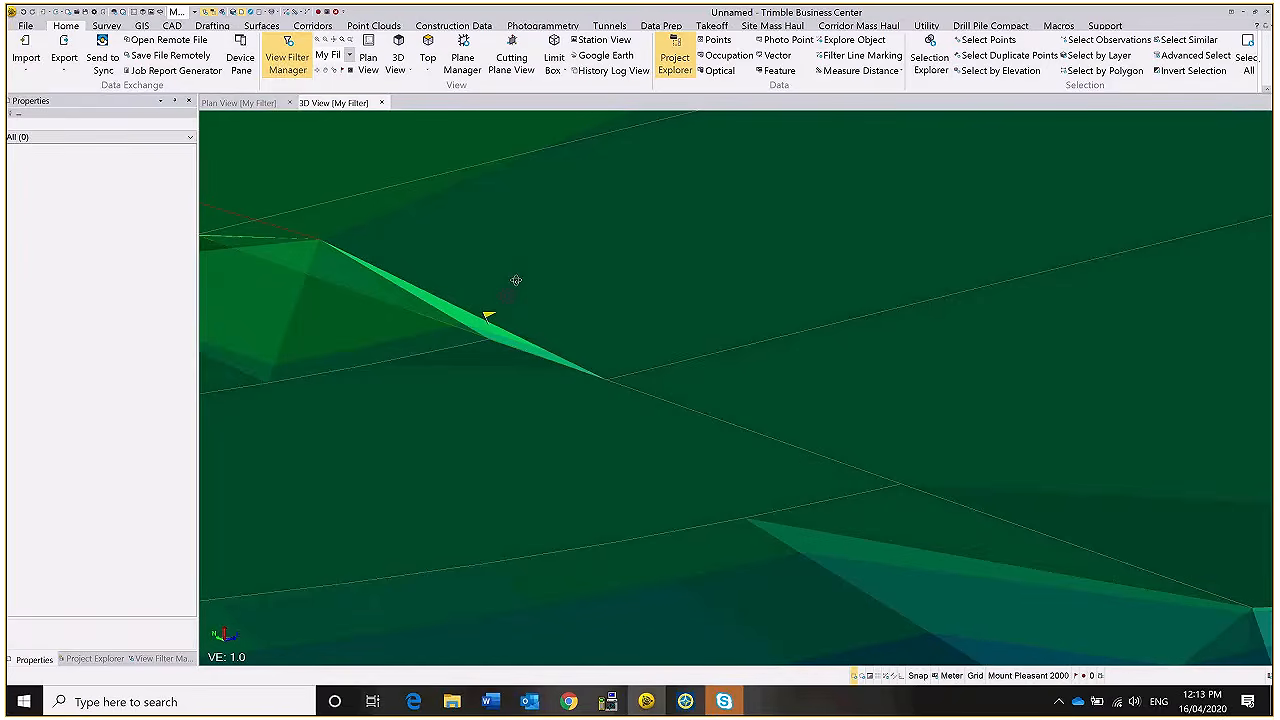
{"action": "middle_click_drag", "start_coordinate": [516, 280], "coordinate": [465, 295]}
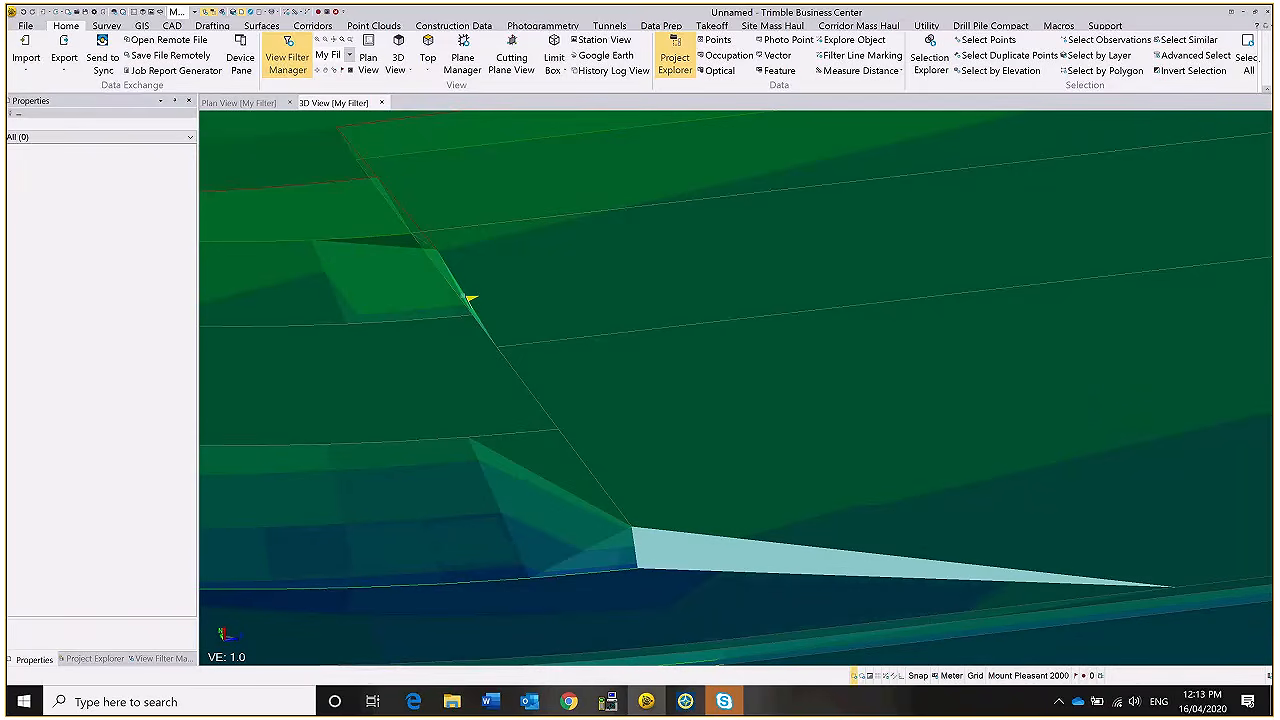
{"action": "scroll", "coordinate": [470, 298], "scroll_direction": "down", "scroll_amount": 5}
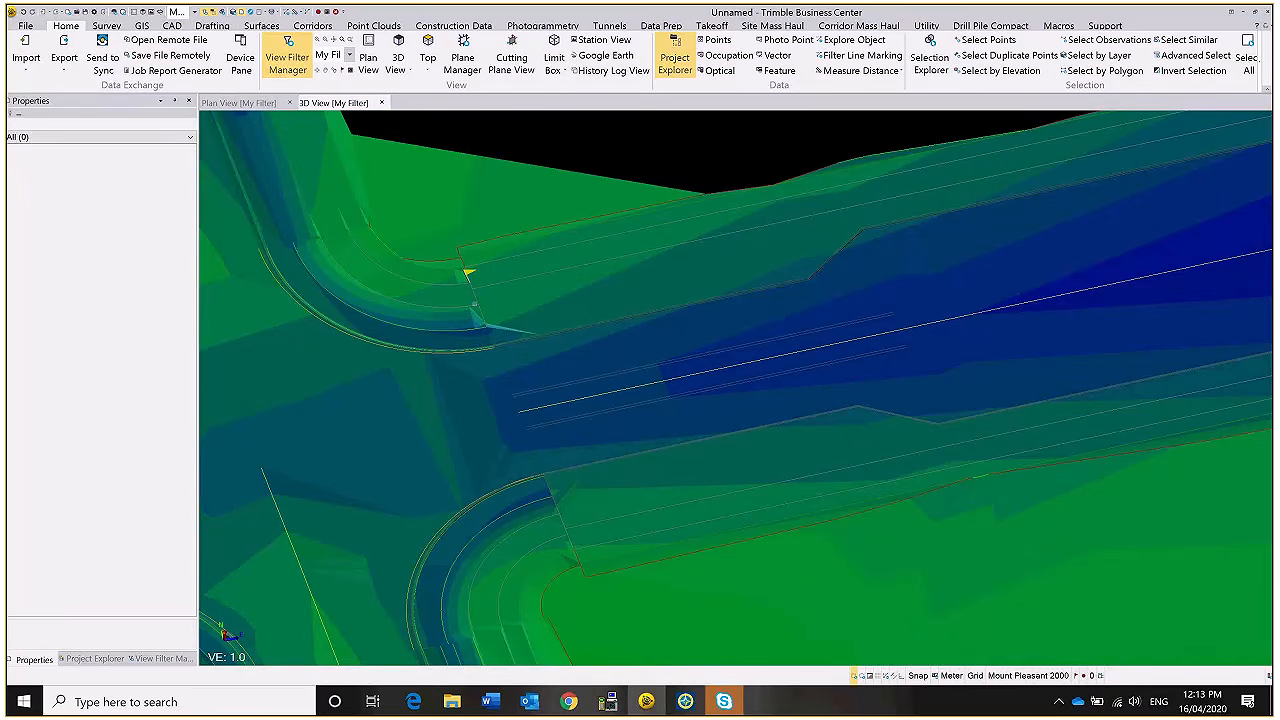
{"action": "middle_click_drag", "start_coordinate": [474, 304], "coordinate": [770, 228]}
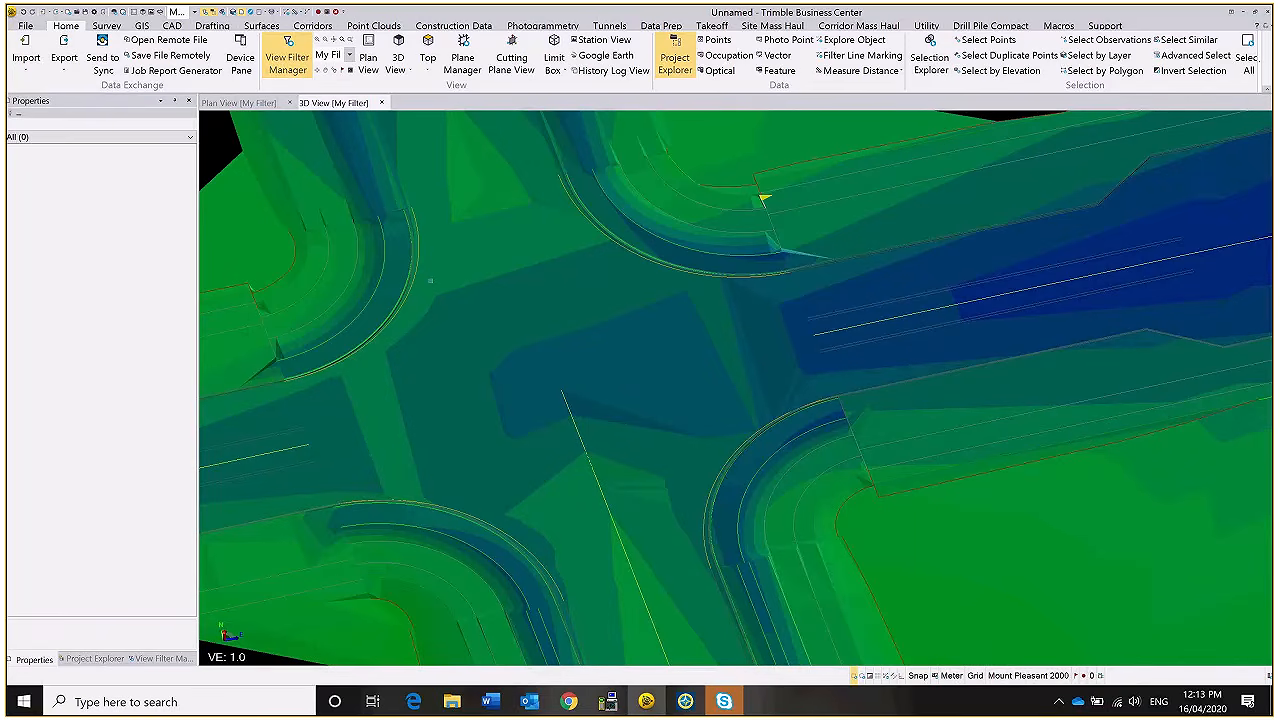
{"action": "right_click_drag", "start_coordinate": [430, 281], "coordinate": [629, 230]}
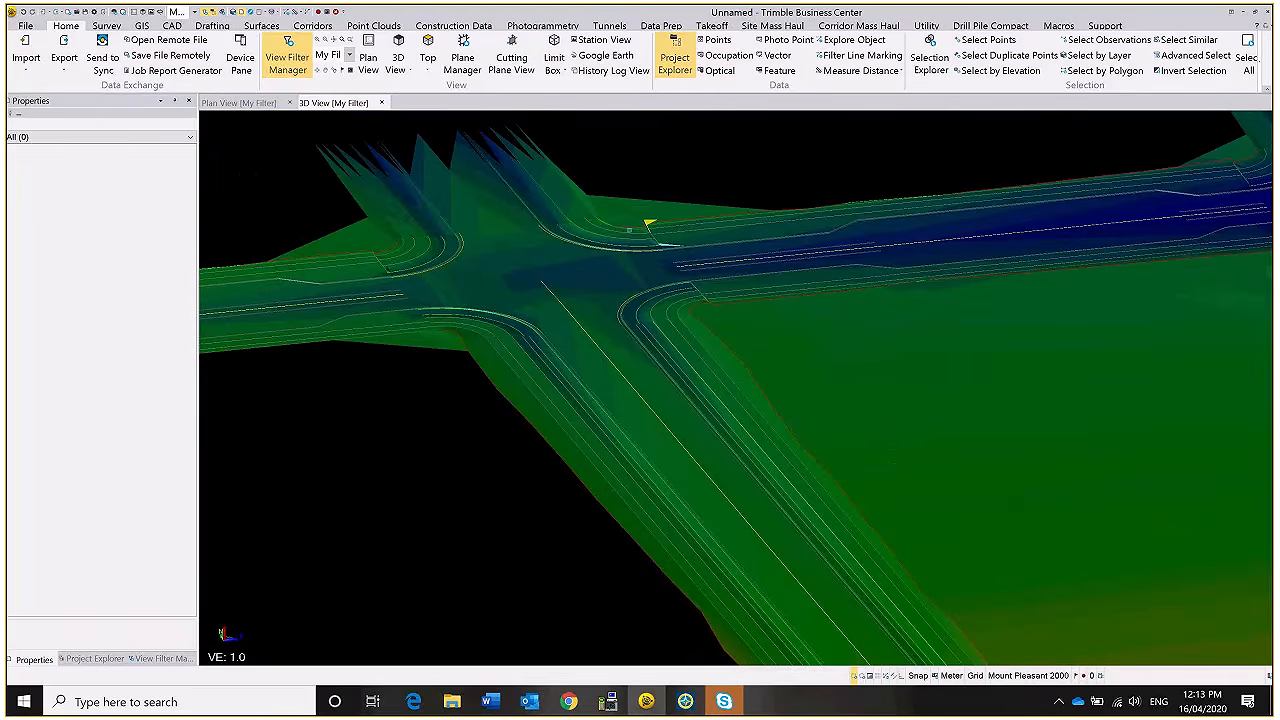
{"action": "scroll", "coordinate": [648, 224], "scroll_direction": "down", "scroll_amount": 5}
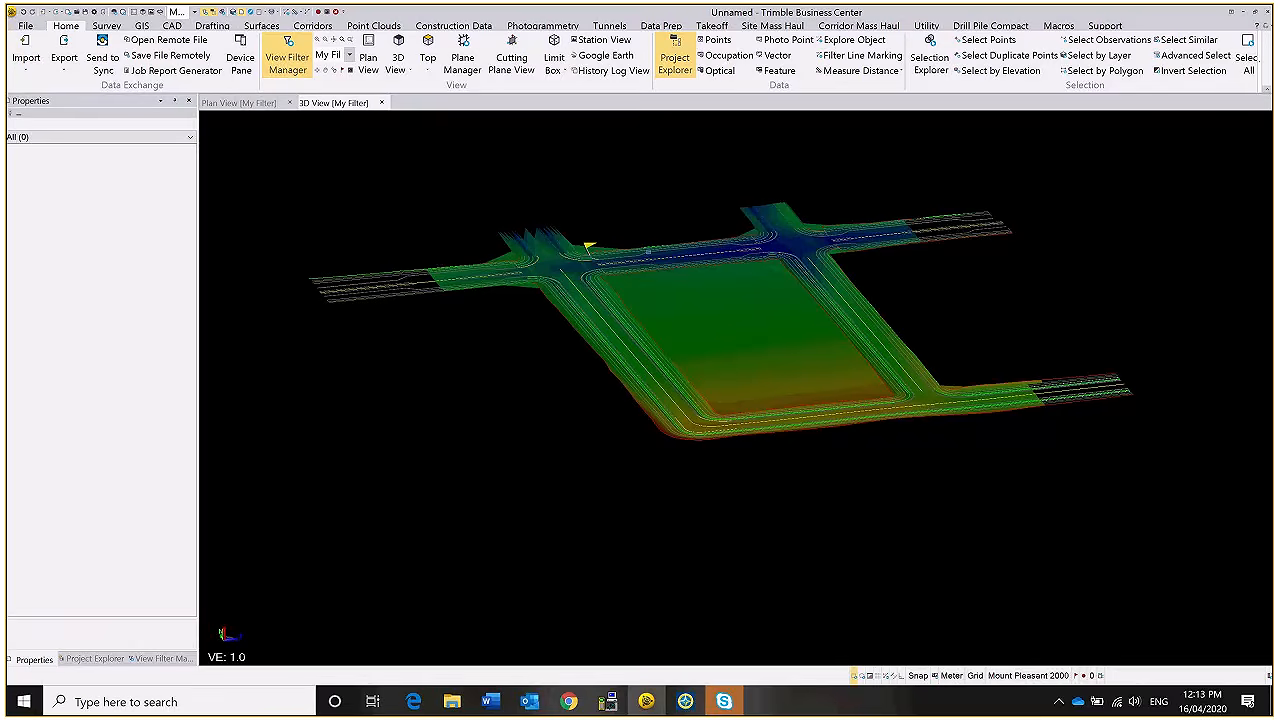
- Examine the kerbs and road edges near the flagged intersection with the vertical exaggeration raised to 4.7
{"action": "scroll", "coordinate": [531, 248], "scroll_direction": "up", "scroll_amount": 3}
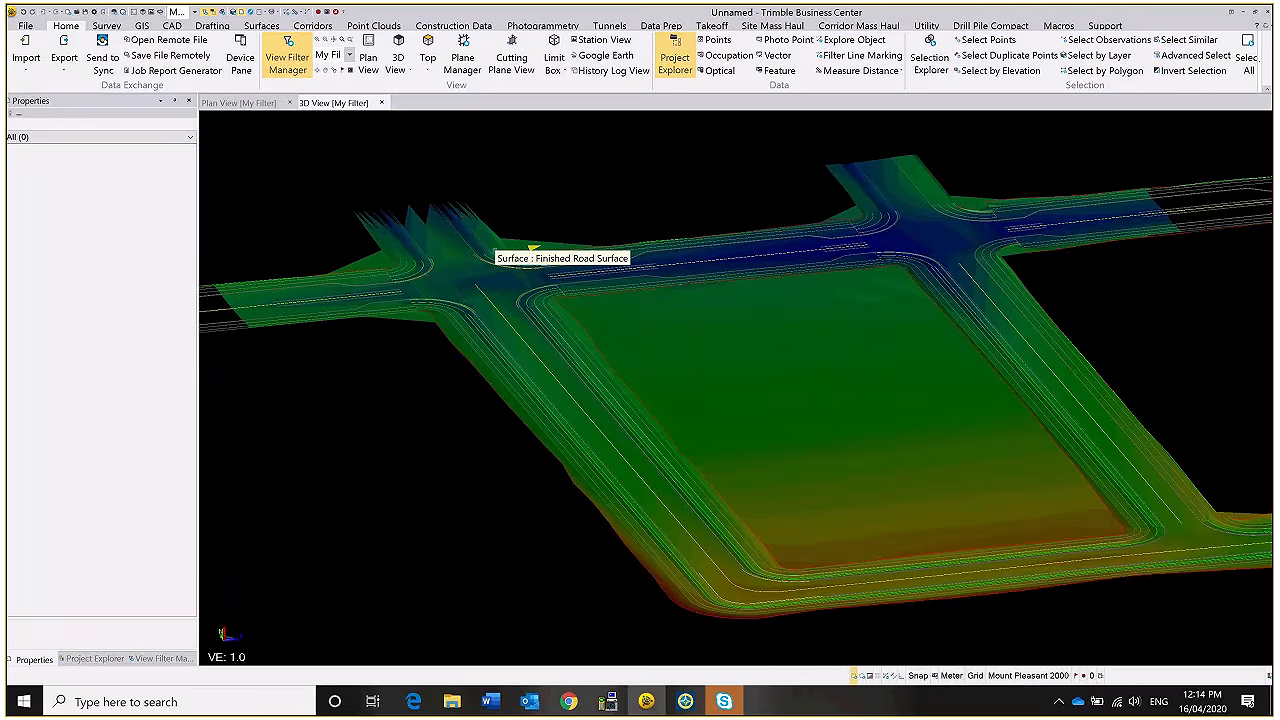
{"action": "scroll", "coordinate": [562, 245], "scroll_direction": "up", "scroll_amount": 3}
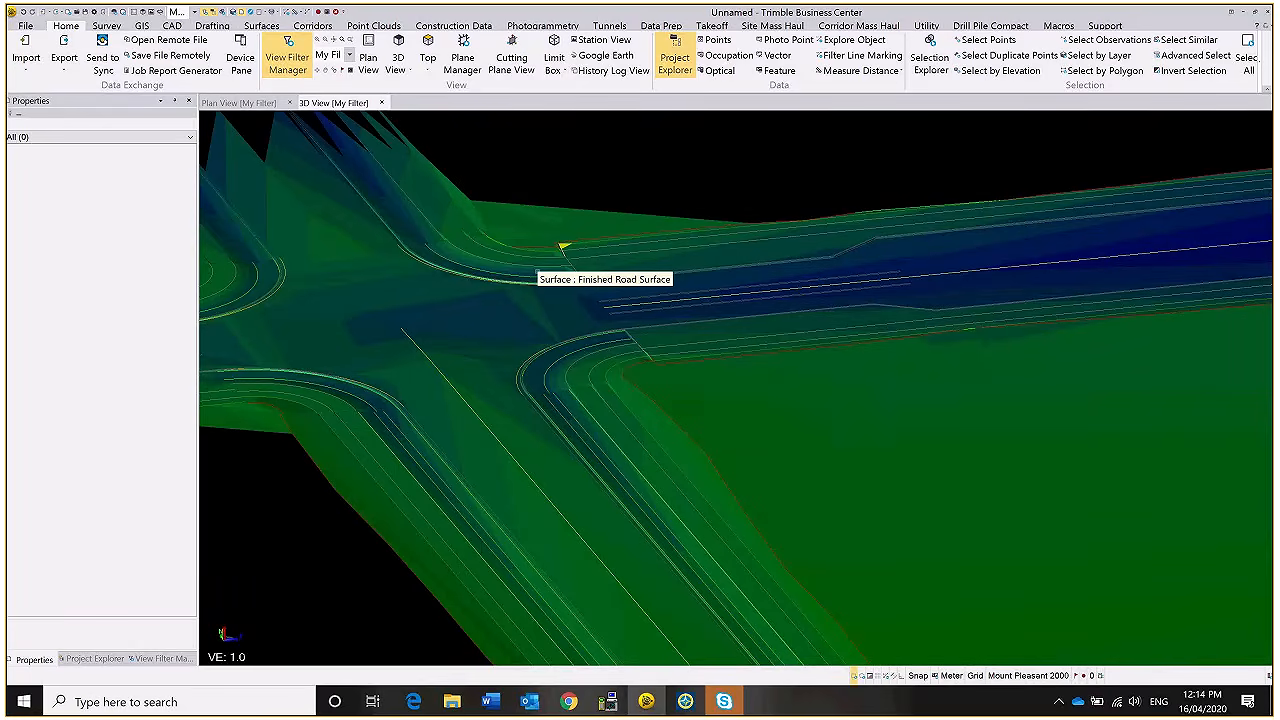
{"action": "scroll", "coordinate": [537, 272], "scroll_direction": "down", "scroll_amount": 4}
{"action": "middle_click_drag", "start_coordinate": [680, 373], "coordinate": [702, 215]}
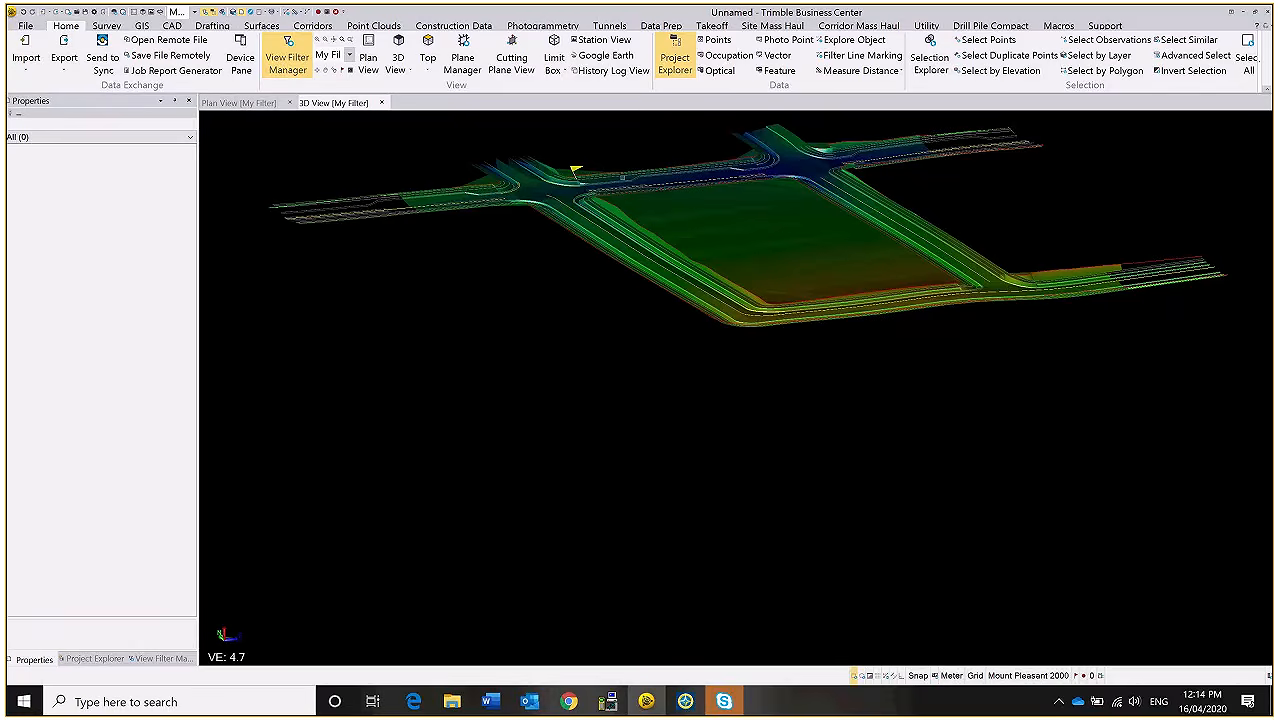
{"action": "scroll", "coordinate": [622, 177], "scroll_direction": "up", "scroll_amount": 5}
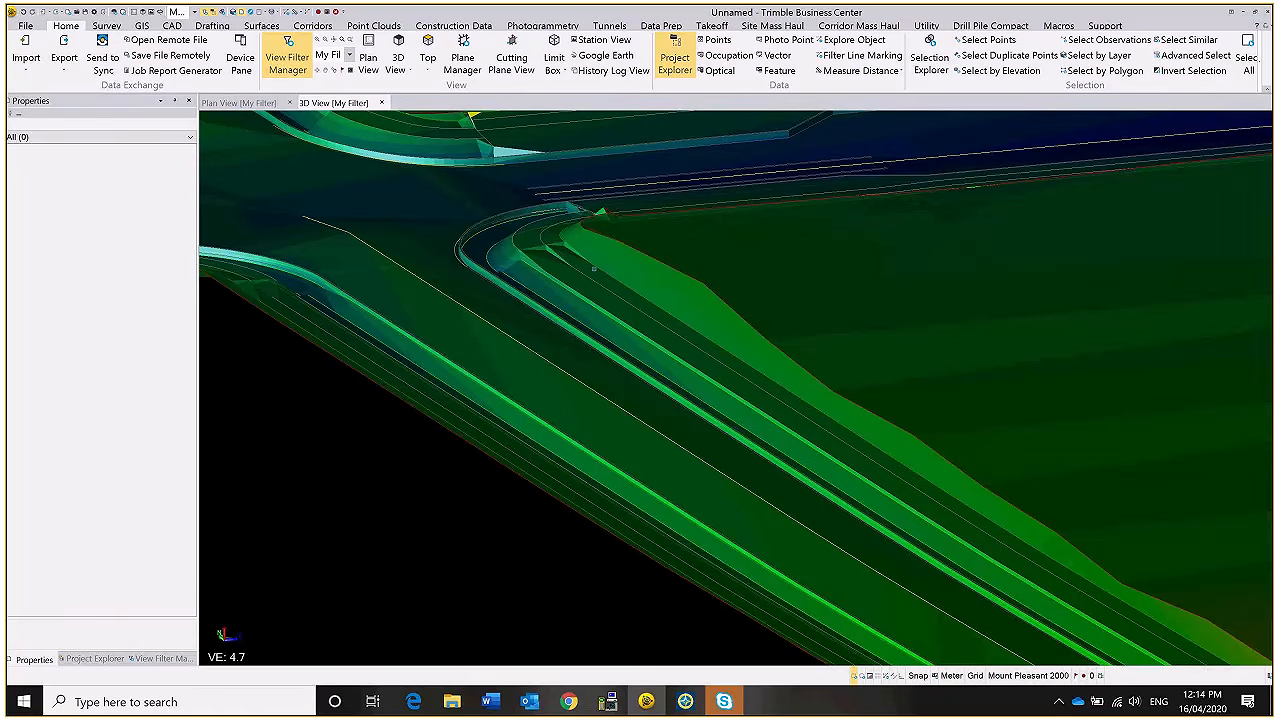
- Show slope arrows on the Finished Road Surface in 3D and examine the fall directions along the roads and corners
{"action": "left_click", "coordinate": [691, 360]}
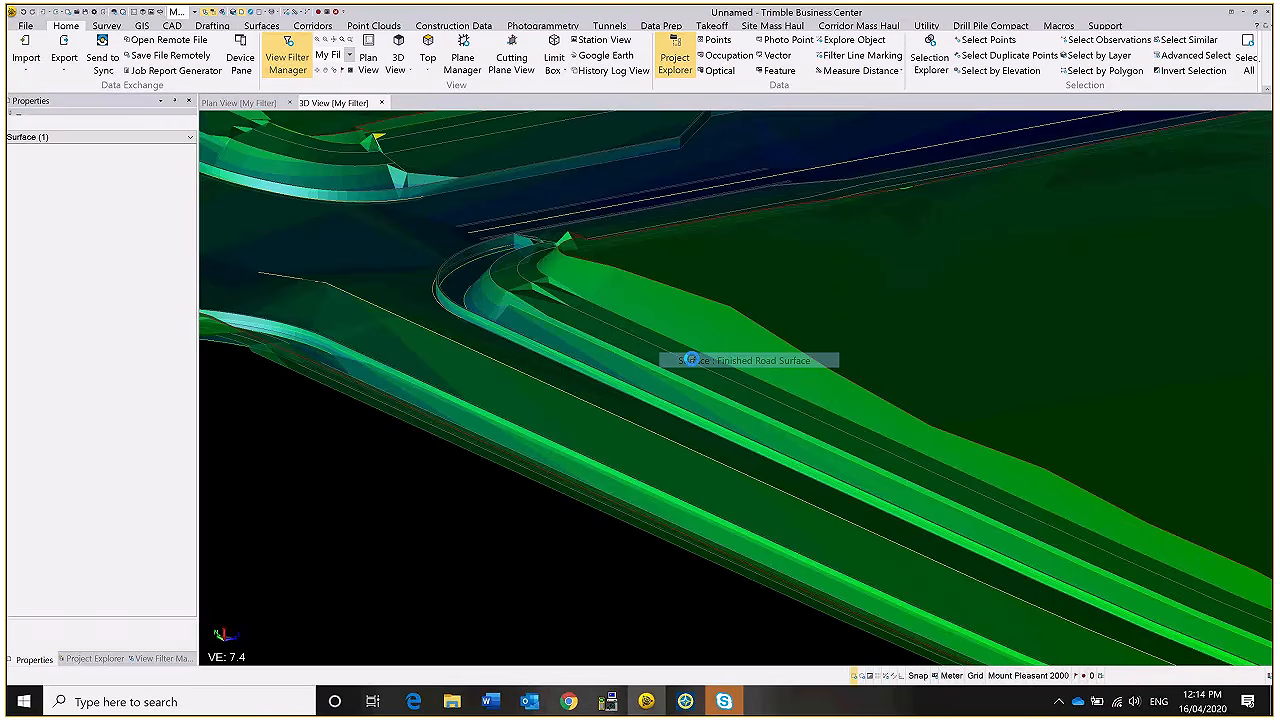
{"action": "left_click", "coordinate": [691, 359]}
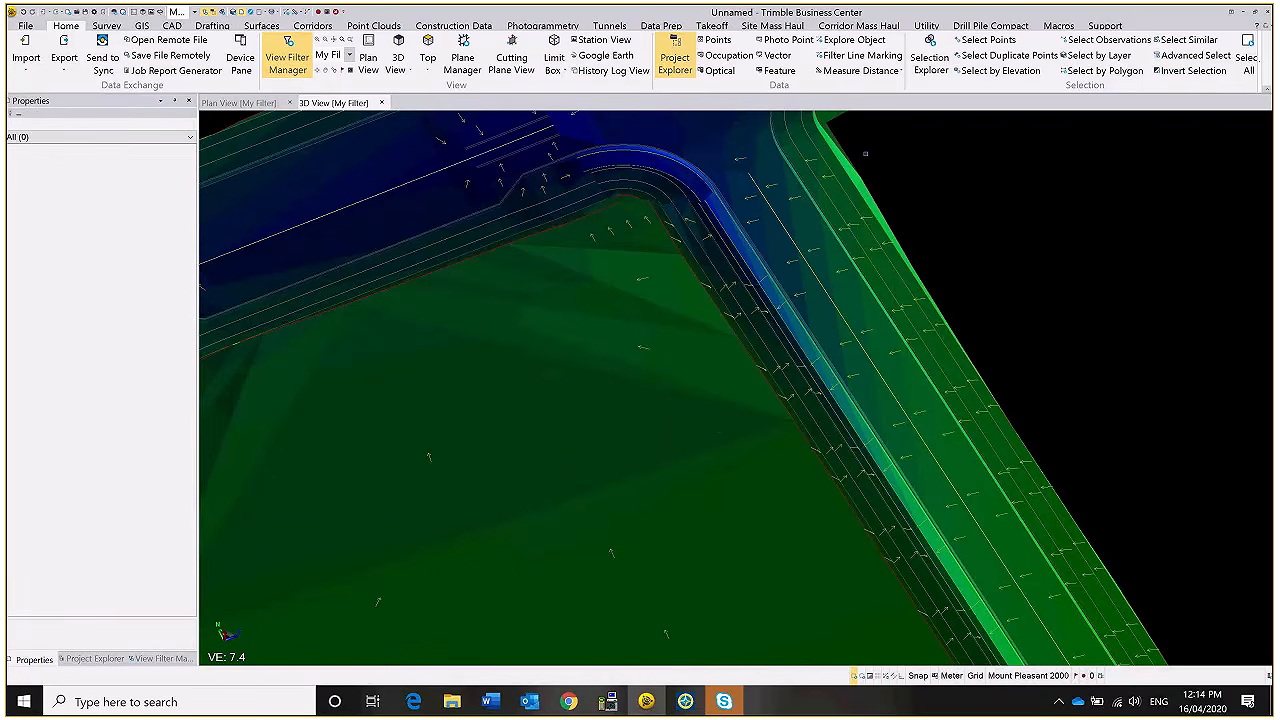
{"action": "scroll", "coordinate": [865, 154], "scroll_direction": "down", "scroll_amount": 4}
{"action": "scroll", "coordinate": [1080, 415], "scroll_direction": "up", "scroll_amount": 3}
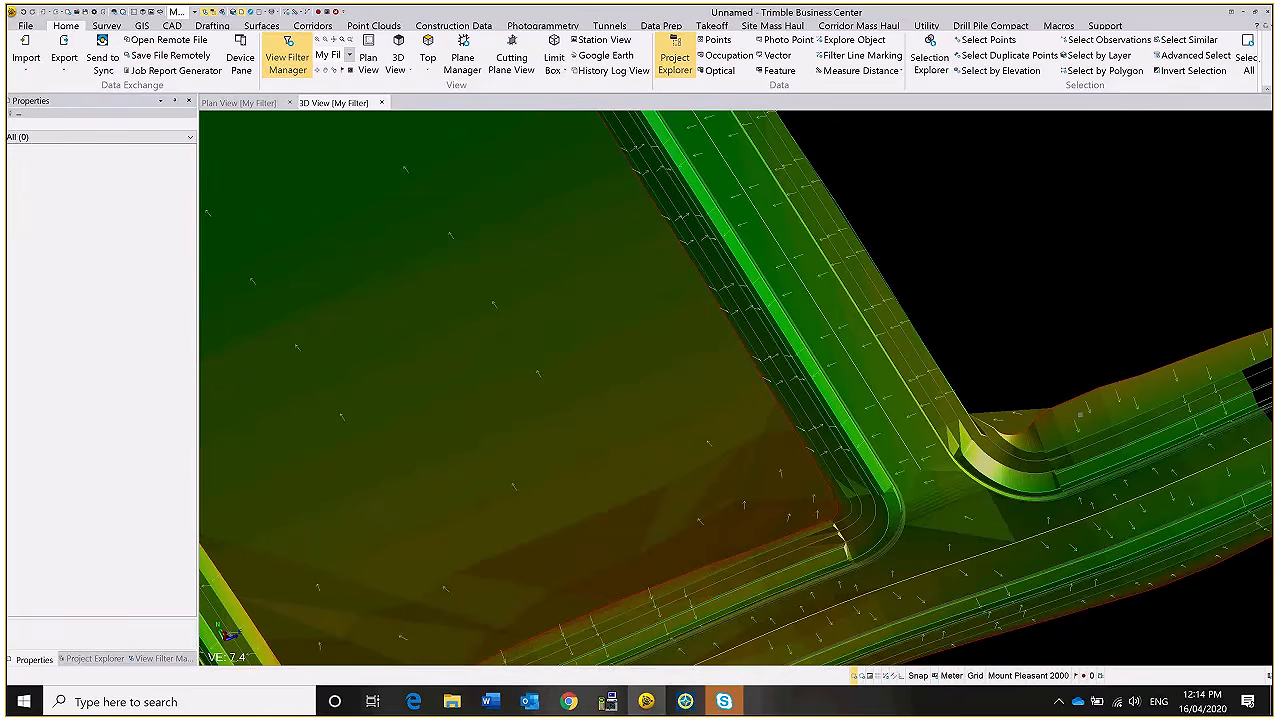
{"action": "scroll", "coordinate": [1080, 415], "scroll_direction": "down", "scroll_amount": 5}
{"action": "scroll", "coordinate": [582, 319], "scroll_direction": "up", "scroll_amount": 2}
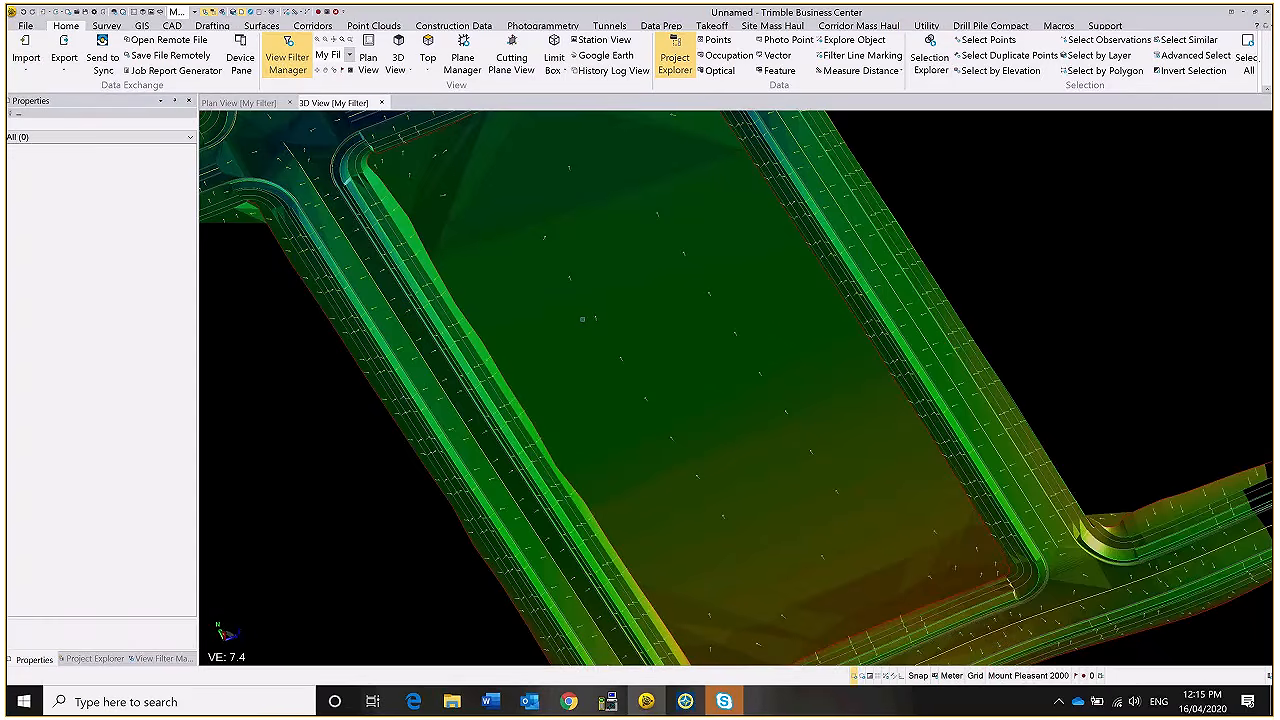
- Try a transparency of 50 on the Finished Road Surface and return it to 0
{"action": "left_click", "coordinate": [582, 319]}
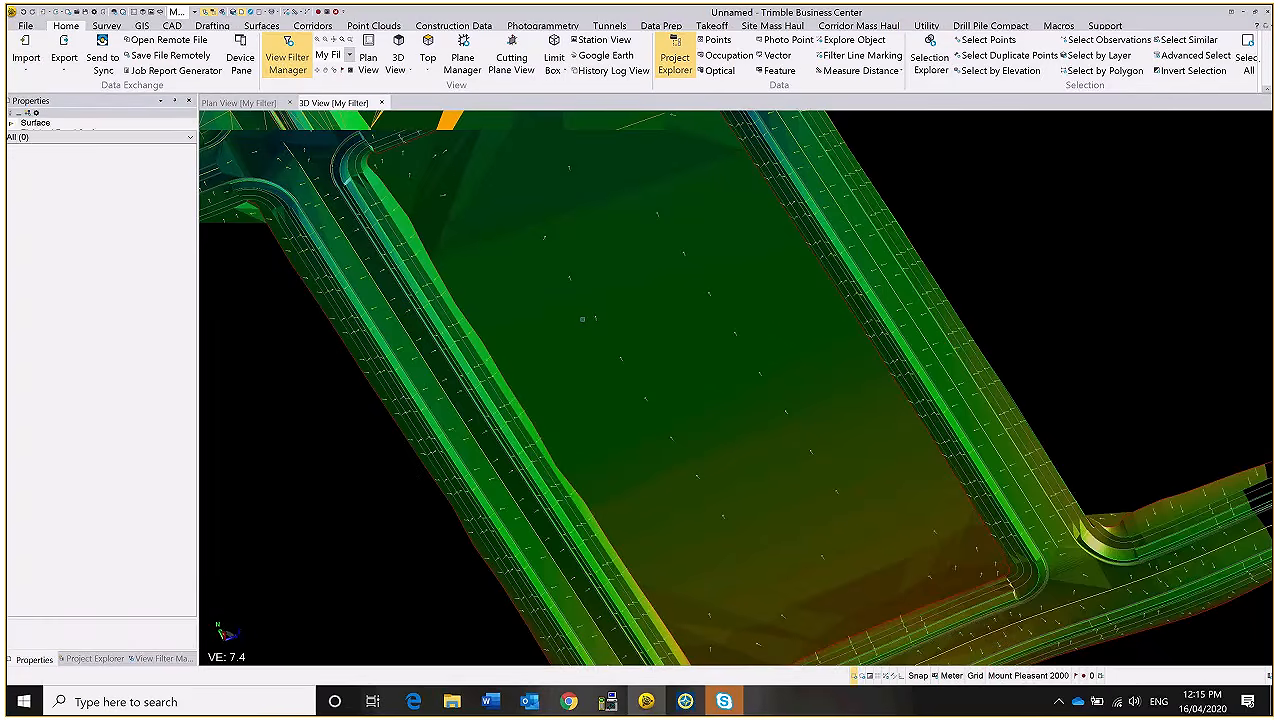
{"action": "left_click", "coordinate": [117, 325]}
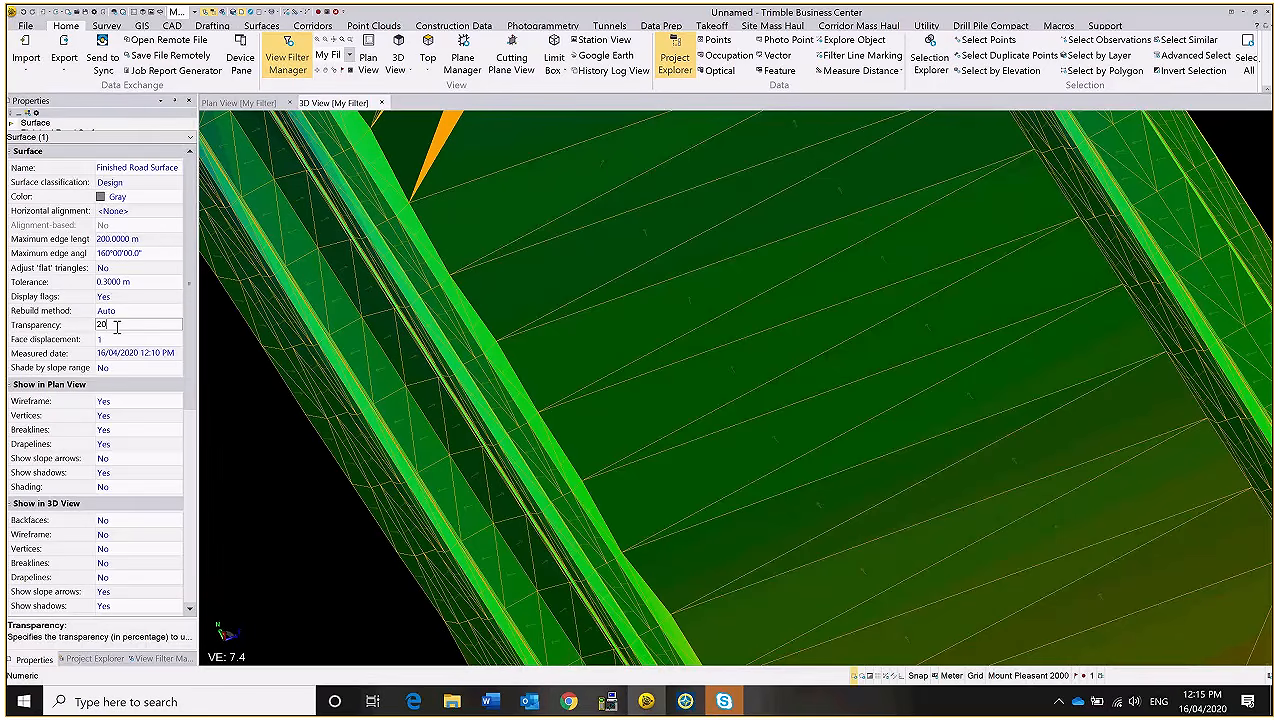
{"action": "type", "text": "50"}
{"action": "key", "text": "Return"}
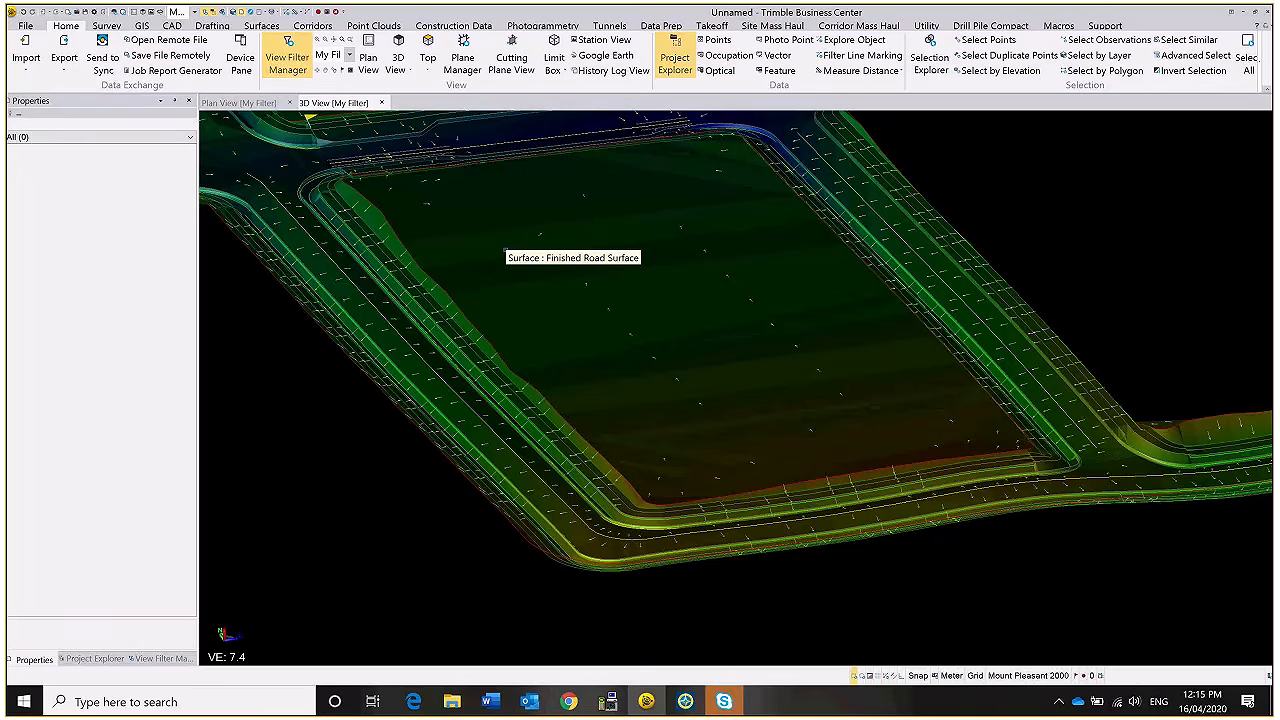
{"action": "left_click", "coordinate": [505, 251]}
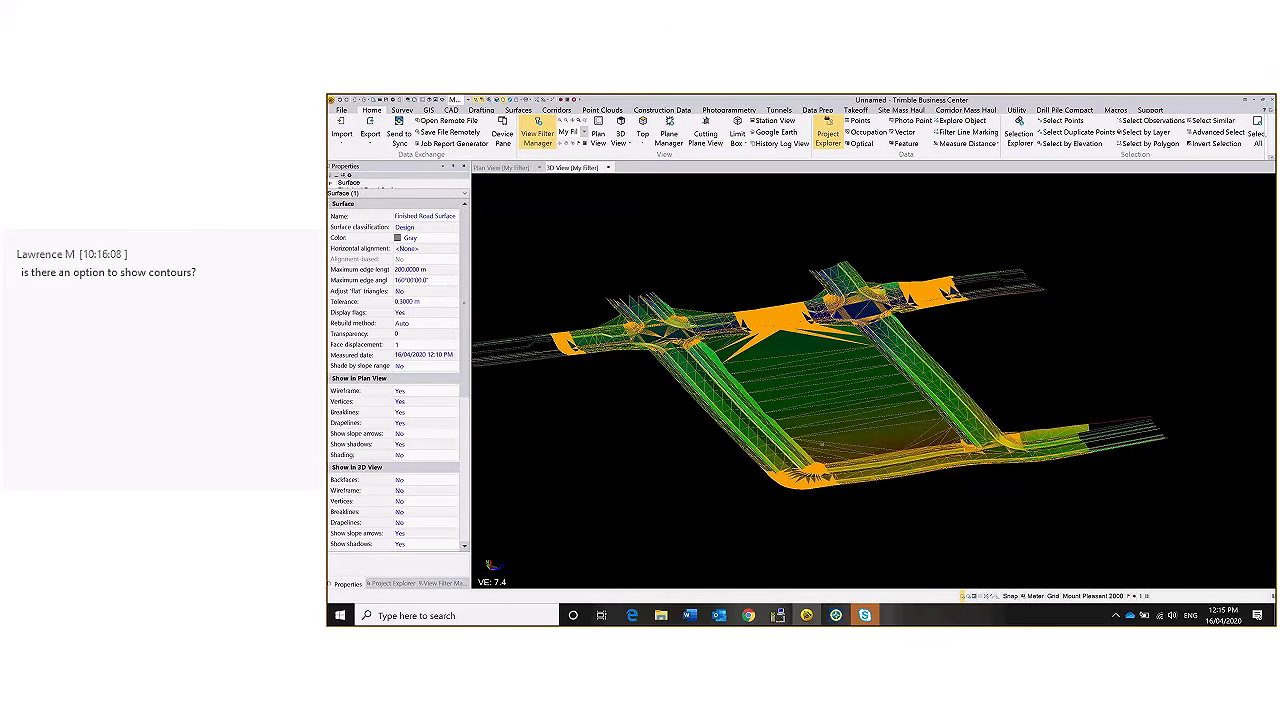
{"action": "scroll", "coordinate": [885, 380], "scroll_direction": "up", "scroll_amount": 2}
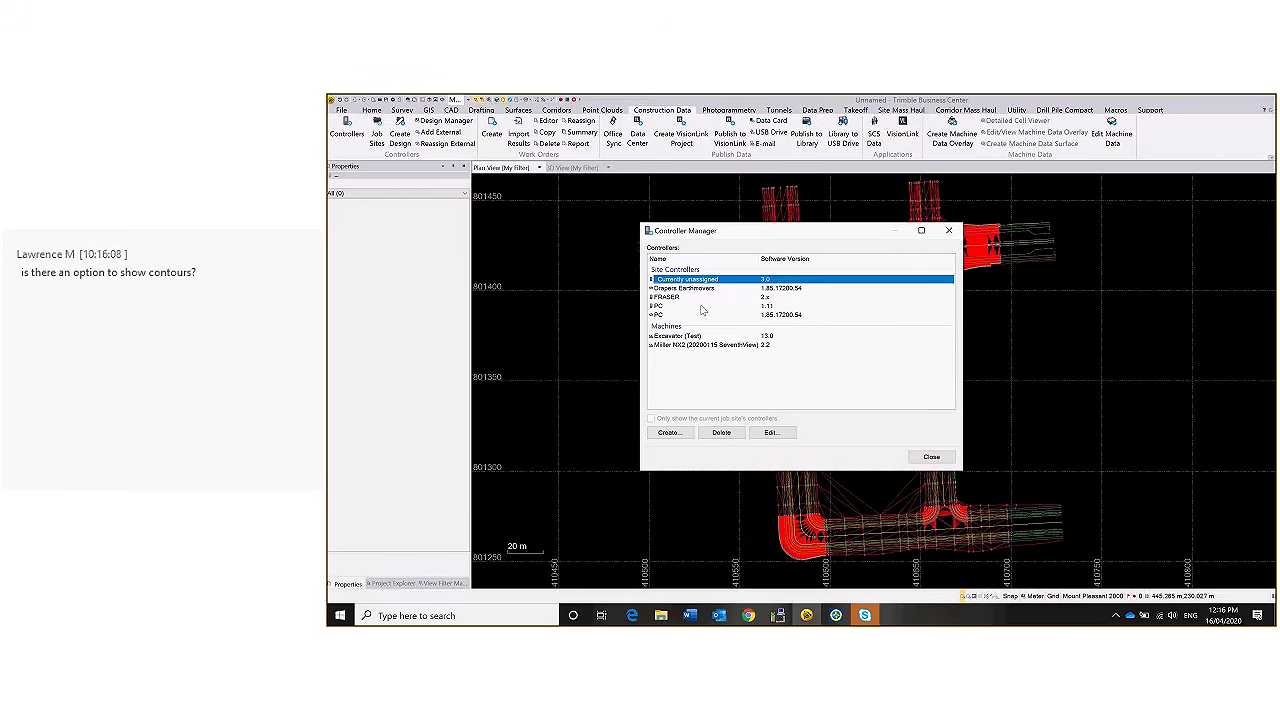
- Review the site controllers and machines in the Controller Manager, including PC version 1.11 and Excavator (Test), and close it
{"action": "left_click", "coordinate": [713, 306]}
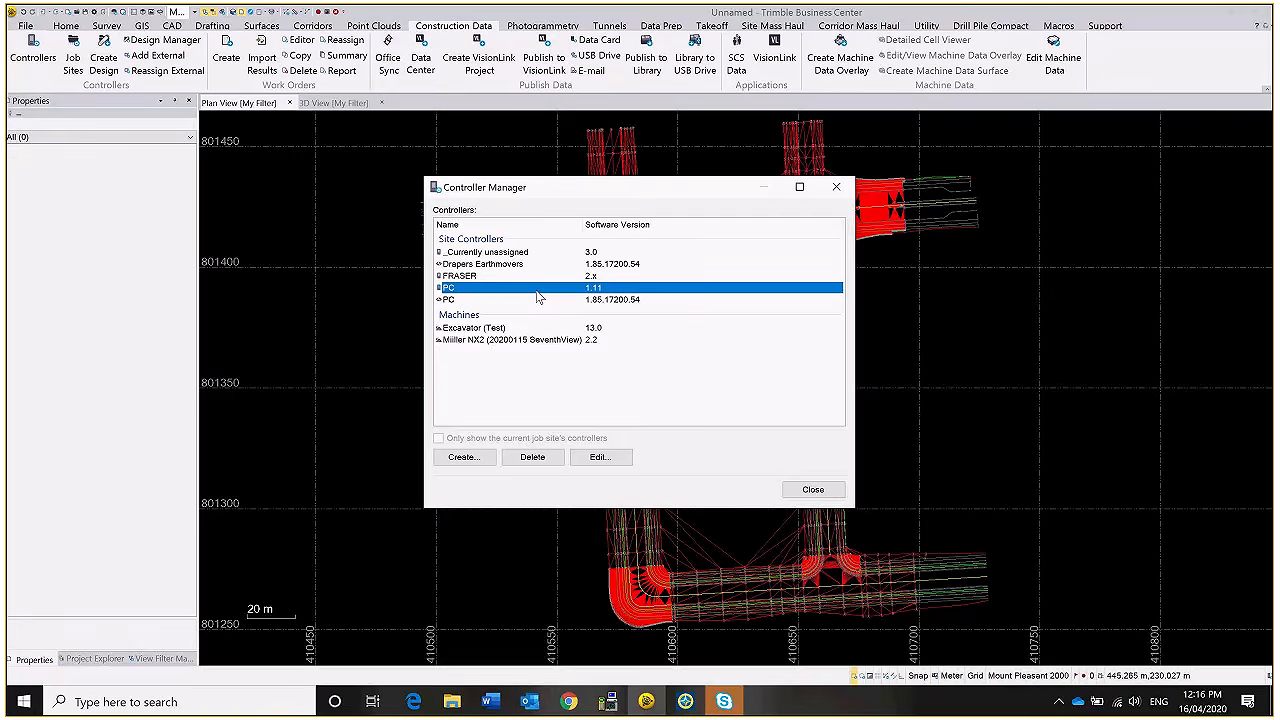
{"action": "left_click", "coordinate": [480, 330]}
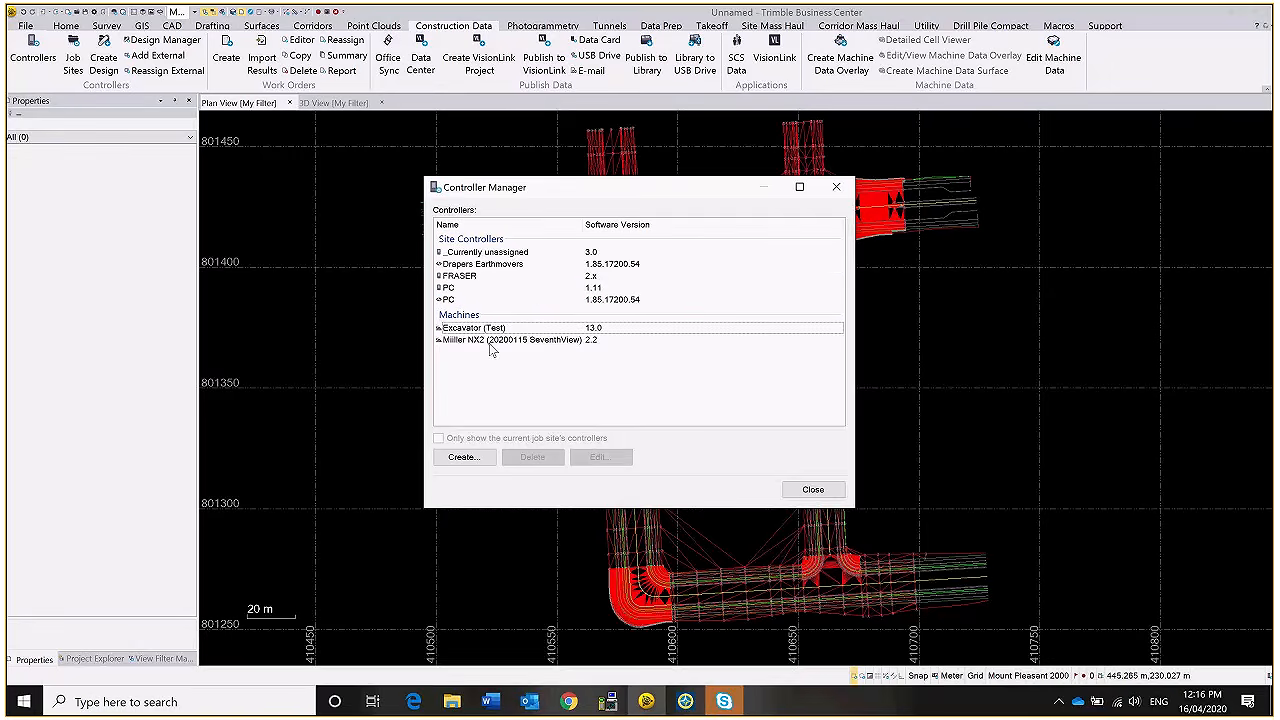
{"action": "left_click", "coordinate": [510, 336]}
{"action": "left_click", "coordinate": [510, 329]}
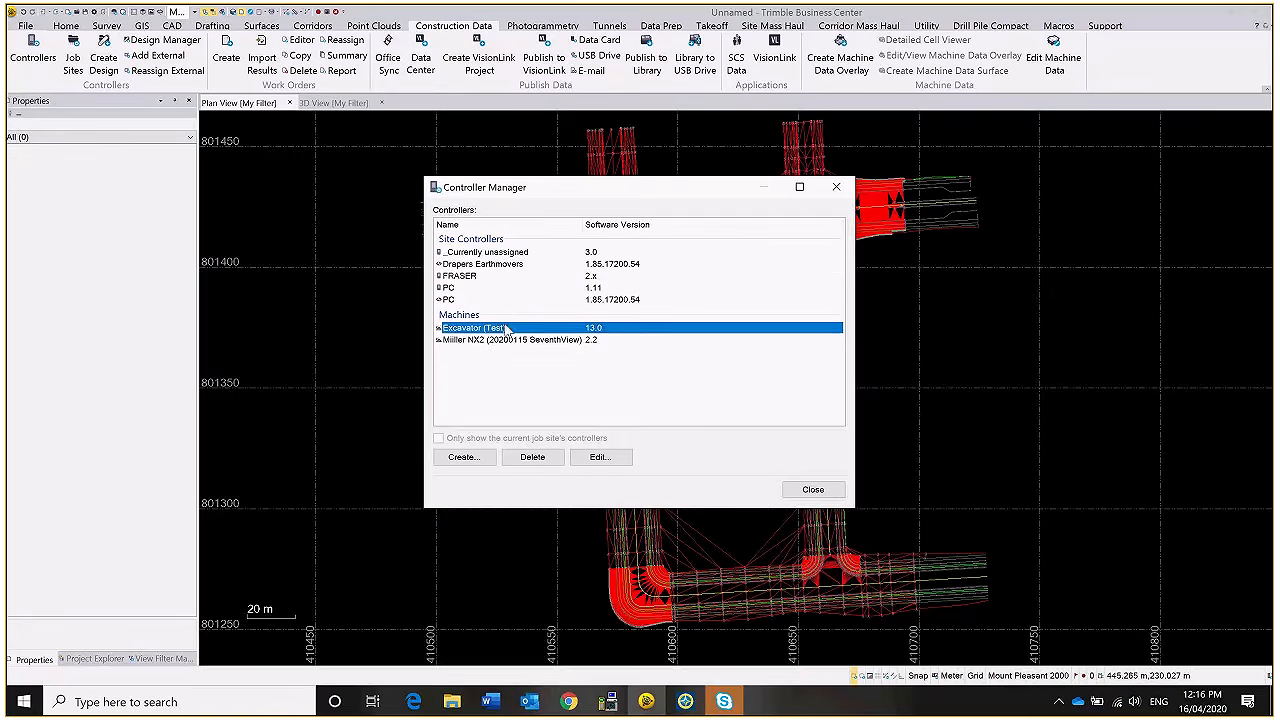
{"action": "left_click", "coordinate": [492, 289]}
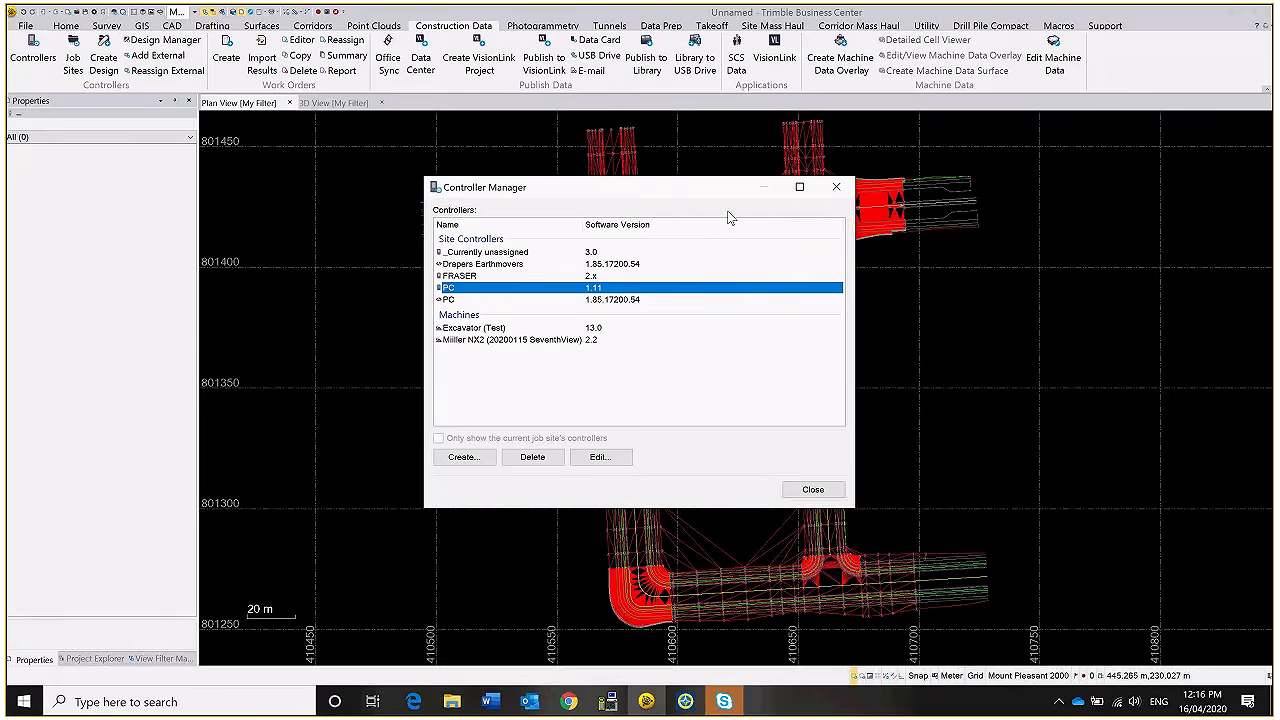
{"action": "left_click", "coordinate": [832, 190]}
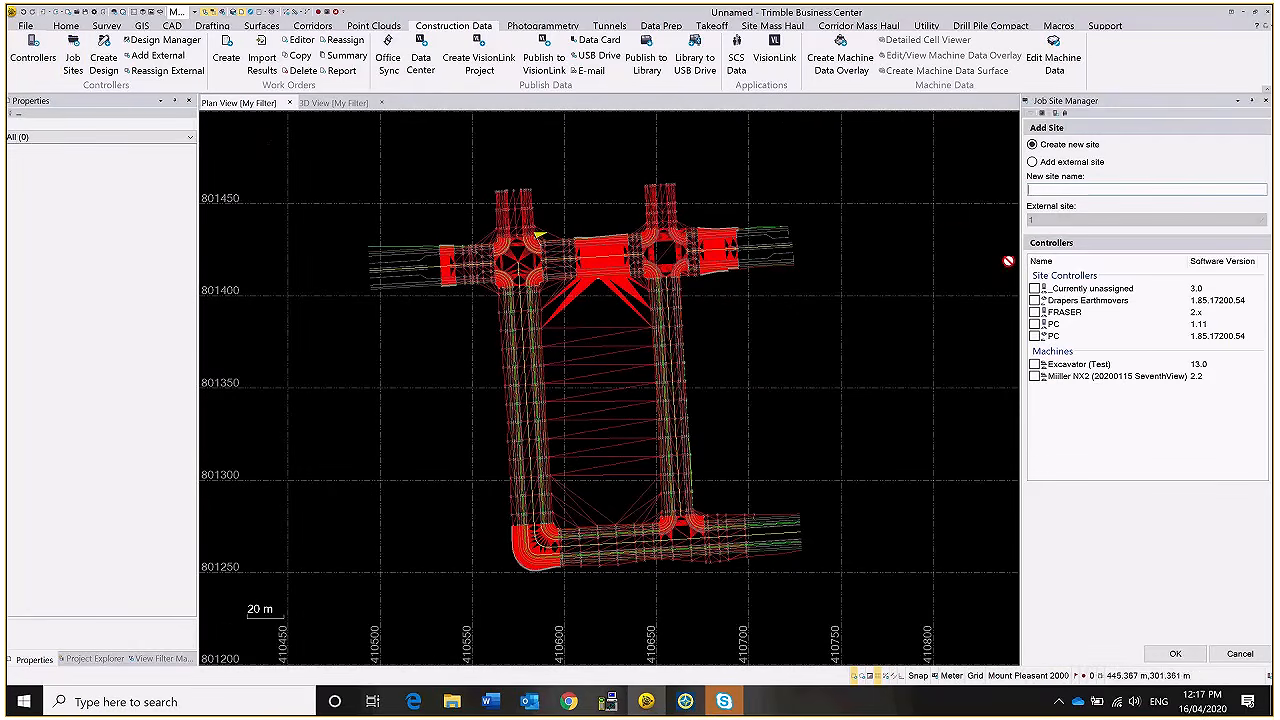
- Create a new job site named Sitech NZ Road with the PC 1.11 site controller assigned
{"action": "type", "text": "Sitech"}
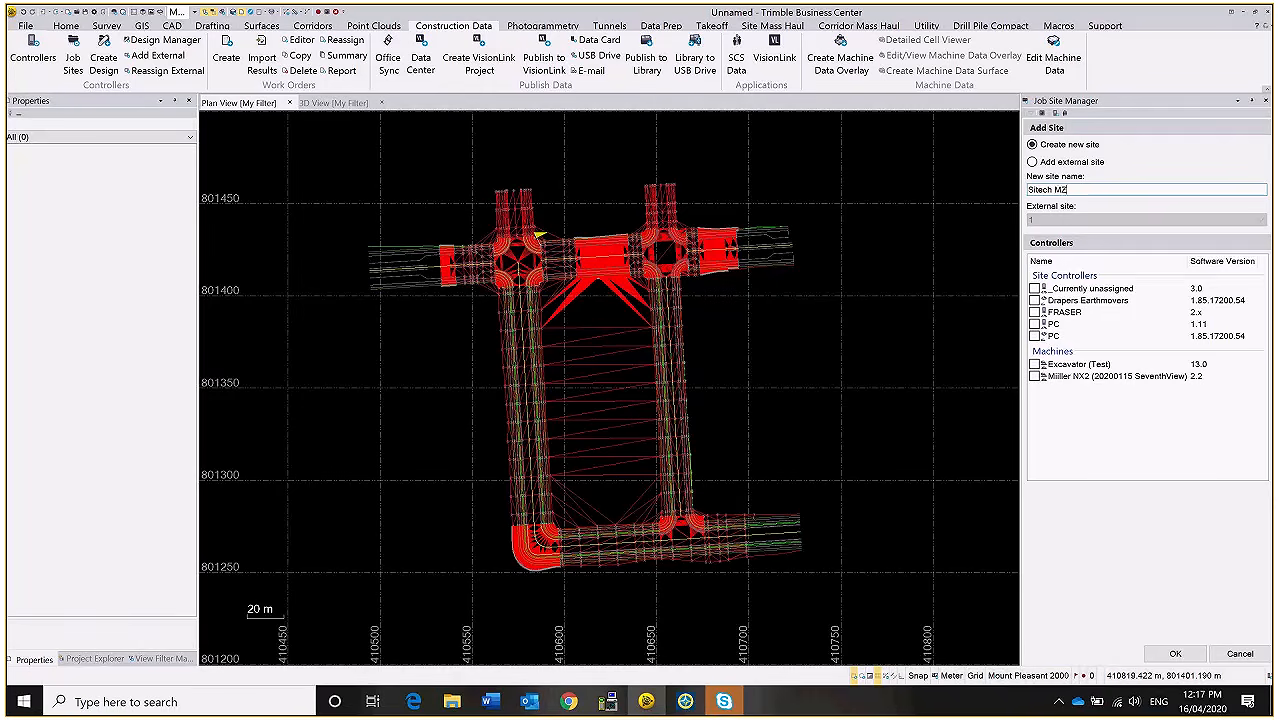
{"action": "type", "text": " NZ Road"}
{"action": "left_click", "coordinate": [1035, 324]}
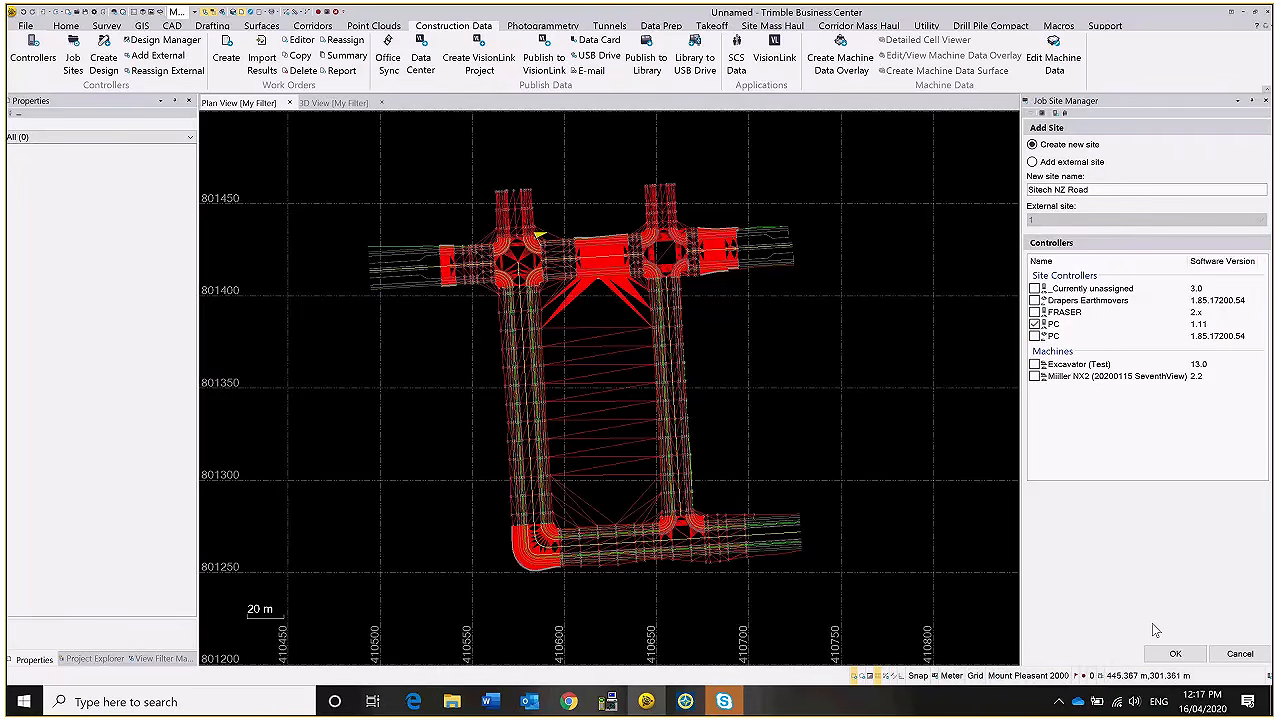
{"action": "left_click", "coordinate": [1174, 654]}
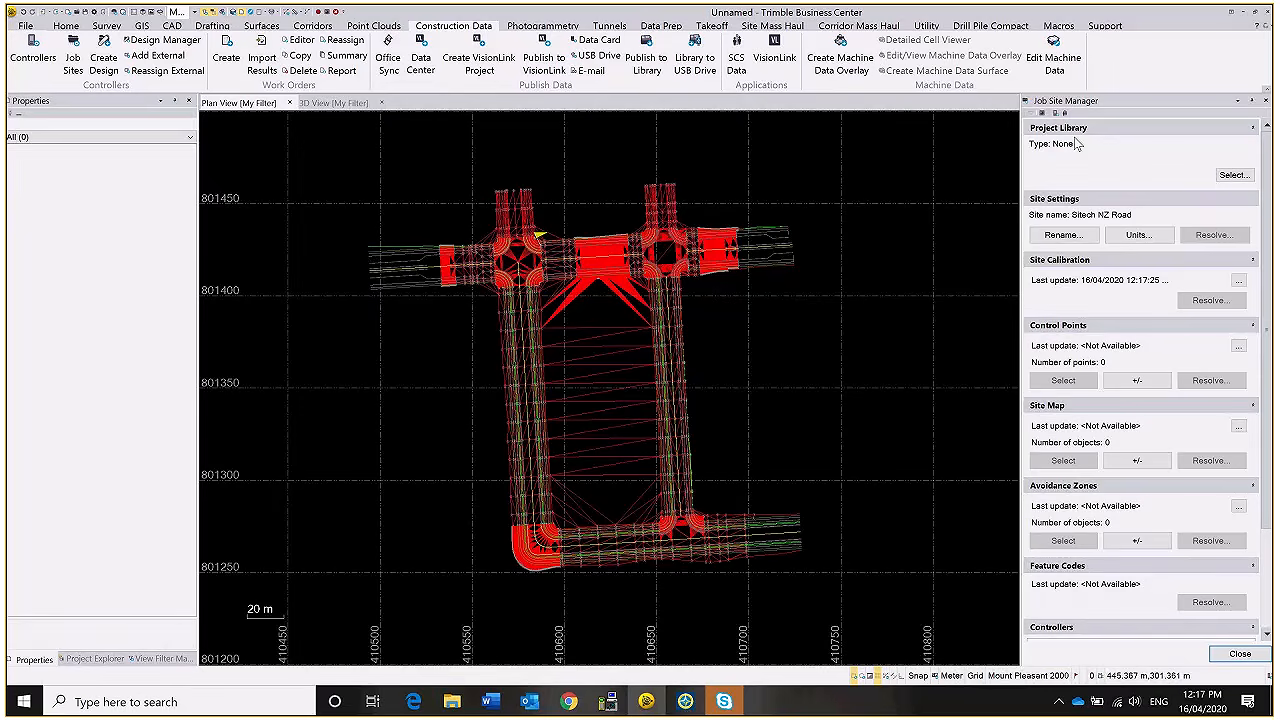
- Set the site's project library to the Folder type with a new project named Sitech NZ Road
{"action": "left_click", "coordinate": [1234, 175]}
{"action": "left_click", "coordinate": [635, 264]}
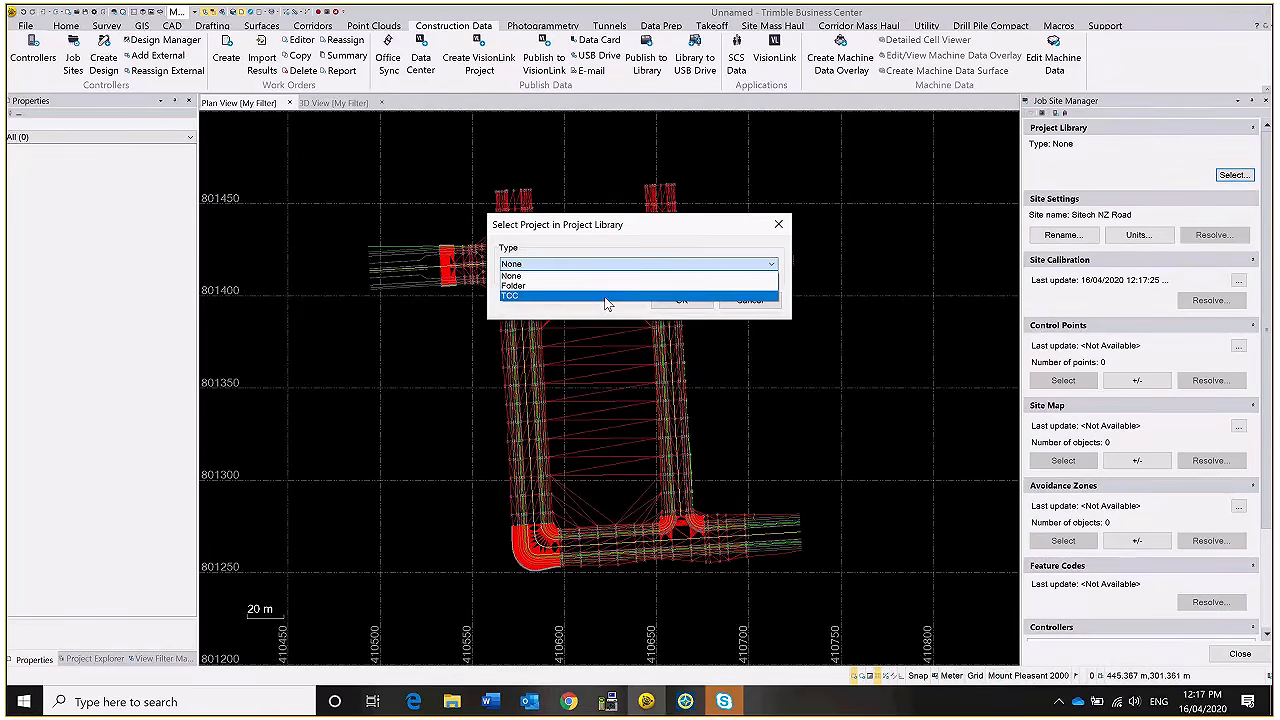
{"action": "left_click", "coordinate": [530, 288]}
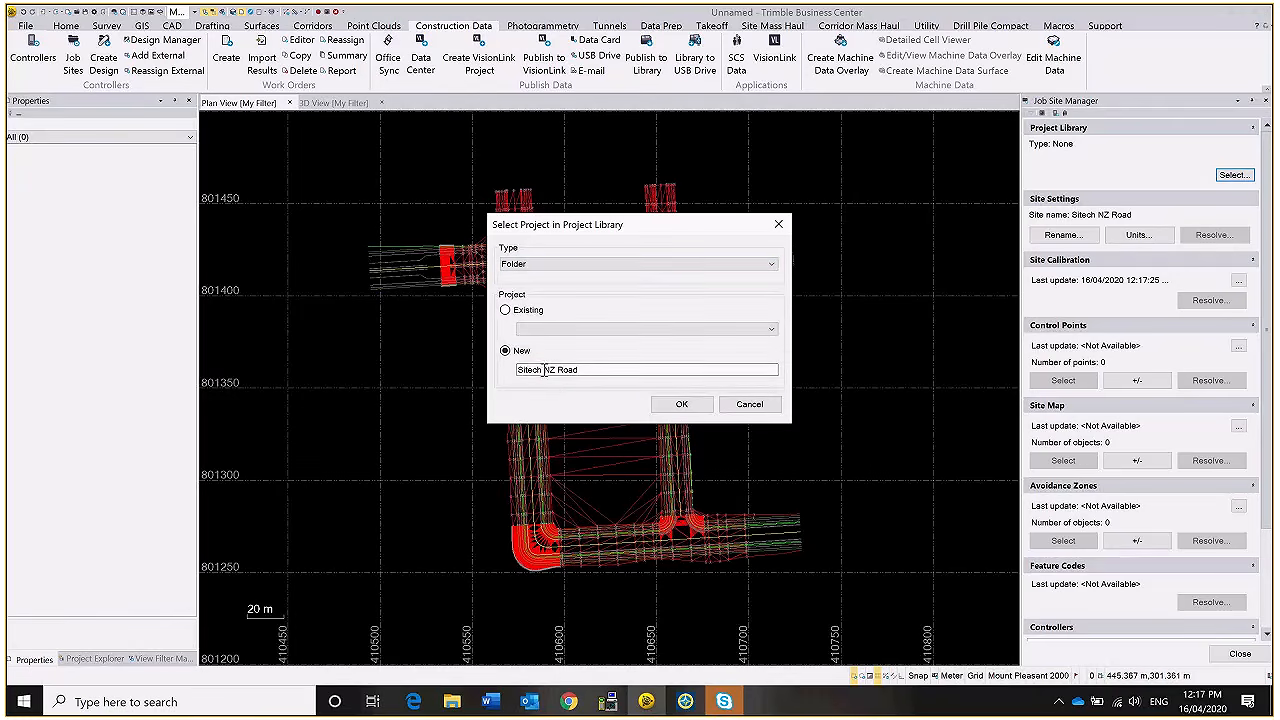
{"action": "left_click", "coordinate": [668, 406]}
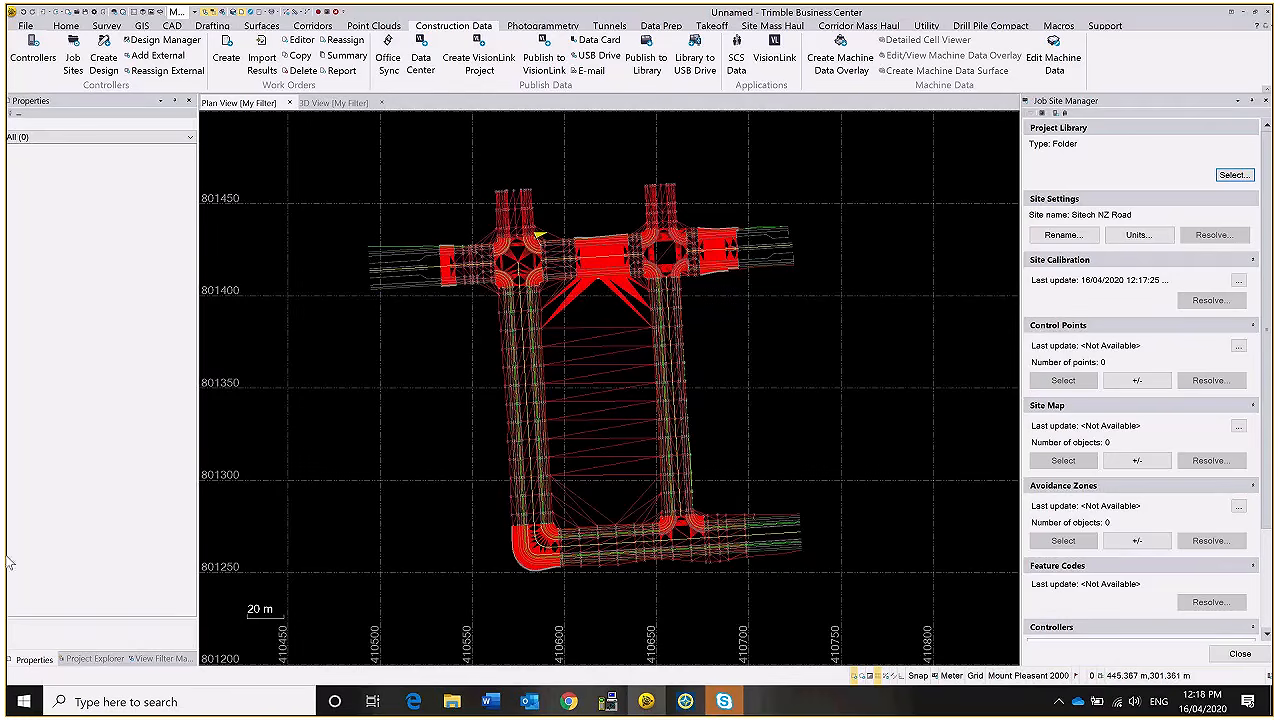
- Show the Control Points layer in the plan view, with all control points around the road site in sight
{"action": "left_click", "coordinate": [100, 660]}
{"action": "left_click", "coordinate": [140, 660]}
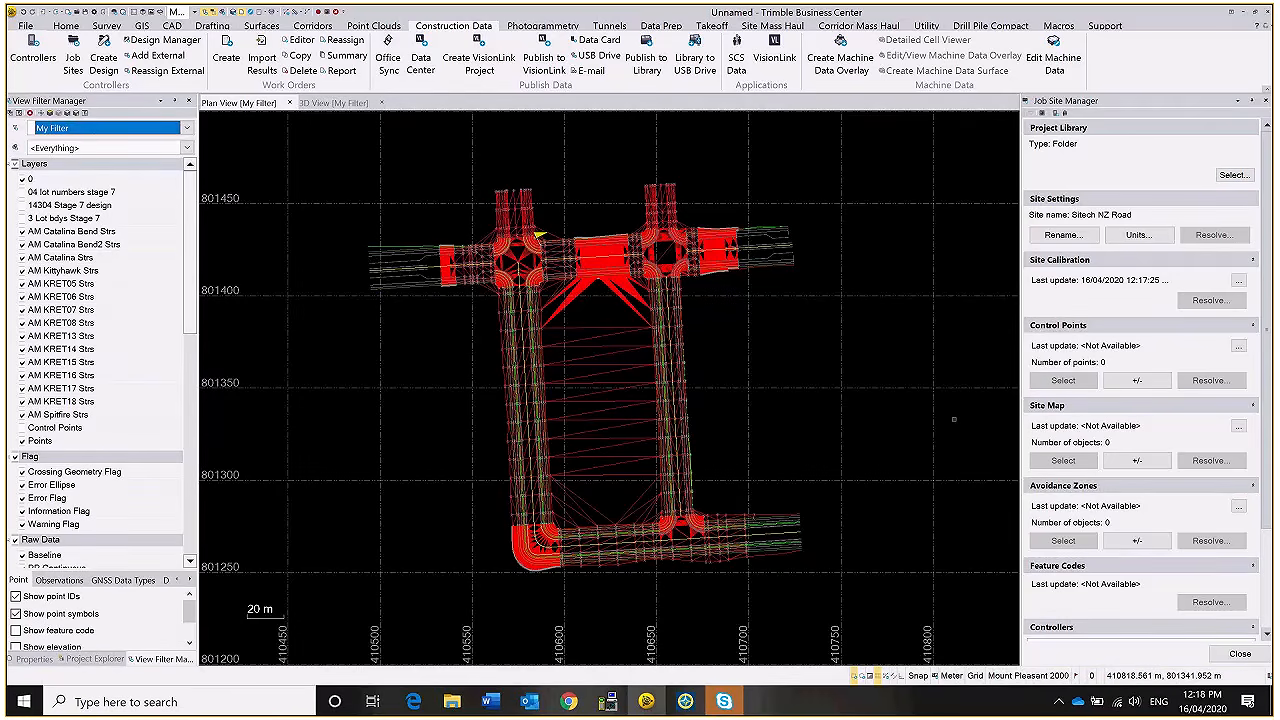
{"action": "scroll", "coordinate": [953, 419], "scroll_direction": "down", "scroll_amount": 2}
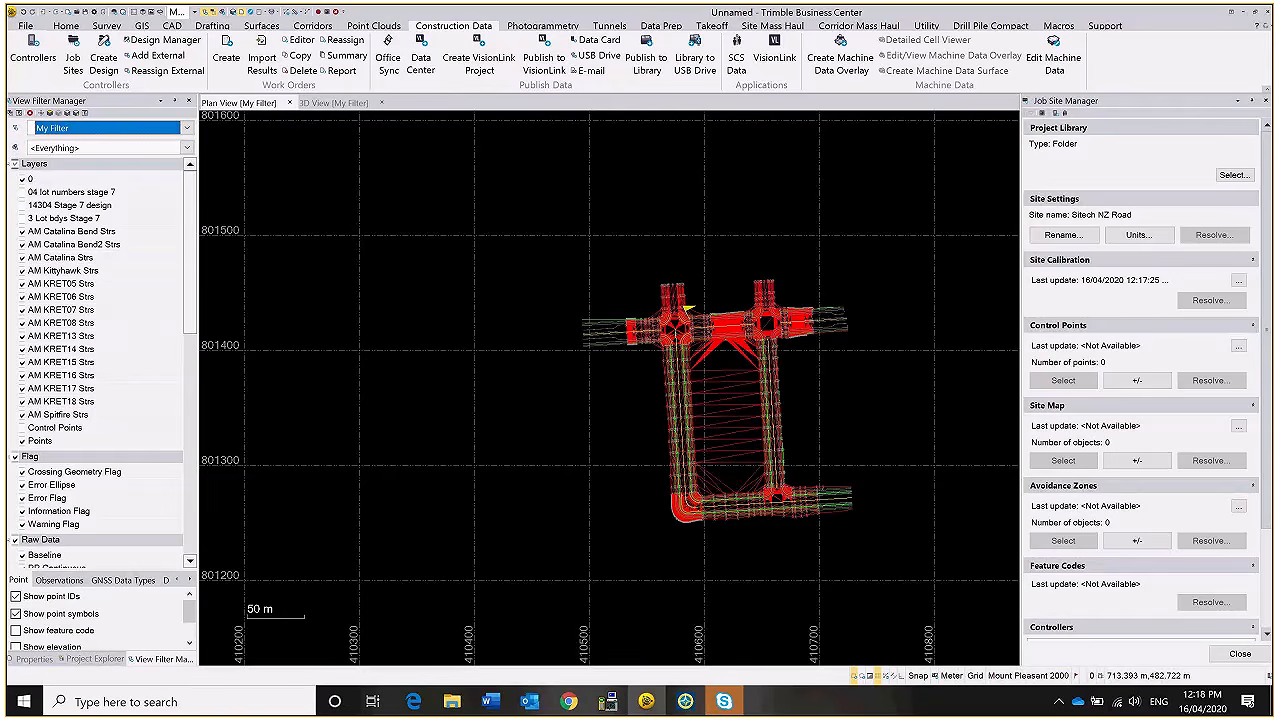
{"action": "middle_click_drag", "start_coordinate": [799, 393], "coordinate": [729, 403]}
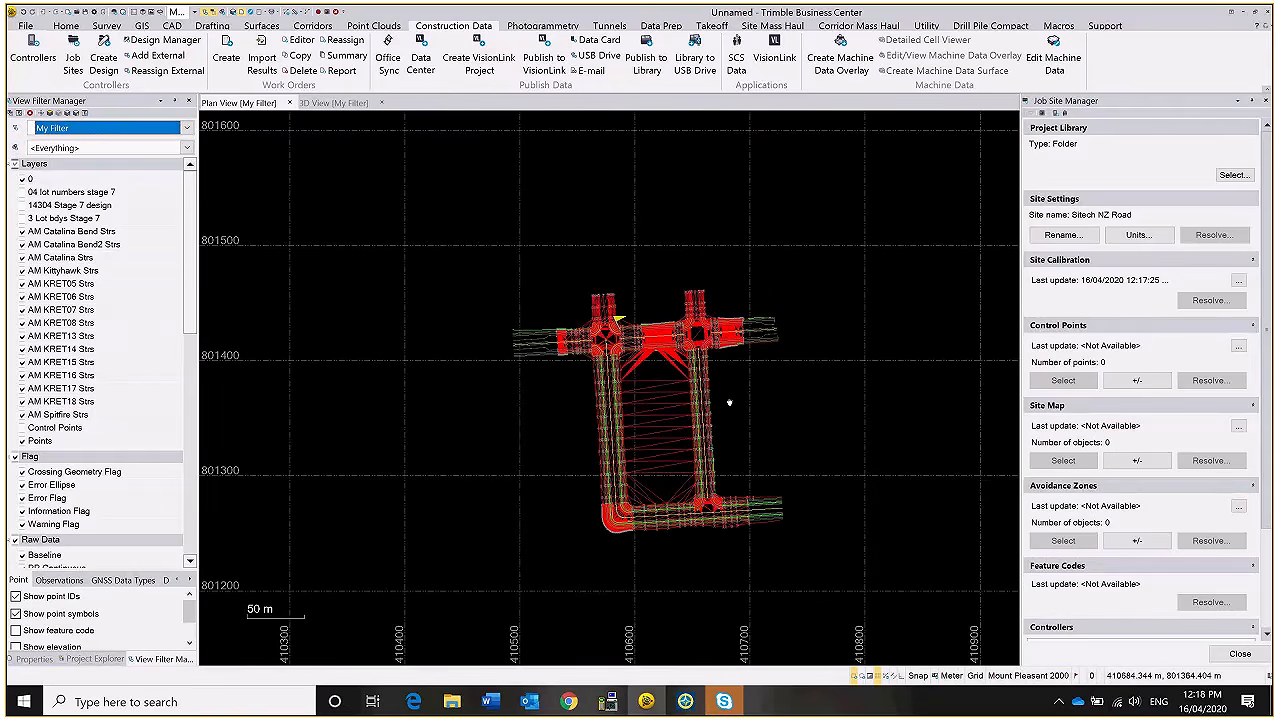
{"action": "middle_click_drag", "start_coordinate": [729, 403], "coordinate": [696, 419]}
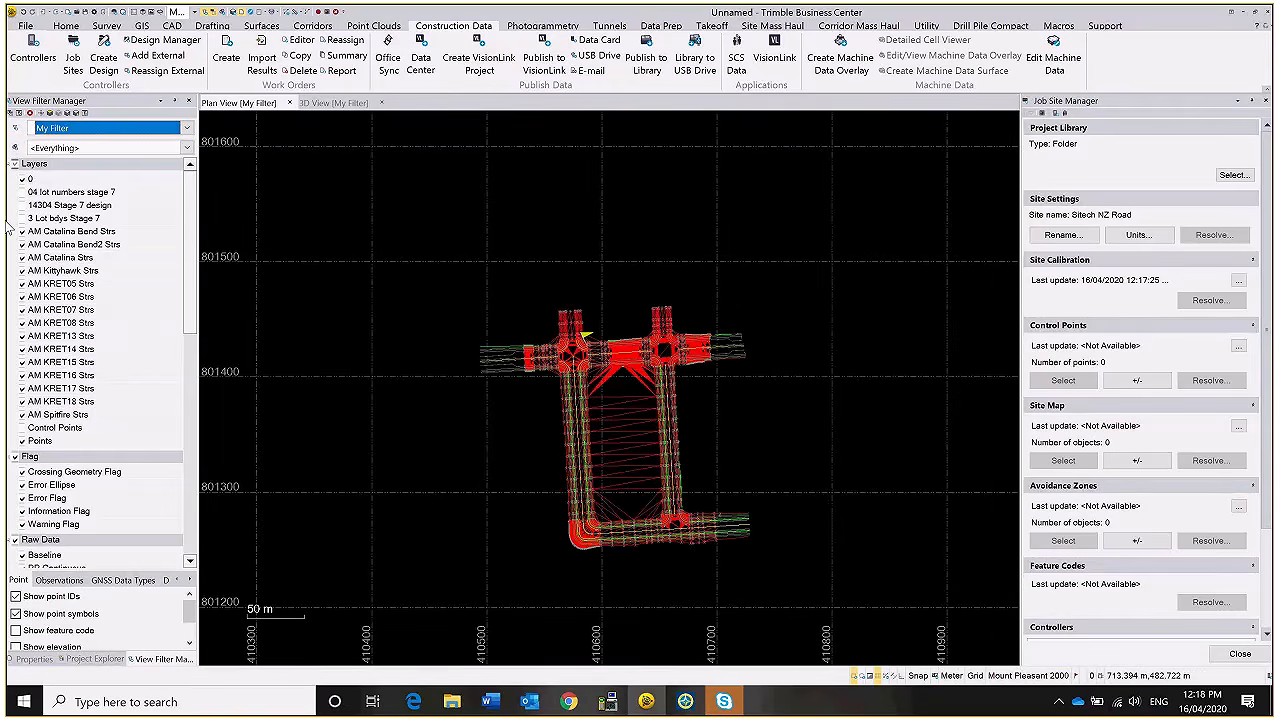
{"action": "left_click", "coordinate": [22, 428]}
{"action": "scroll", "coordinate": [702, 400], "scroll_direction": "down", "scroll_amount": 2}
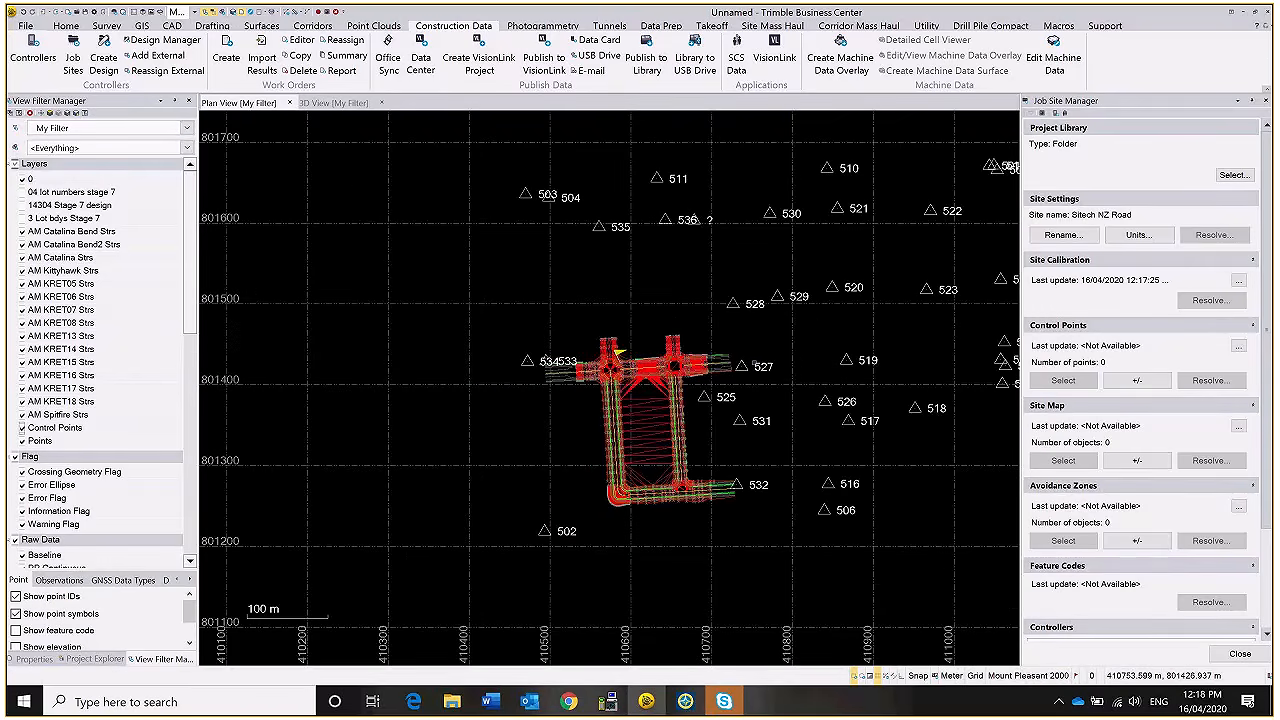
{"action": "scroll", "coordinate": [754, 363], "scroll_direction": "down", "scroll_amount": 1}
{"action": "middle_click_drag", "start_coordinate": [754, 363], "coordinate": [631, 373]}
- Select all the points in the plan view and add them to the control points of the Sitech NZ Road site
{"action": "left_click", "coordinate": [1137, 380]}
{"action": "left_click", "coordinate": [1232, 154]}
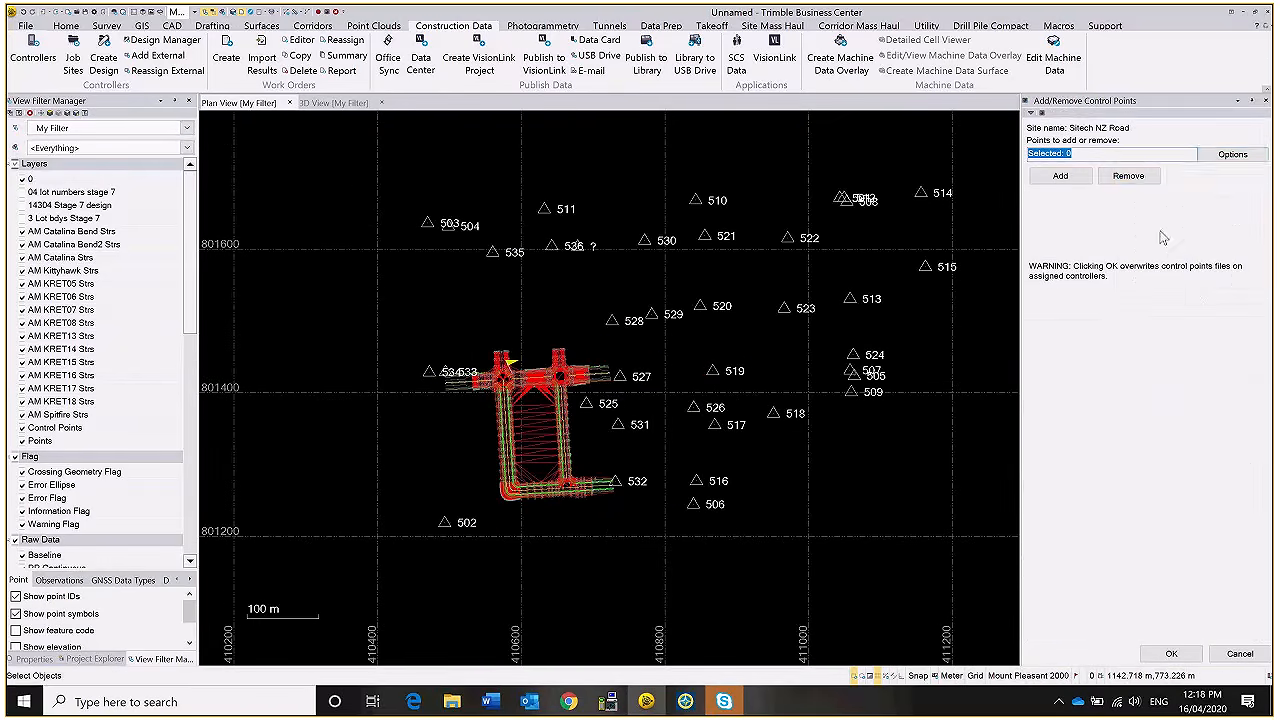
{"action": "left_click", "coordinate": [1203, 171]}
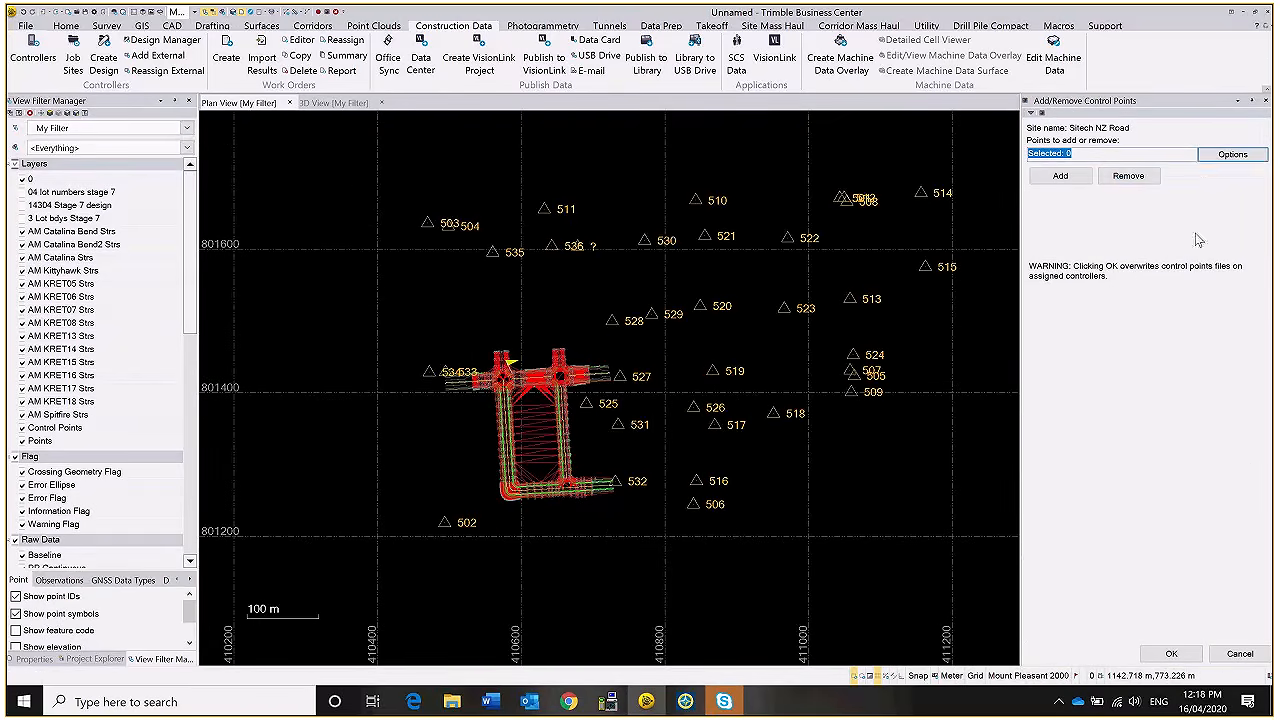
{"action": "left_click", "coordinate": [1061, 177]}
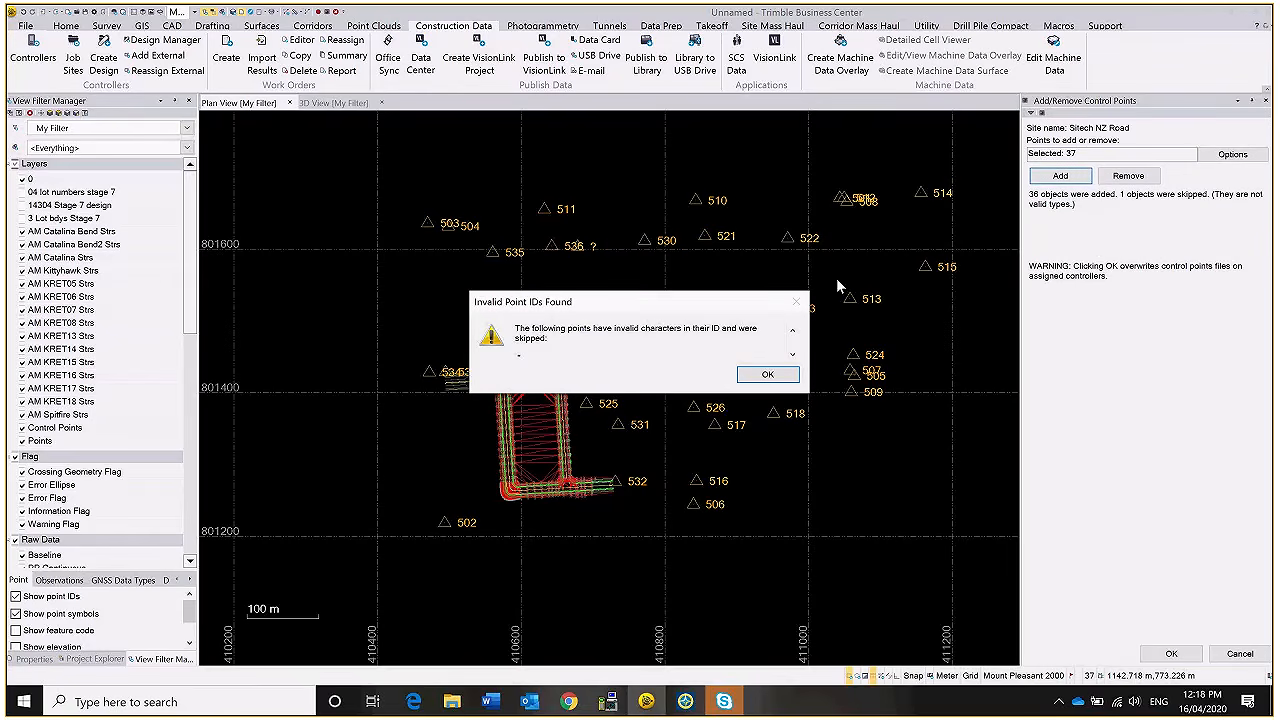
{"action": "left_click", "coordinate": [772, 374]}
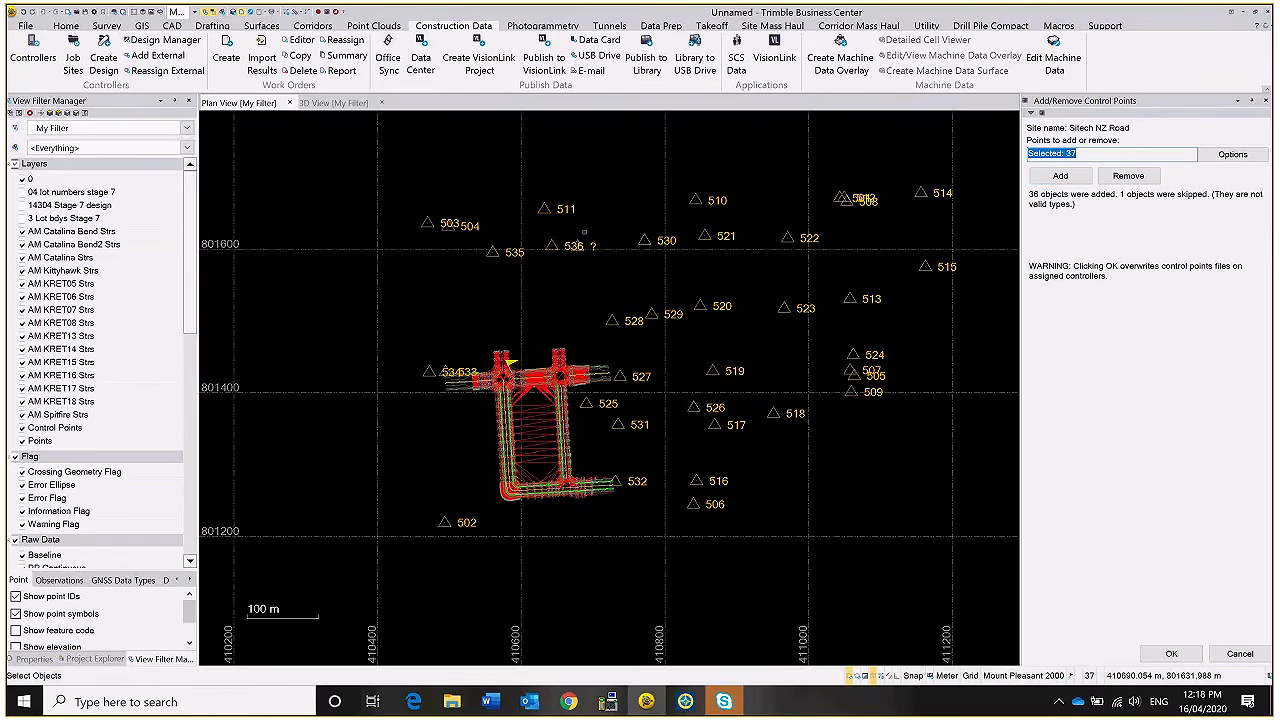
- Check the point labelled "?" beside point 536, then retry adding the selected points and accept the site's control points
{"action": "scroll", "coordinate": [584, 232], "scroll_direction": "up", "scroll_amount": 3}
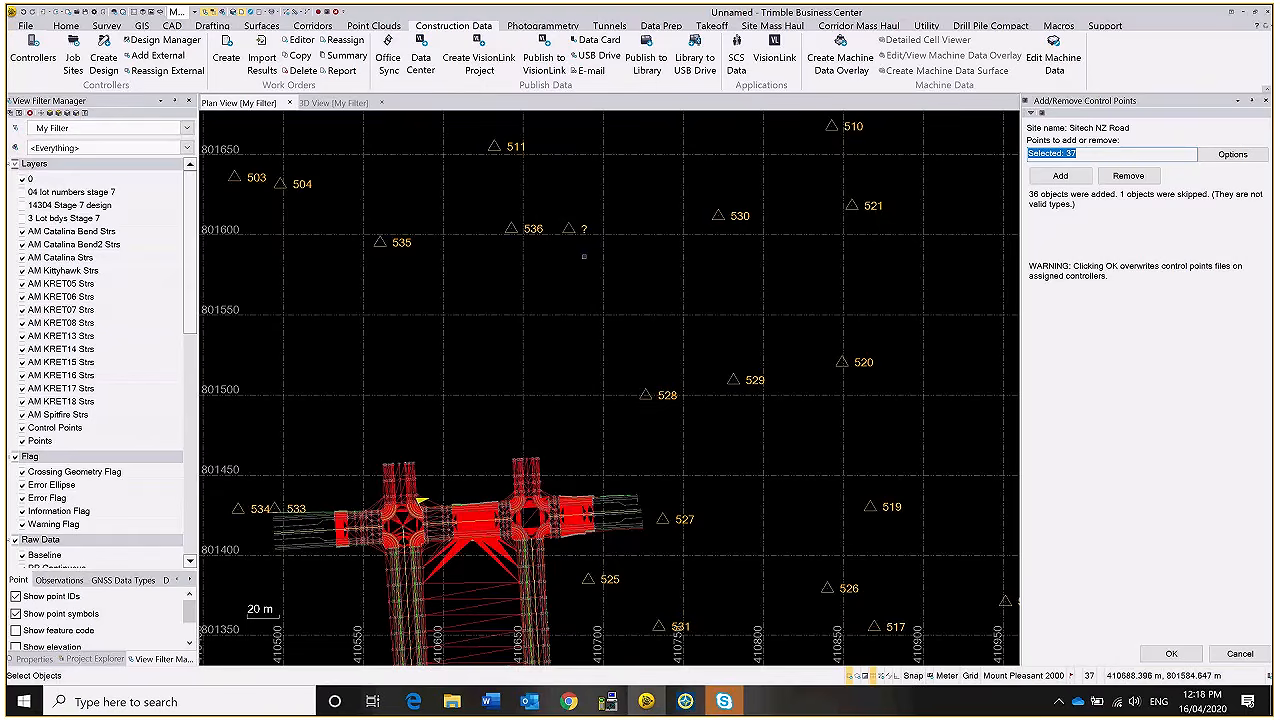
{"action": "scroll", "coordinate": [584, 256], "scroll_direction": "up", "scroll_amount": 3}
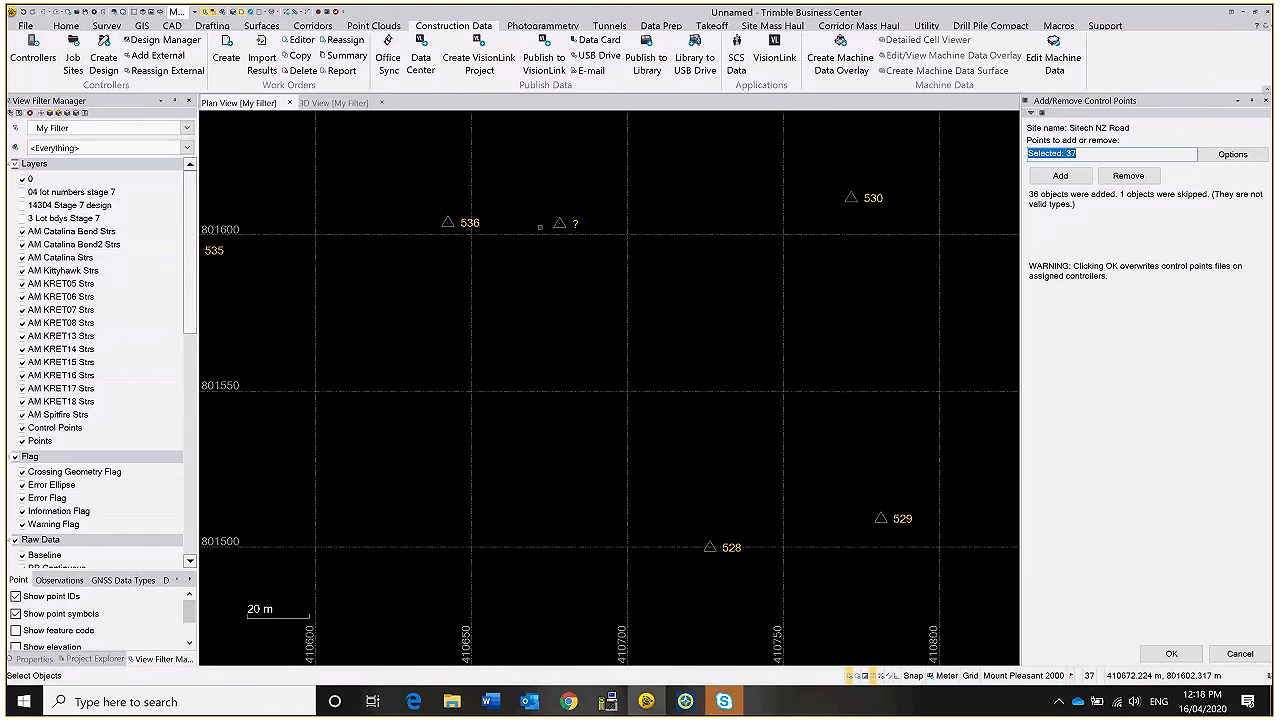
{"action": "scroll", "coordinate": [540, 227], "scroll_direction": "down", "scroll_amount": 3}
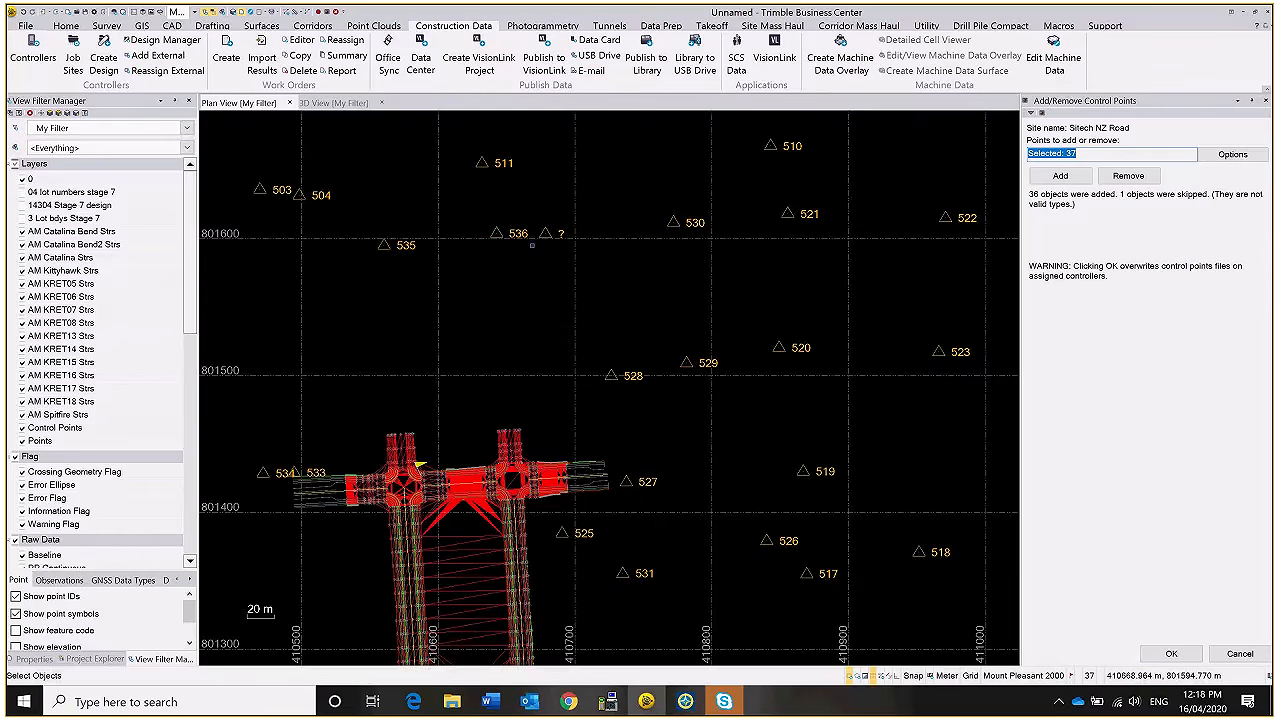
{"action": "scroll", "coordinate": [532, 244], "scroll_direction": "down", "scroll_amount": 2}
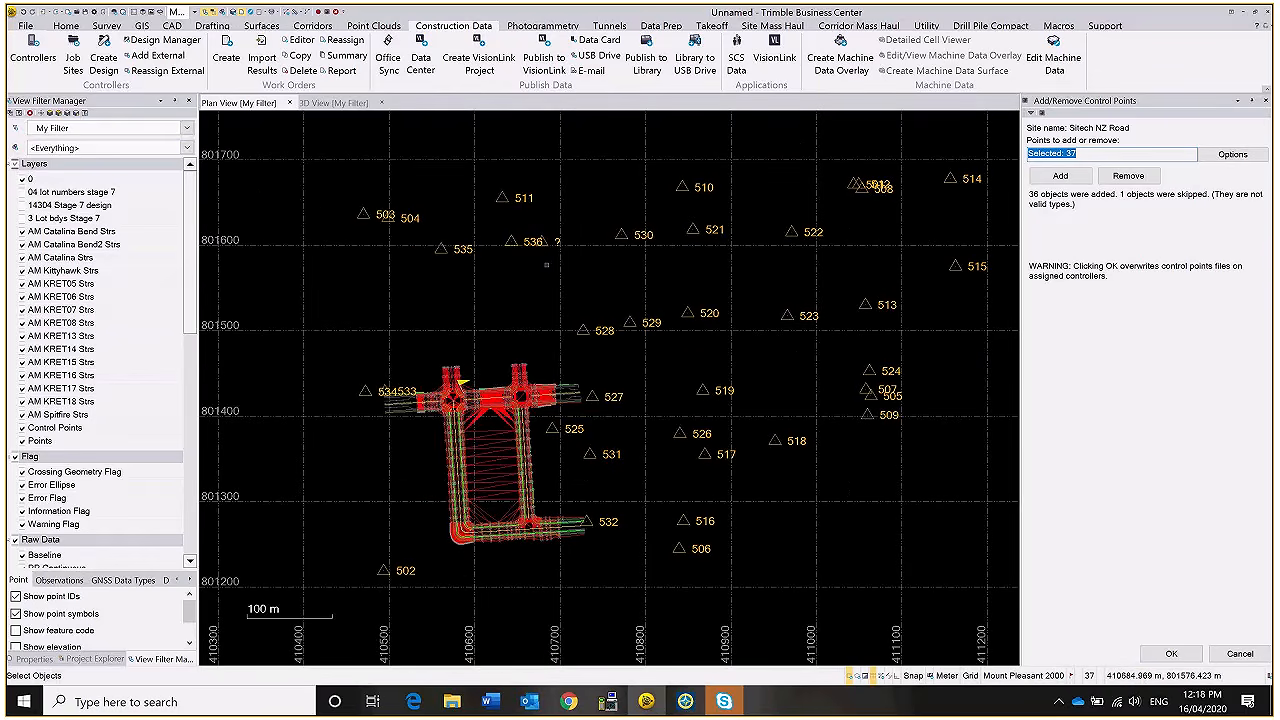
{"action": "left_click", "coordinate": [1074, 184]}
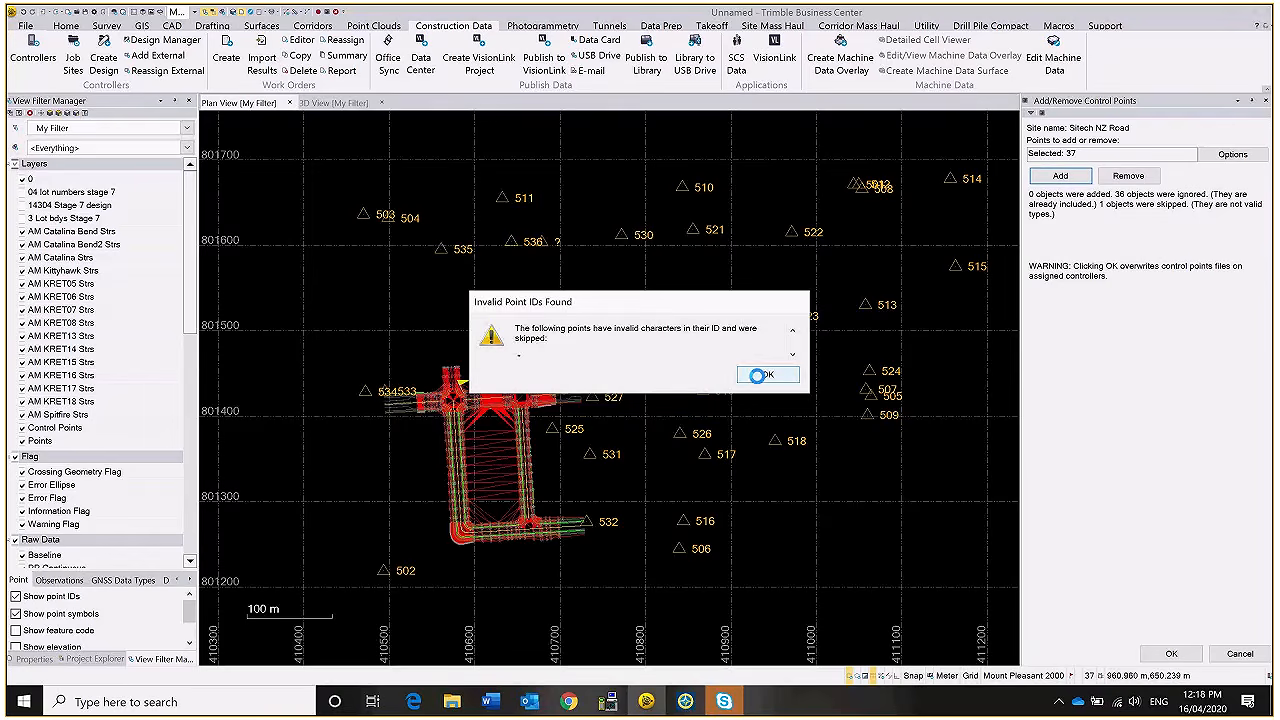
{"action": "left_click", "coordinate": [766, 452]}
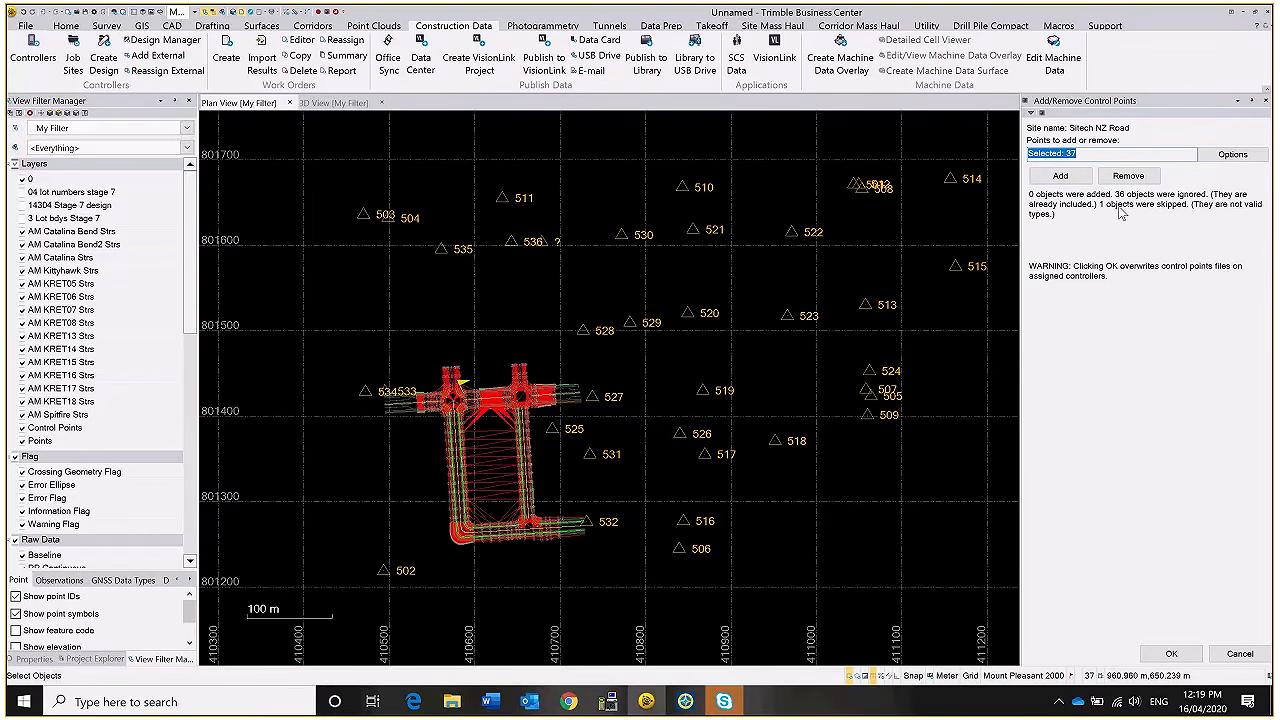
{"action": "left_click", "coordinate": [1172, 654]}
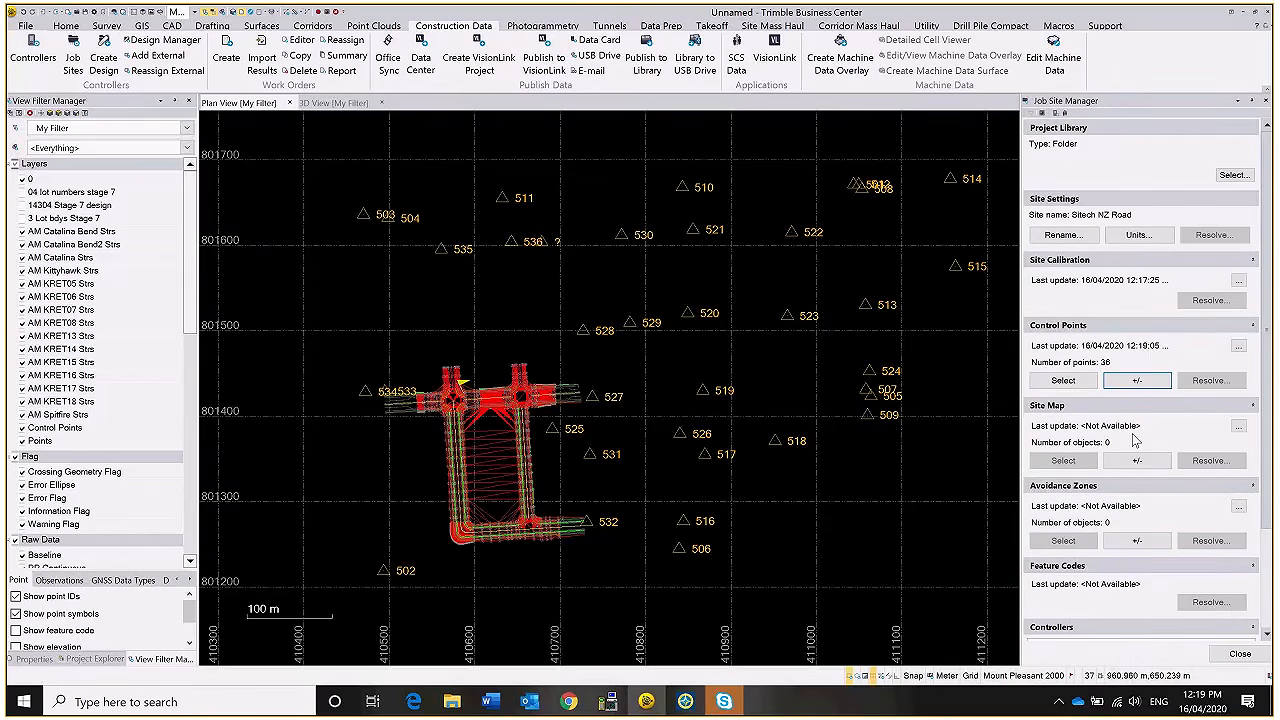
- Show the 04 lot numbers stage 7 and 3 Lot bdys Stage 7 layers in the plan view
{"action": "scroll", "coordinate": [1133, 440], "scroll_direction": "down", "scroll_amount": 1}
{"action": "scroll", "coordinate": [1140, 410], "scroll_direction": "down", "scroll_amount": 3}
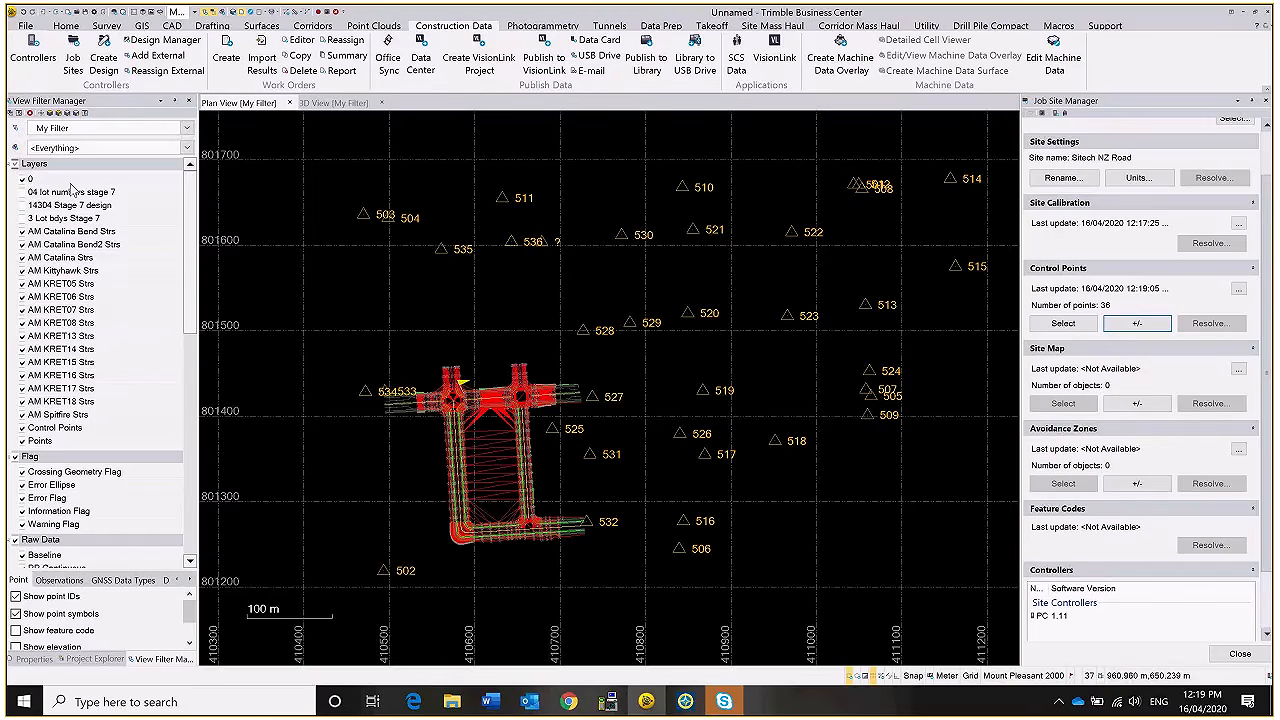
{"action": "left_click", "coordinate": [22, 204]}
{"action": "left_click", "coordinate": [22, 218]}
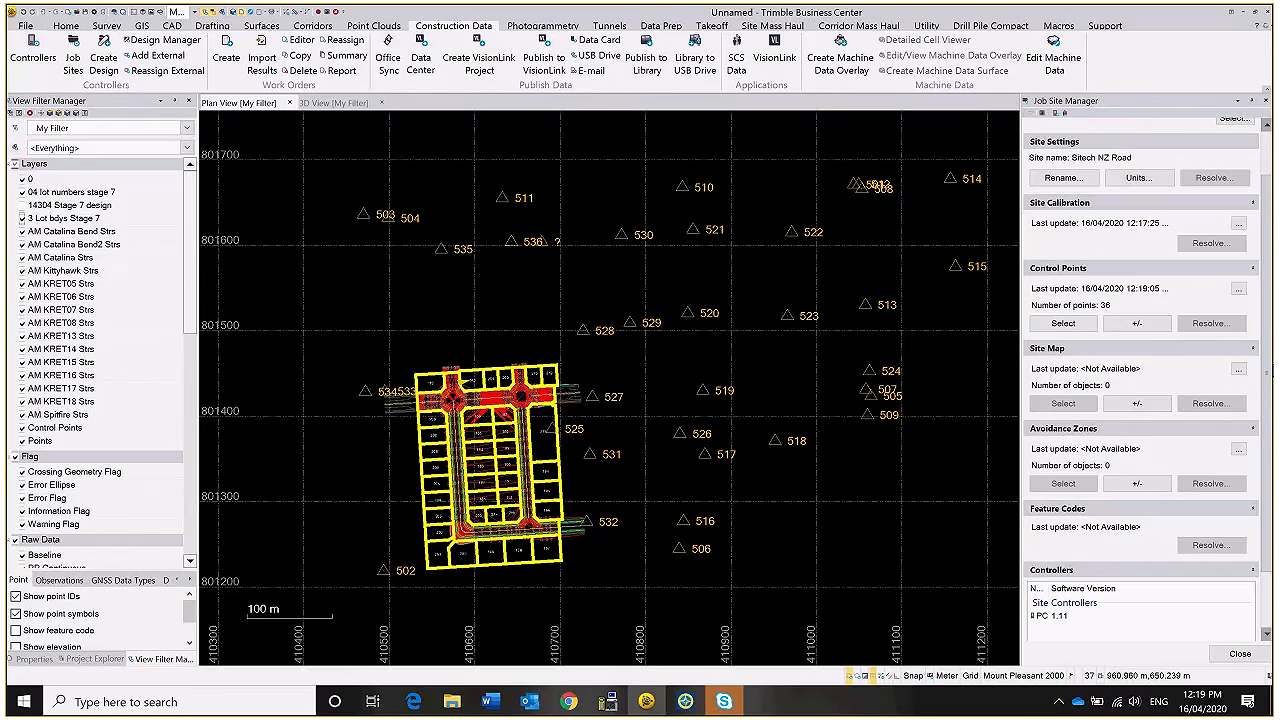
- Select everything on the 3 Lot bdys Stage 7 and 04 lot numbers stage 7 layers by layer and add it to the Sitech NZ Road site map
{"action": "left_click", "coordinate": [1162, 407]}
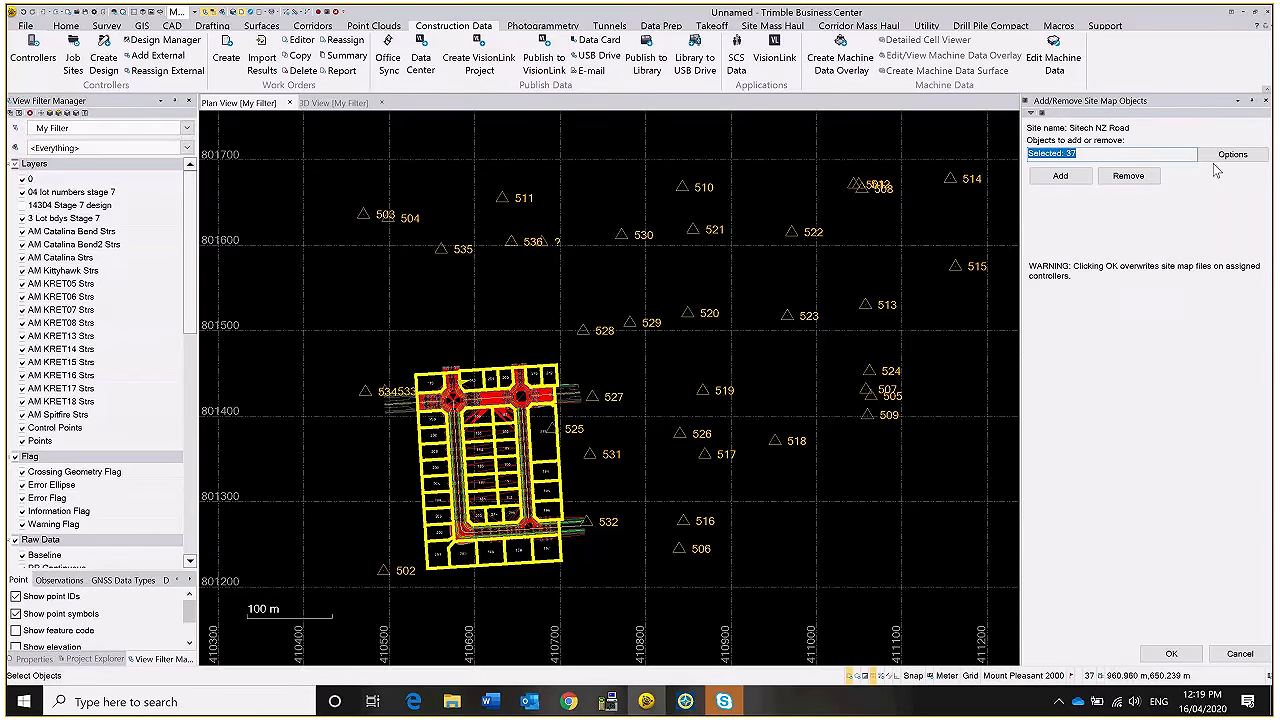
{"action": "left_click", "coordinate": [957, 214]}
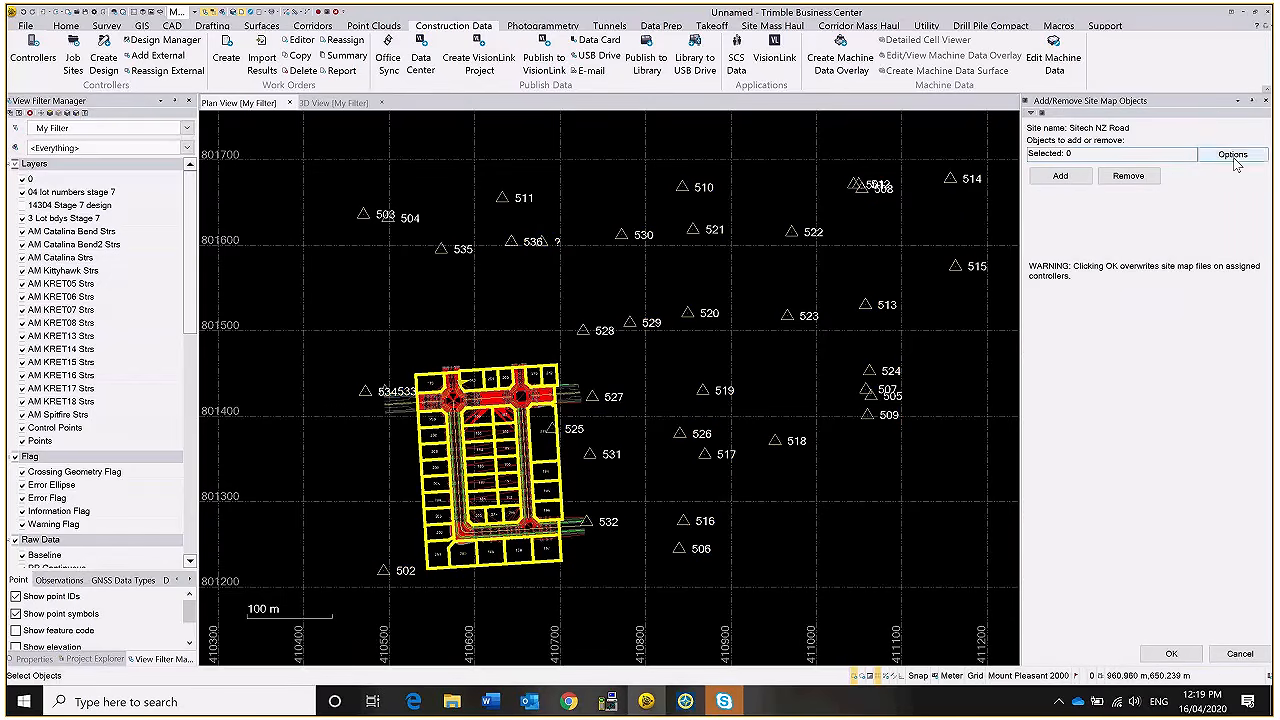
{"action": "left_click", "coordinate": [1235, 158]}
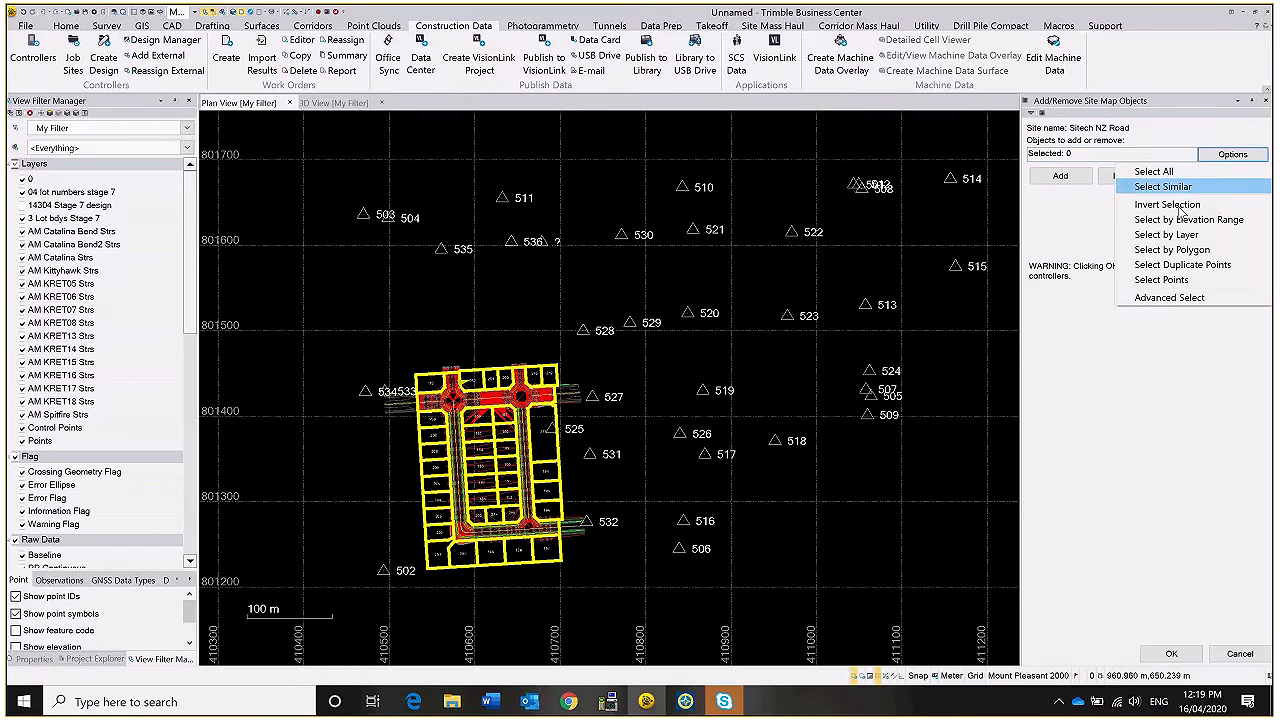
{"action": "left_click", "coordinate": [1166, 234]}
{"action": "left_click", "coordinate": [1031, 126]}
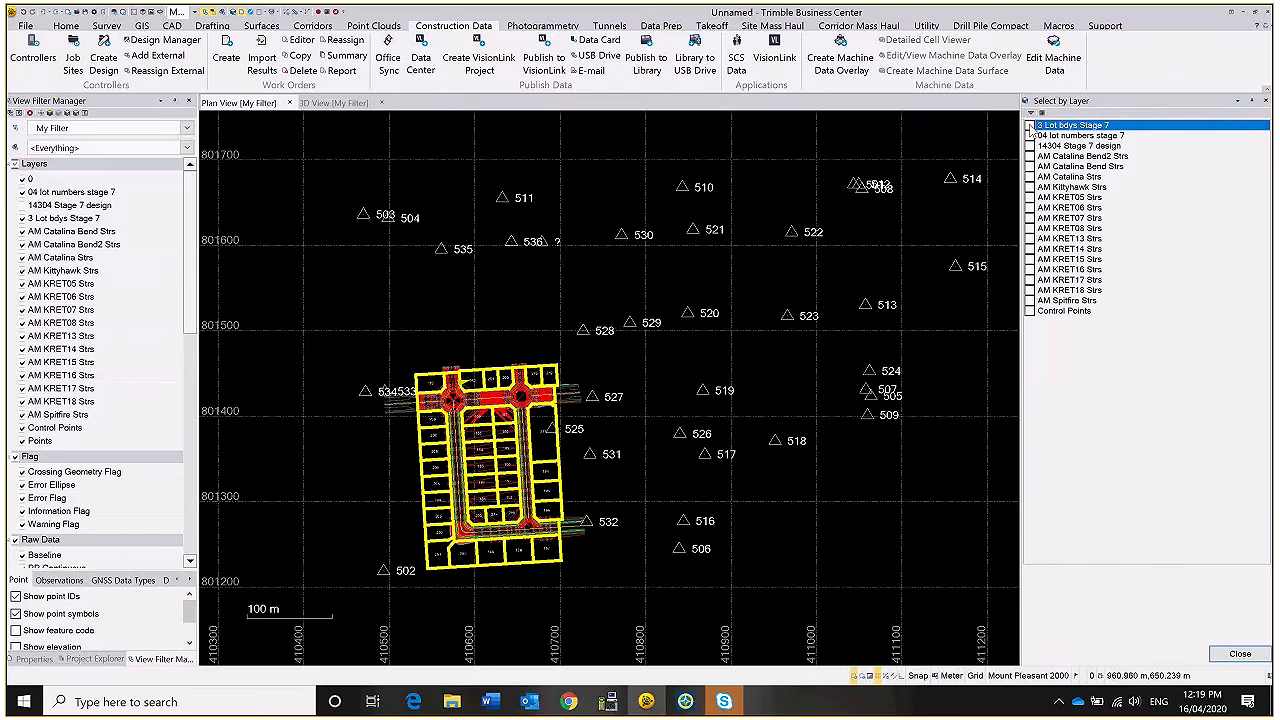
{"action": "left_click", "coordinate": [1030, 126]}
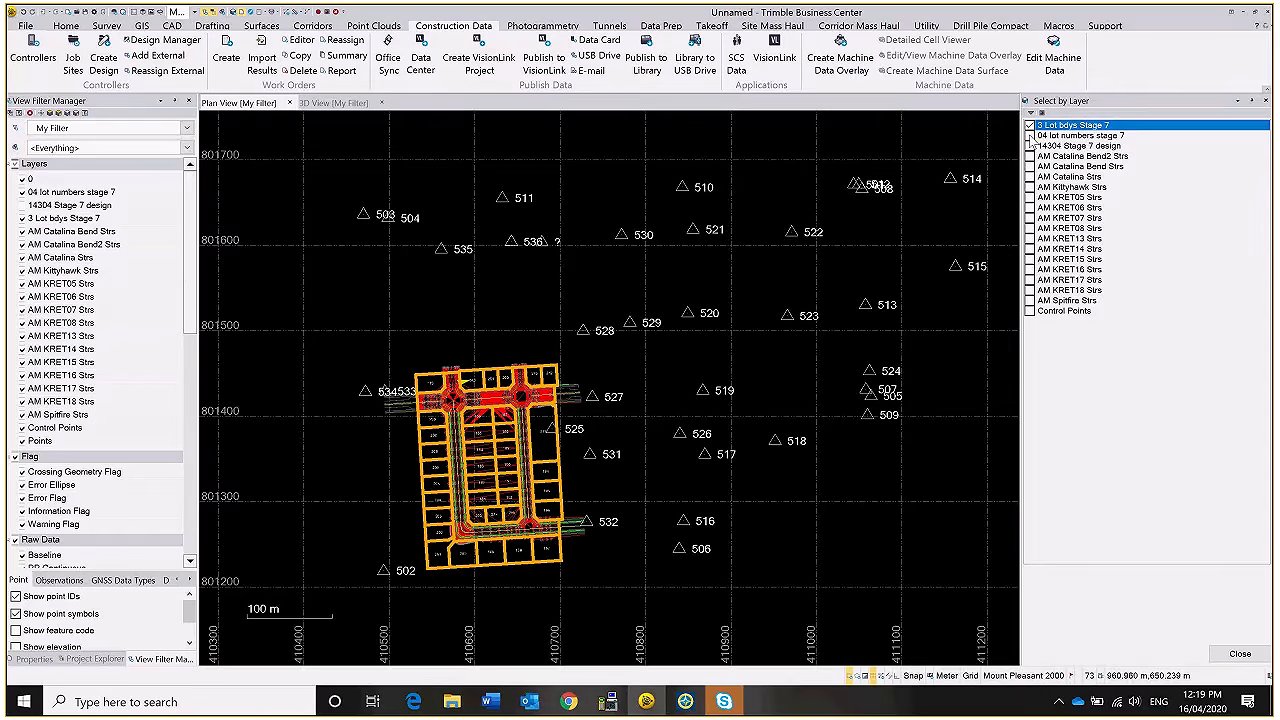
{"action": "left_click", "coordinate": [1030, 136]}
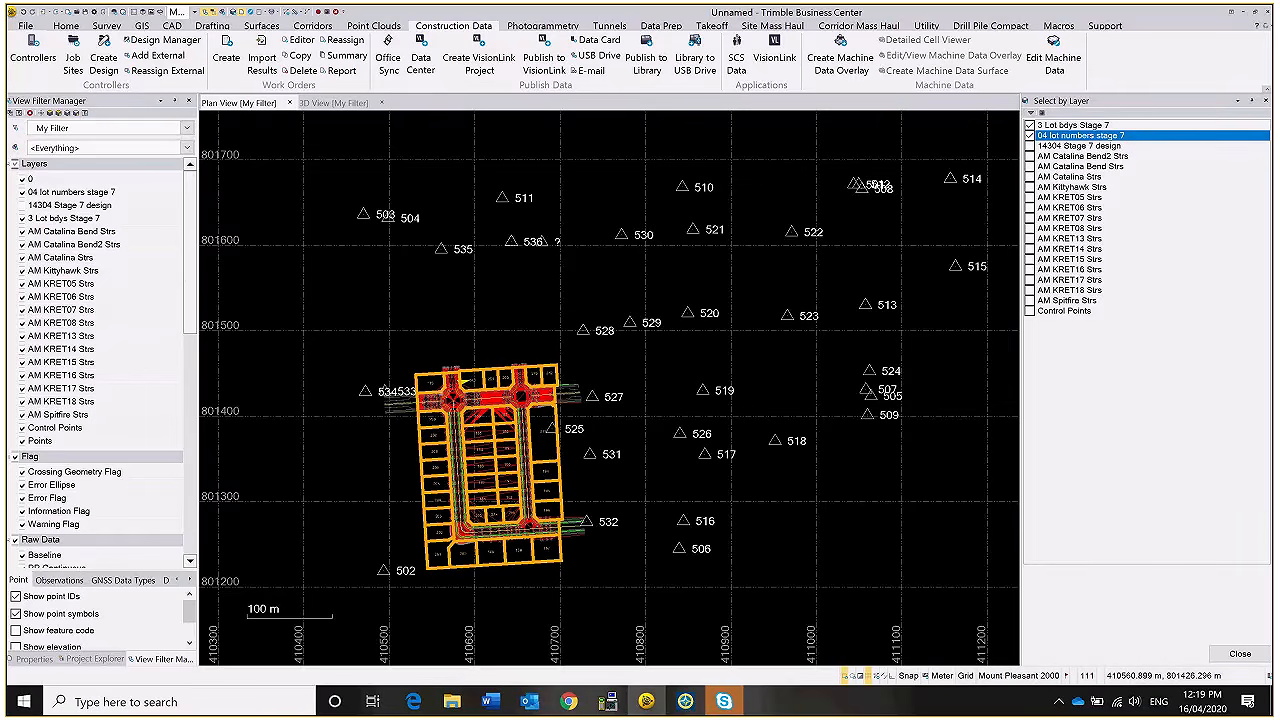
{"action": "scroll", "coordinate": [435, 388], "scroll_direction": "up", "scroll_amount": 3}
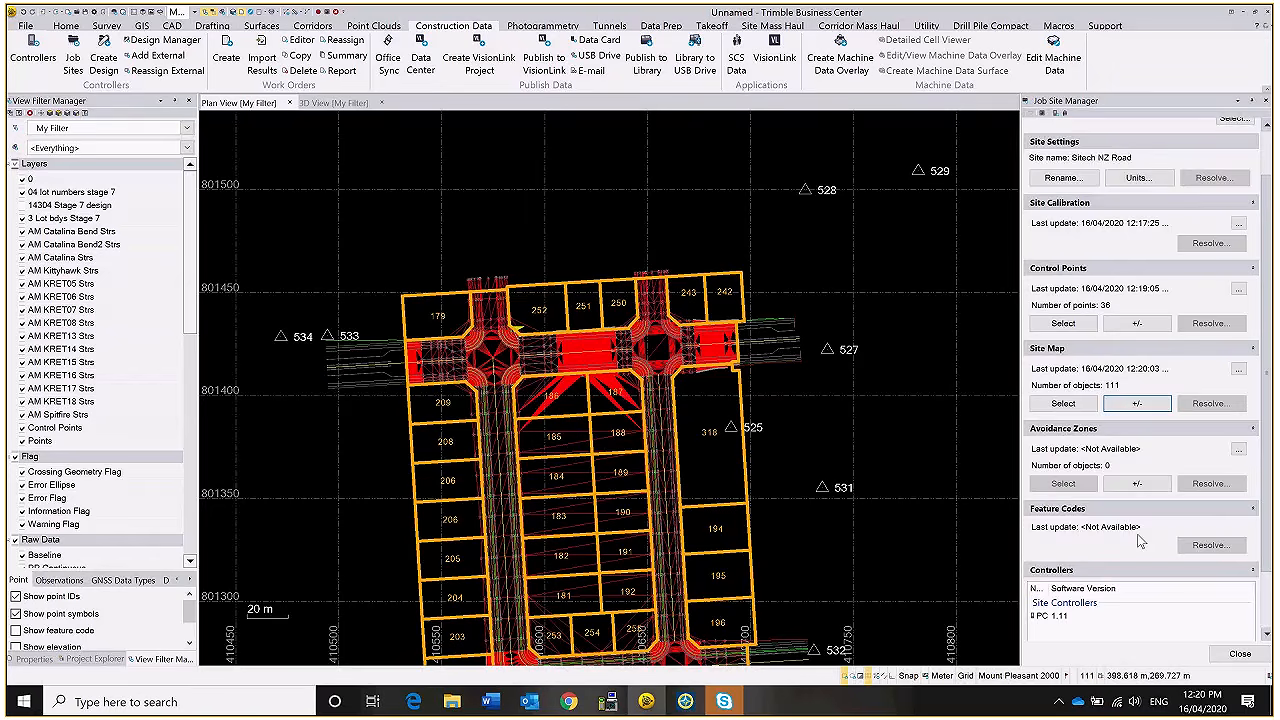
- Review the Sitech NZ Road site's components from site calibration to assigned controllers, and close the job site manager
{"action": "scroll", "coordinate": [1141, 541], "scroll_direction": "down", "scroll_amount": 1}
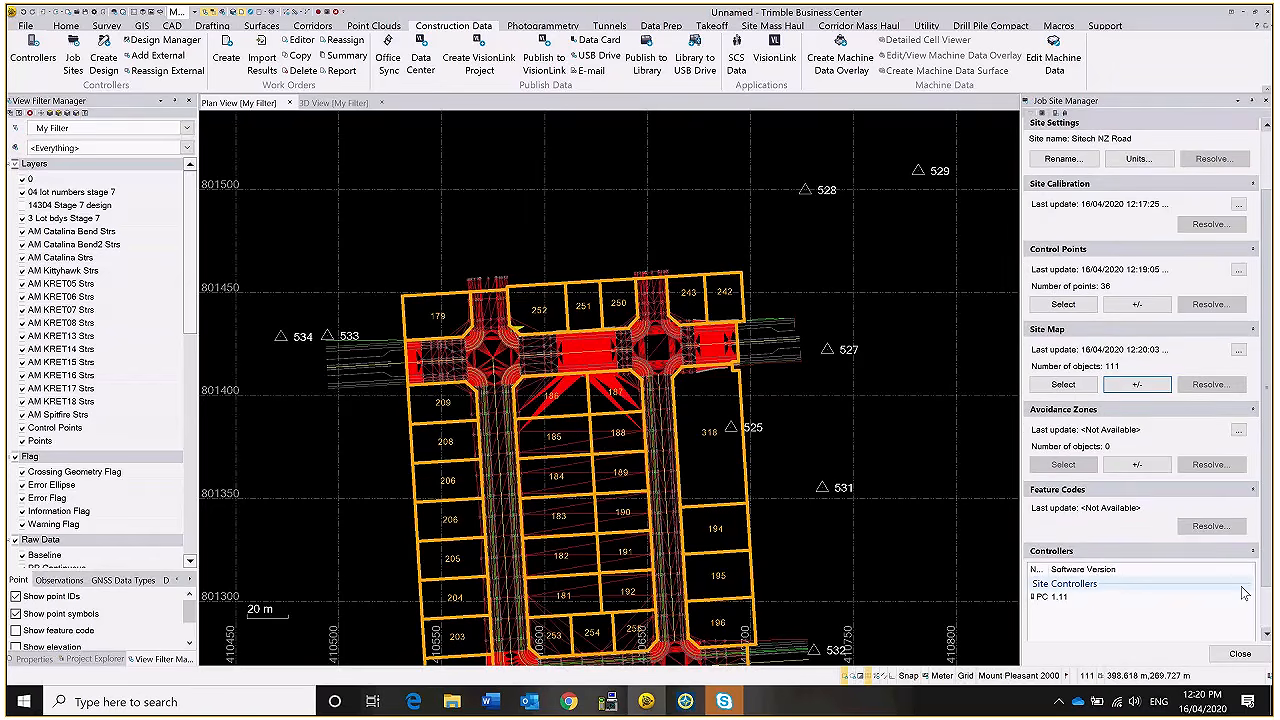
{"action": "scroll", "coordinate": [1268, 614], "scroll_direction": "down", "scroll_amount": 2}
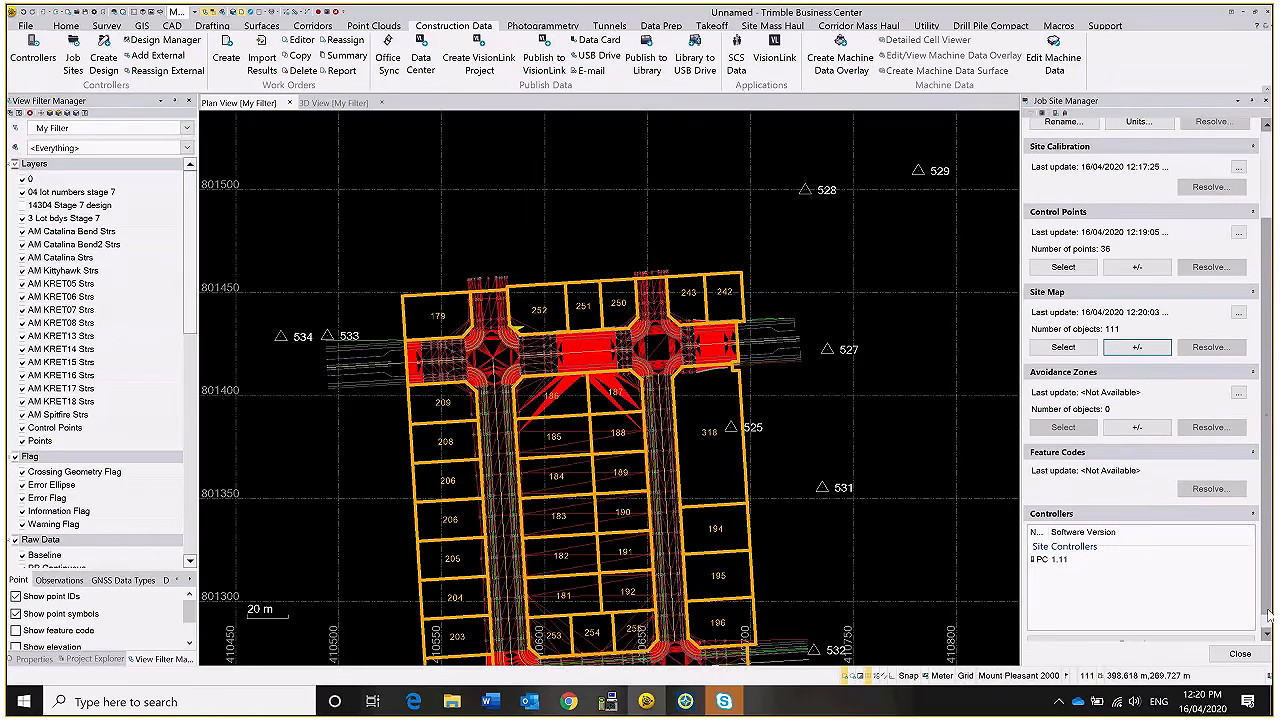
{"action": "scroll", "coordinate": [1268, 614], "scroll_direction": "down", "scroll_amount": 1}
{"action": "scroll", "coordinate": [1150, 335], "scroll_direction": "up", "scroll_amount": 4}
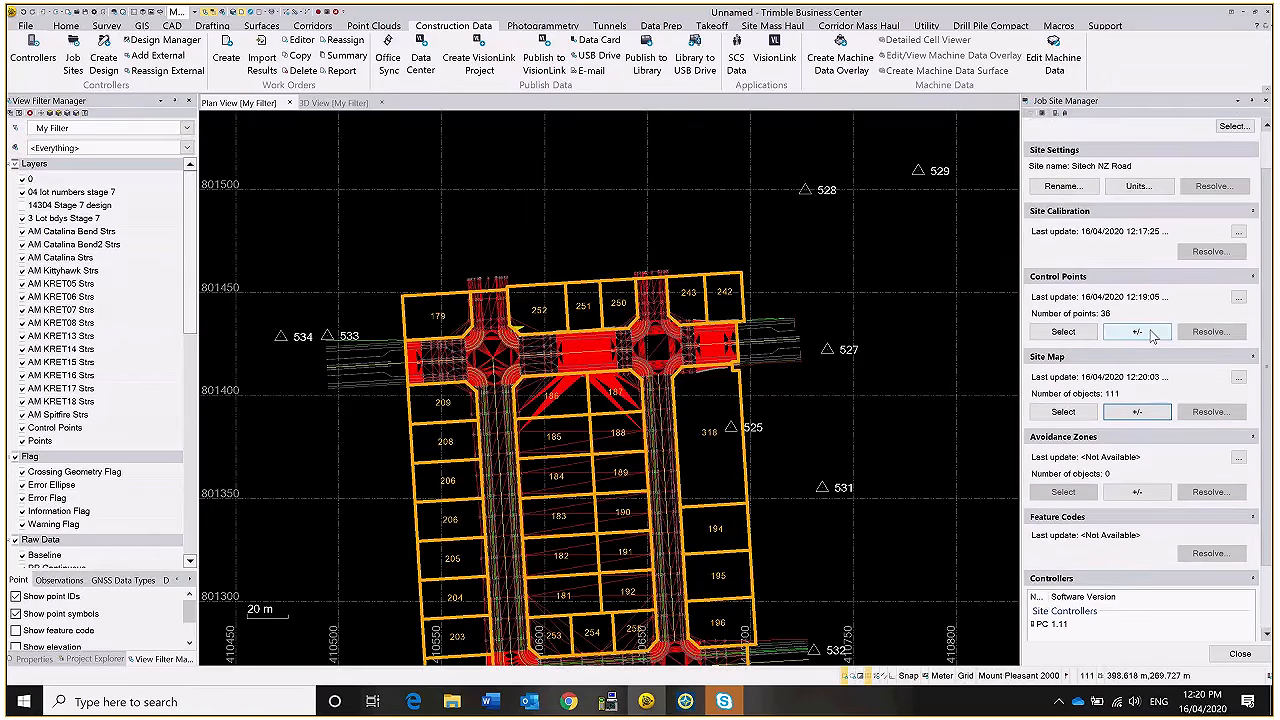
{"action": "scroll", "coordinate": [1152, 335], "scroll_direction": "up", "scroll_amount": 3}
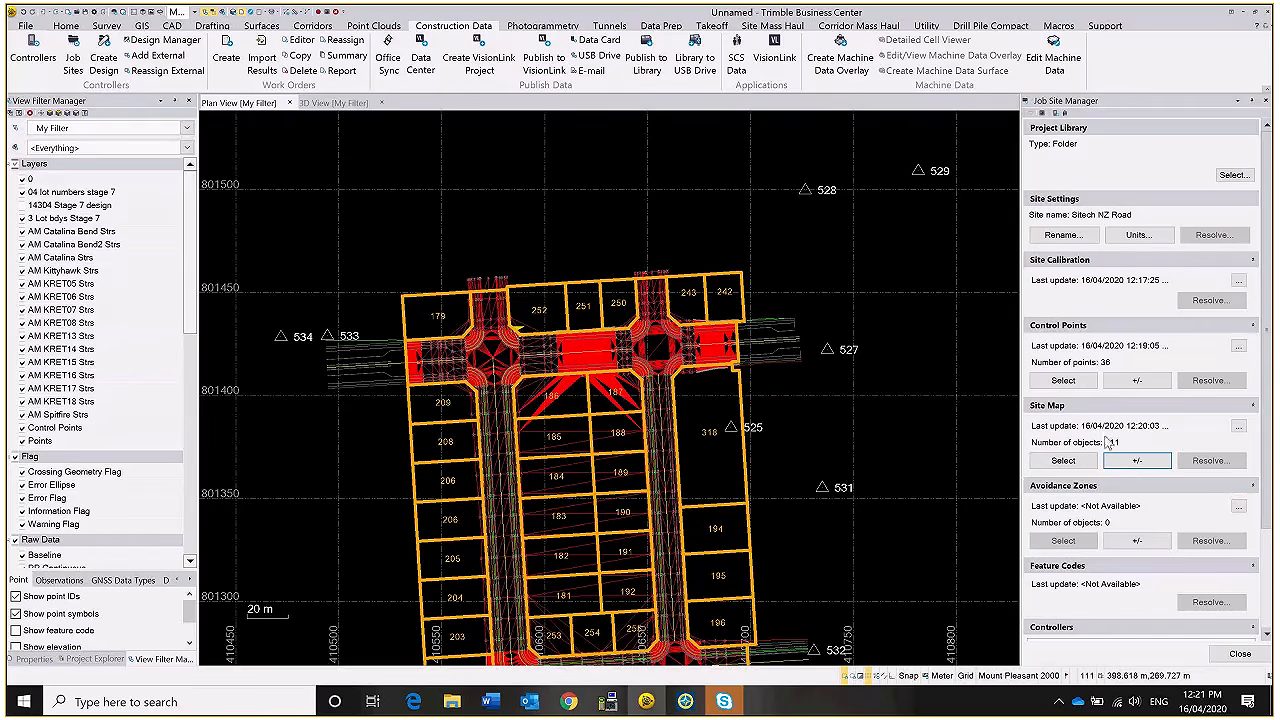
{"action": "left_click", "coordinate": [1239, 654]}
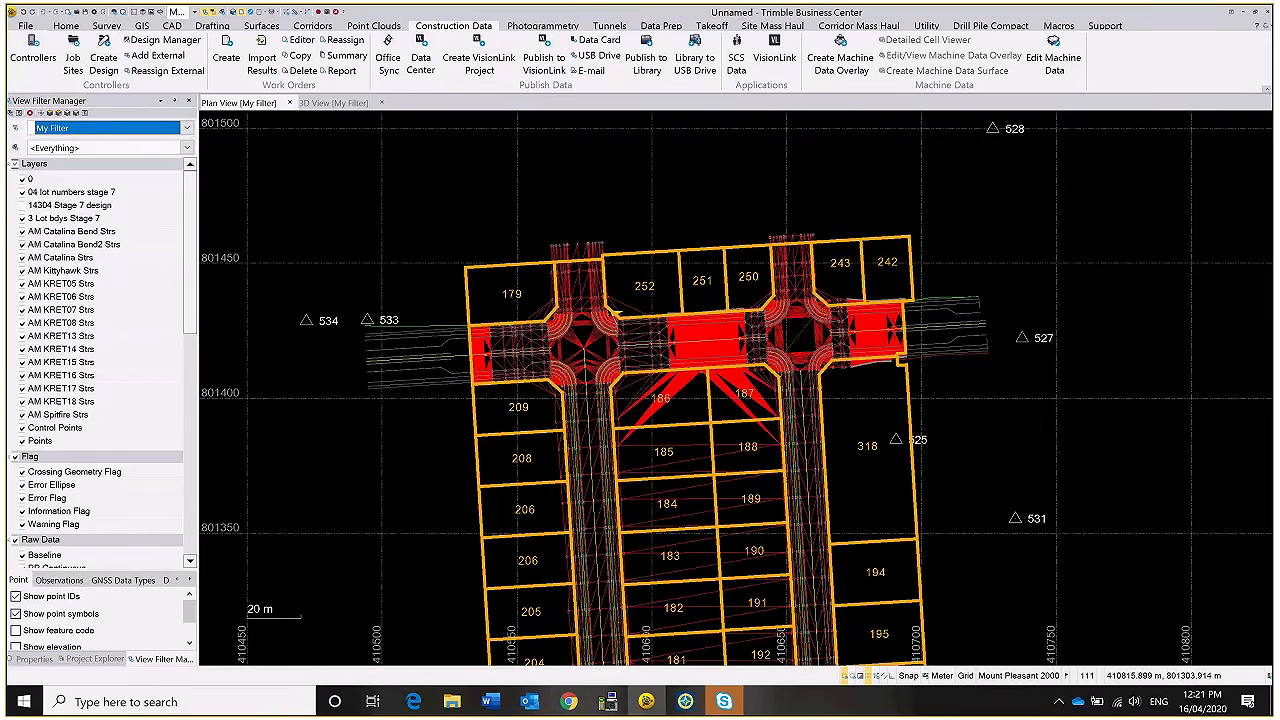
- Create a job site design named Finished Design and assign it to the PC site controller
{"action": "left_click", "coordinate": [110, 56]}
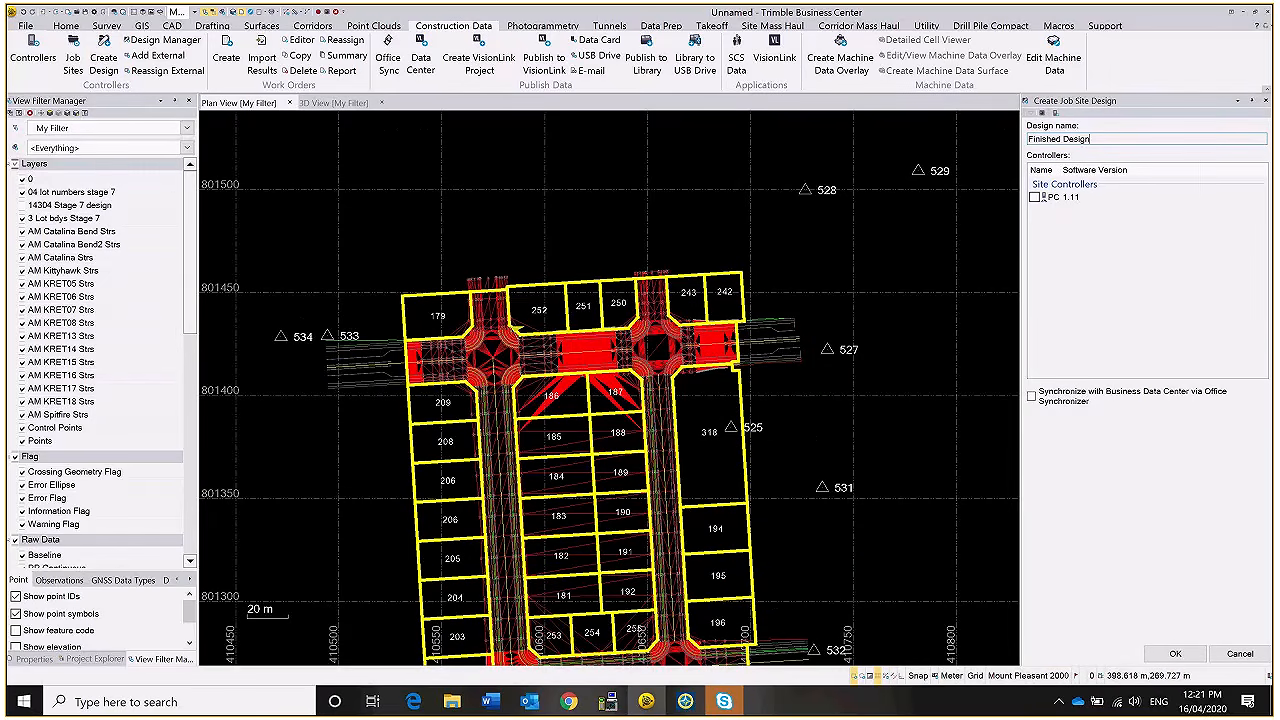
{"action": "left_click", "coordinate": [1034, 197]}
{"action": "left_click", "coordinate": [1172, 652]}
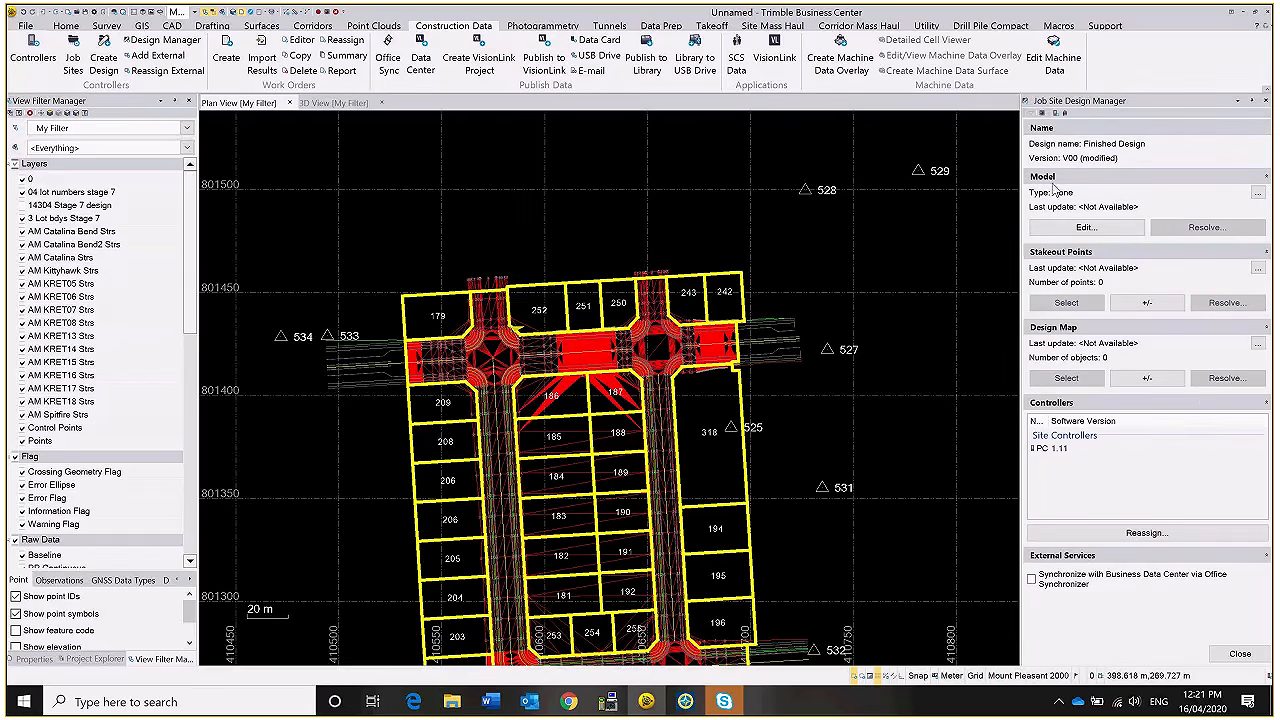
- Set the Finished Design's model to the Finished Road Surface, using the Surface type, no clipping boundary and the default file name
{"action": "left_click", "coordinate": [1087, 228]}
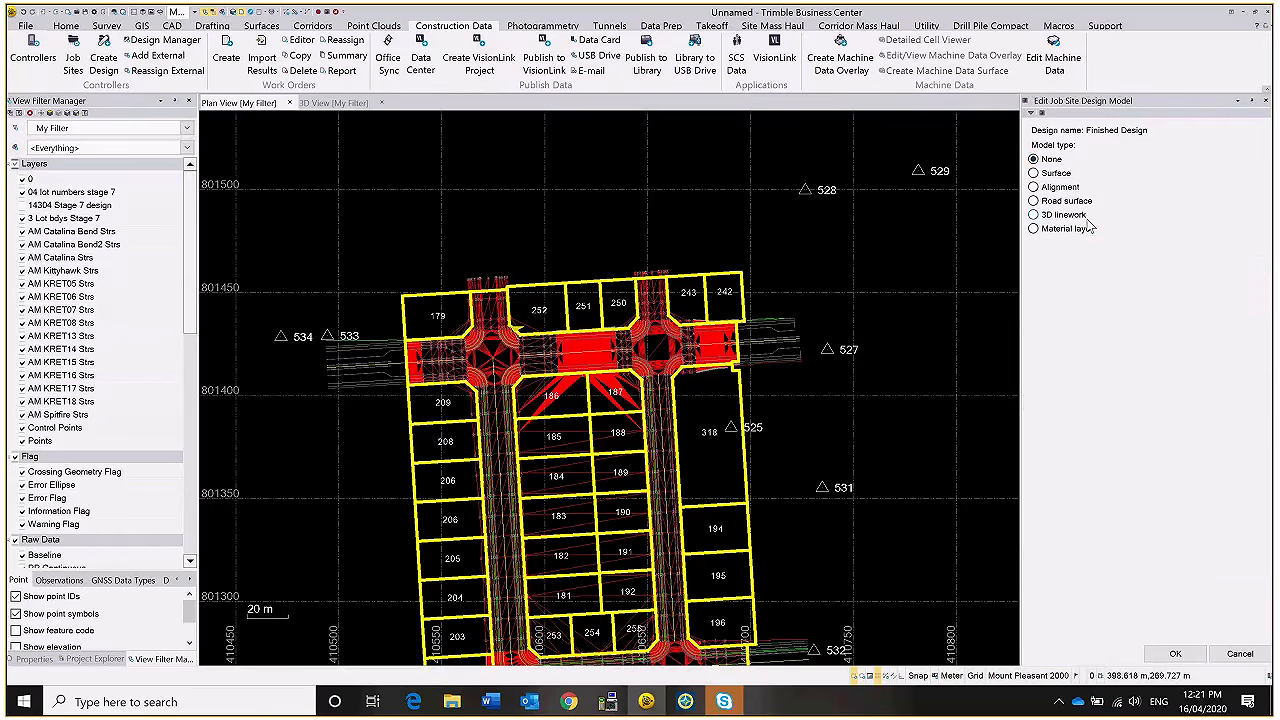
{"action": "left_click", "coordinate": [1034, 173]}
{"action": "left_click", "coordinate": [1088, 257]}
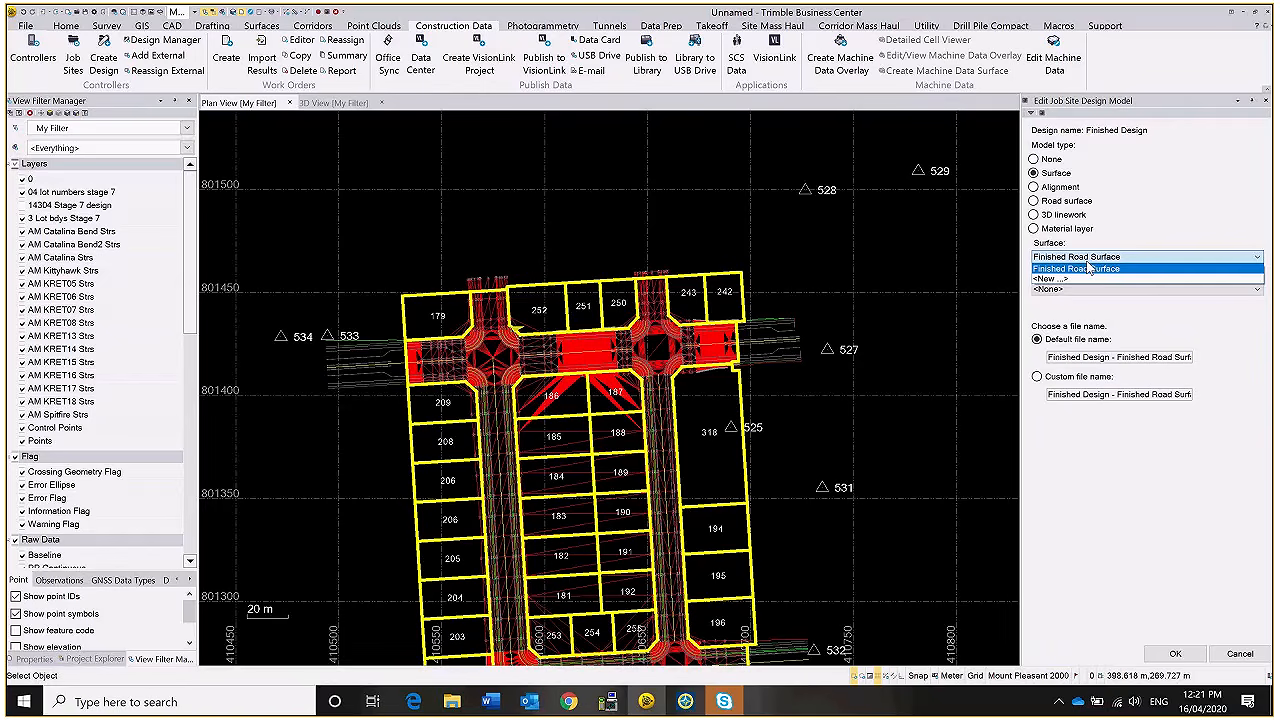
{"action": "left_click", "coordinate": [1167, 216]}
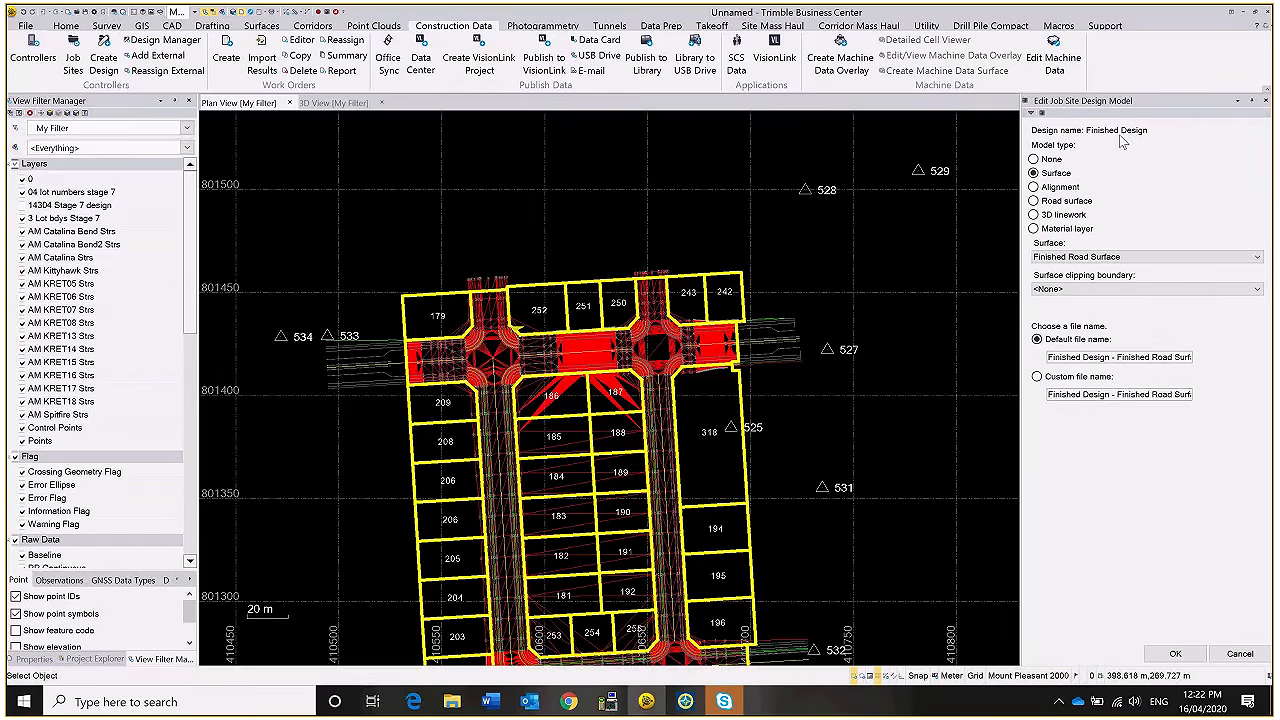
{"action": "left_click", "coordinate": [1178, 654]}
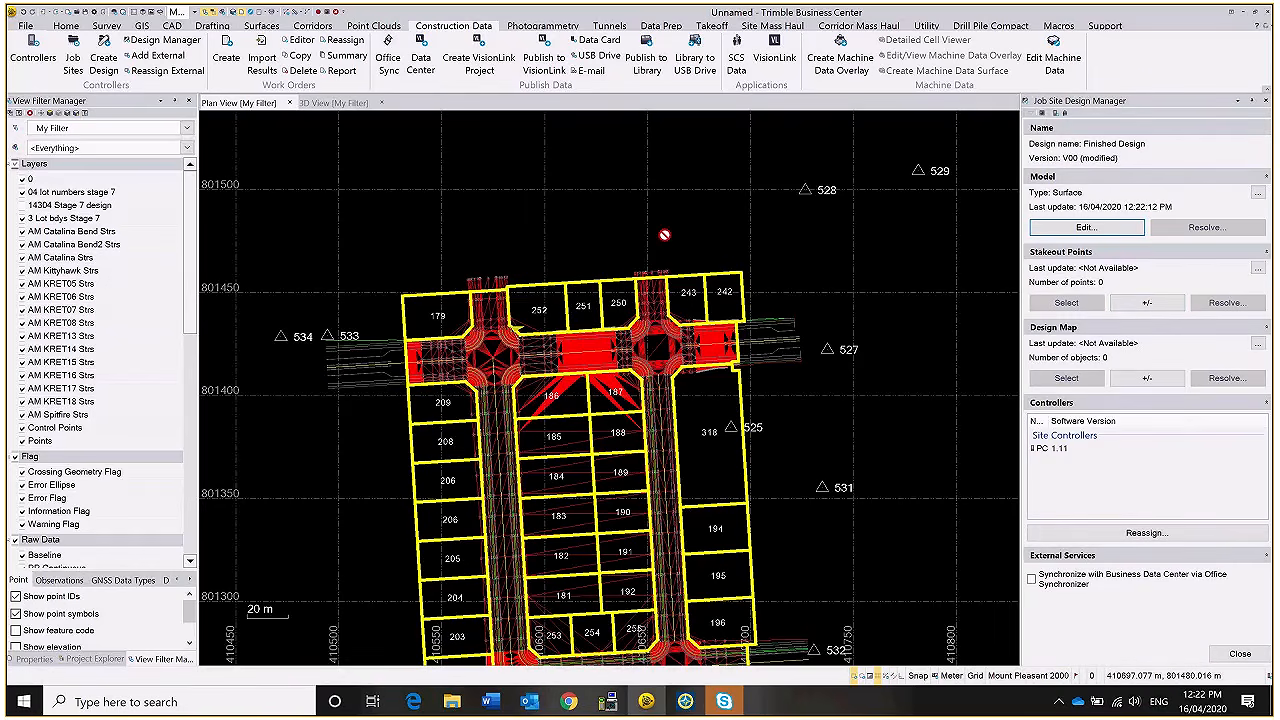
- Hide the Control Points layer and all surfaces in the plan view
{"action": "scroll", "coordinate": [596, 246], "scroll_direction": "down", "scroll_amount": 3}
{"action": "scroll", "coordinate": [596, 246], "scroll_direction": "down", "scroll_amount": 2}
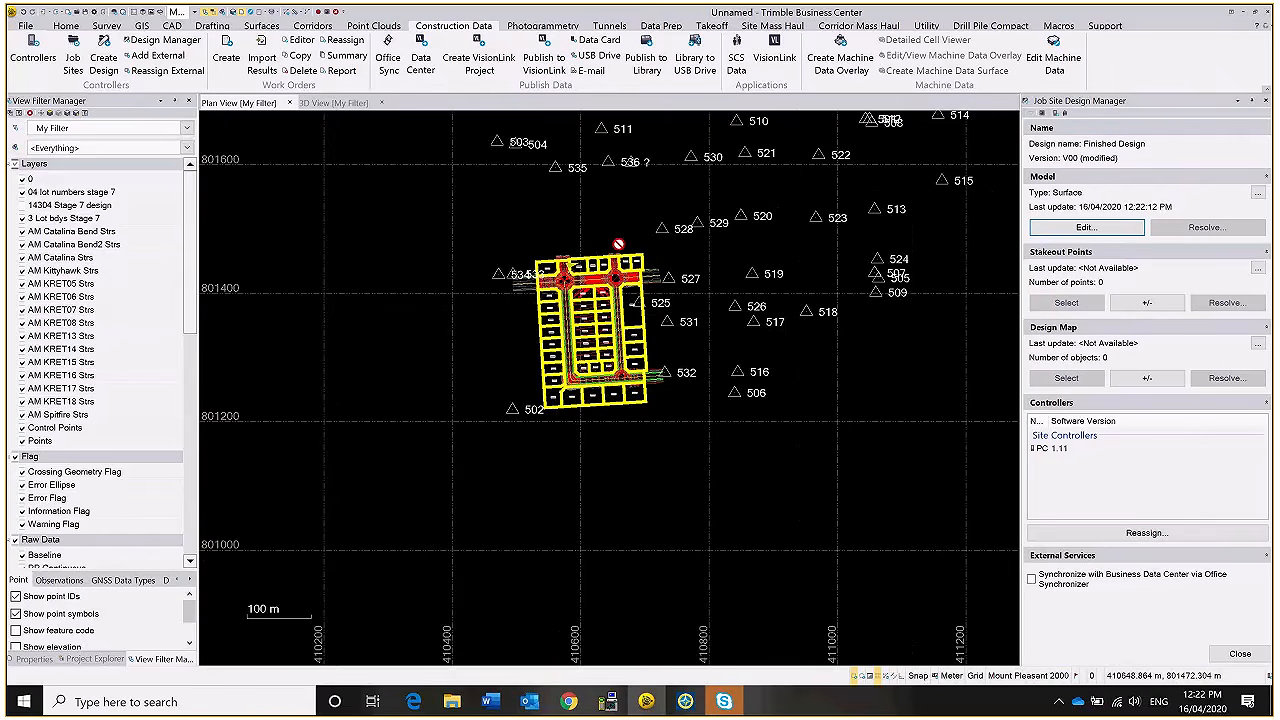
{"action": "middle_click_drag", "start_coordinate": [618, 244], "coordinate": [590, 371]}
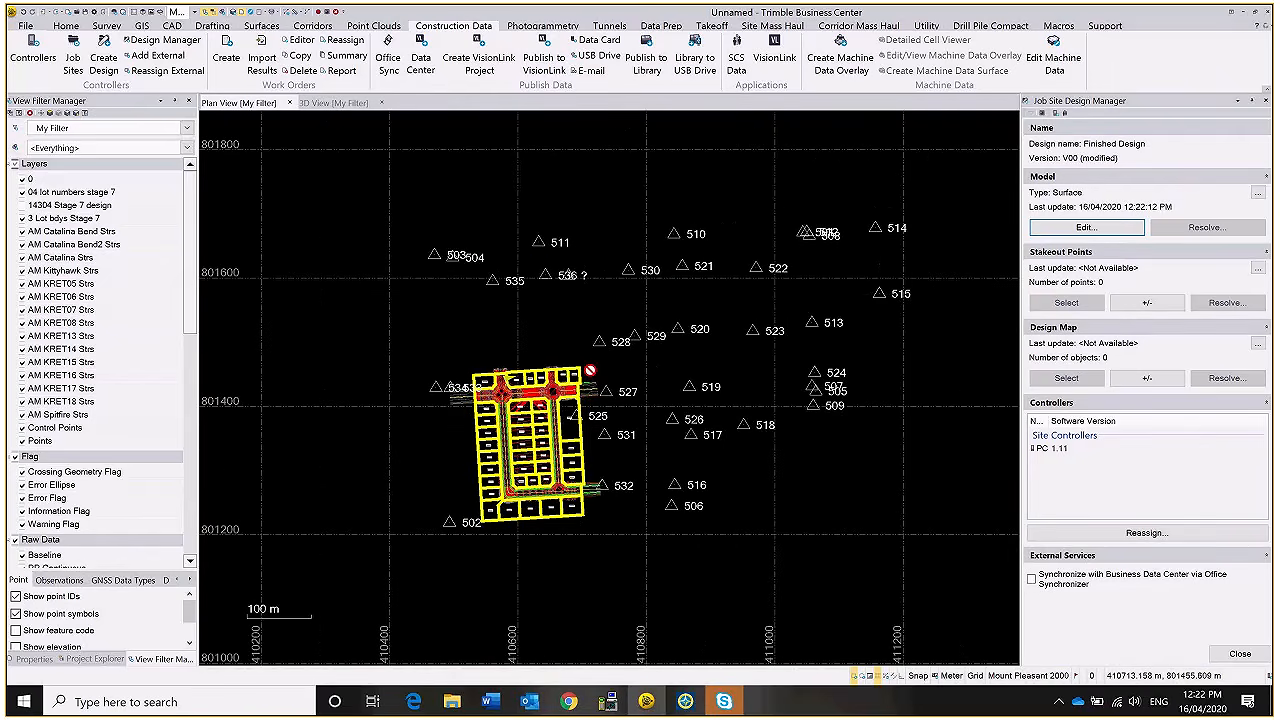
{"action": "scroll", "coordinate": [590, 371], "scroll_direction": "up", "scroll_amount": 1}
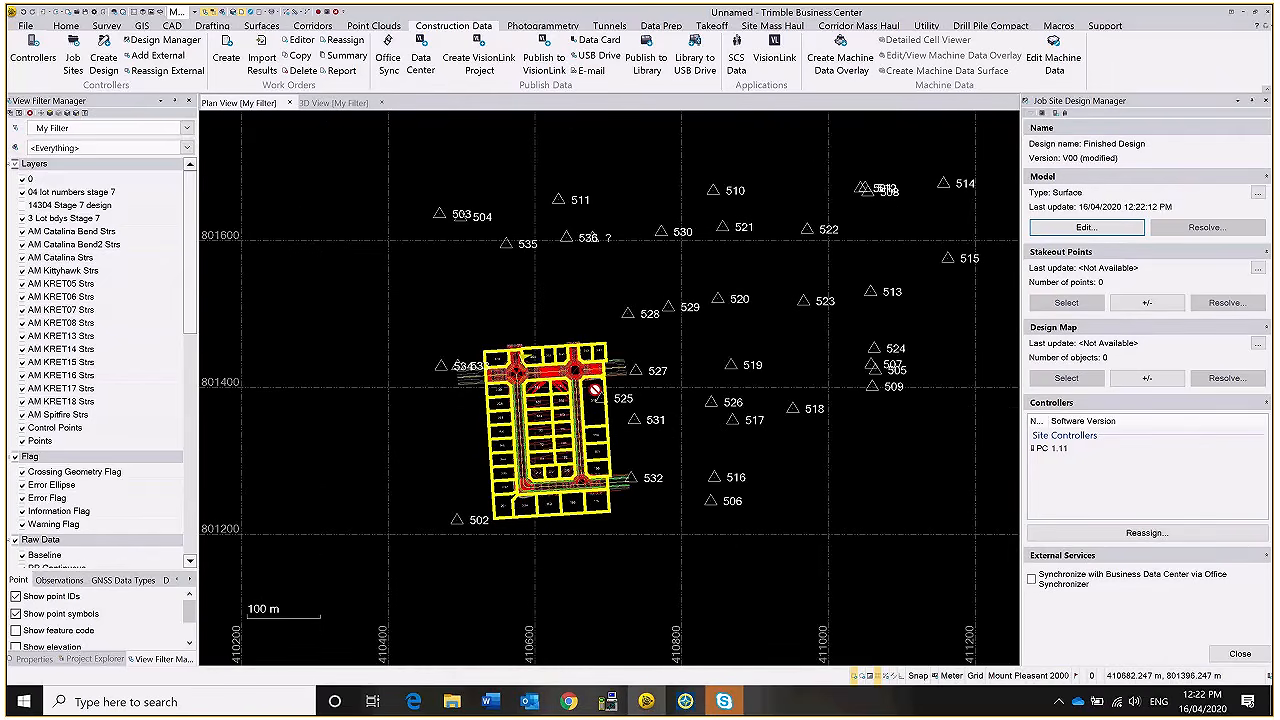
{"action": "scroll", "coordinate": [594, 389], "scroll_direction": "up", "scroll_amount": 2}
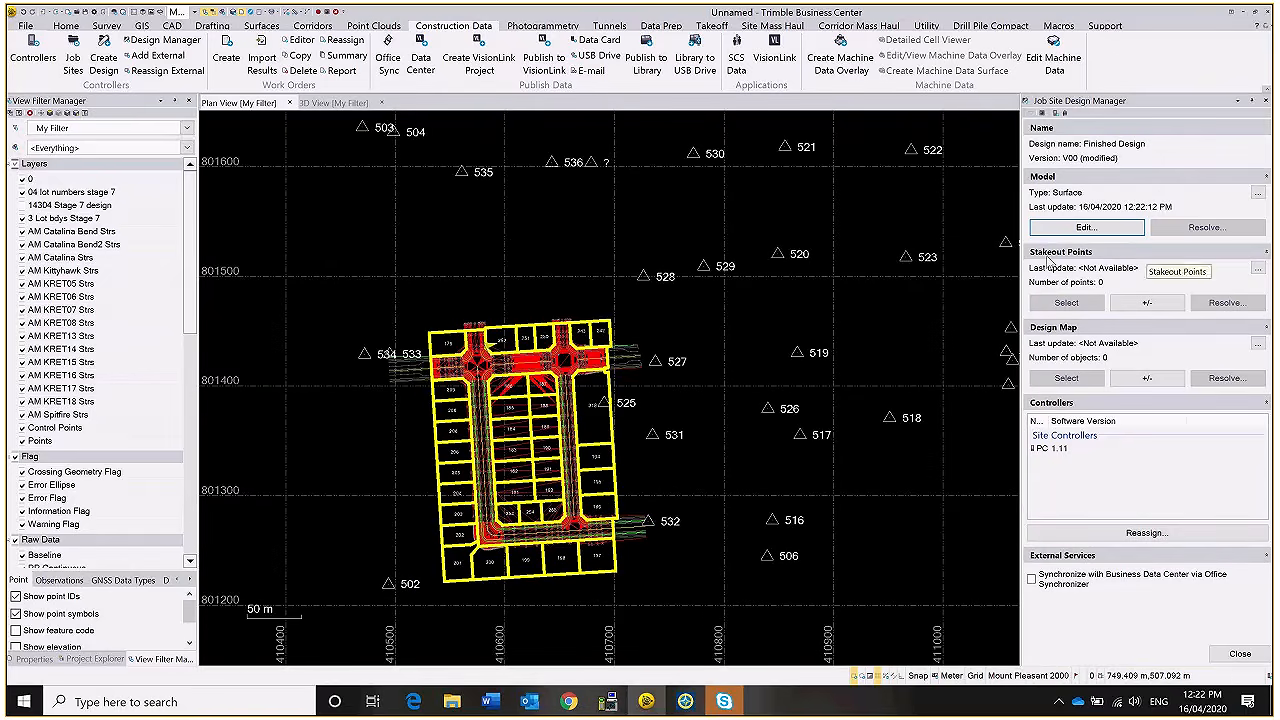
{"action": "left_click", "coordinate": [22, 428]}
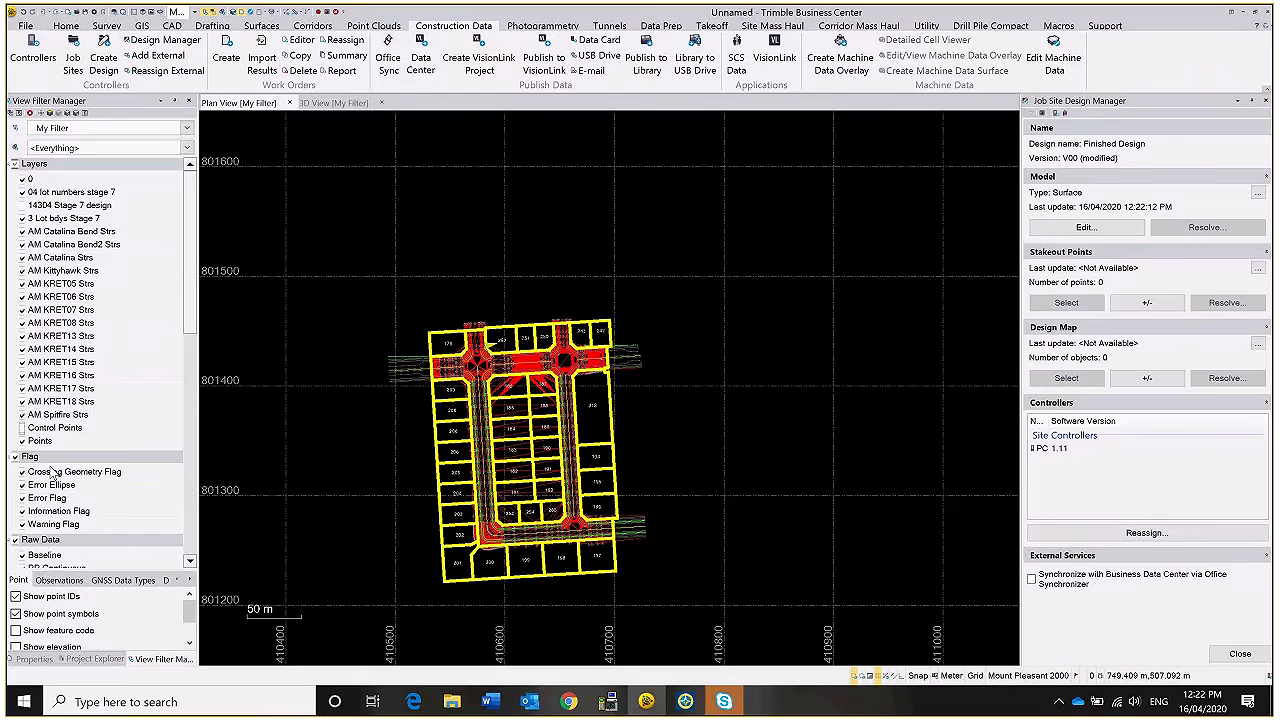
{"action": "scroll", "coordinate": [117, 462], "scroll_direction": "down", "scroll_amount": 4}
{"action": "scroll", "coordinate": [117, 462], "scroll_direction": "down", "scroll_amount": 5}
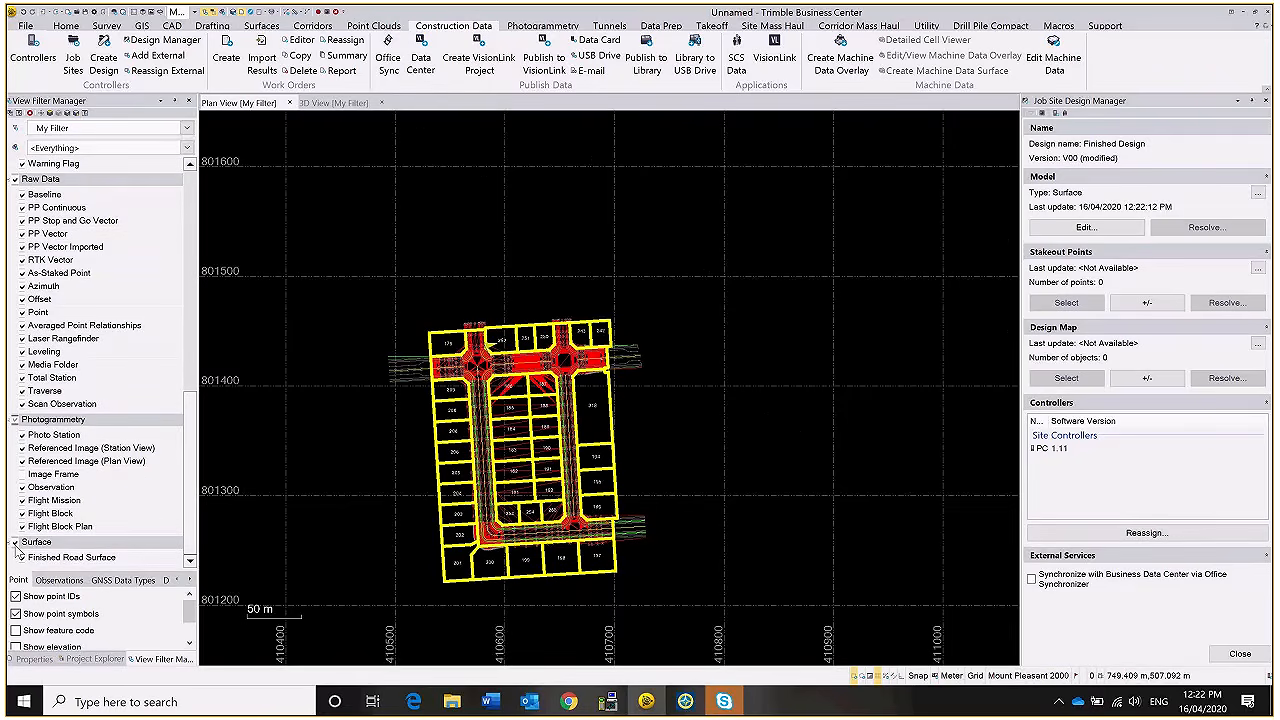
{"action": "left_click", "coordinate": [15, 542]}
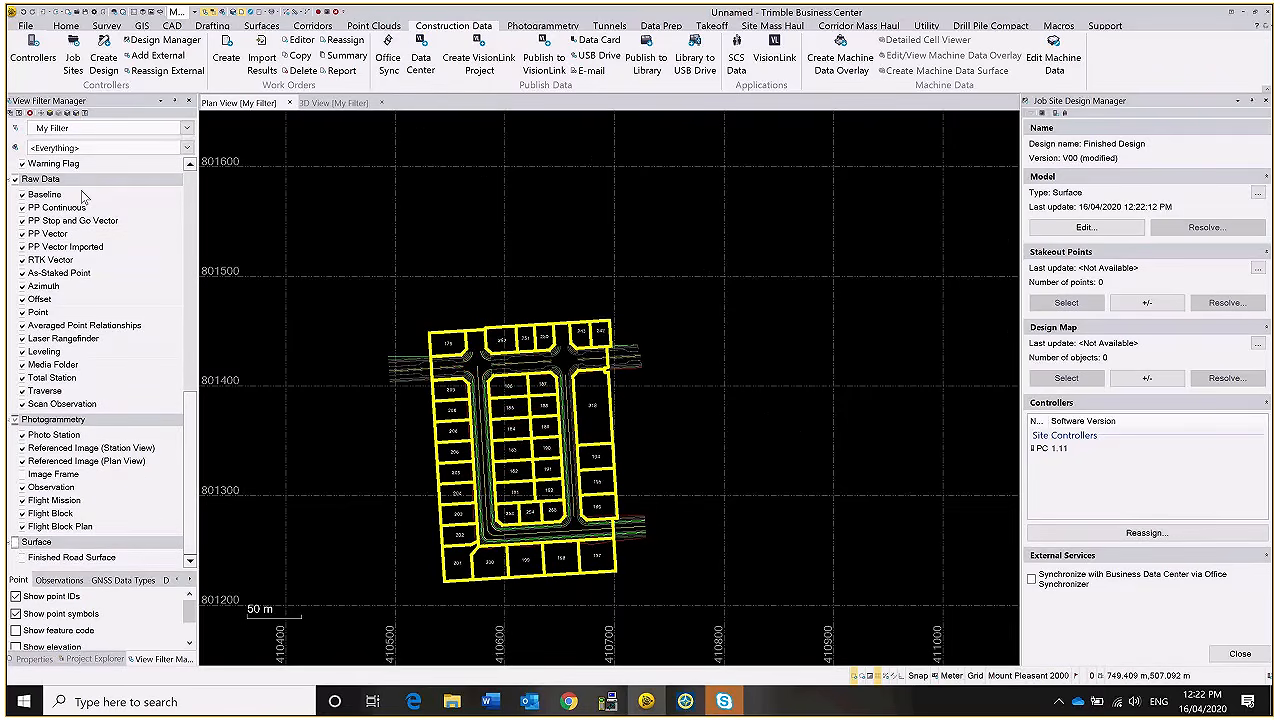
- Hide the 04 lot numbers stage 7 and 3 Lot bdys Stage 7 layers so only the road strings show
{"action": "scroll", "coordinate": [84, 197], "scroll_direction": "up", "scroll_amount": 9}
{"action": "left_click", "coordinate": [22, 192]}
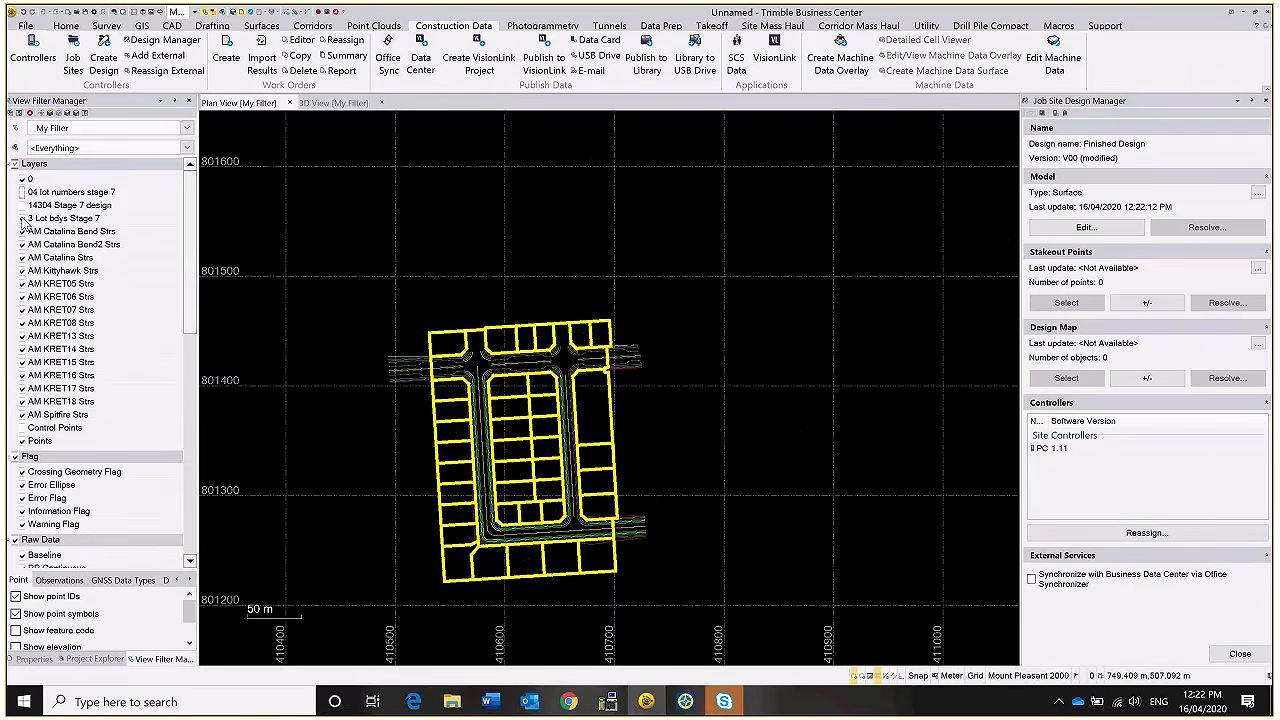
{"action": "left_click", "coordinate": [22, 218]}
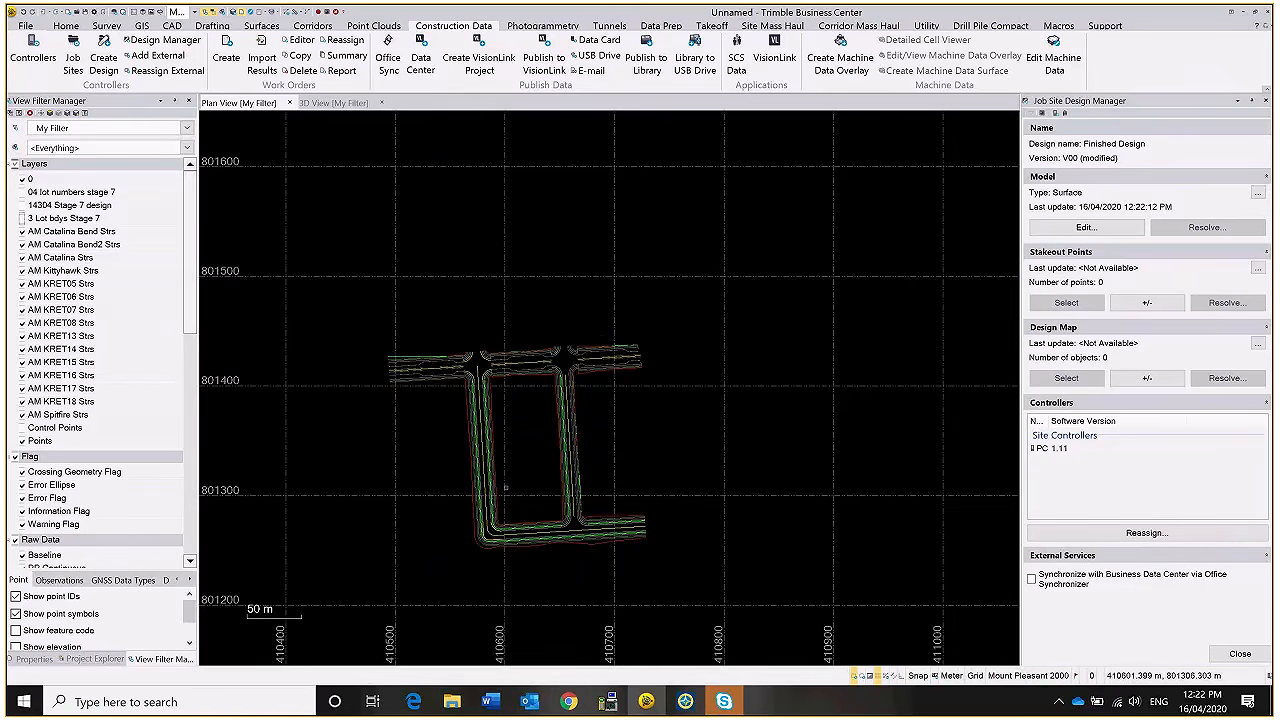
- Add all visible road strings to the Finished Design's design map, close the design manager and clear the selection
{"action": "scroll", "coordinate": [505, 487], "scroll_direction": "up", "scroll_amount": 3}
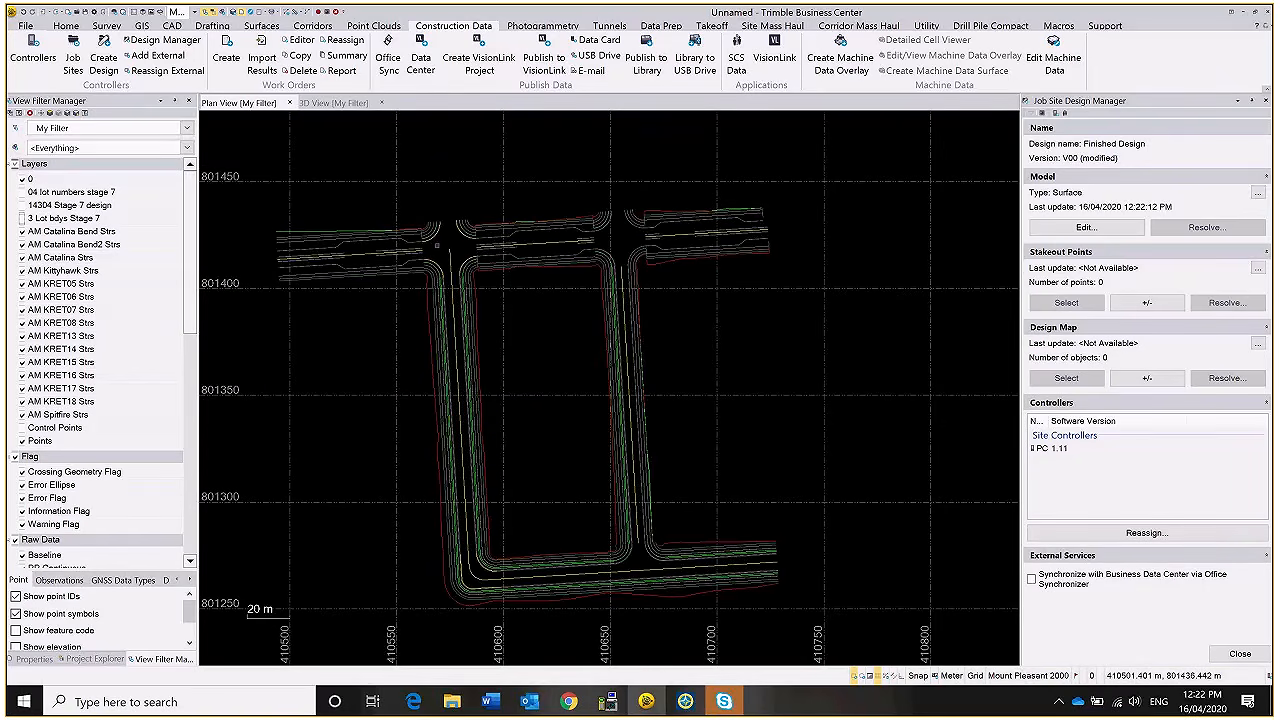
{"action": "scroll", "coordinate": [594, 341], "scroll_direction": "down", "scroll_amount": 1}
{"action": "left_click", "coordinate": [1146, 378]}
{"action": "left_click", "coordinate": [1231, 154]}
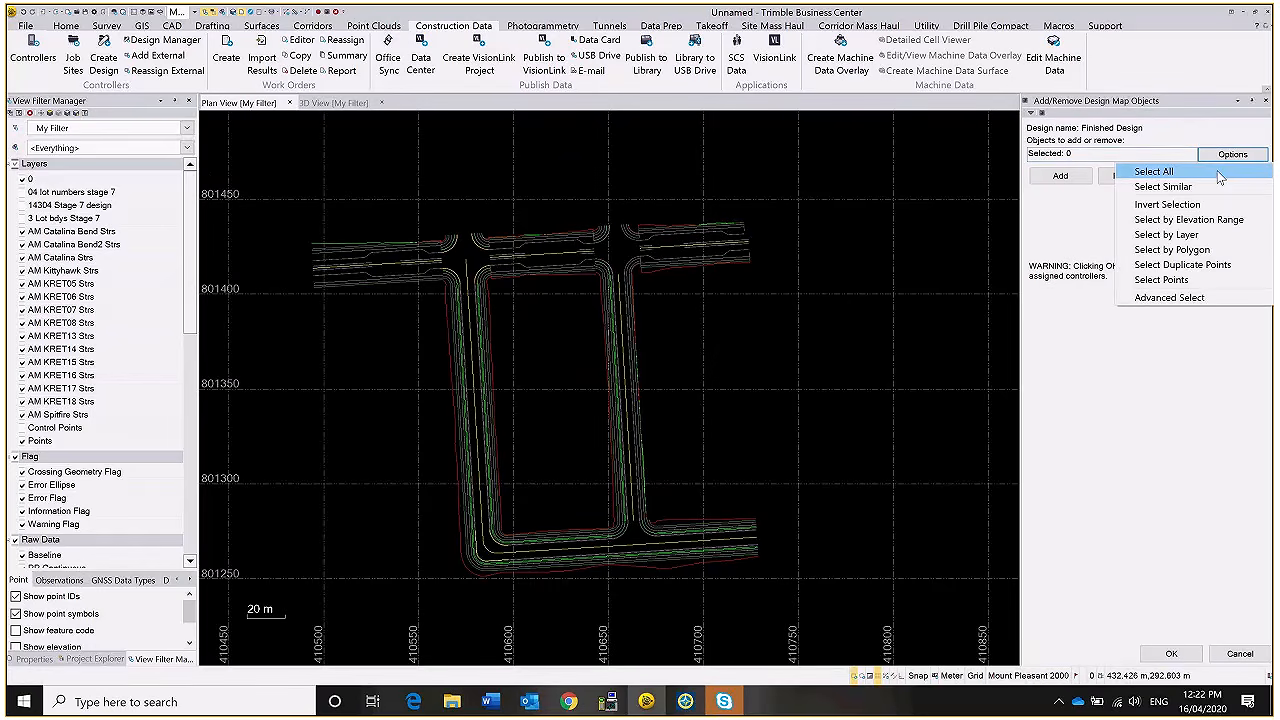
{"action": "left_click", "coordinate": [1154, 172]}
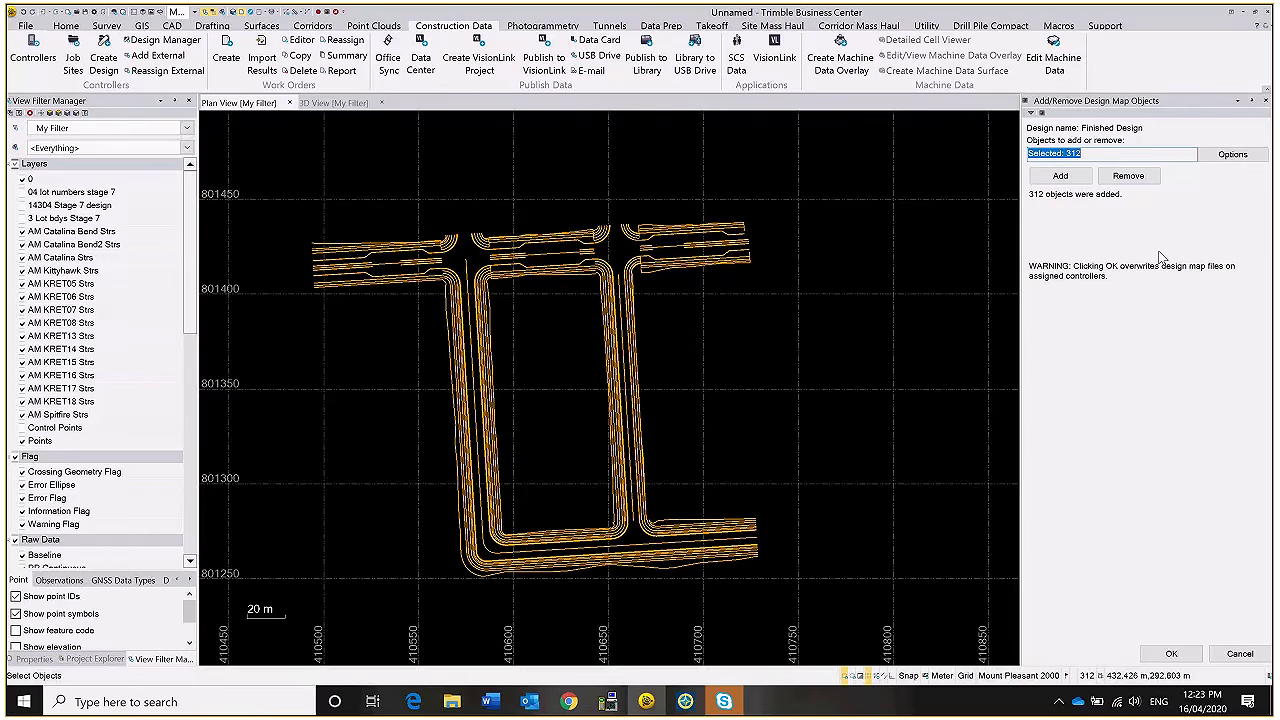
{"action": "left_click", "coordinate": [1086, 174]}
{"action": "left_click", "coordinate": [1171, 653]}
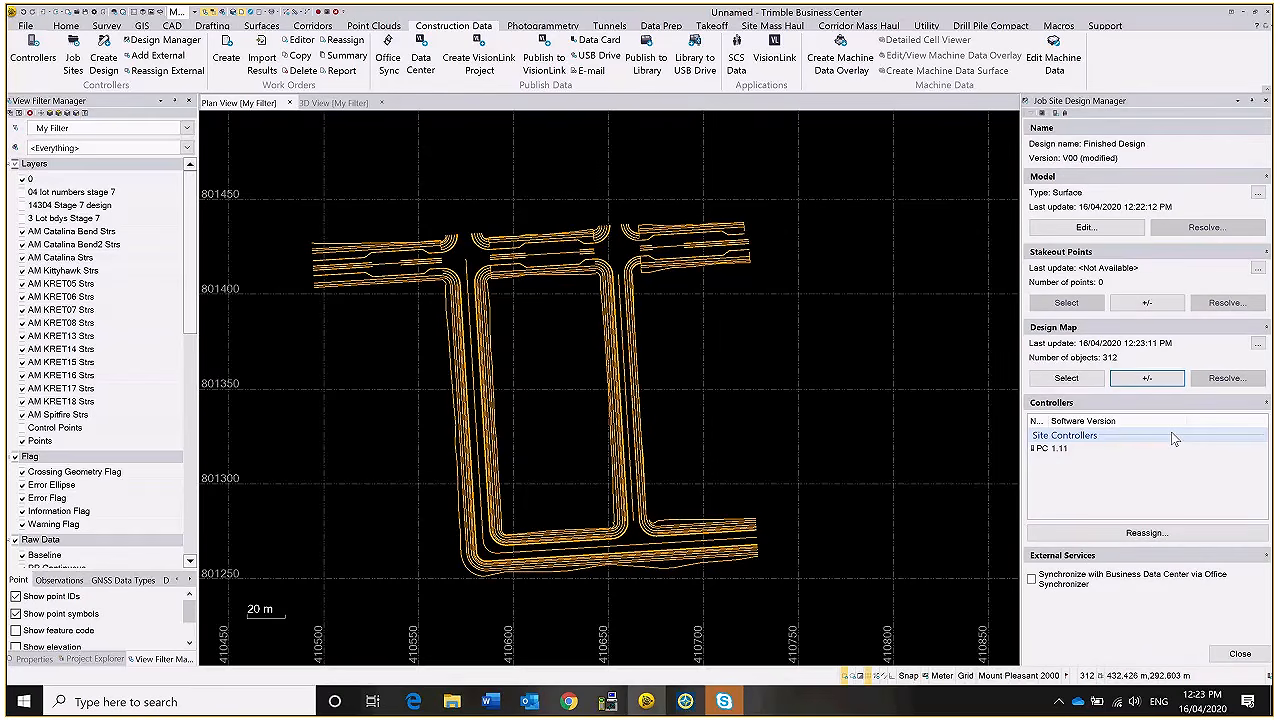
{"action": "left_click", "coordinate": [1241, 655]}
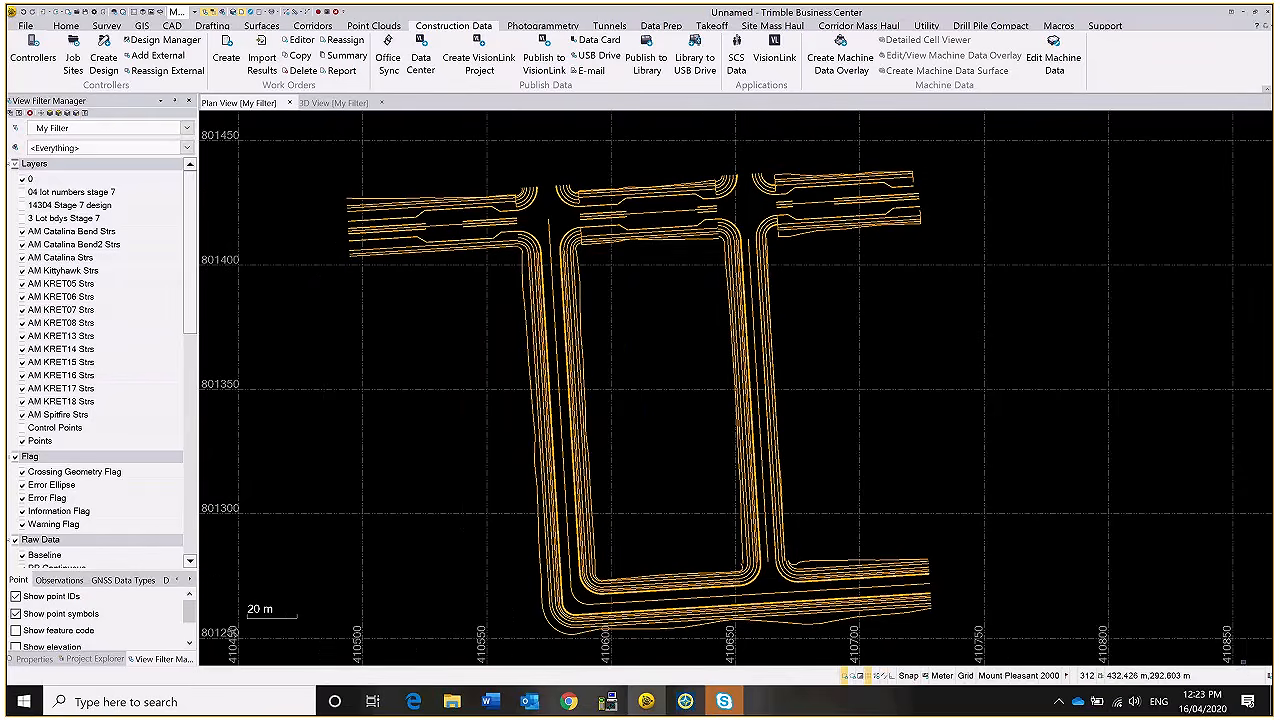
{"action": "left_click", "coordinate": [940, 211]}
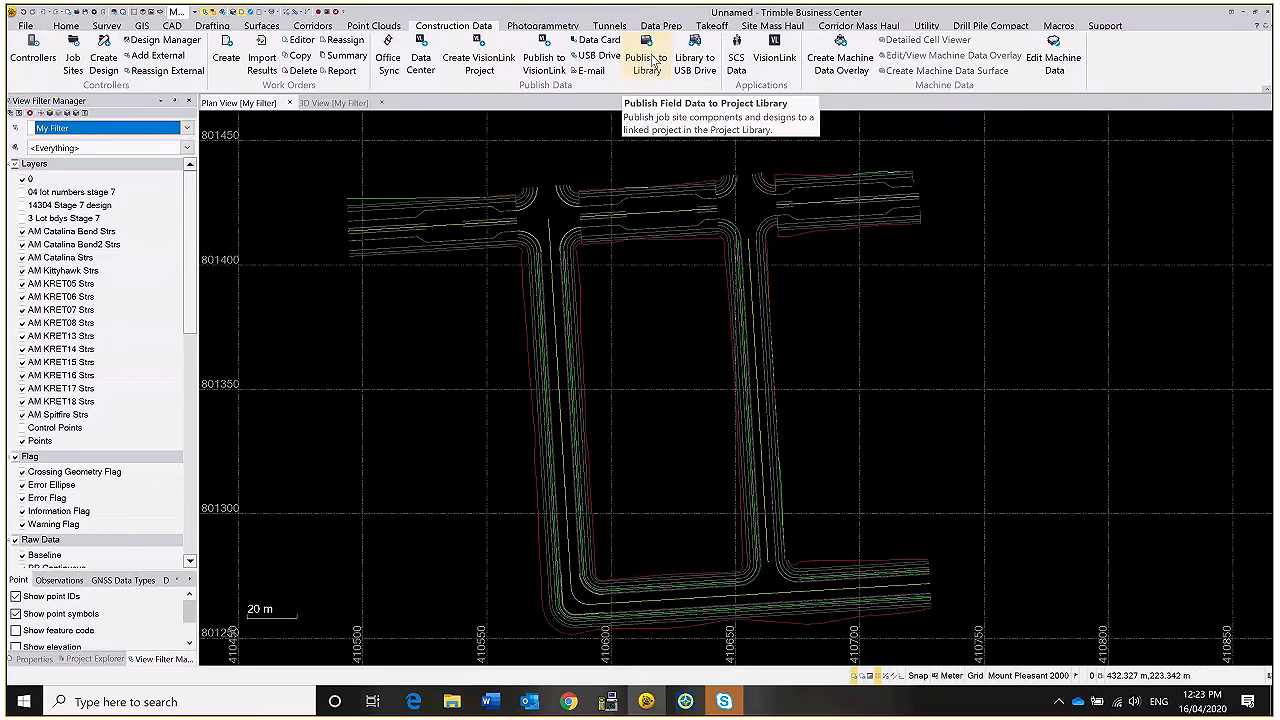
- Publish the Site Calibration, Control Points, Site Map and Finished Design to the Sitech NZ Road project library
{"action": "left_click", "coordinate": [652, 62]}
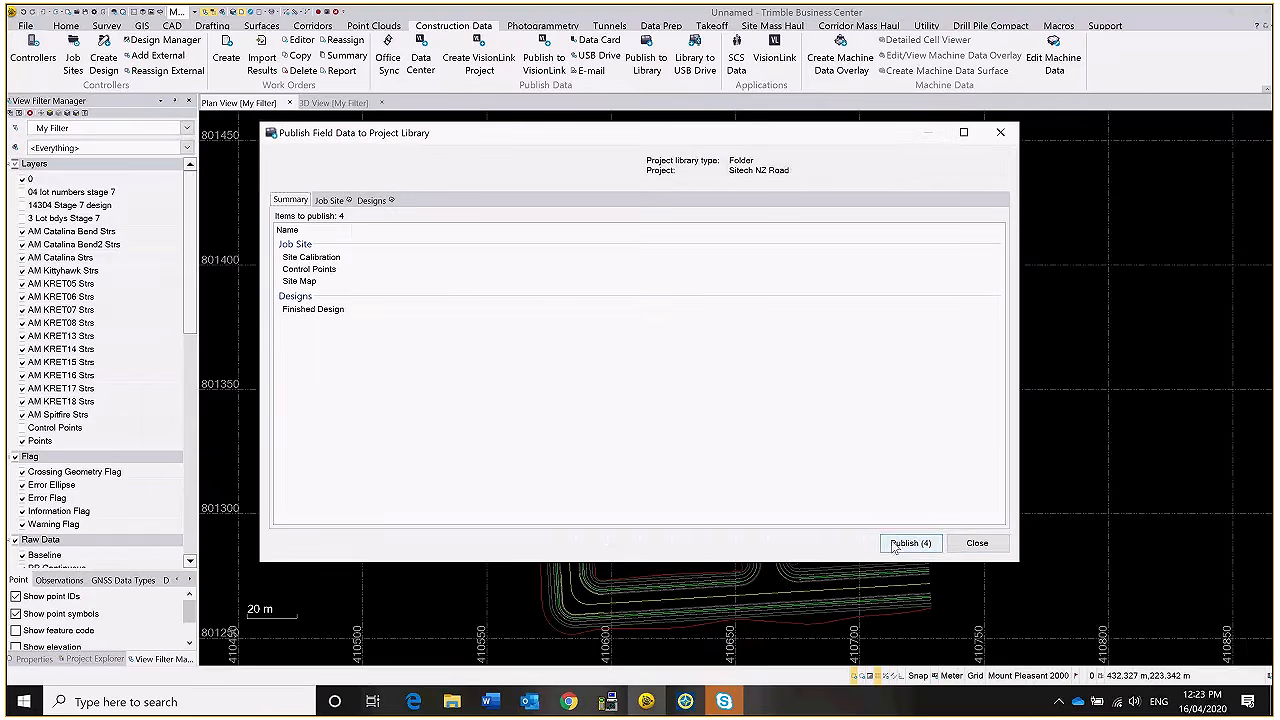
{"action": "left_click", "coordinate": [896, 545]}
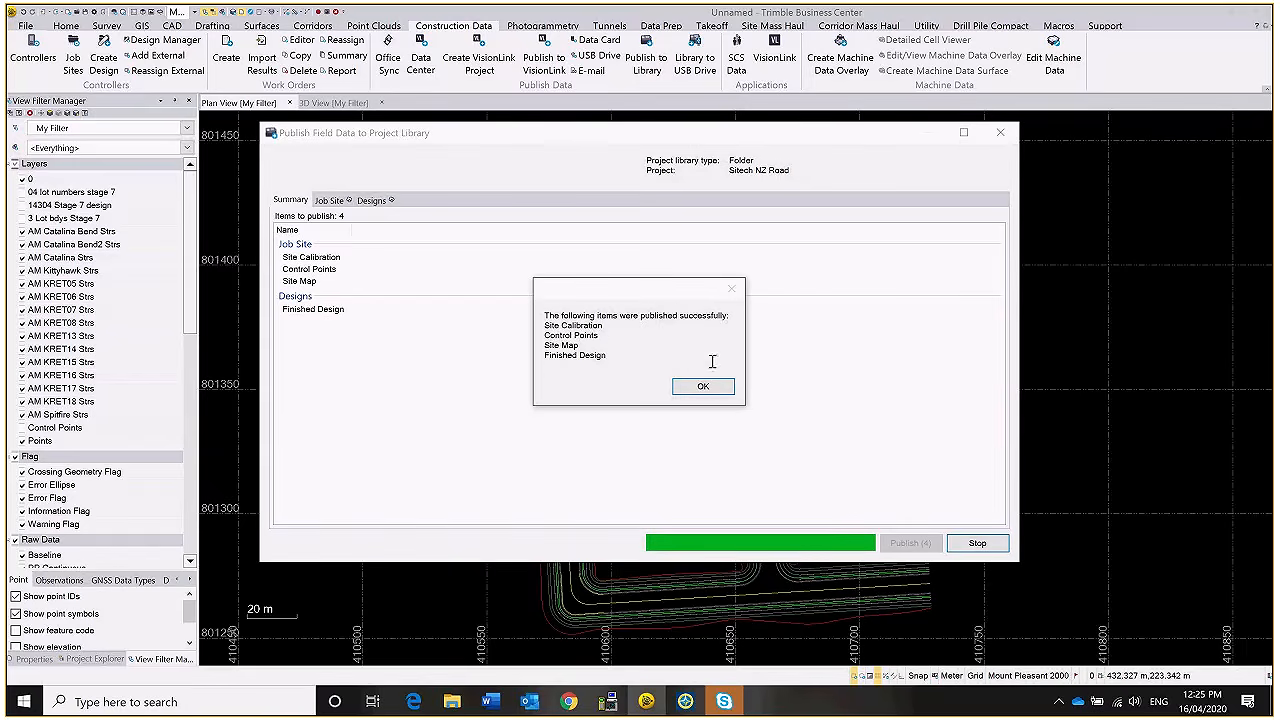
{"action": "left_click", "coordinate": [715, 392]}
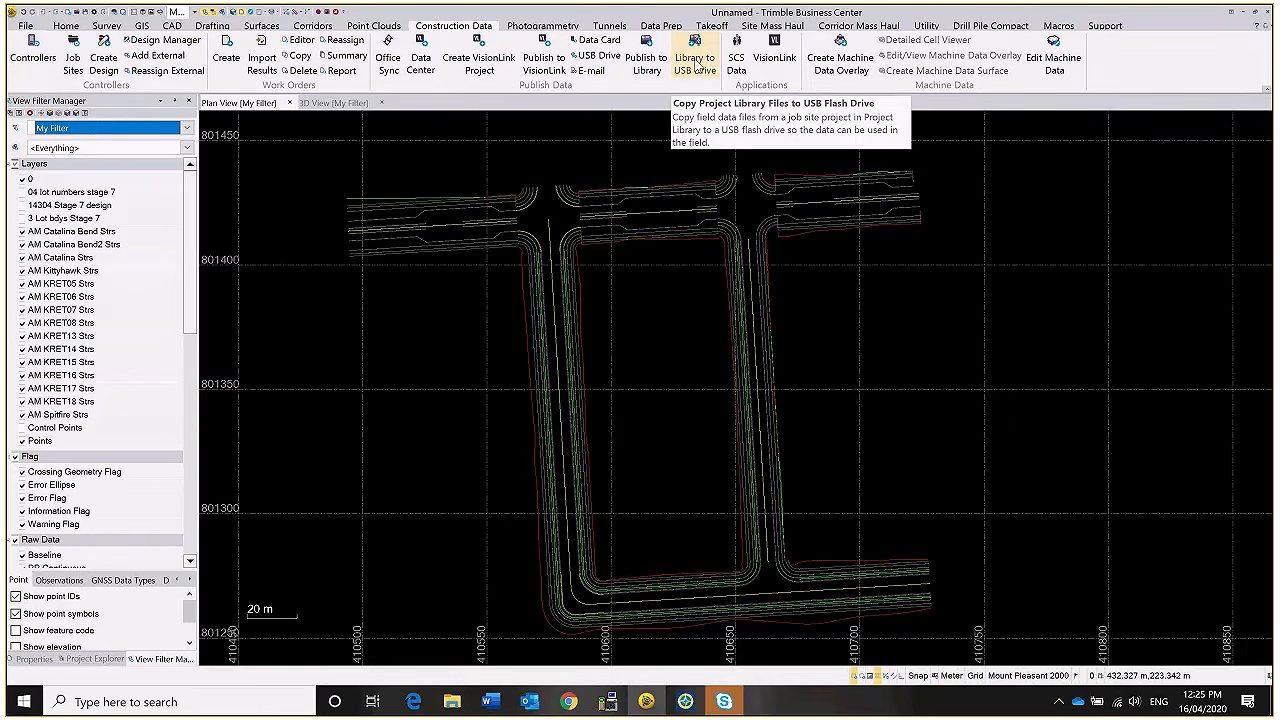
- Copy the four Sitech NZ Road project library files, using the Documents folder as the USB flash drive location
{"action": "left_click", "coordinate": [694, 56]}
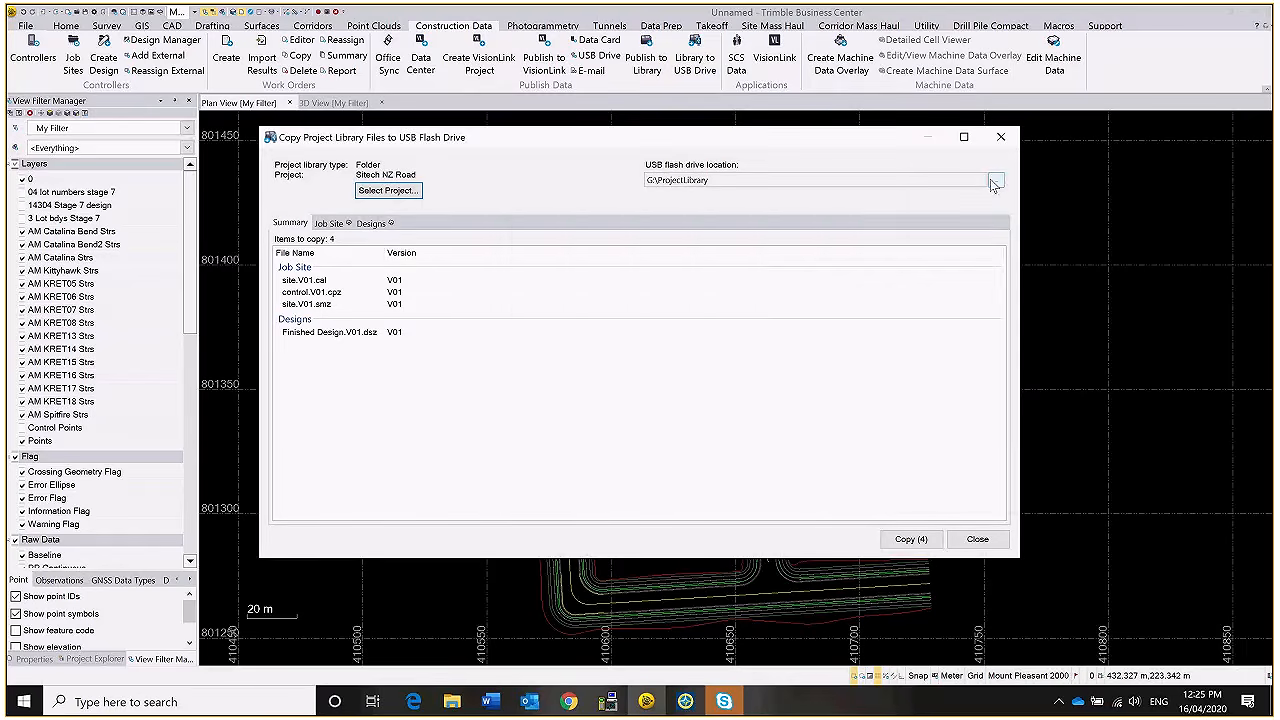
{"action": "left_click", "coordinate": [995, 181]}
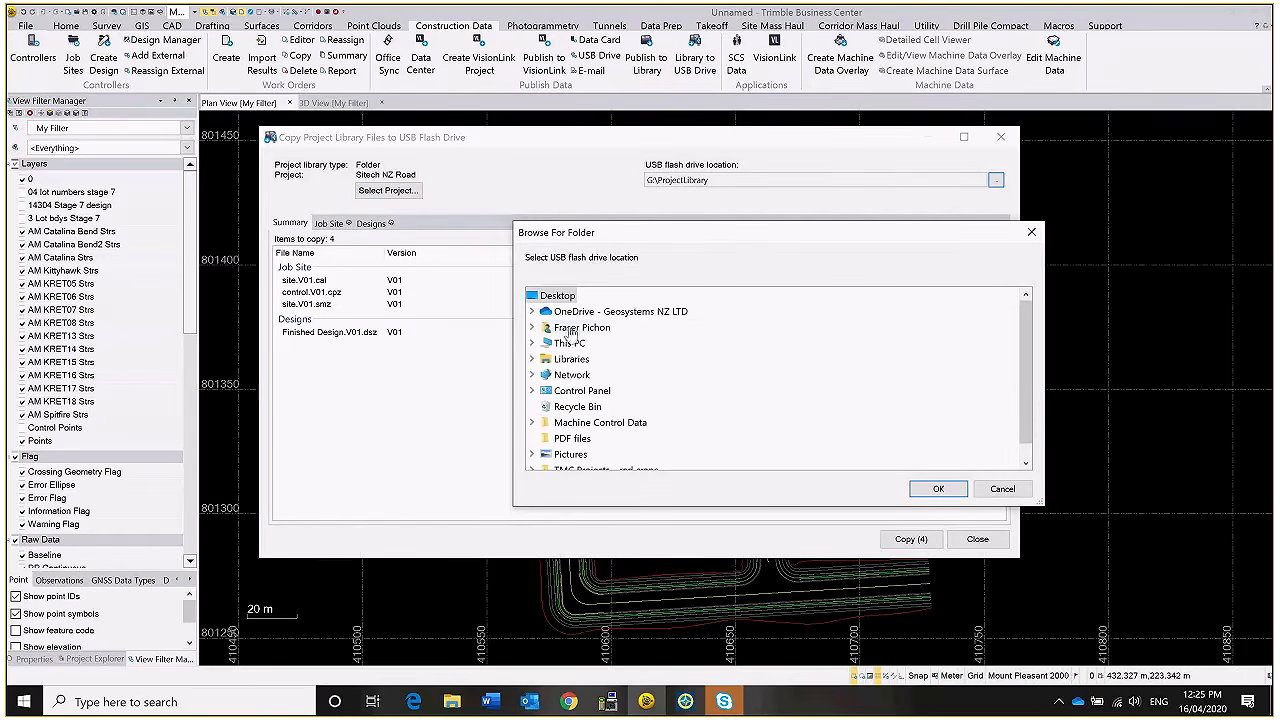
{"action": "left_click", "coordinate": [546, 359]}
{"action": "left_click", "coordinate": [592, 390]}
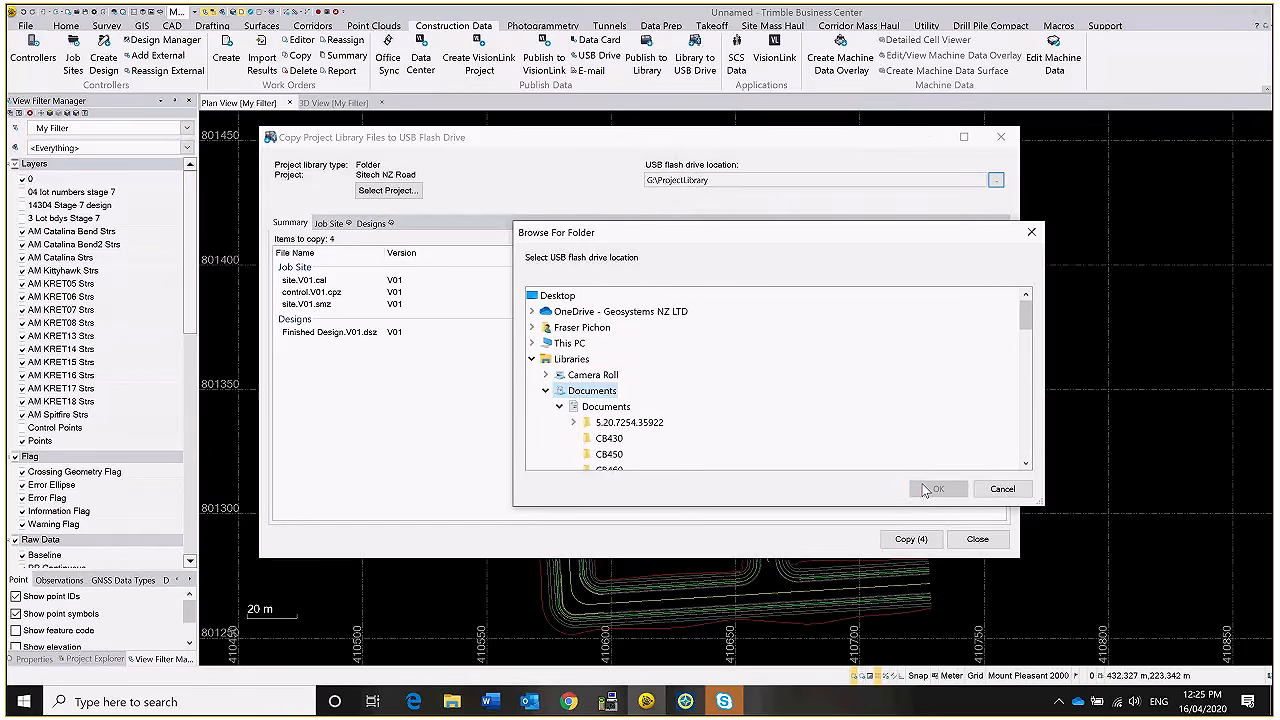
{"action": "double_click", "coordinate": [655, 421]}
{"action": "left_click", "coordinate": [672, 412]}
{"action": "scroll", "coordinate": [650, 400], "scroll_direction": "up", "scroll_amount": 2}
{"action": "left_click", "coordinate": [628, 391]}
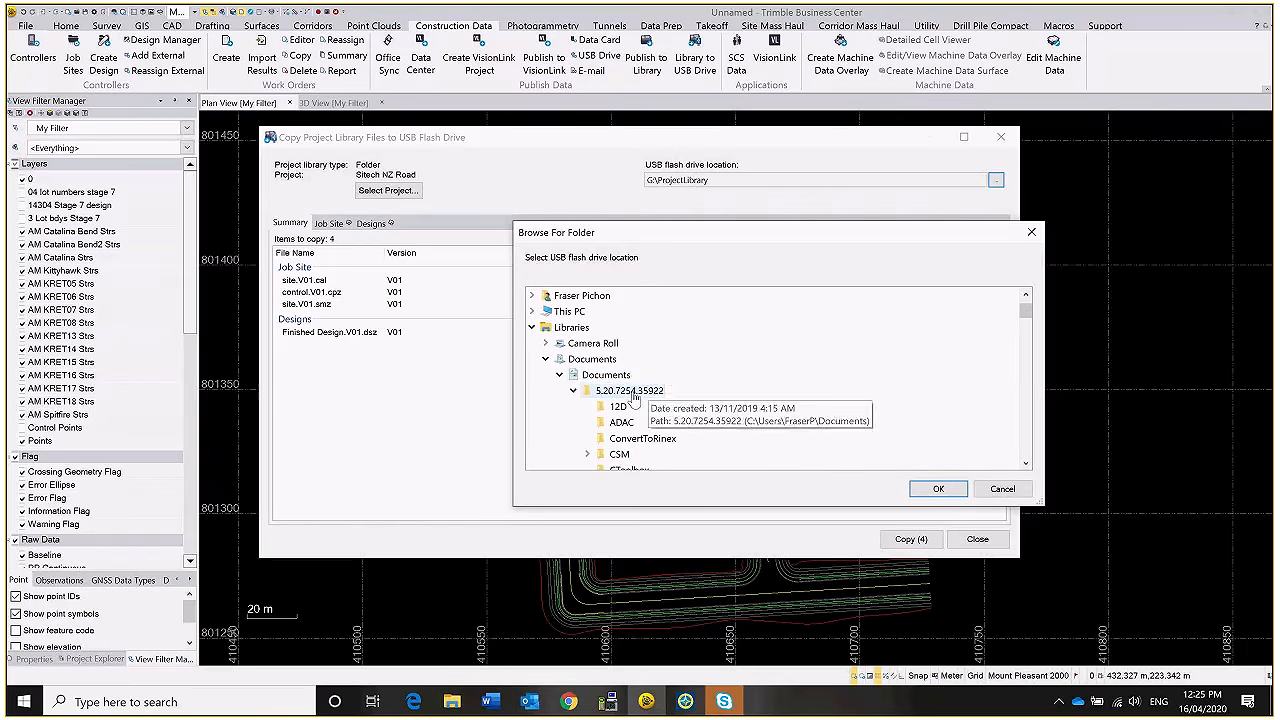
{"action": "left_click", "coordinate": [624, 374]}
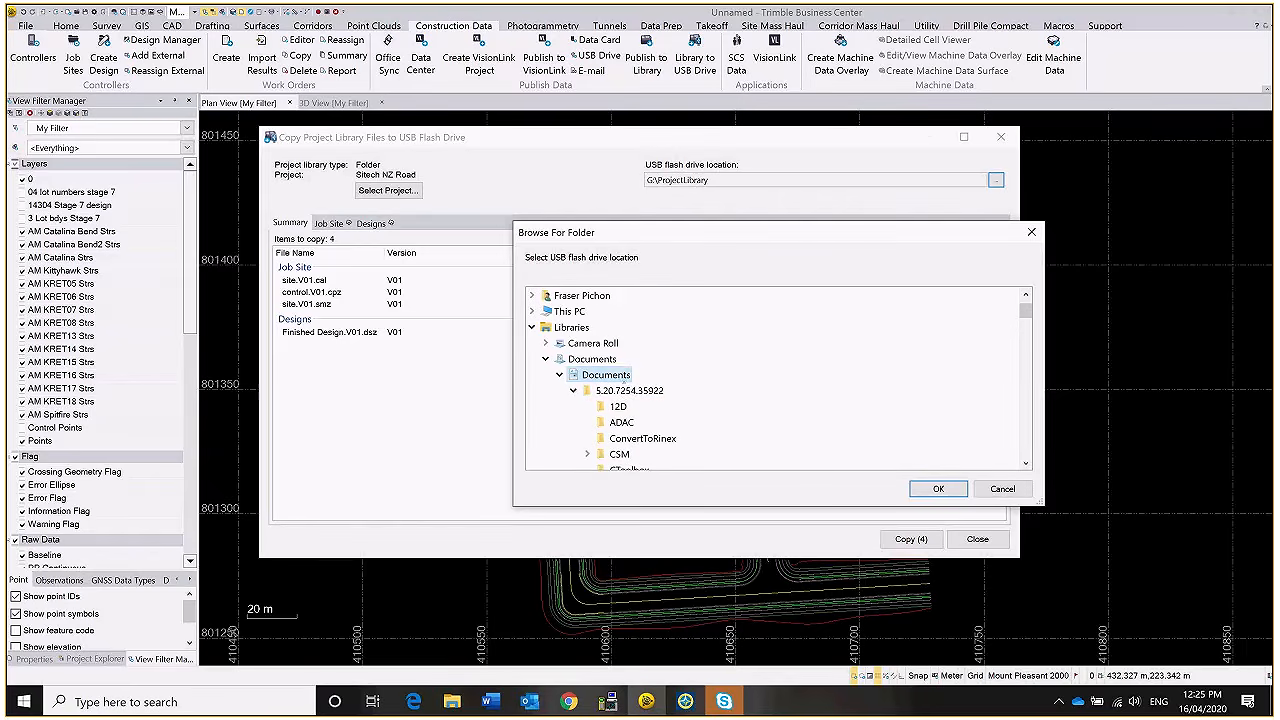
{"action": "left_click", "coordinate": [940, 490]}
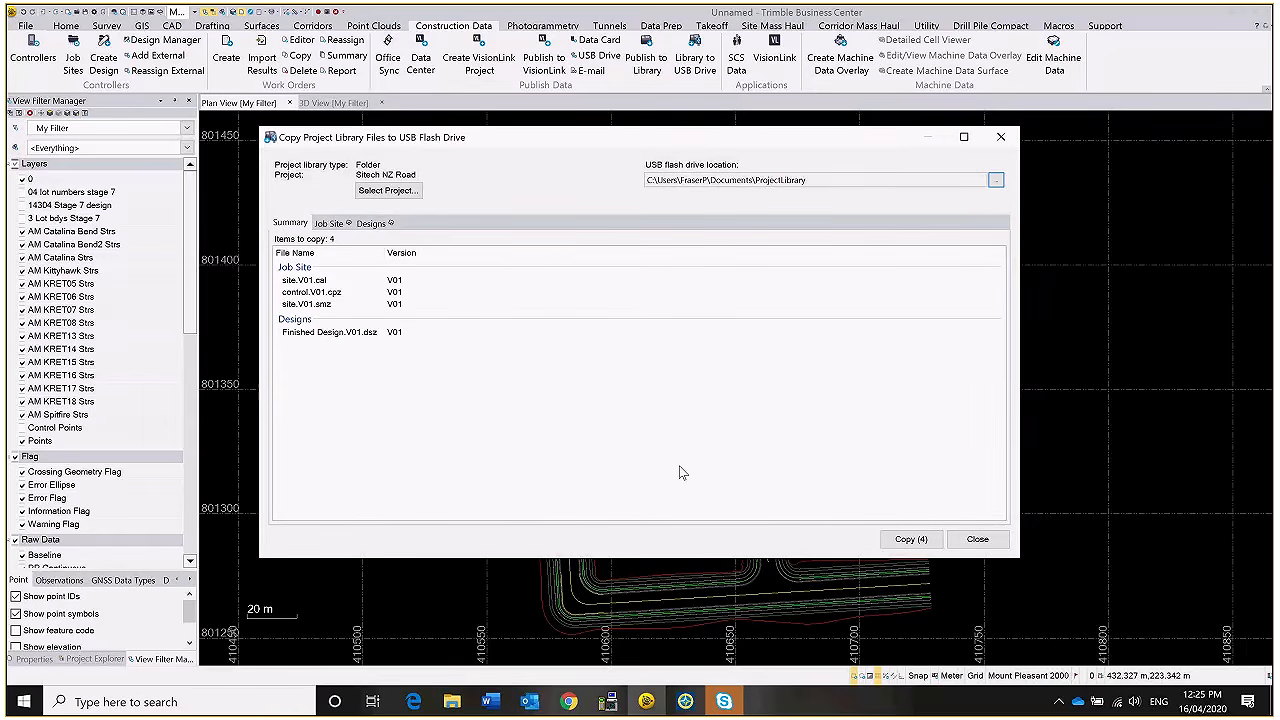
{"action": "left_click", "coordinate": [895, 537]}
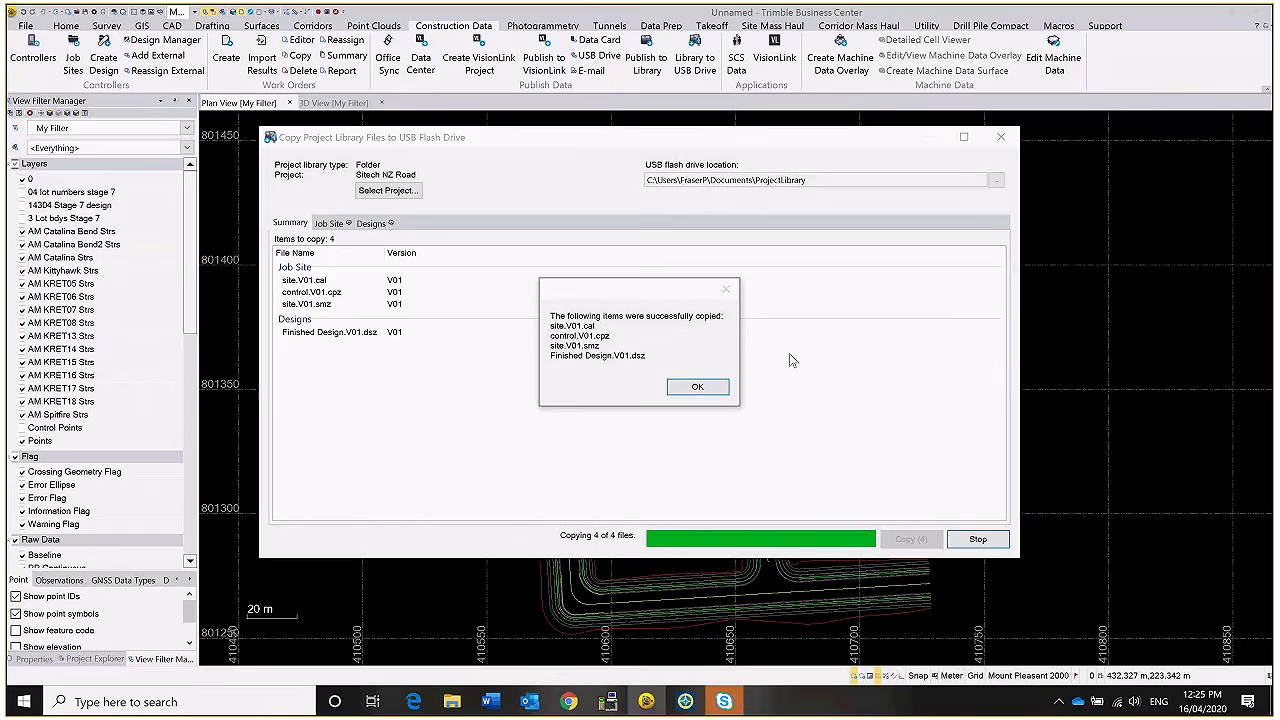
{"action": "left_click", "coordinate": [673, 389]}
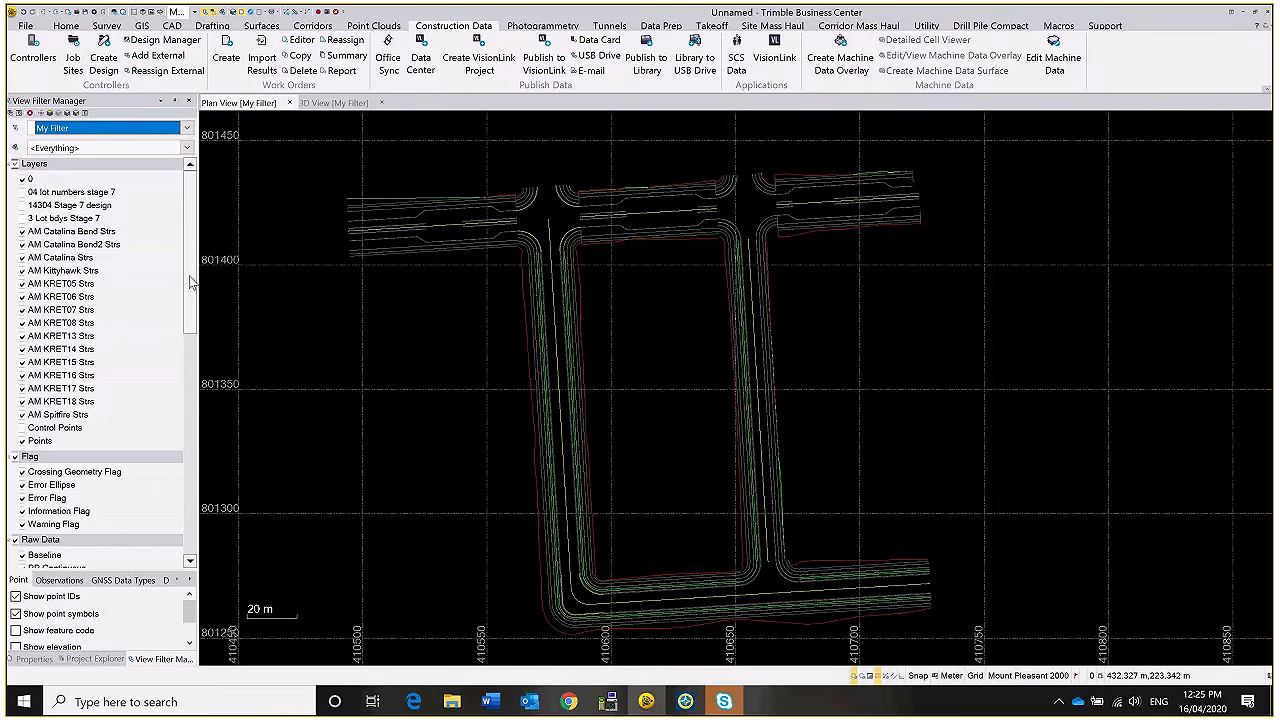
- Set up the job site's USB flash drive field data copy with designs in the "\All" folder, controller type GCS900 and software version 13.0
{"action": "mouse_move", "coordinate": [190, 277]}
{"action": "left_mouse_down"}
{"action": "mouse_move", "coordinate": [188, 310]}
{"action": "mouse_move", "coordinate": [189, 275]}
{"action": "left_mouse_up"}
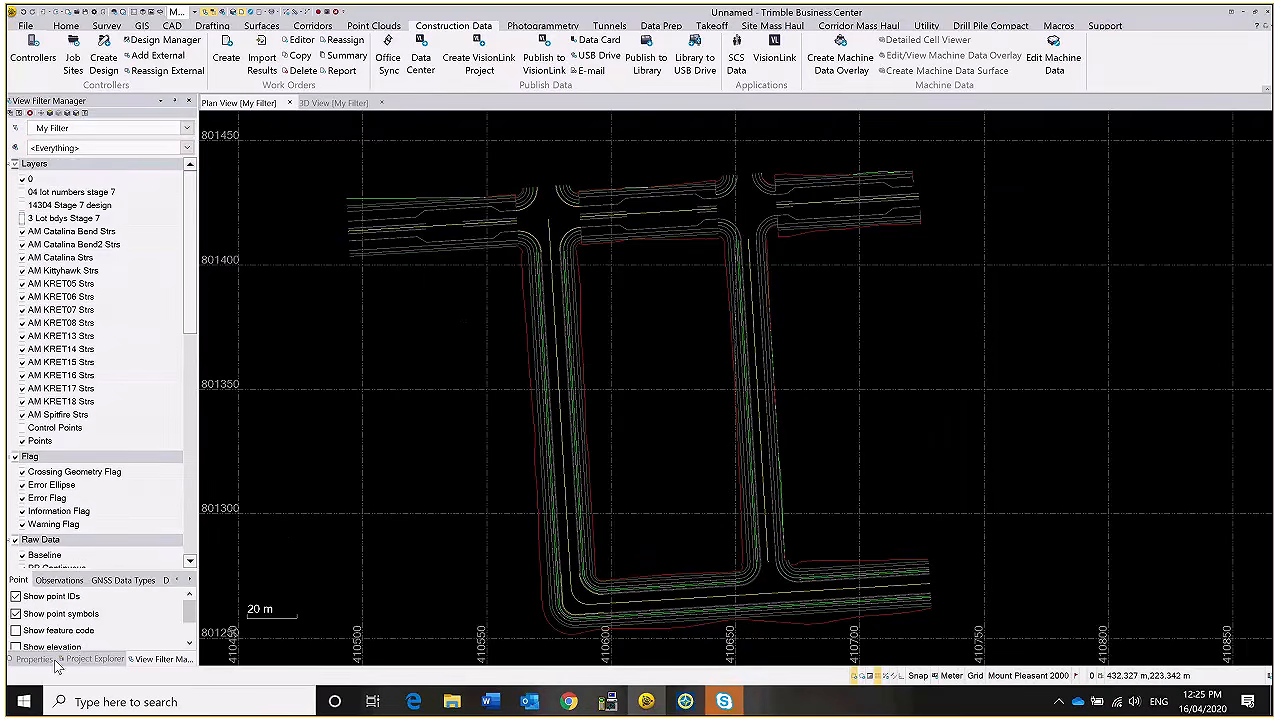
{"action": "left_click", "coordinate": [92, 659]}
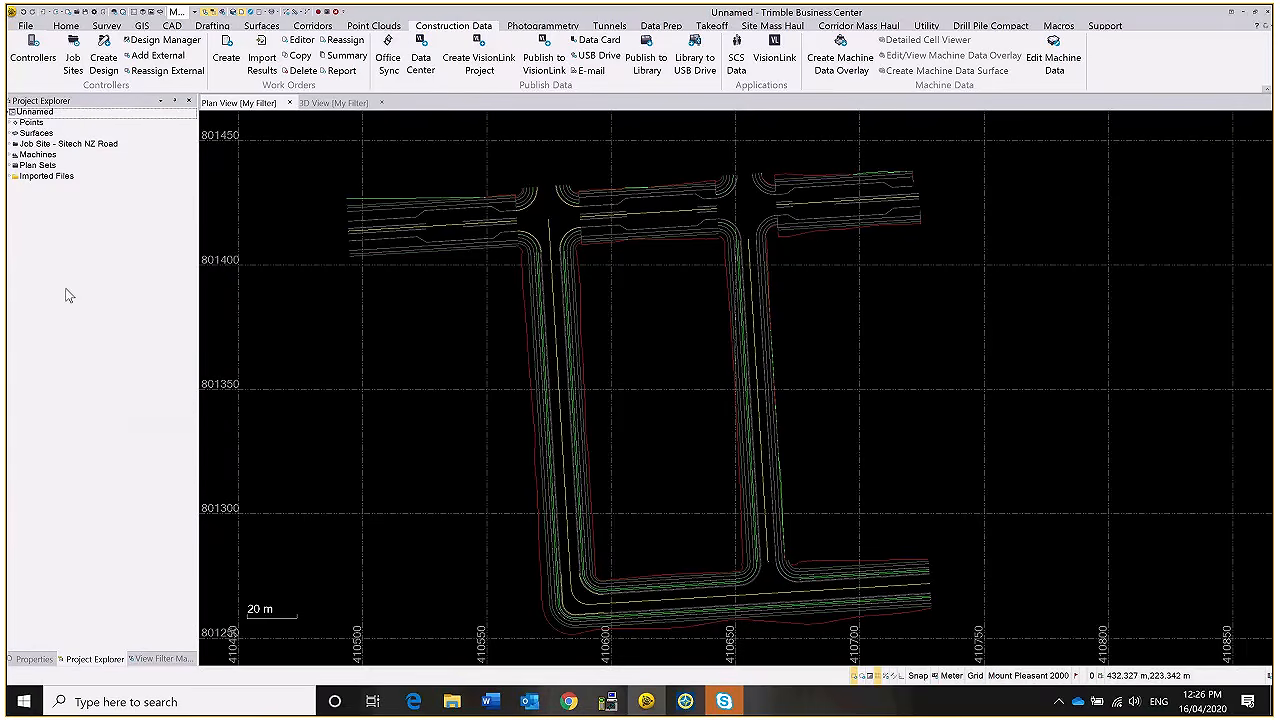
{"action": "left_click", "coordinate": [40, 145]}
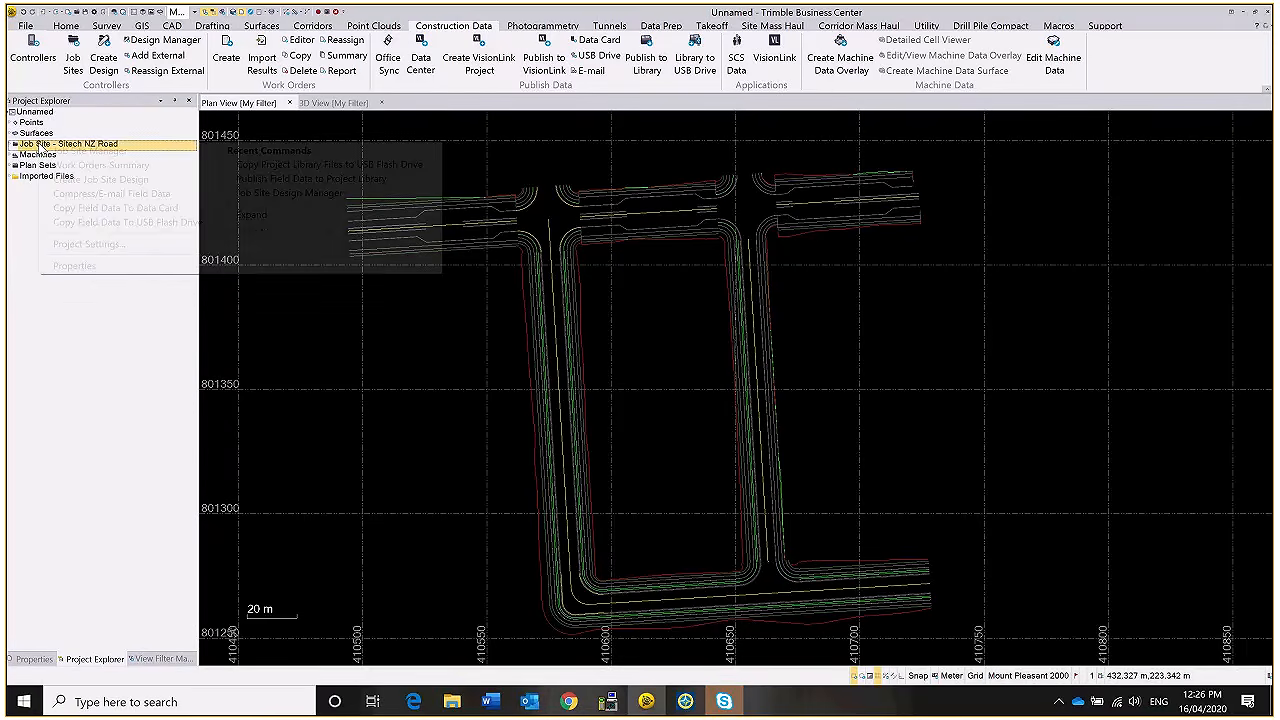
{"action": "right_click", "coordinate": [124, 148]}
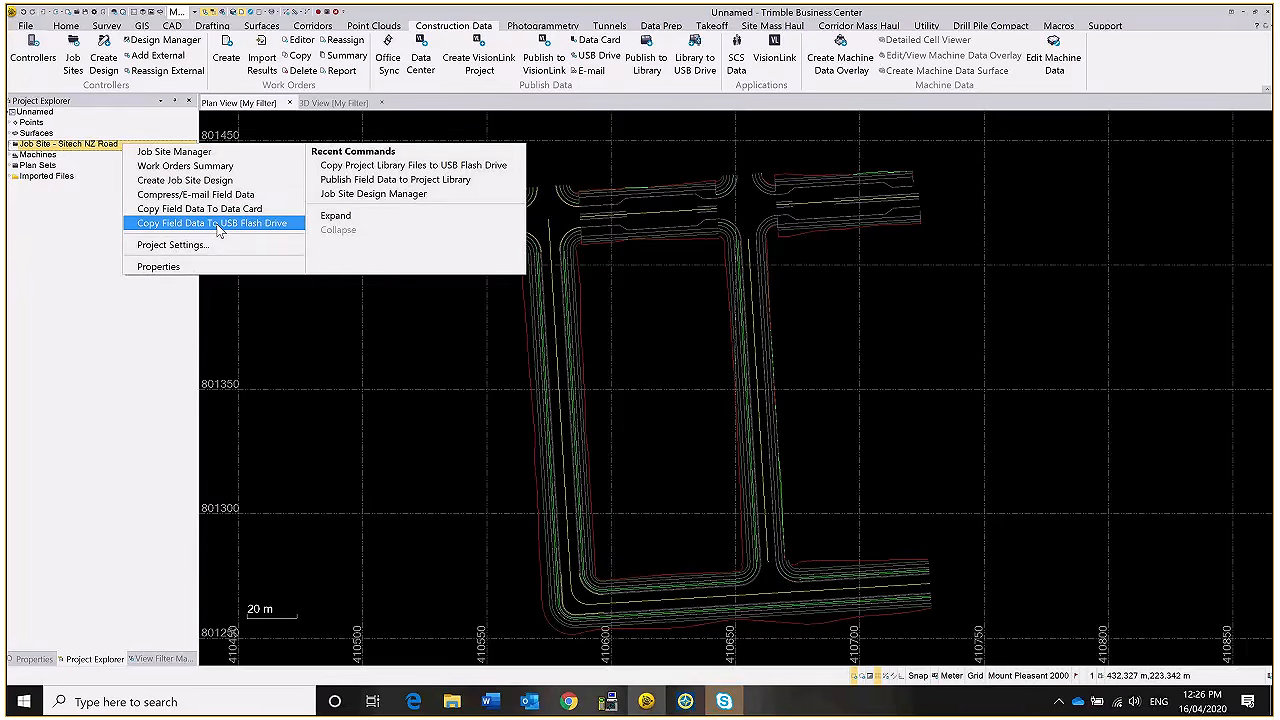
{"action": "left_click", "coordinate": [217, 225]}
{"action": "left_click", "coordinate": [447, 369]}
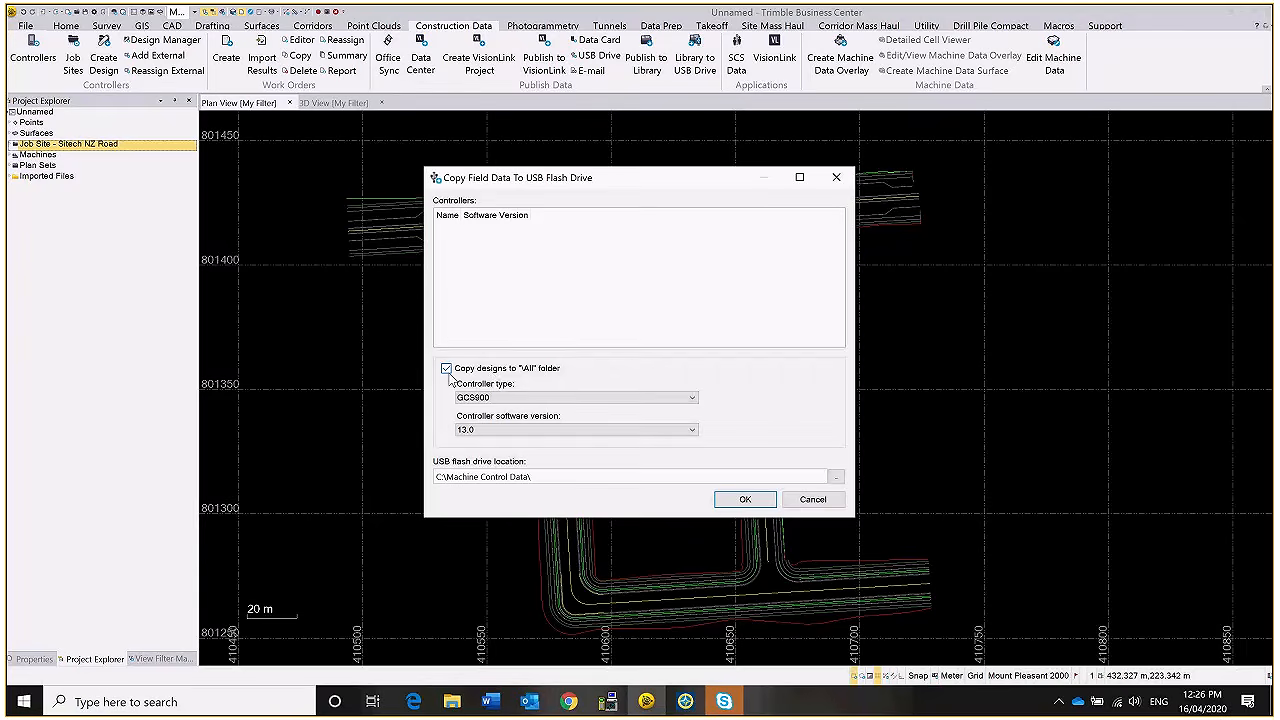
{"action": "left_click", "coordinate": [468, 398]}
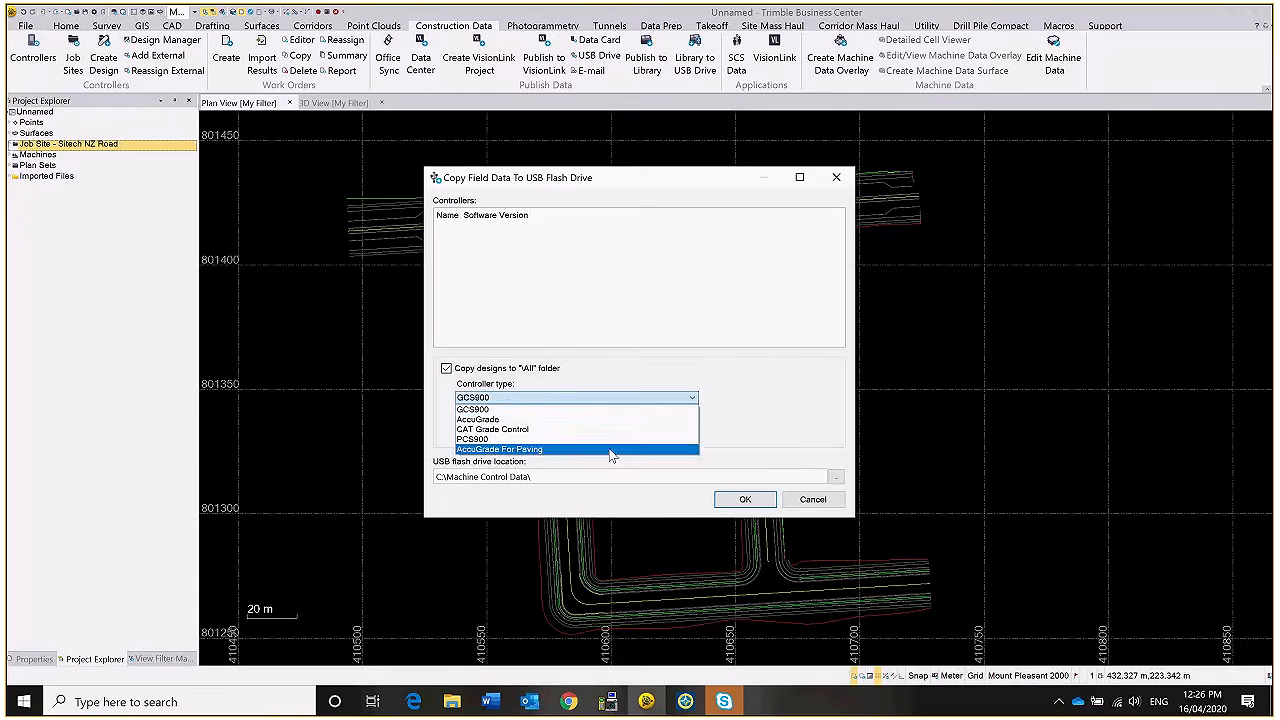
{"action": "left_click", "coordinate": [489, 398]}
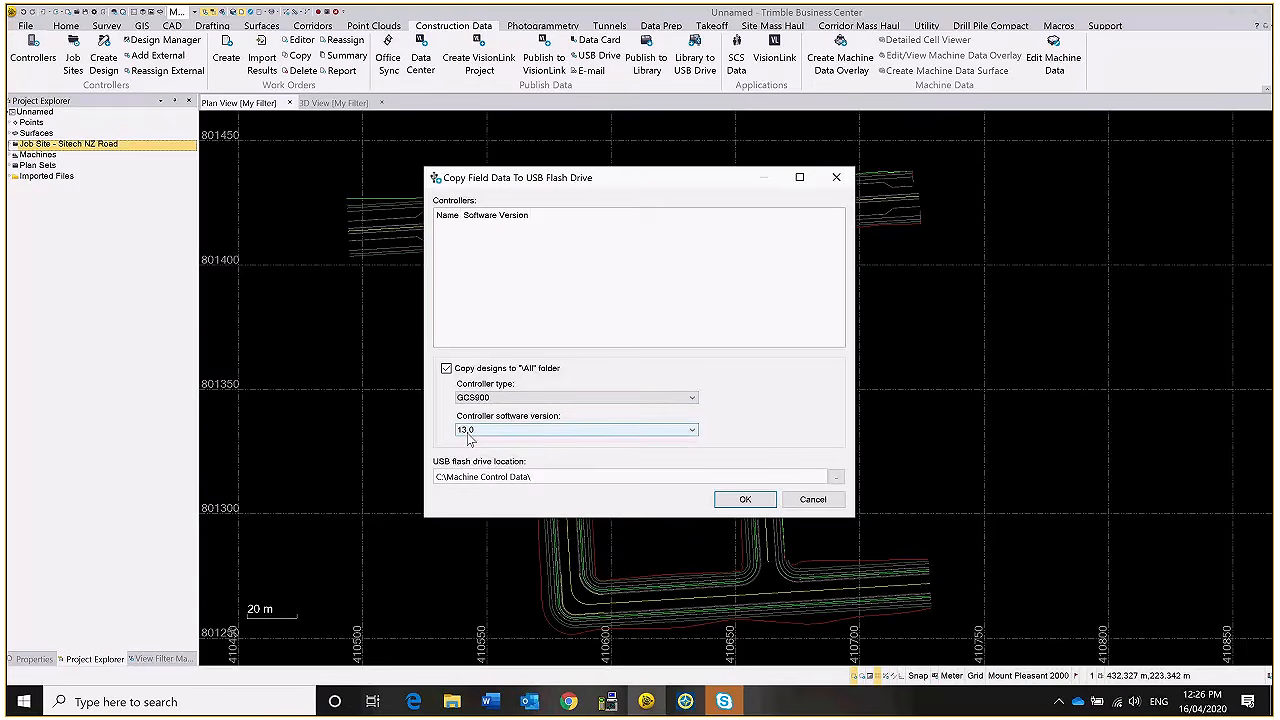
{"action": "left_click", "coordinate": [523, 432]}
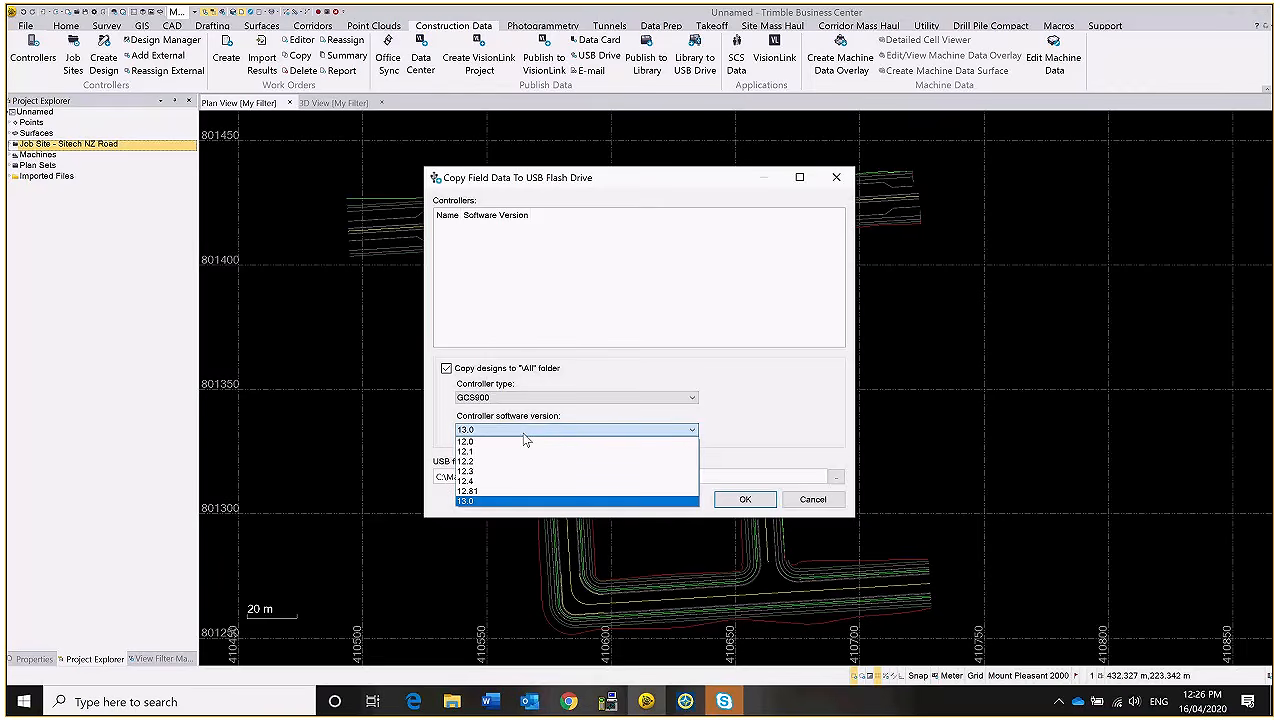
{"action": "left_click", "coordinate": [486, 500]}
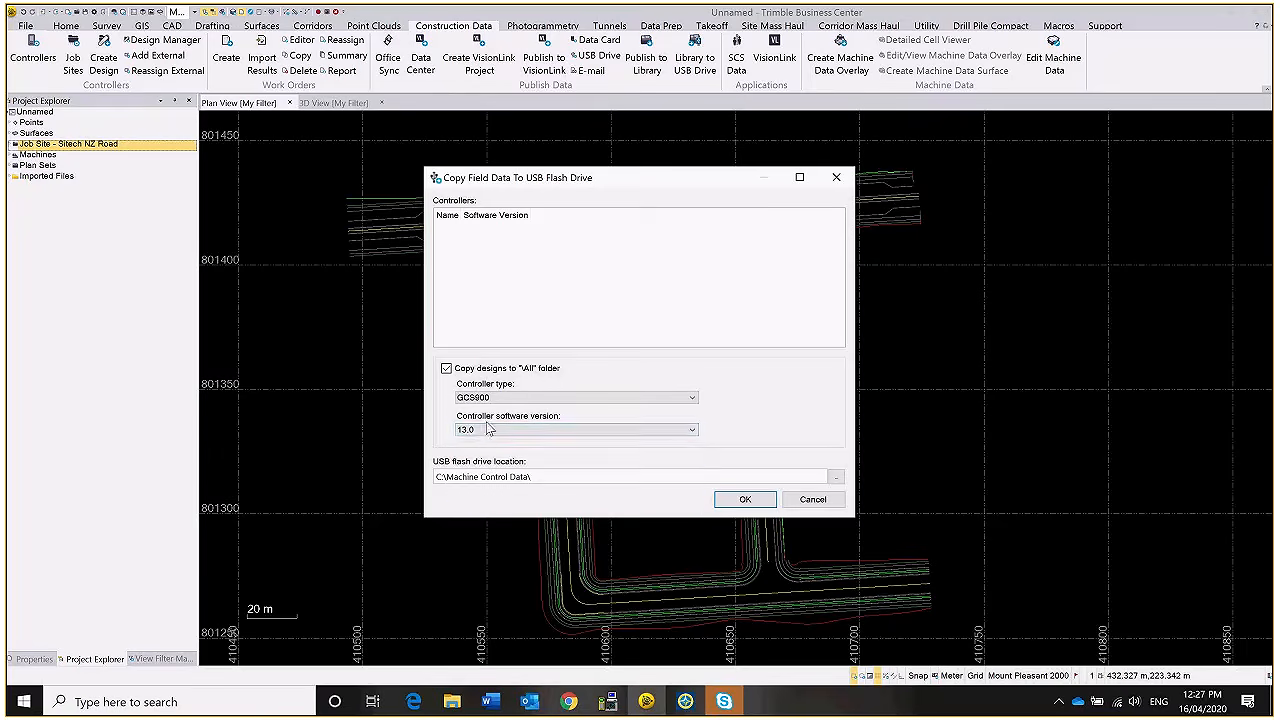
{"action": "left_click", "coordinate": [542, 431]}
{"action": "left_click", "coordinate": [758, 415]}
- Run the field data copy with C:\Machine Control Data as the USB flash drive location
{"action": "left_click", "coordinate": [834, 478]}
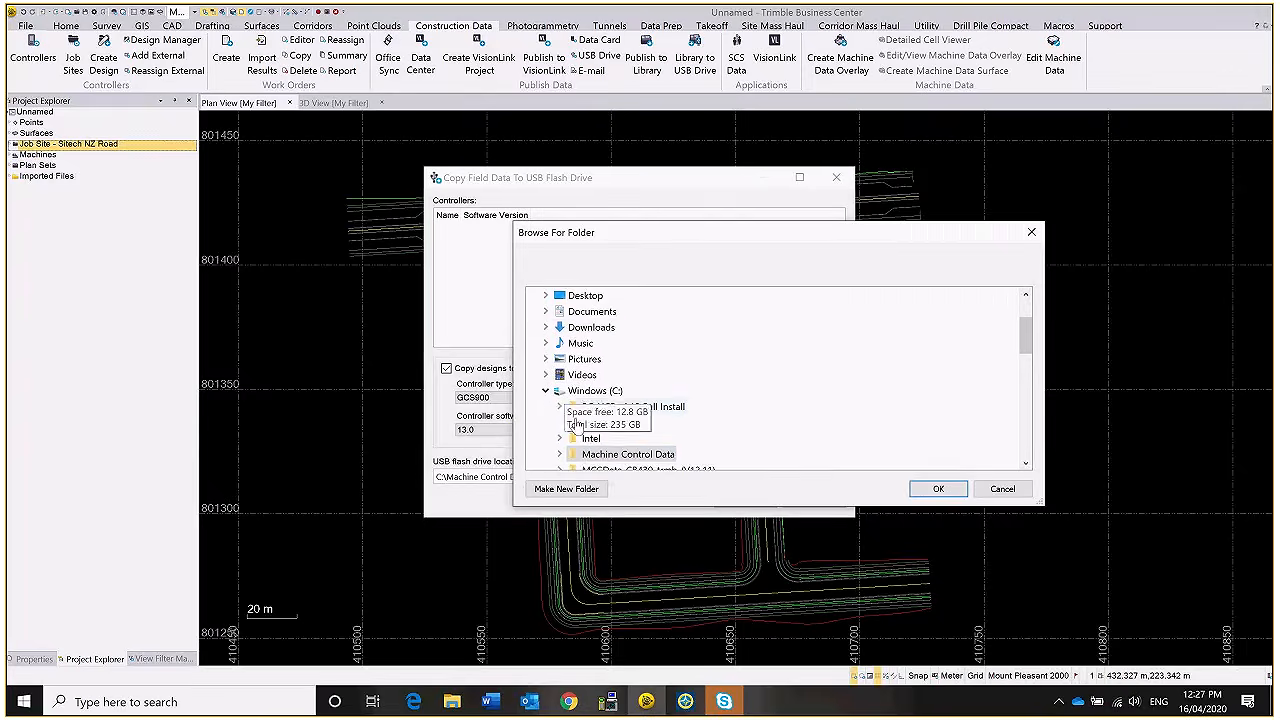
{"action": "left_click", "coordinate": [938, 488]}
{"action": "left_click", "coordinate": [745, 499]}
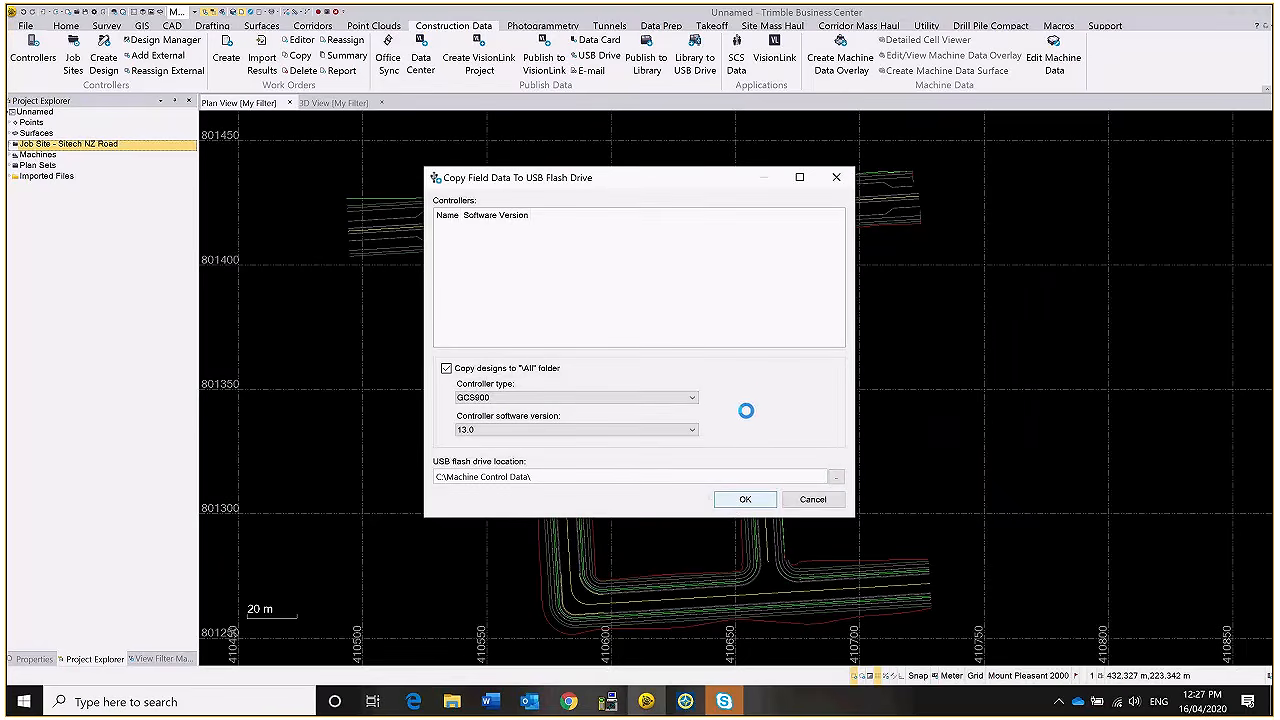
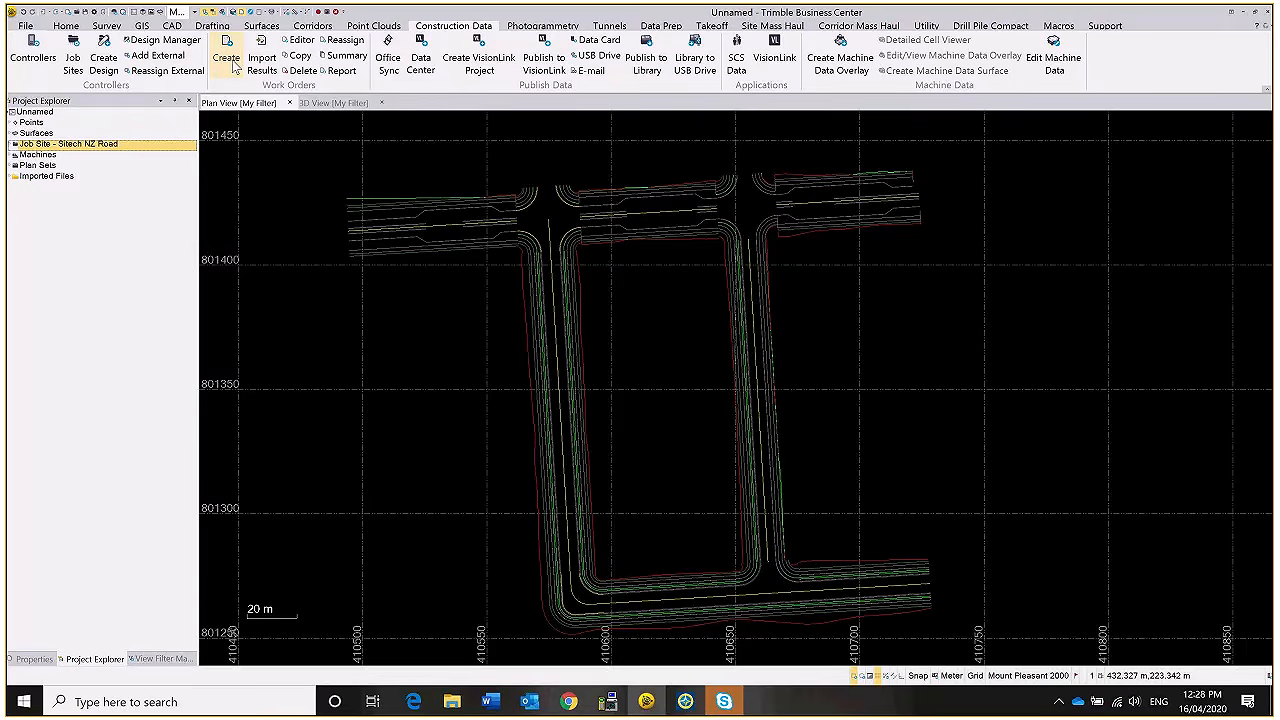
- Create a work order named "instructions" for the PC site controller
{"action": "left_click", "coordinate": [233, 66]}
{"action": "type", "text": "instructi"}
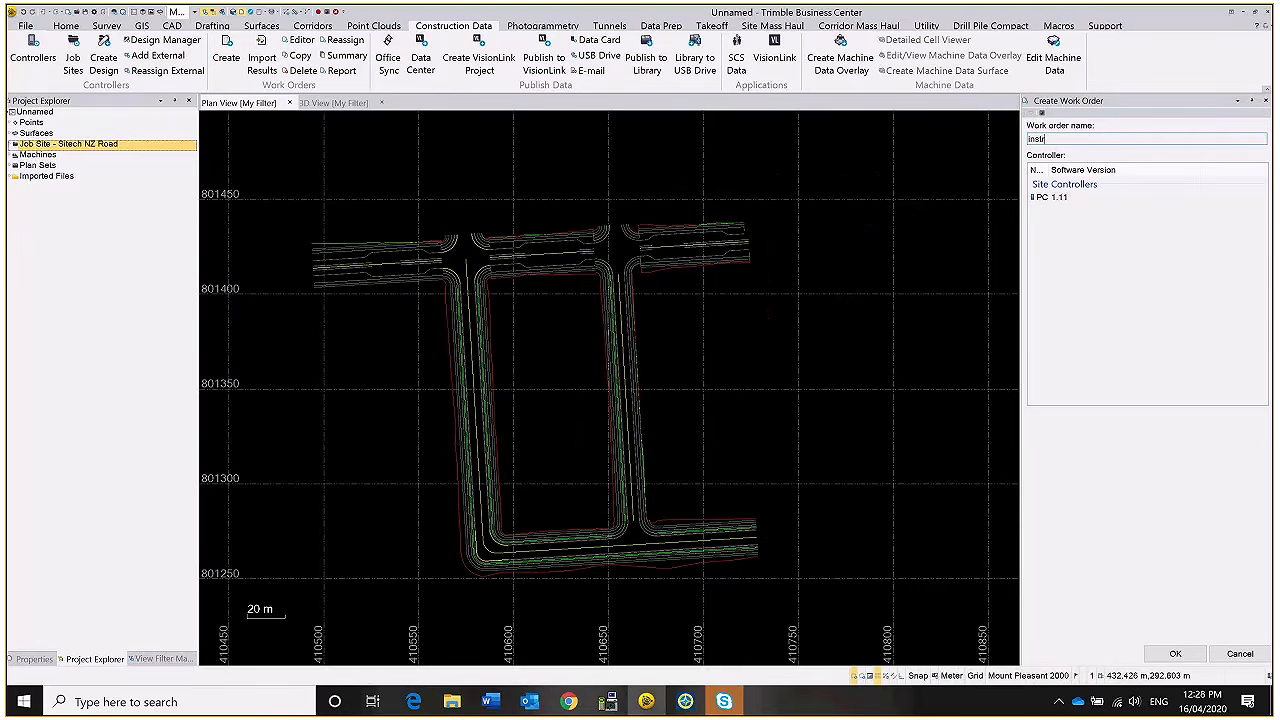
{"action": "type", "text": "ons"}
{"action": "left_click", "coordinate": [1178, 654]}
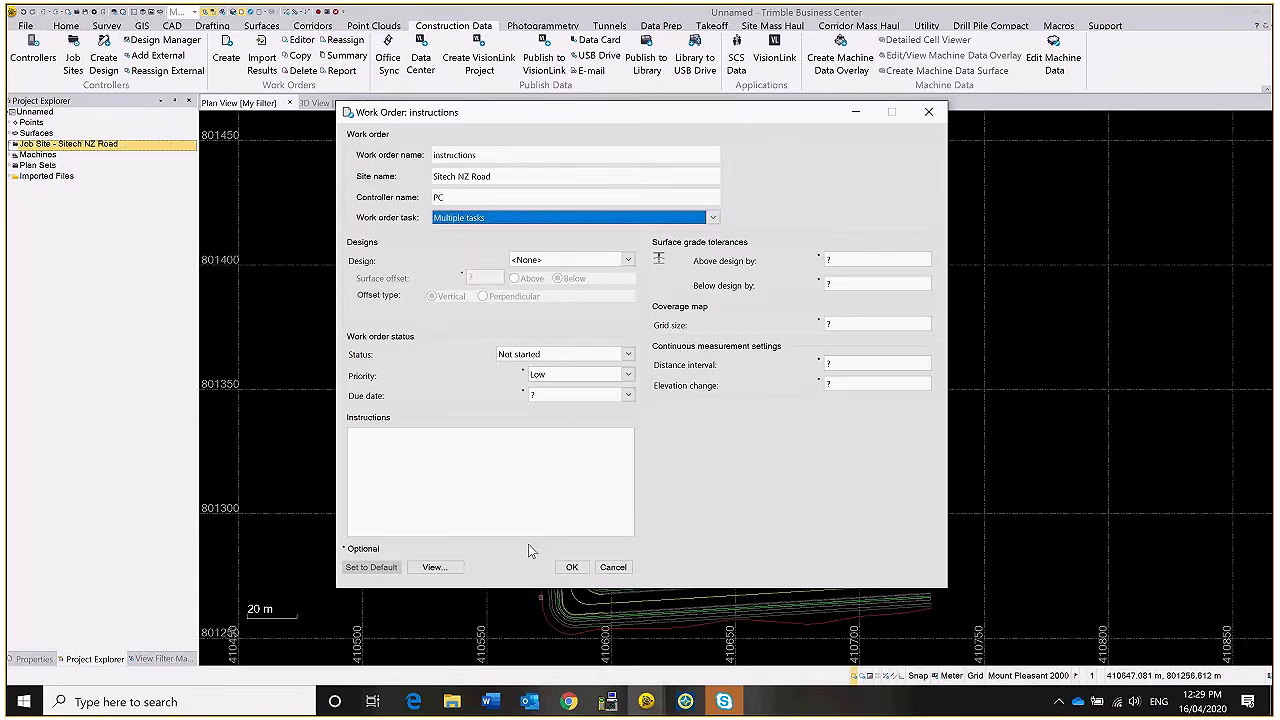
- Enter "1m os from BK" as the work order's instructions
{"action": "left_click", "coordinate": [571, 470]}
{"action": "type", "text": "1m"}
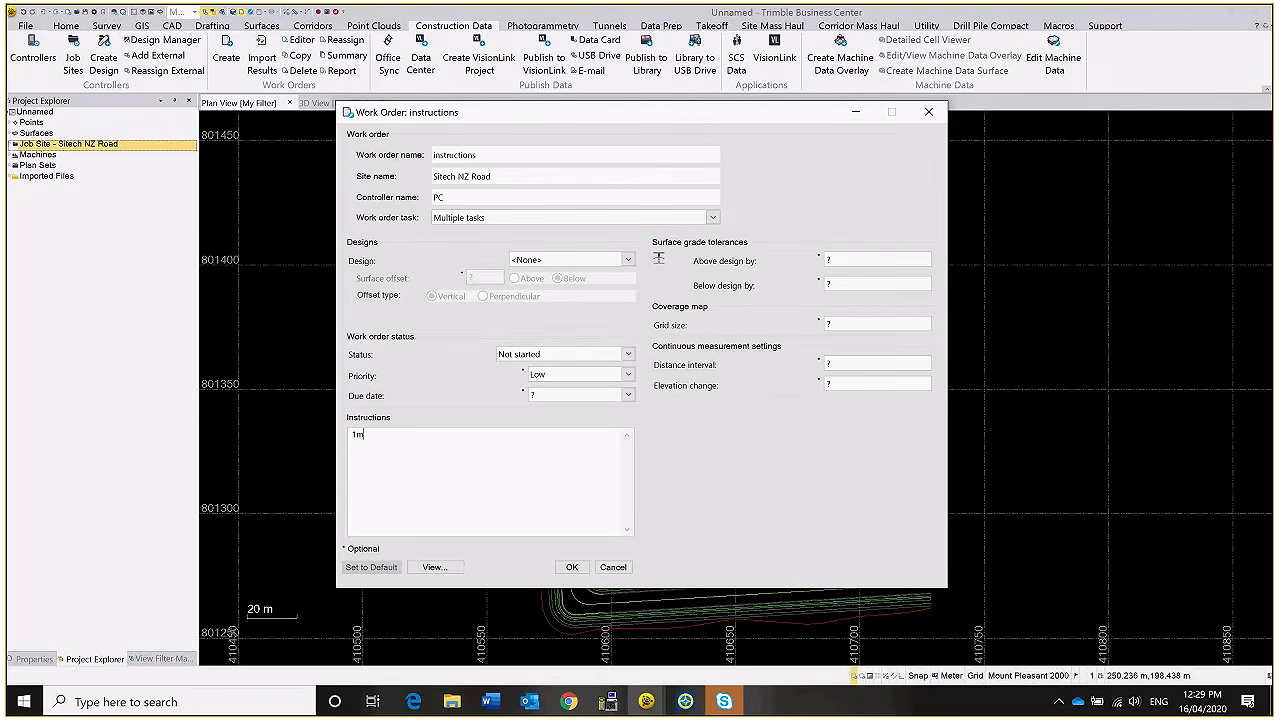
{"action": "type", "text": " os from "}
{"action": "type", "text": "design"}
{"action": "key", "text": "BackSpace"}
{"action": "key", "text": "BackSpace"}
{"action": "key", "text": "BackSpace"}
{"action": "key", "text": "BackSpace"}
{"action": "key", "text": "BackSpace"}
{"action": "key", "text": "BackSpace"}
{"action": "type", "text": "BK"}
- Assign the Finished Design to the work order and save it
{"action": "left_click", "coordinate": [610, 259]}
{"action": "left_click", "coordinate": [600, 286]}
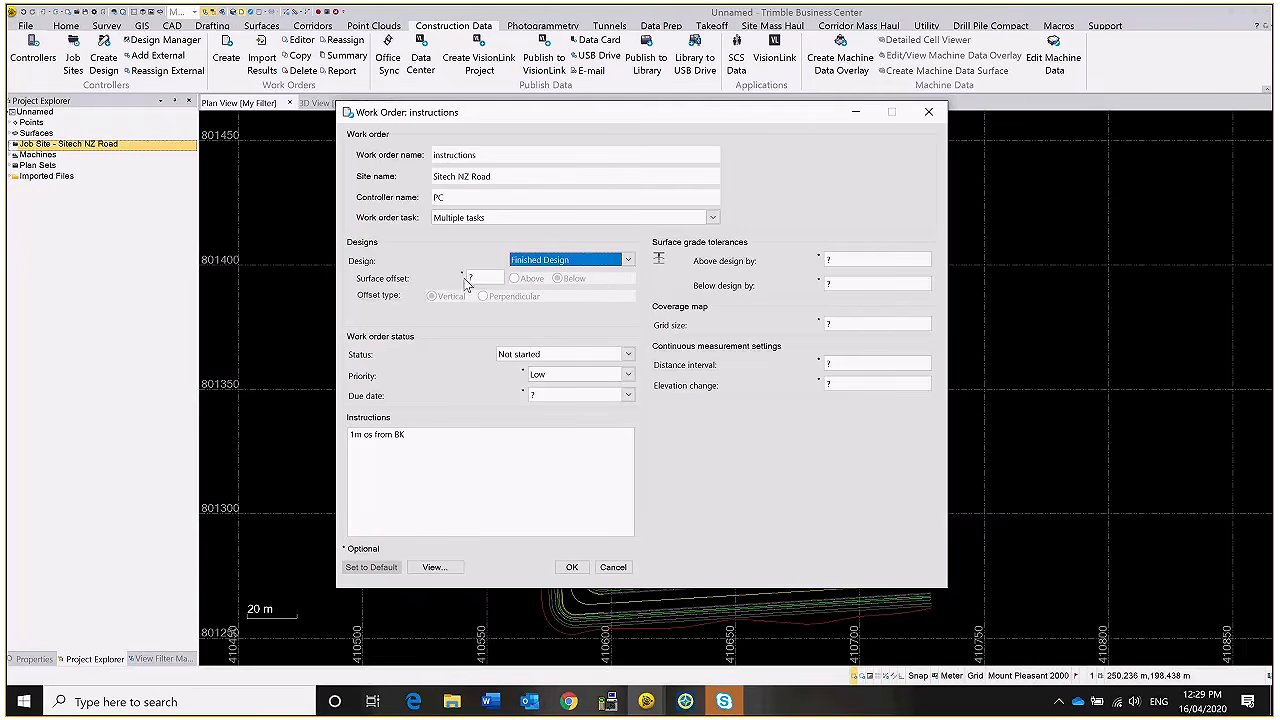
{"action": "left_click", "coordinate": [572, 567]}
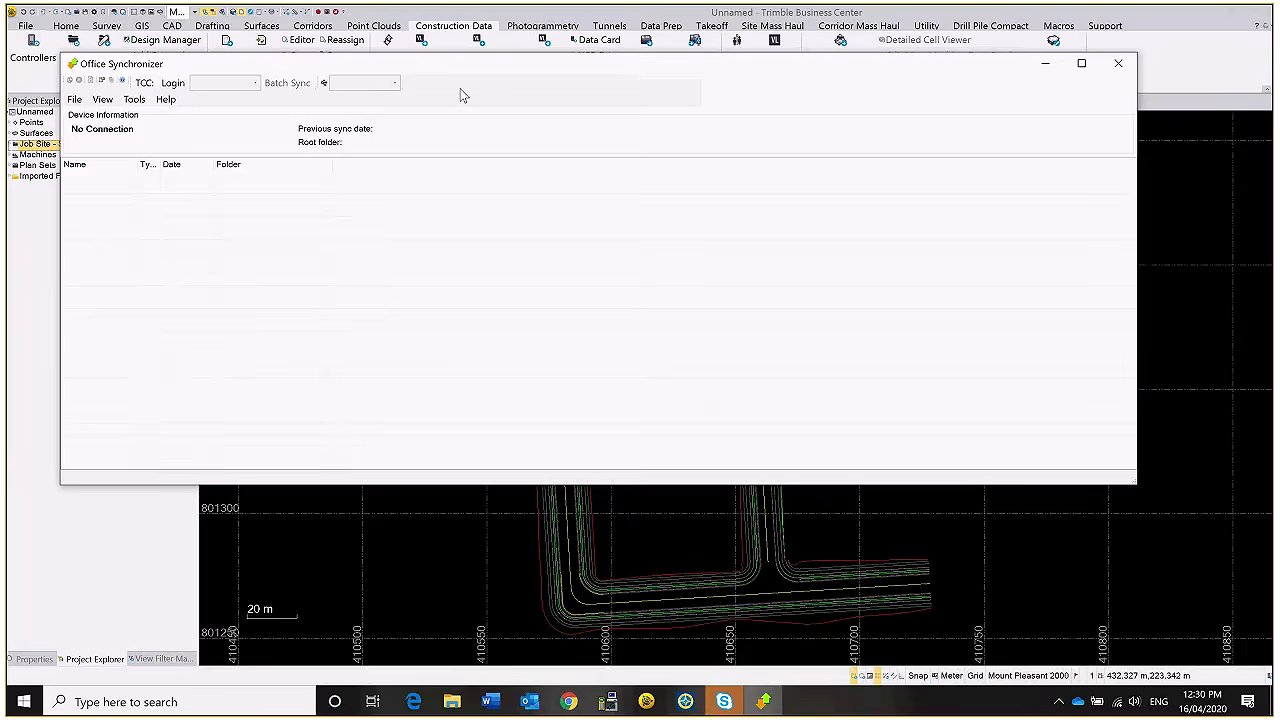
- Close the Office Synchronizer and bring up the Job Site Manager for the Sitech NZ Road site
{"action": "left_click", "coordinate": [1116, 67]}
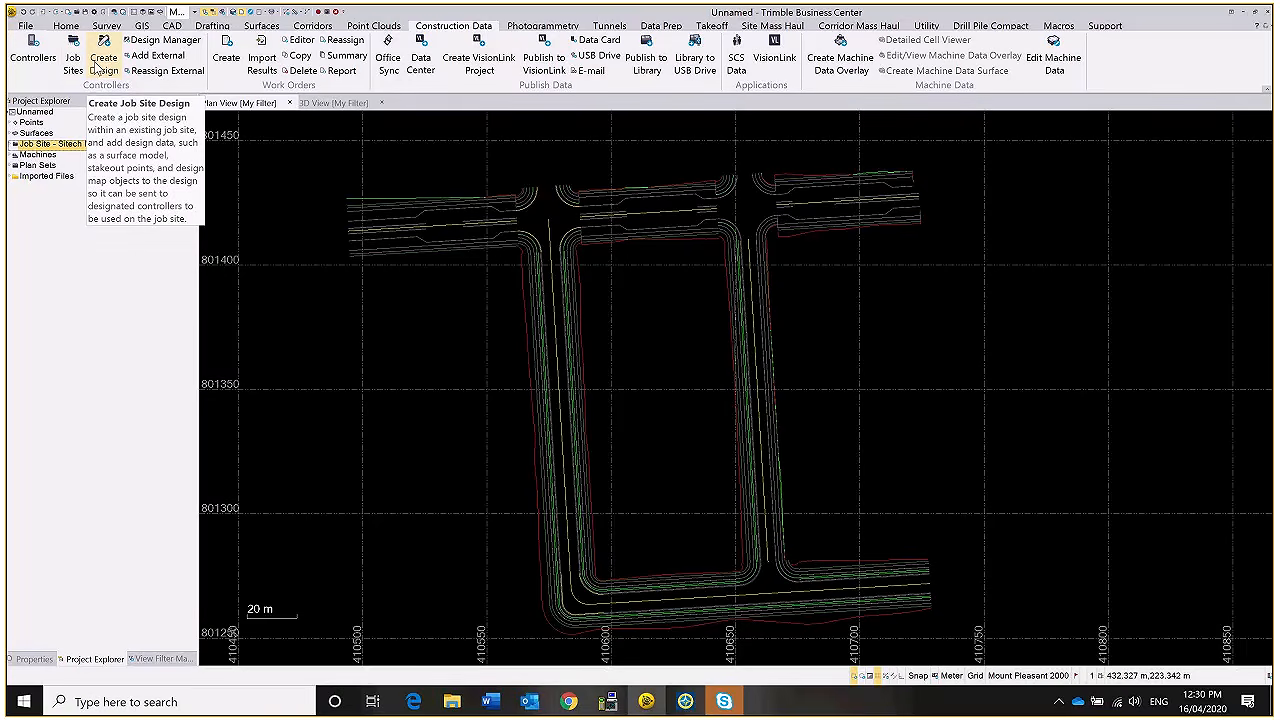
{"action": "scroll", "coordinate": [291, 33], "scroll_direction": "up", "scroll_amount": 1}
{"action": "left_click", "coordinate": [418, 29]}
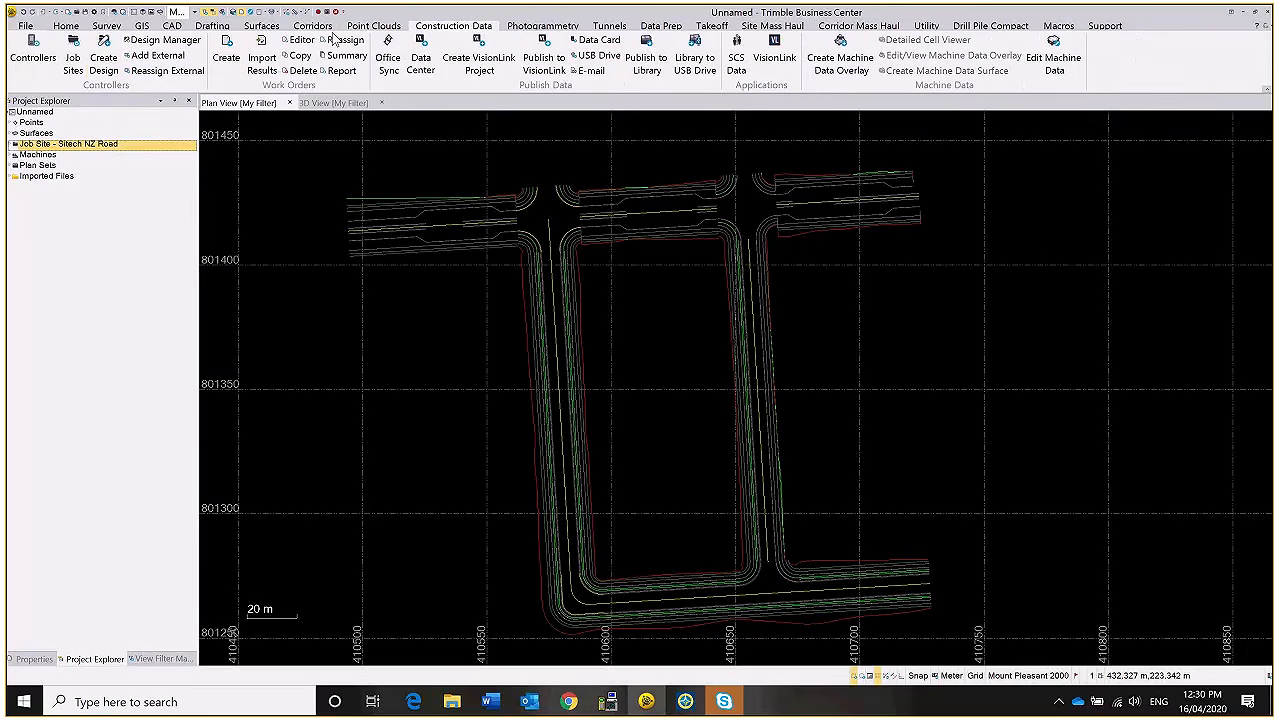
{"action": "left_click", "coordinate": [74, 60]}
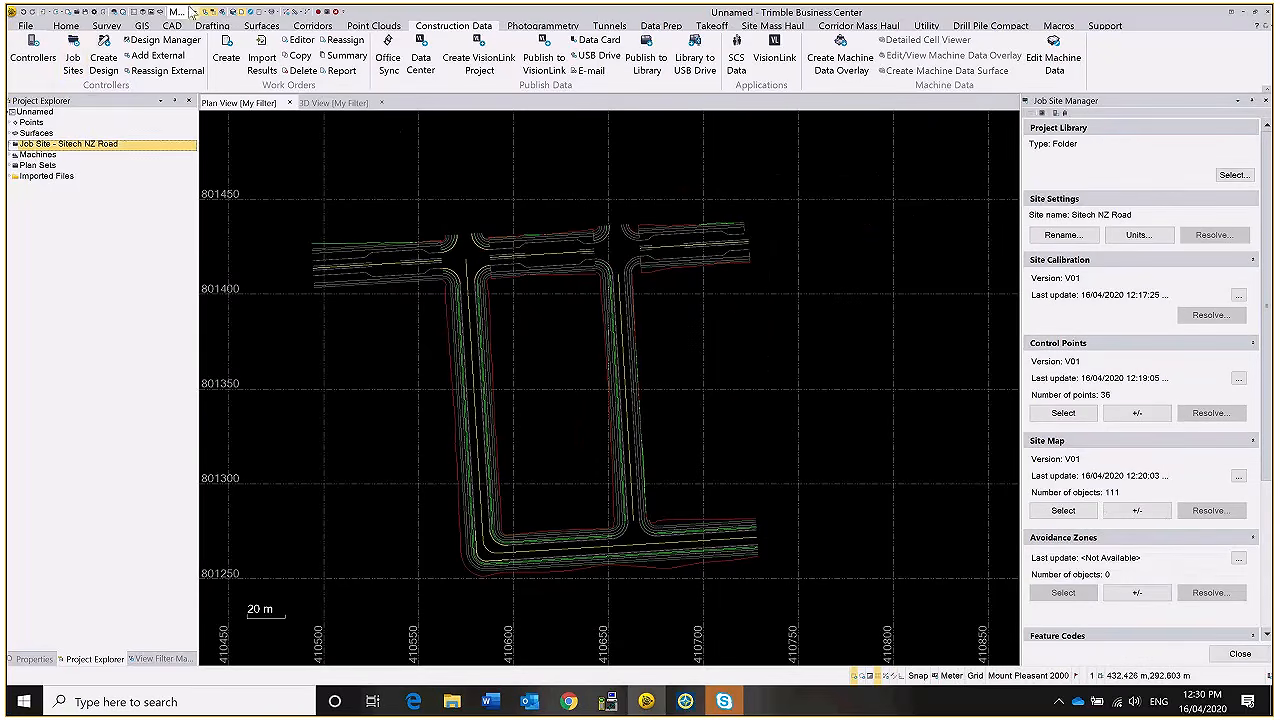
- Create a job site design named "subgrade" assigned to the PC site controller, and close its design manager
{"action": "left_click", "coordinate": [106, 60]}
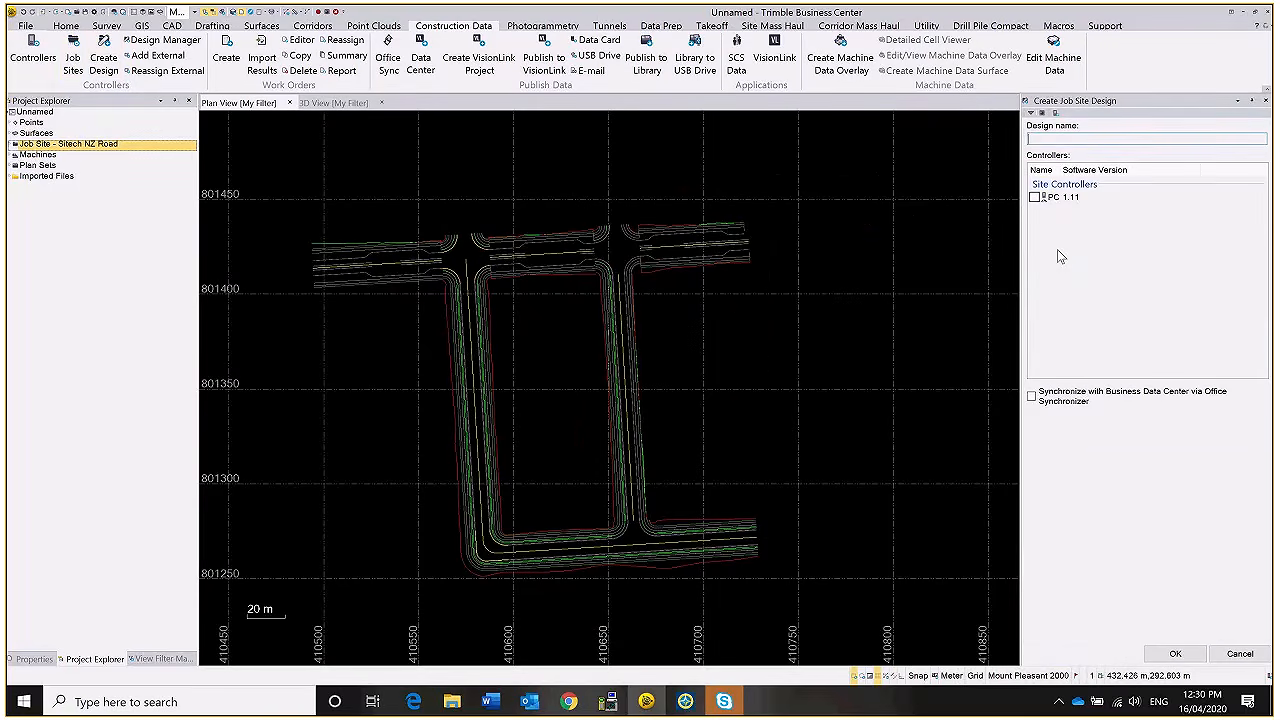
{"action": "type", "text": "subgrade"}
{"action": "left_click", "coordinate": [1034, 197]}
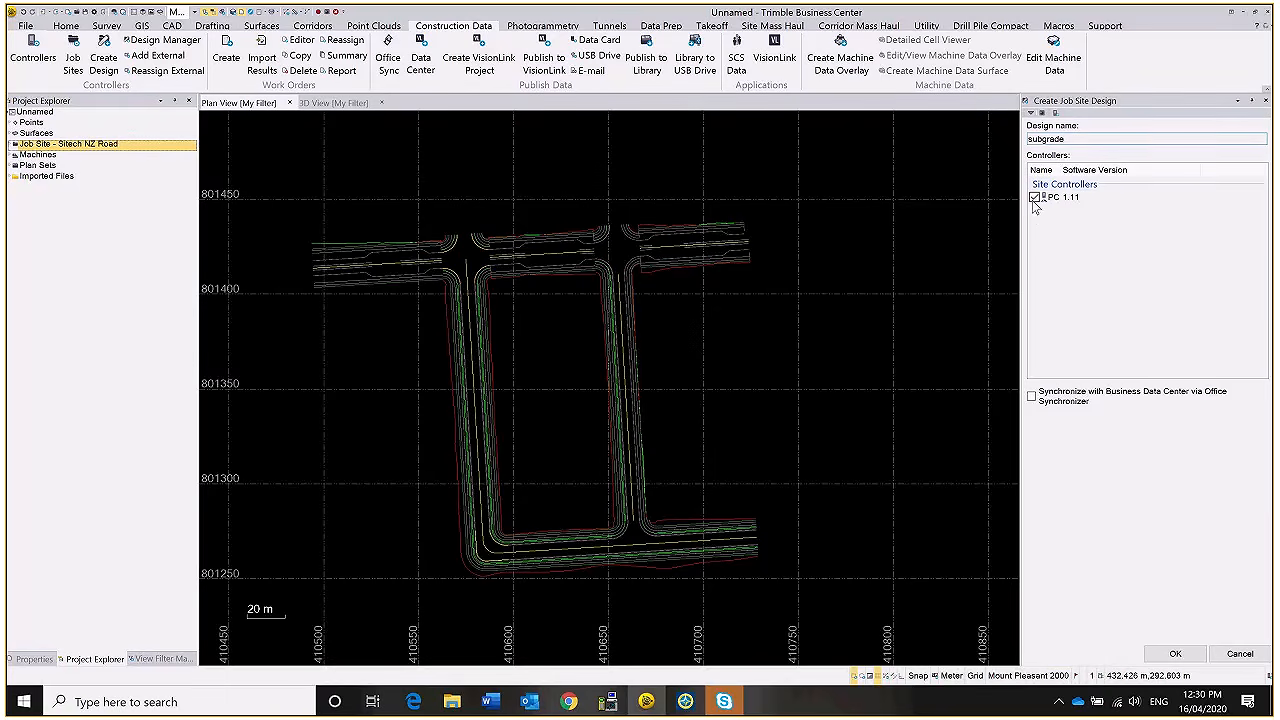
{"action": "left_click", "coordinate": [1175, 653]}
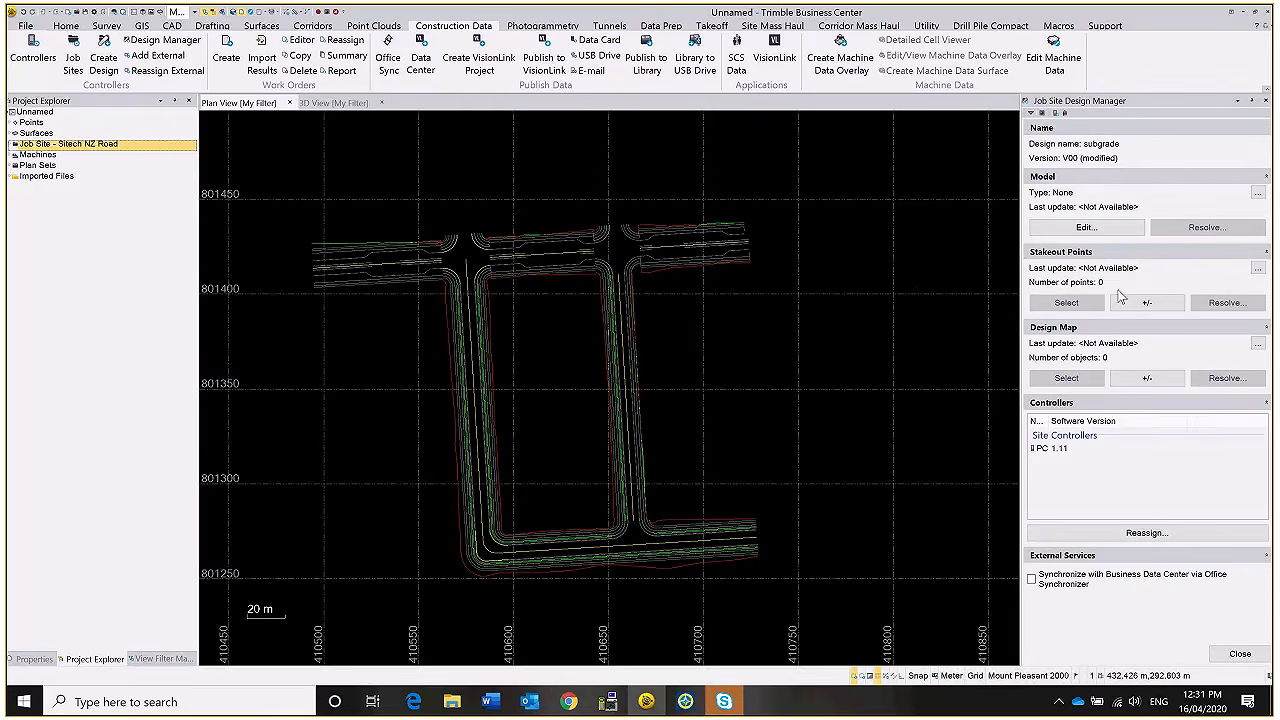
{"action": "left_click", "coordinate": [1266, 103]}
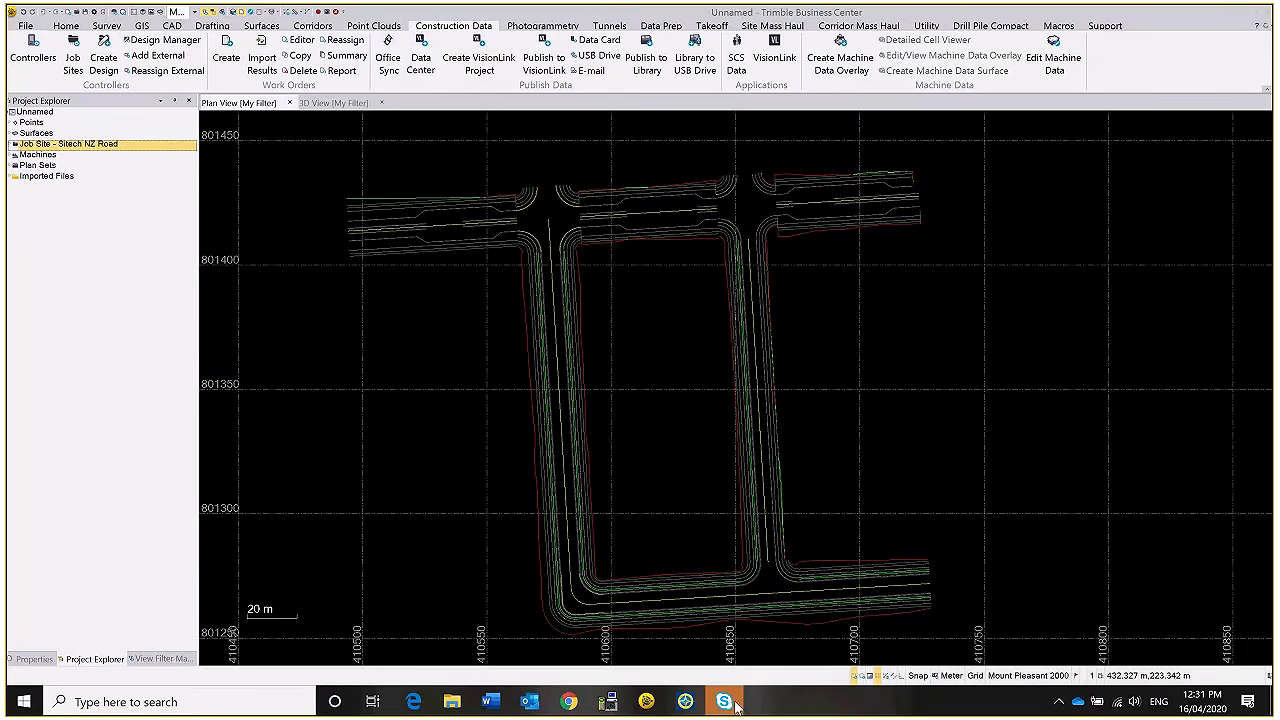
- Switch to the Skype meeting, read the chat conversation, and return to Trimble Business Center
{"action": "left_click", "coordinate": [733, 700]}
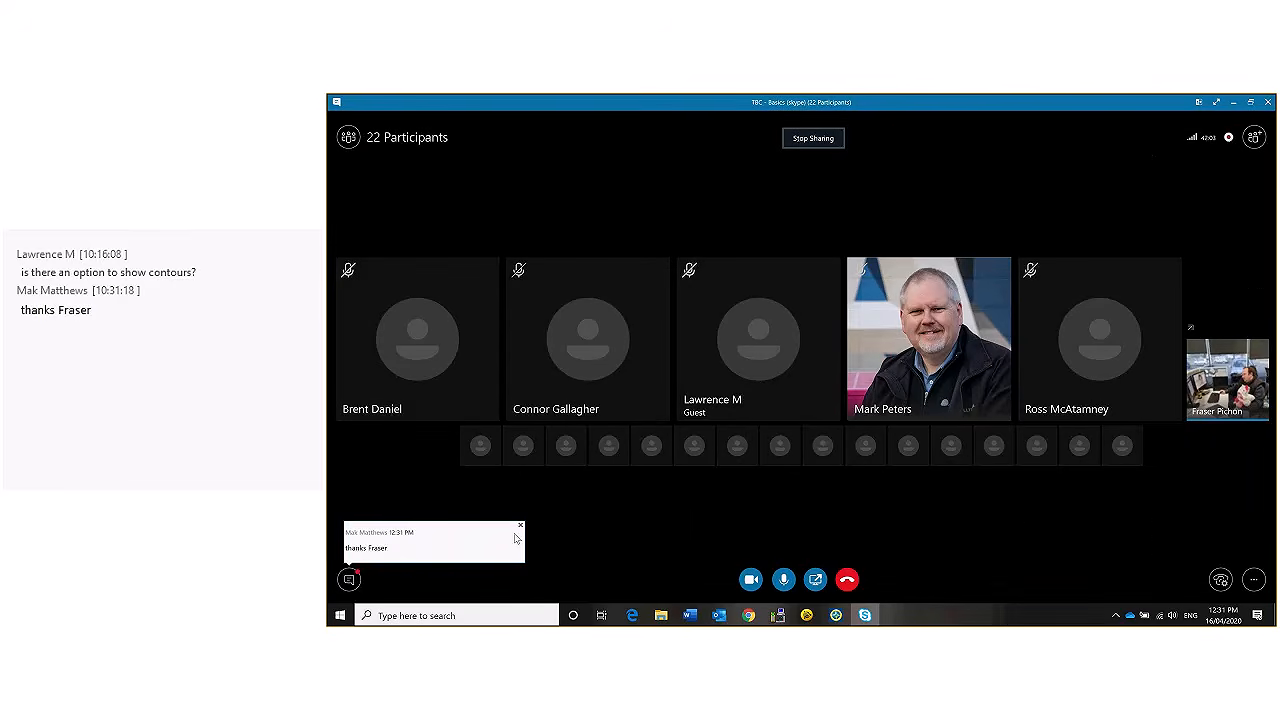
{"action": "left_click", "coordinate": [350, 579]}
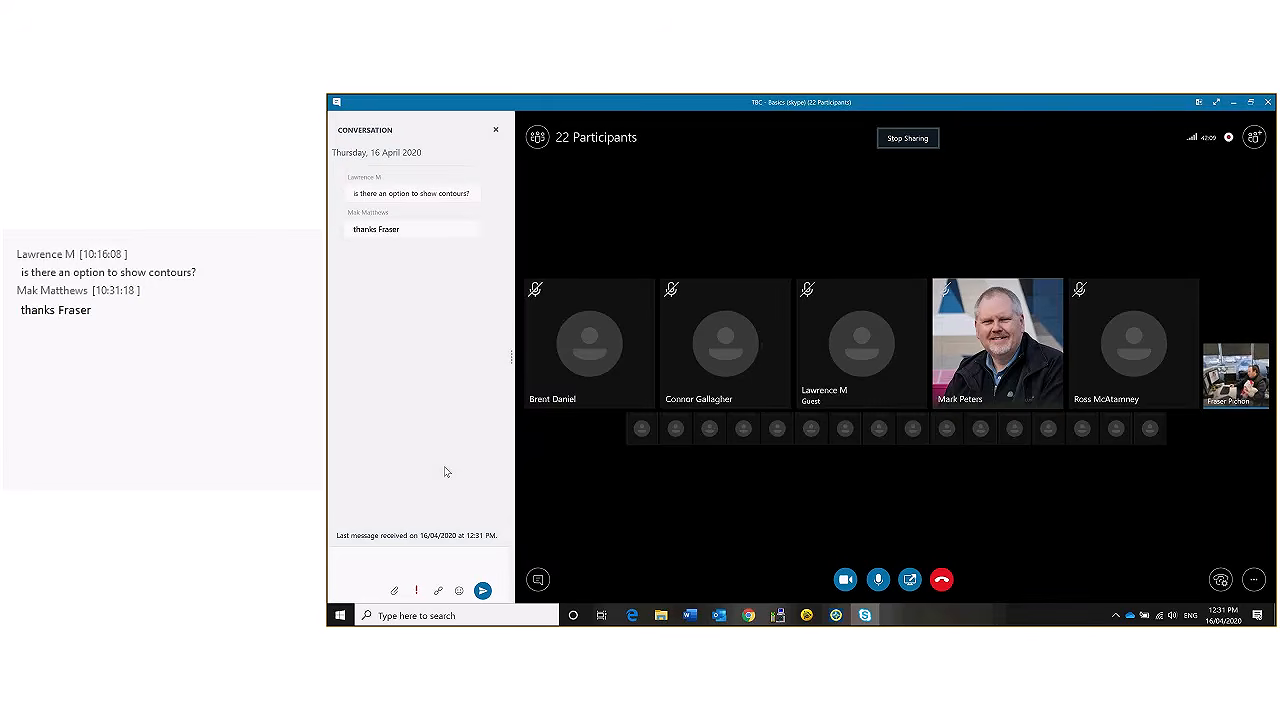
{"action": "left_click", "coordinate": [1234, 104]}
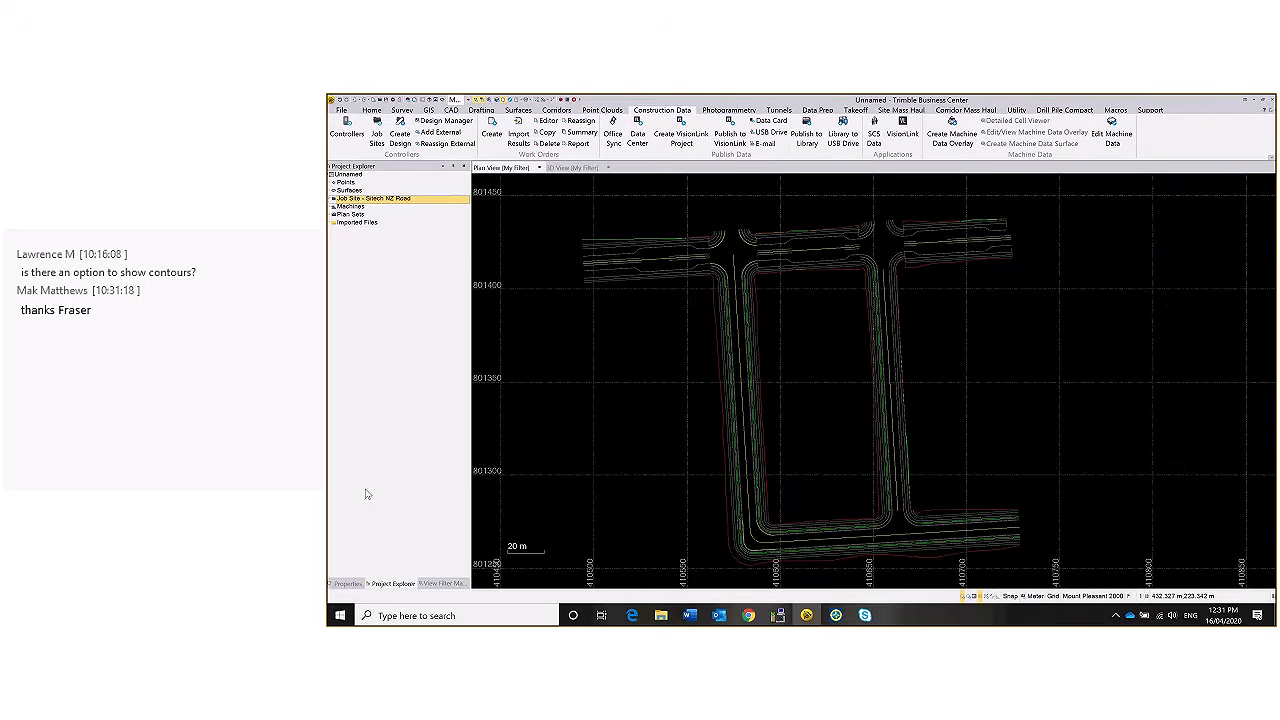
- Show the Finished Road Surface through the view filter and bring up the 3D view
{"action": "left_click", "coordinate": [443, 583]}
{"action": "scroll", "coordinate": [368, 390], "scroll_direction": "down", "scroll_amount": 5}
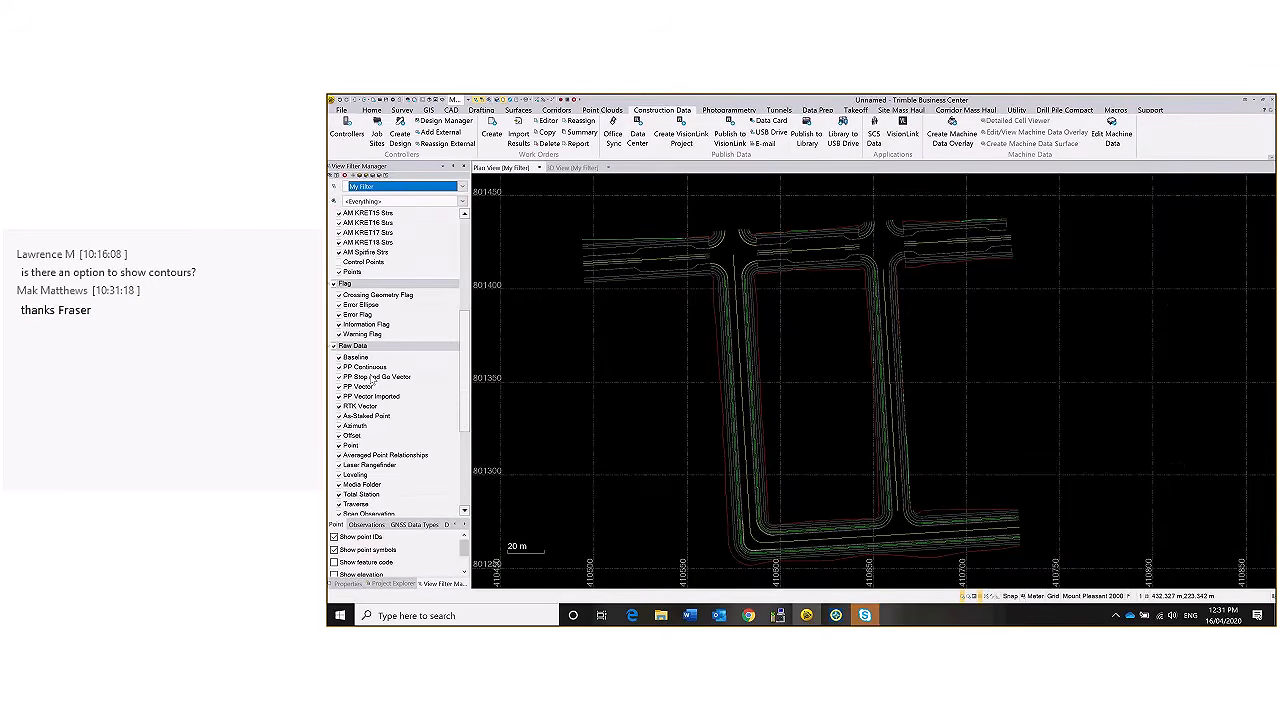
{"action": "scroll", "coordinate": [373, 380], "scroll_direction": "down", "scroll_amount": 4}
{"action": "left_click", "coordinate": [334, 497]}
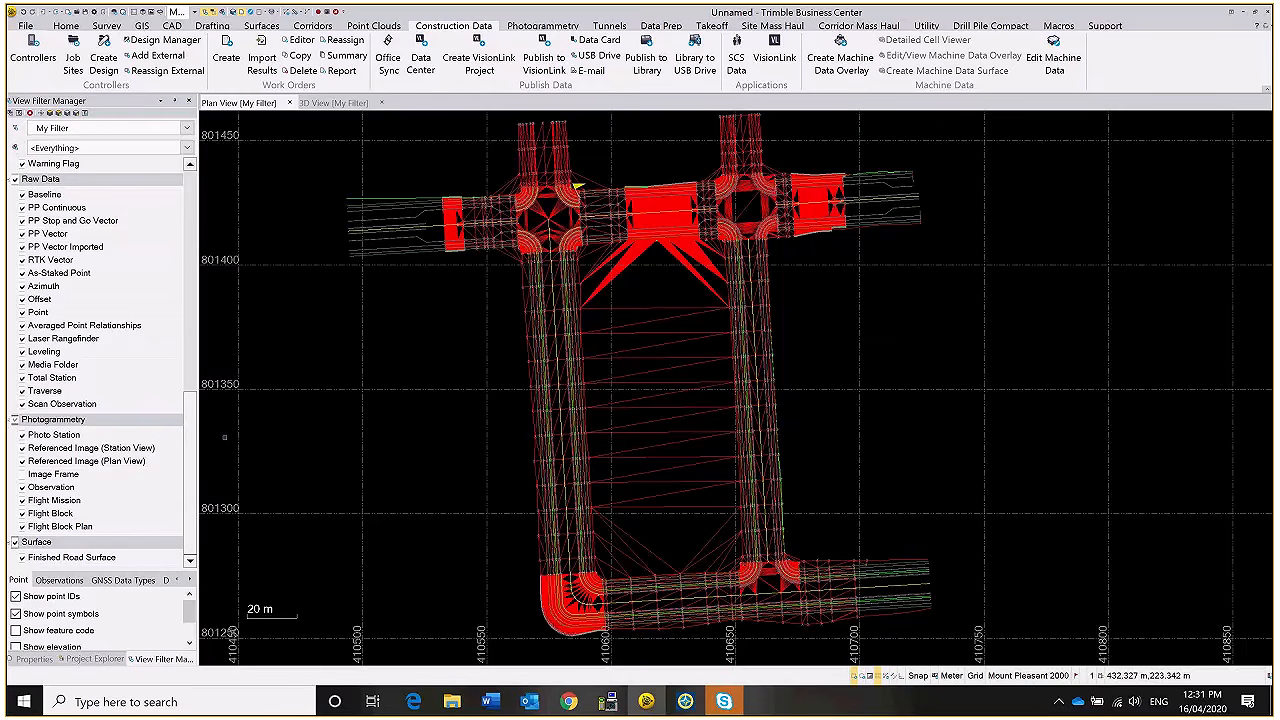
{"action": "left_click", "coordinate": [334, 103]}
{"action": "left_click", "coordinate": [262, 26]}
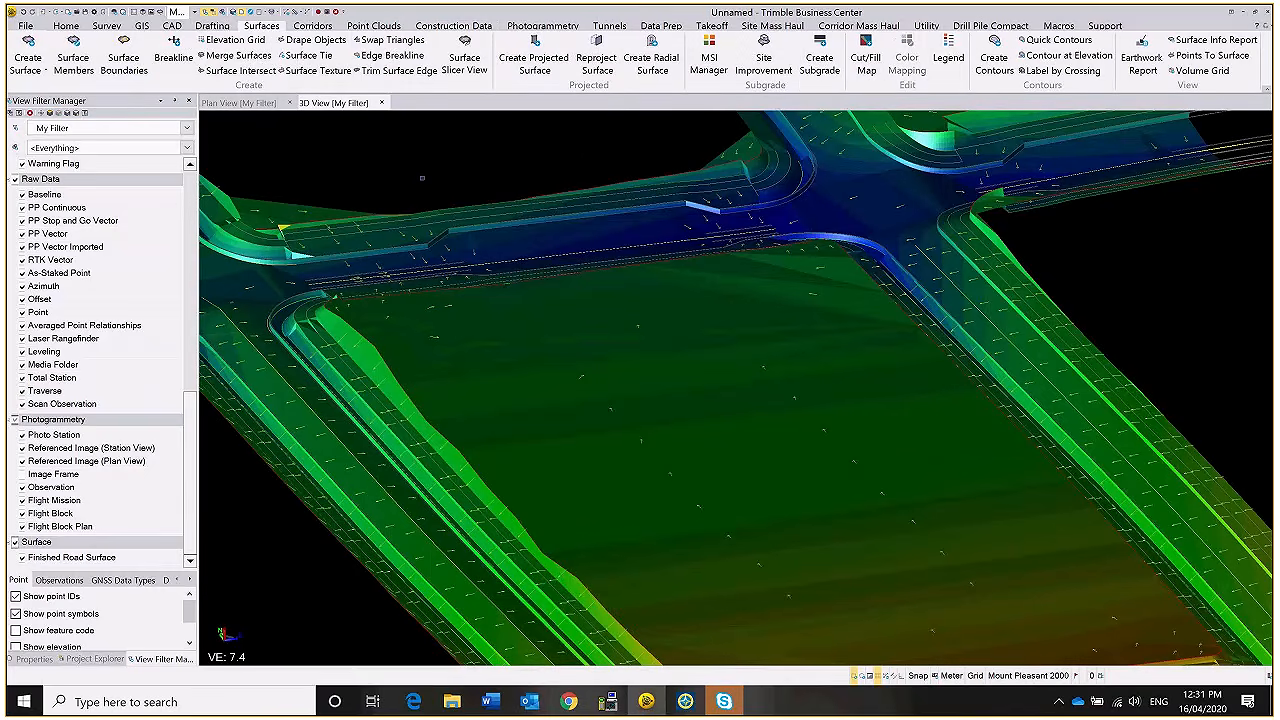
- Float the 3D view as a separate window, move it around, and dock it back beside the plan view
{"action": "right_click", "coordinate": [422, 178]}
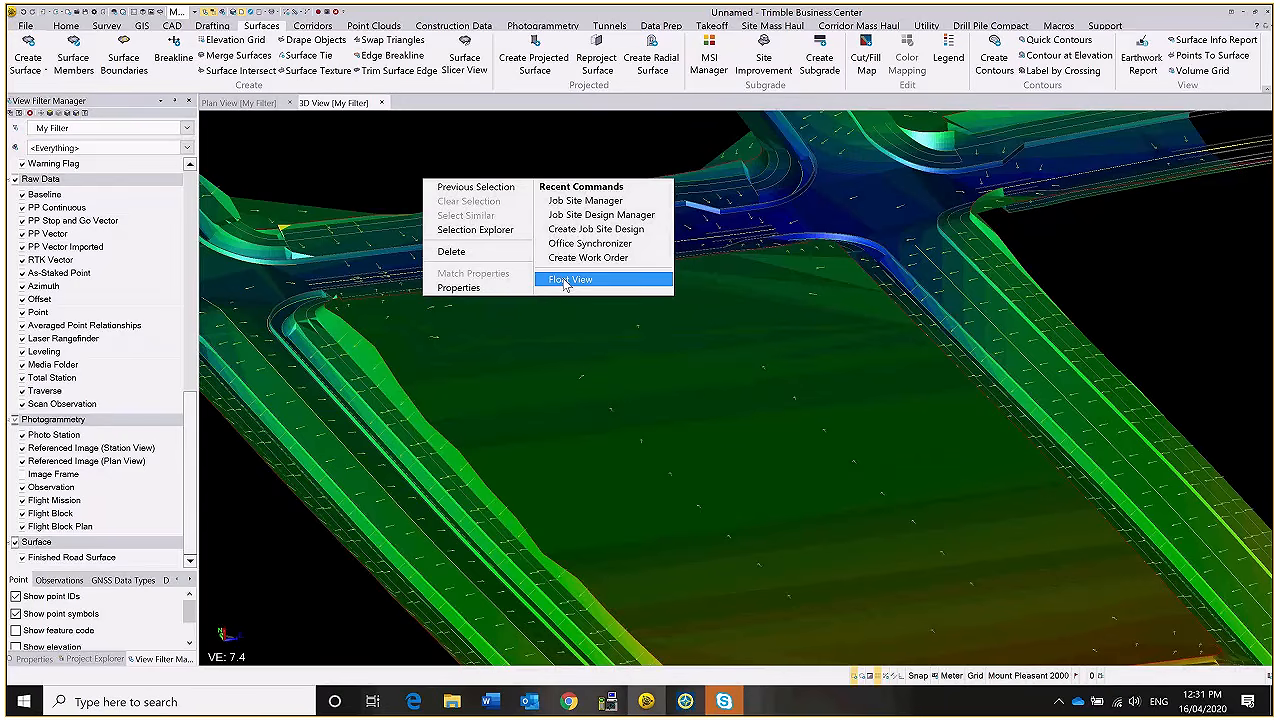
{"action": "left_click", "coordinate": [566, 281]}
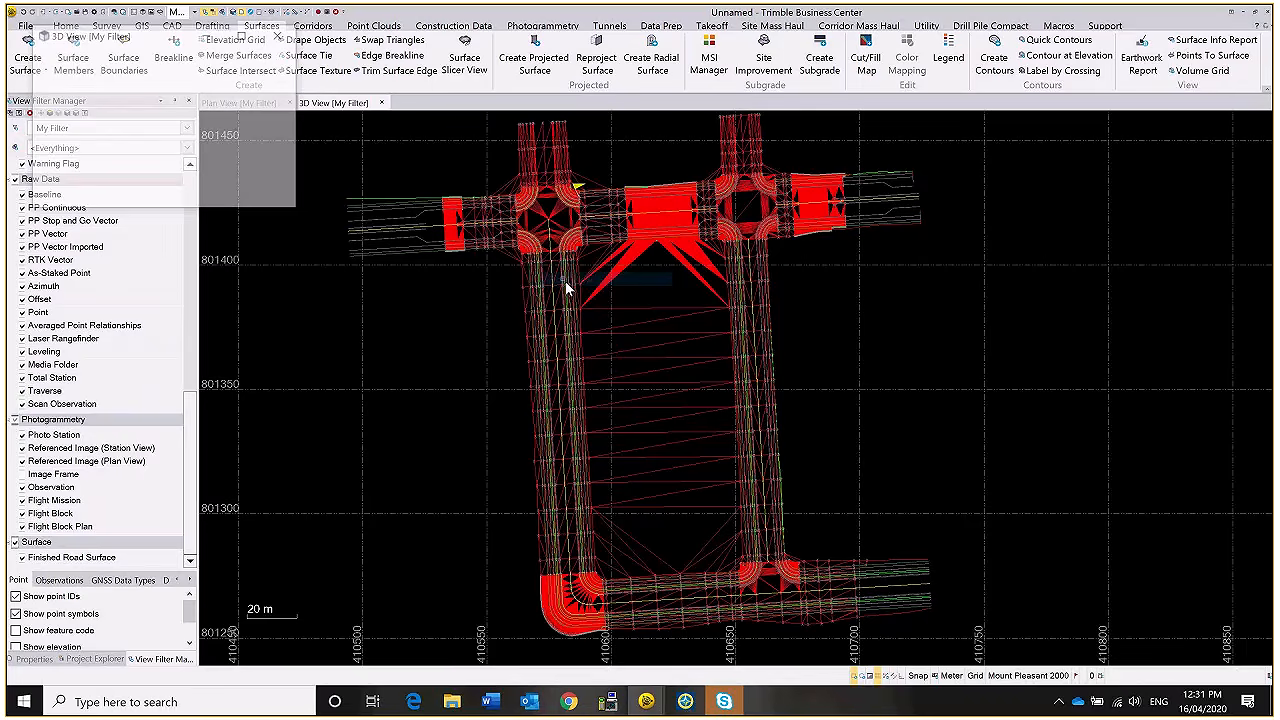
{"action": "left_click_drag", "start_coordinate": [567, 289], "coordinate": [610, 267]}
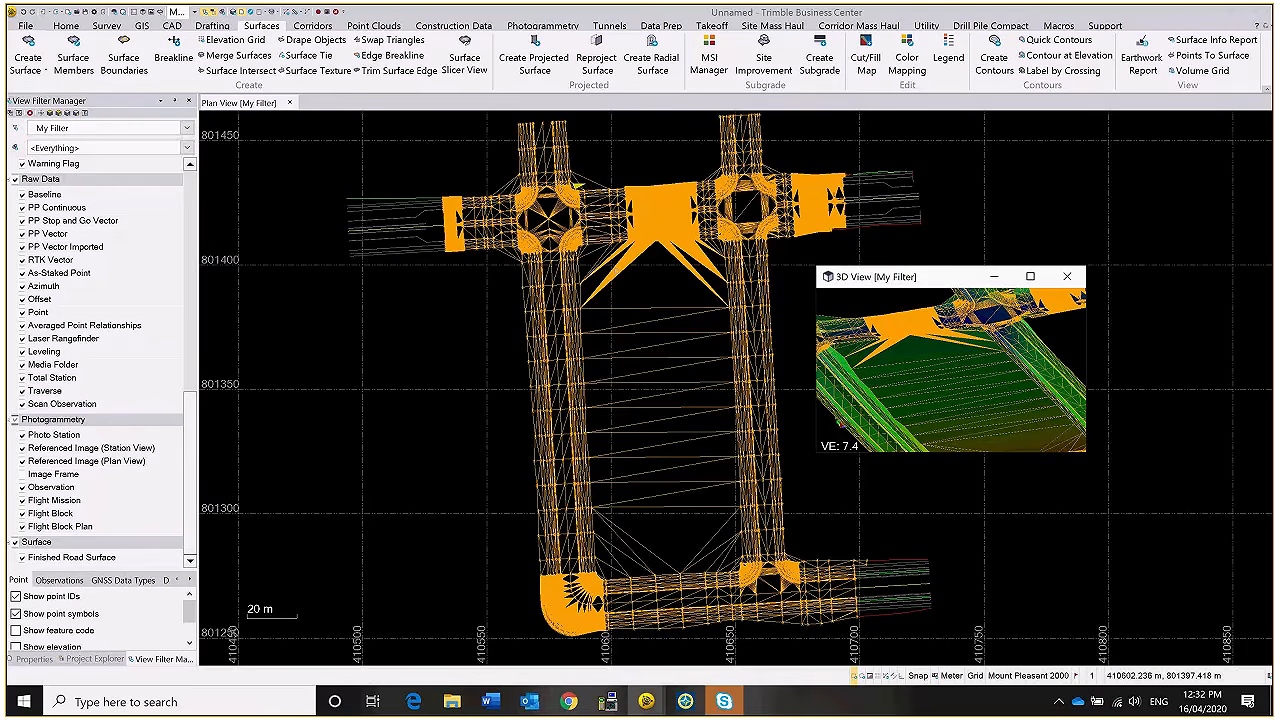
{"action": "left_click_drag", "start_coordinate": [955, 277], "coordinate": [1008, 8]}
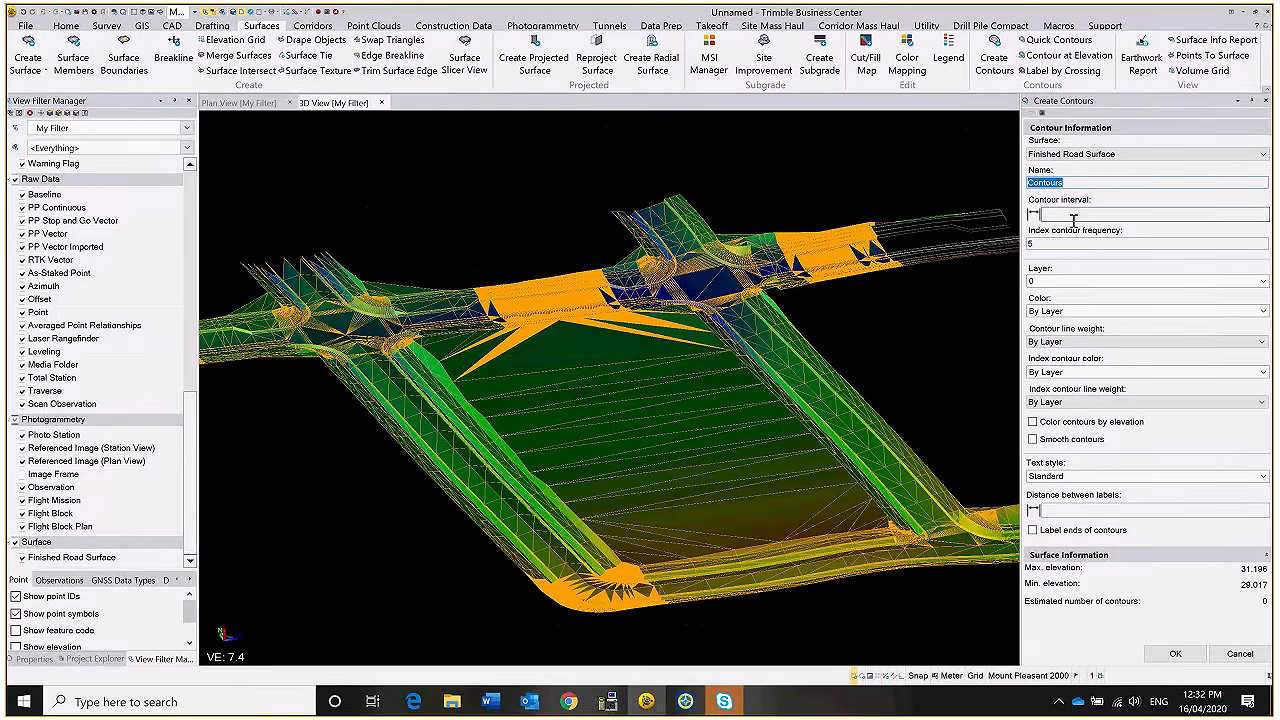
- Create Finished Road Surface contours at a 0.1 interval on a new Contours layer, with labels every 30 and at contour ends
{"action": "left_click", "coordinate": [1065, 282]}
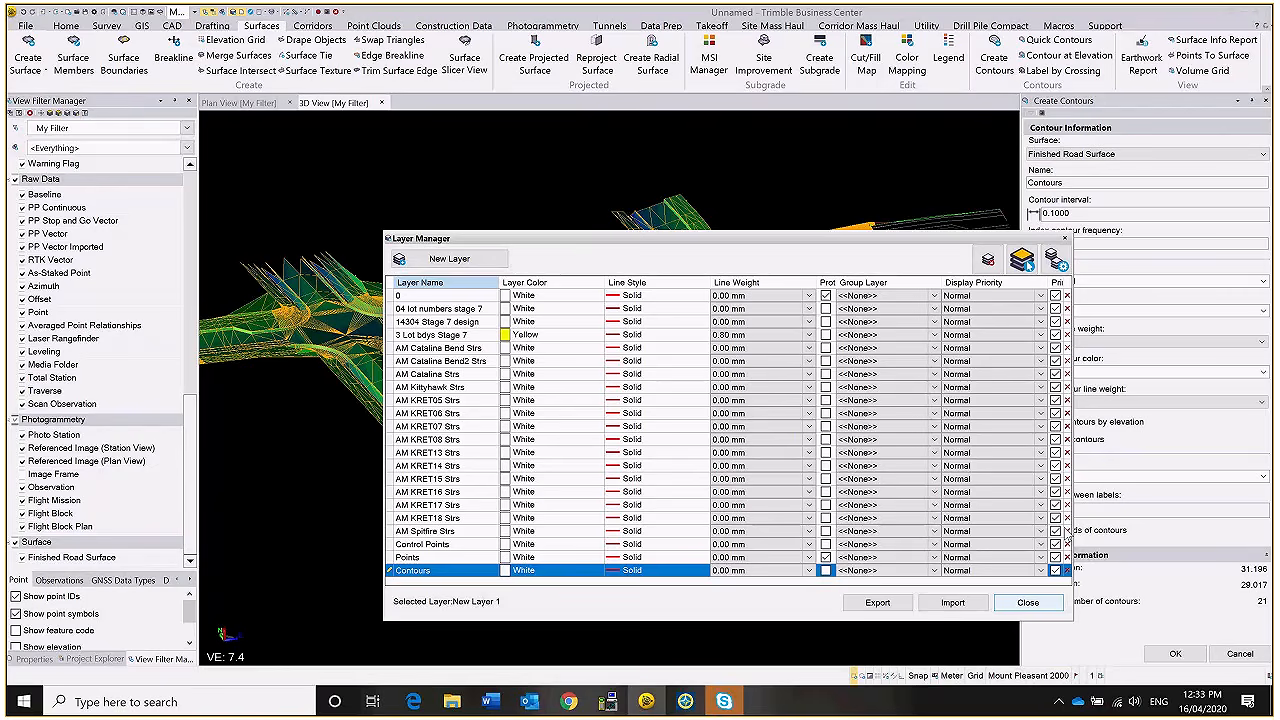
{"action": "left_click", "coordinate": [1028, 602]}
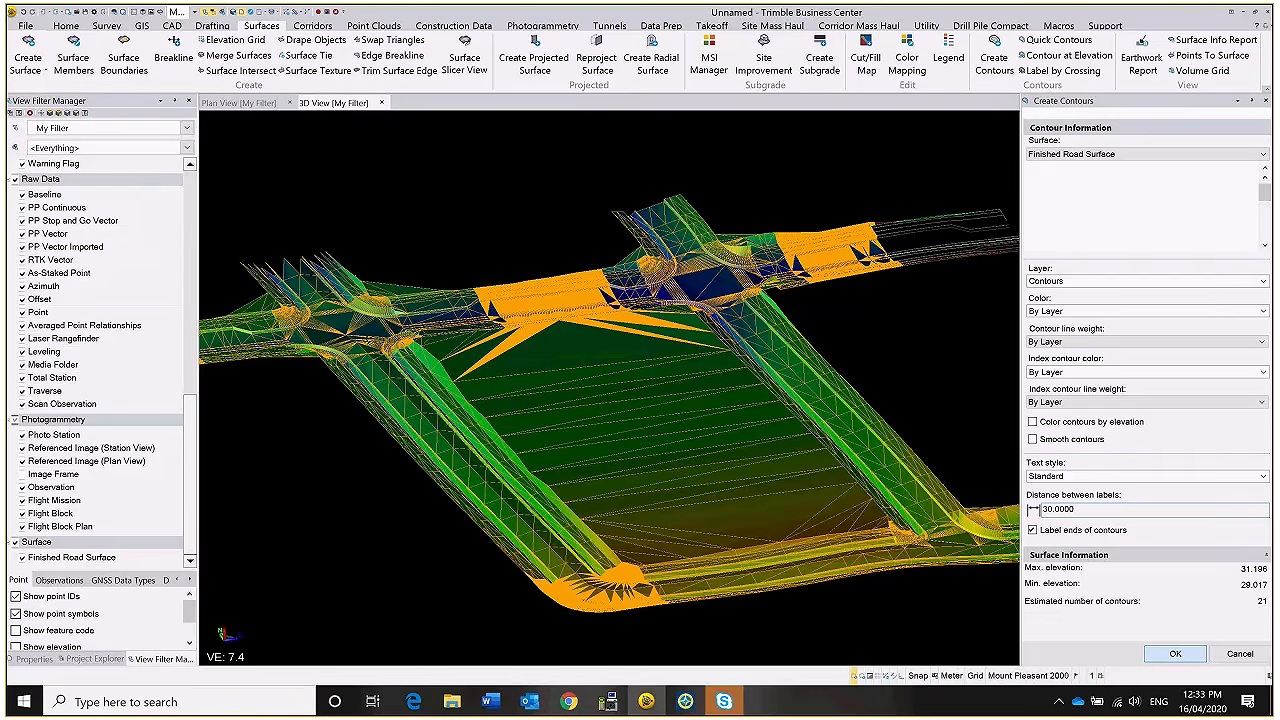
{"action": "left_click", "coordinate": [1175, 654]}
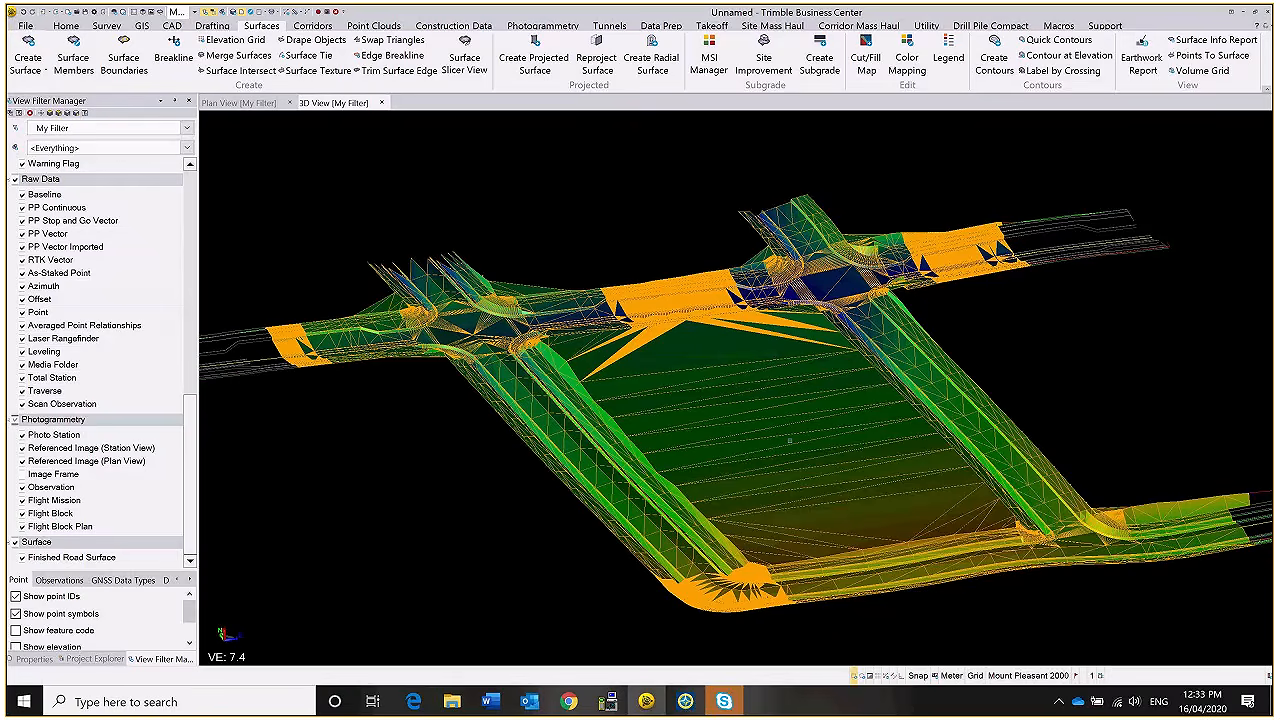
- Examine the contours across the road surface in the plan view and the 3D view
{"action": "left_click", "coordinate": [247, 103]}
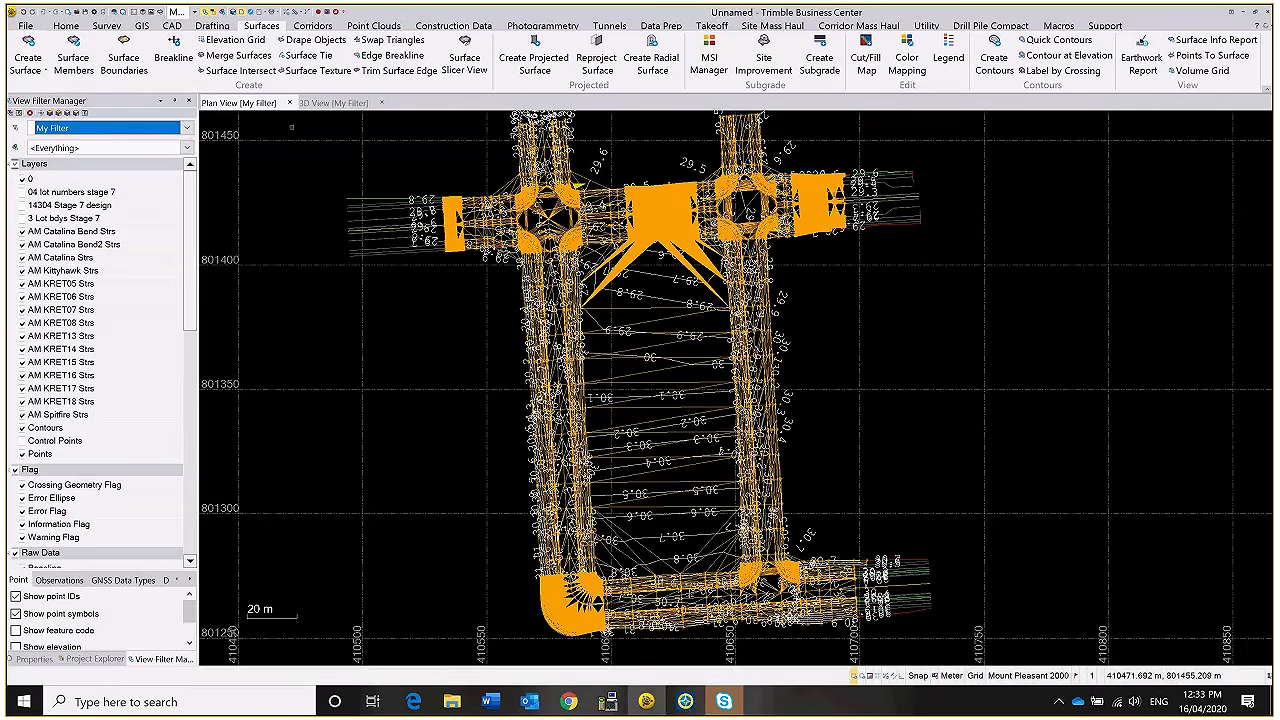
{"action": "left_click", "coordinate": [333, 103]}
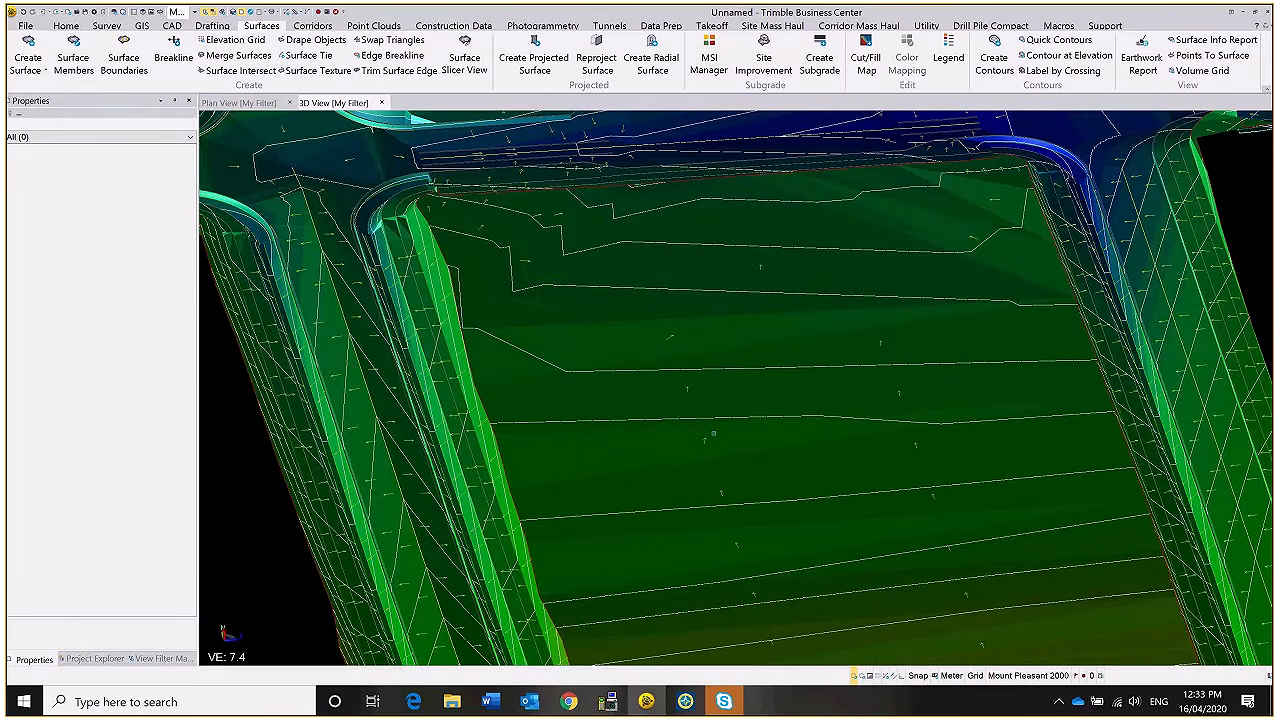
{"action": "middle_click_drag", "start_coordinate": [713, 433], "coordinate": [558, 241]}
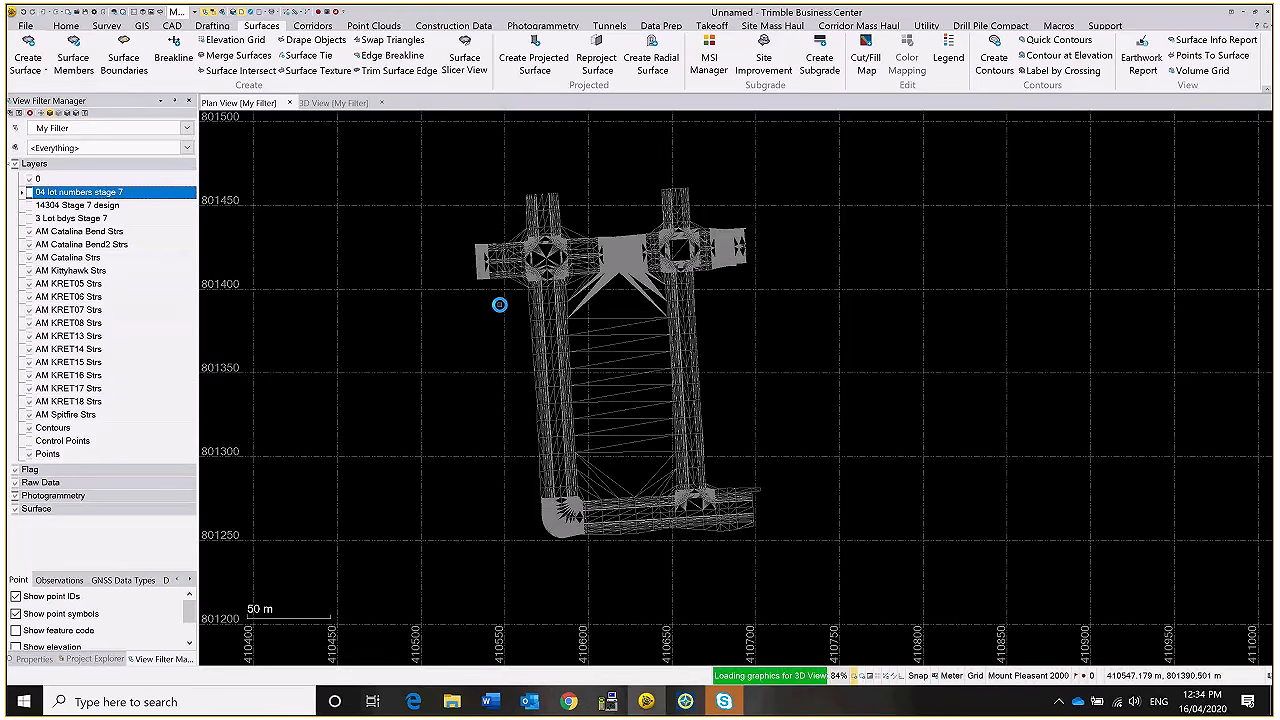
- Isolate the layers one at a time in the plan view, from 04 lot numbers stage 7 to AM KRET06 Strs
{"action": "key", "text": "Down"}
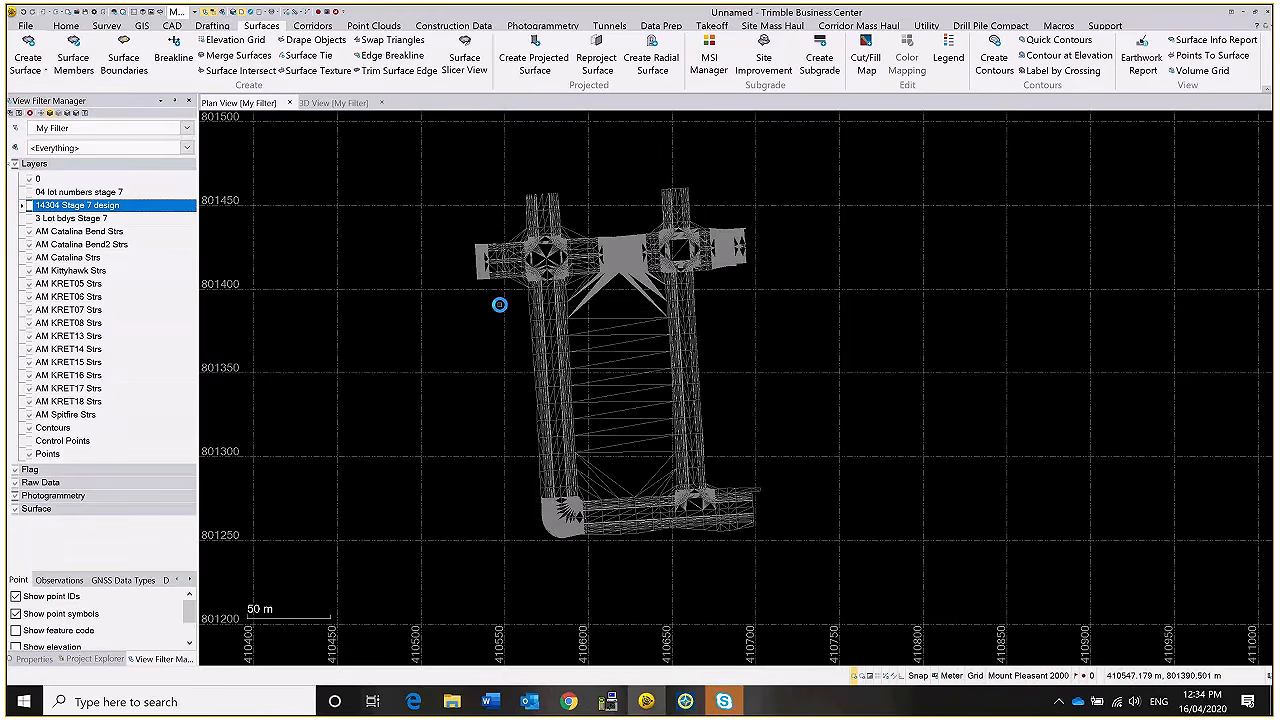
{"action": "key", "text": "Down"}
{"action": "key", "text": "Down"}
{"action": "key", "text": "Down"}
{"action": "key", "text": "Down"}
{"action": "key", "text": "Down"}
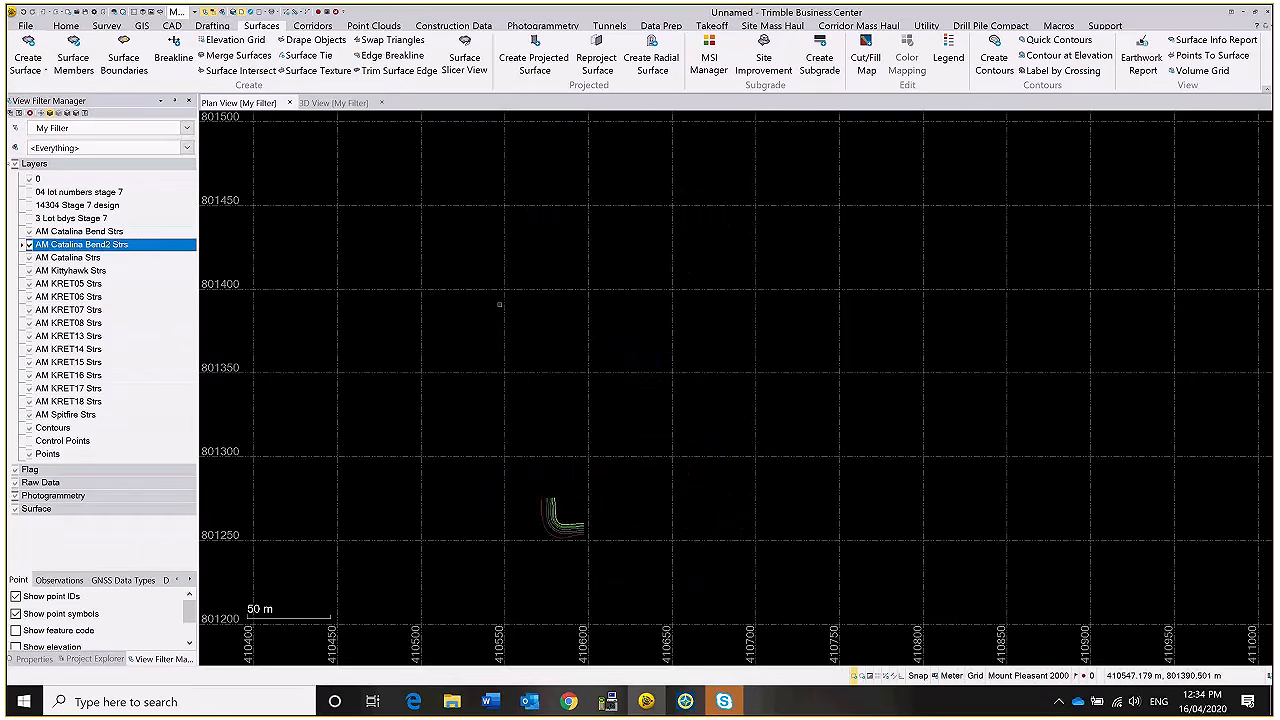
{"action": "key", "text": "Down"}
{"action": "key", "text": "Down"}
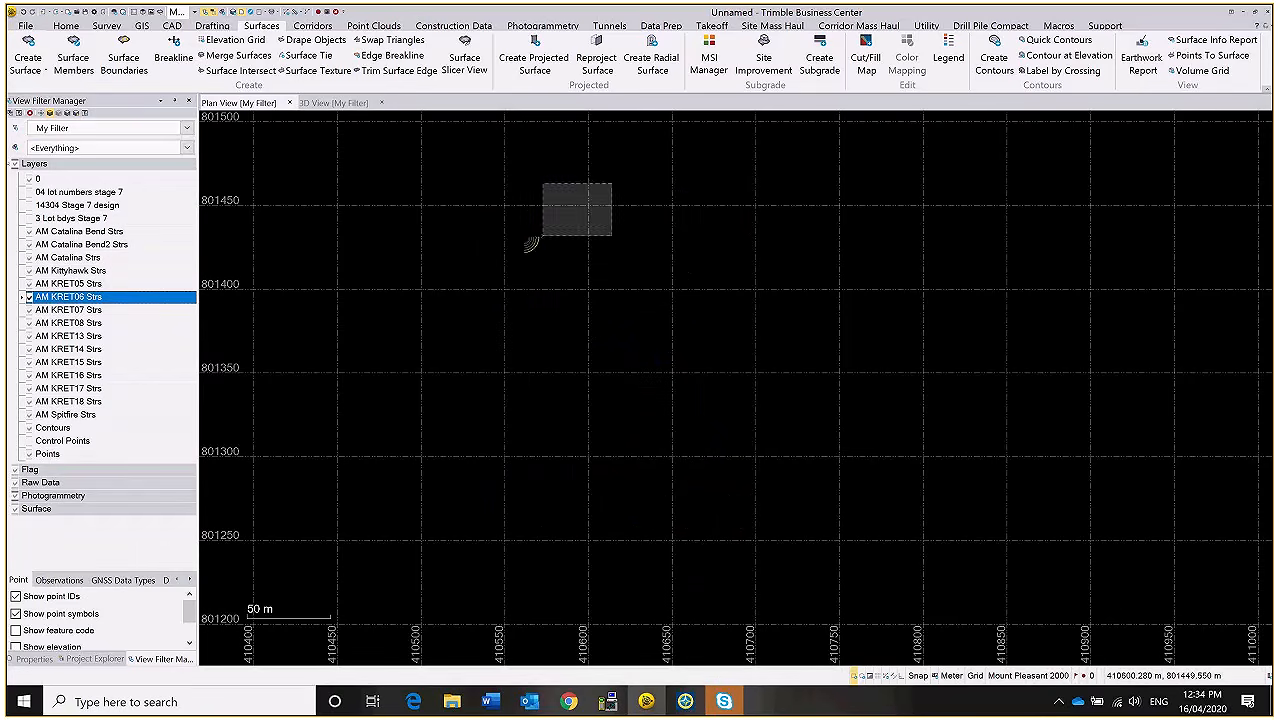
- Move the selected linestrings on the AM KRET06 Strs layer to the AM KRET14 Strs layer
{"action": "right_click", "coordinate": [547, 275]}
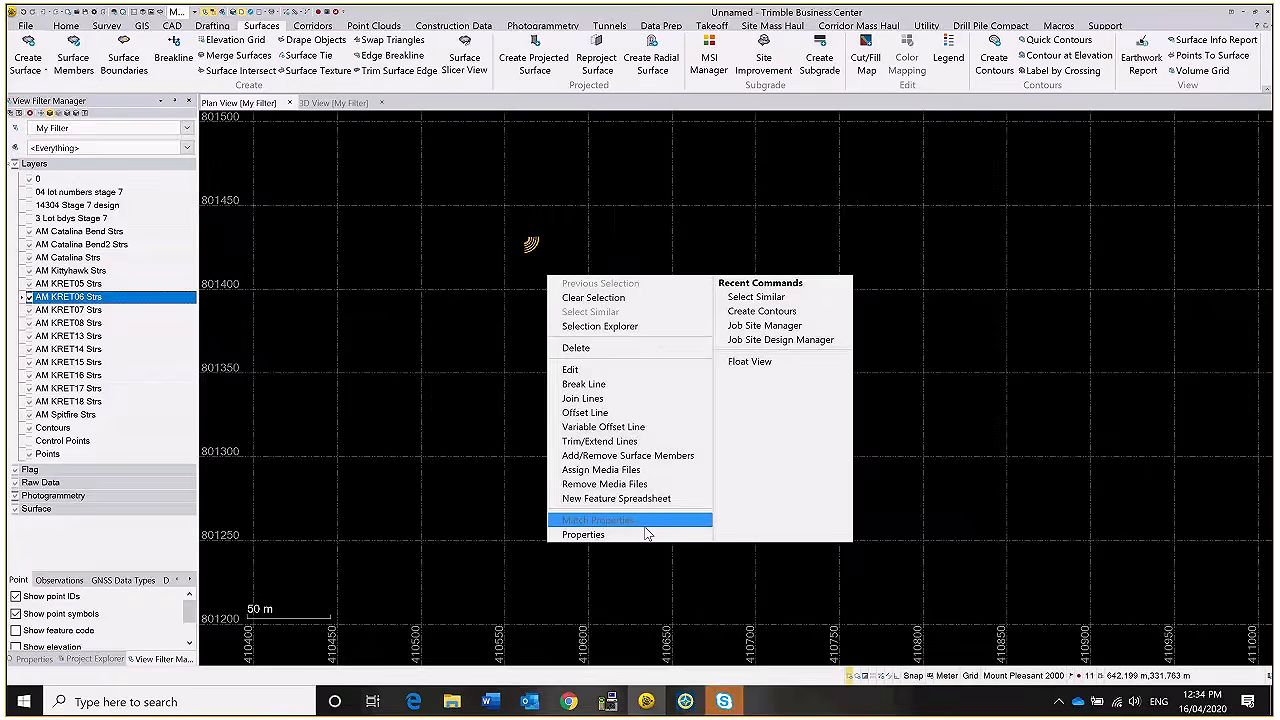
{"action": "left_click", "coordinate": [645, 536]}
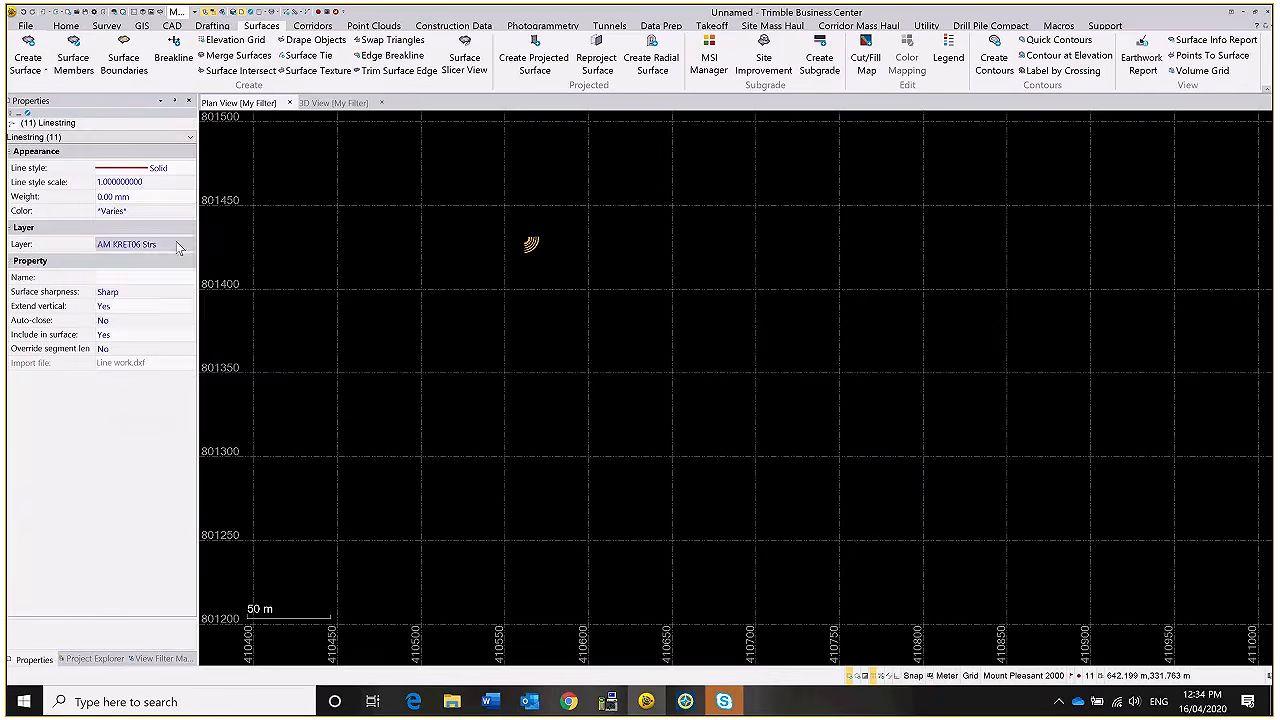
{"action": "left_click", "coordinate": [190, 244]}
{"action": "left_click", "coordinate": [134, 266]}
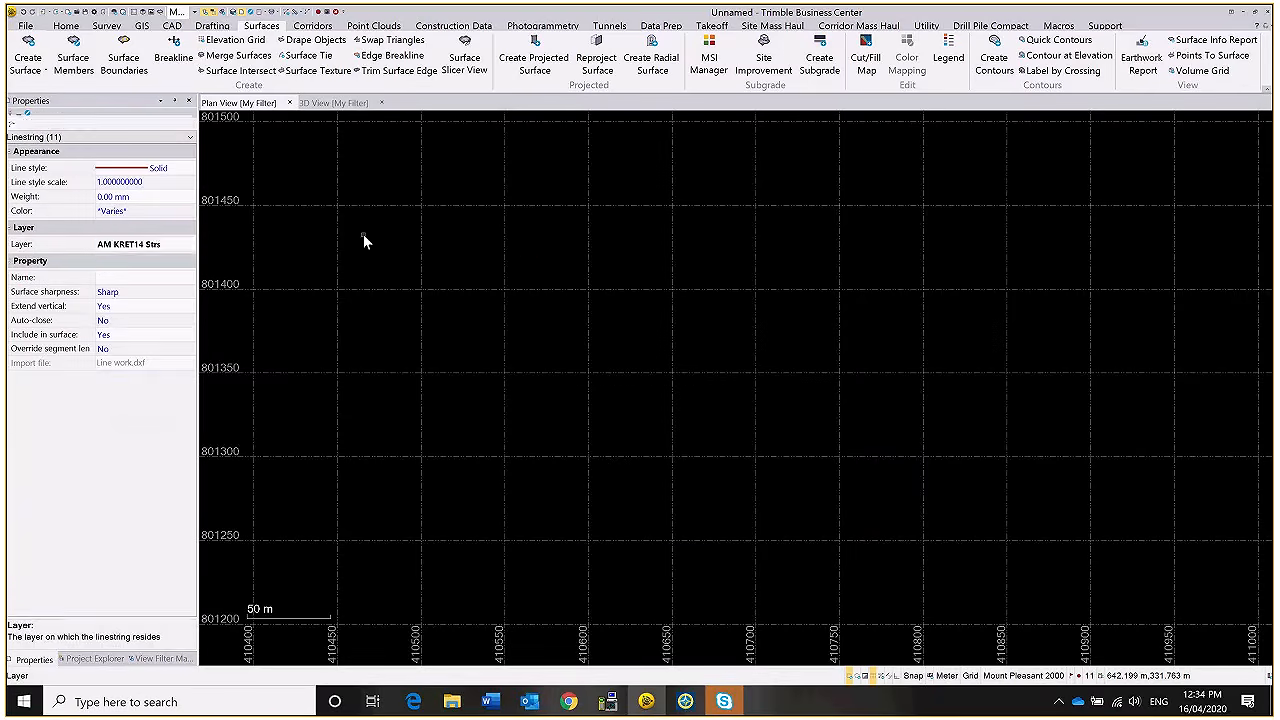
- Isolate each layer in turn from AM KRET06 Strs to Points, and restore the display of all filtered layers
{"action": "left_click", "coordinate": [92, 659]}
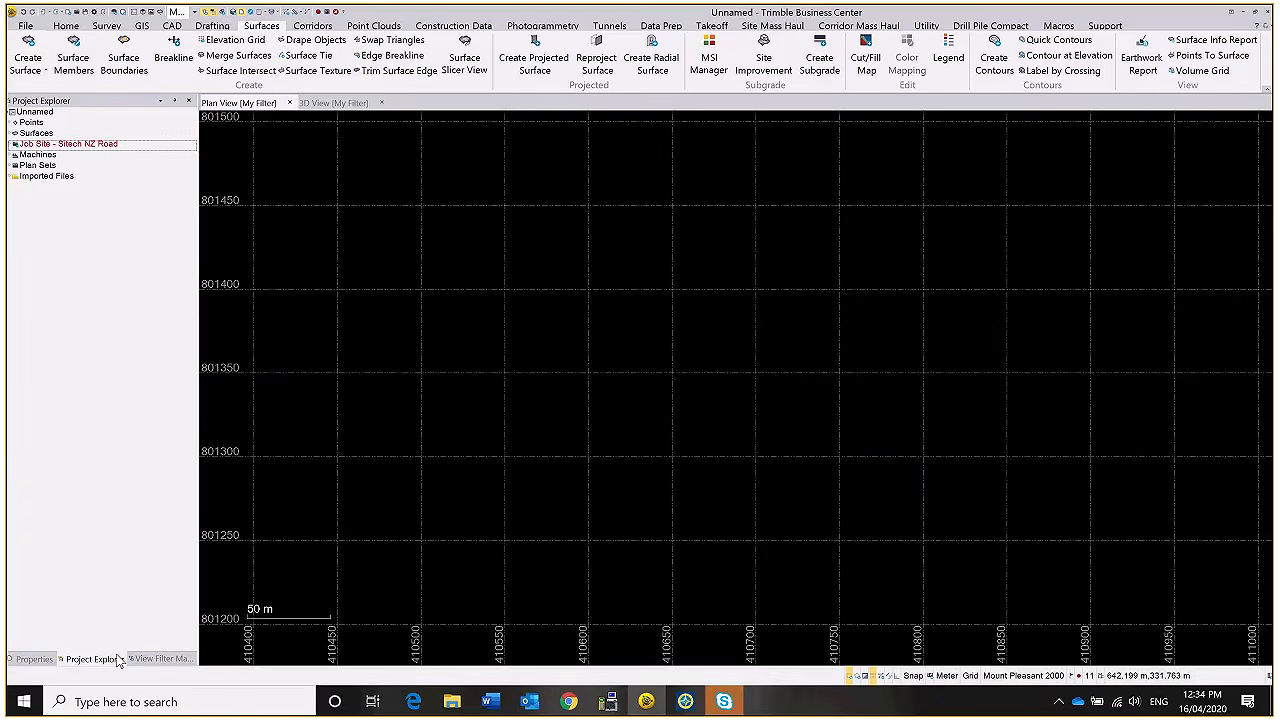
{"action": "left_click", "coordinate": [158, 659]}
{"action": "left_click", "coordinate": [112, 300]}
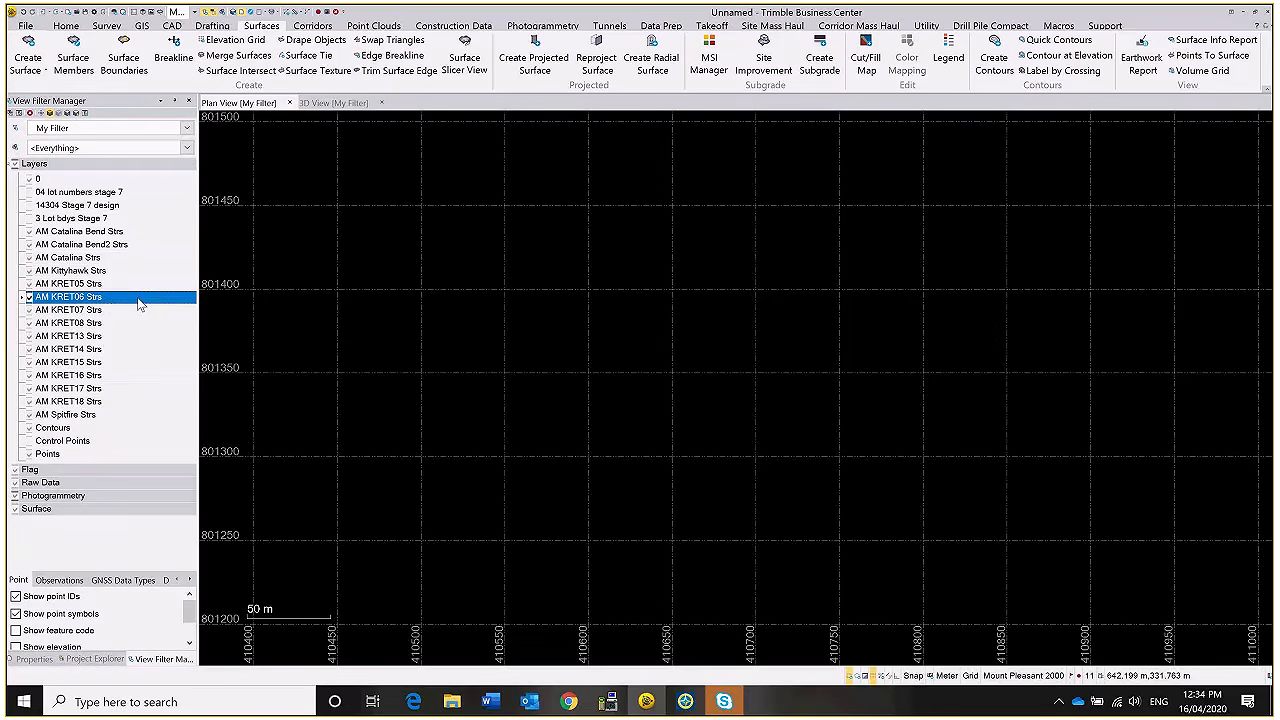
{"action": "key", "text": "Down"}
{"action": "key", "text": "Down"}
{"action": "key", "text": "Down"}
{"action": "key", "text": "Down"}
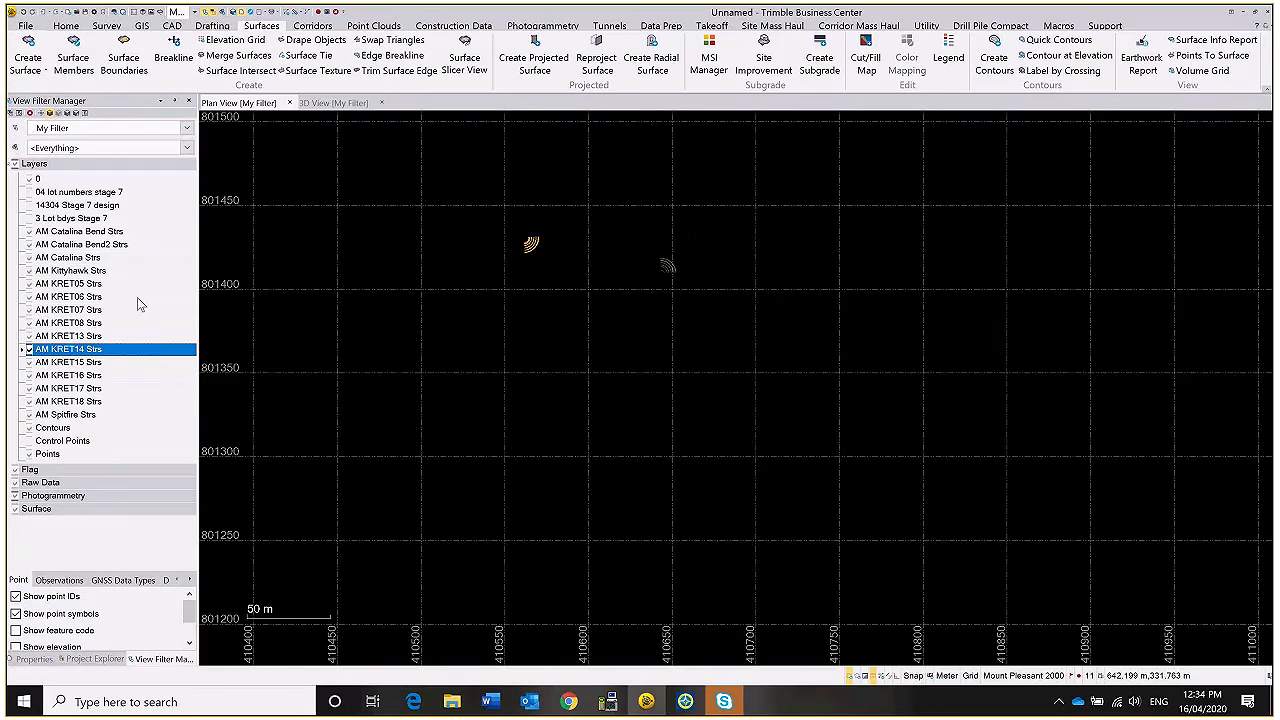
{"action": "key", "text": "Down"}
{"action": "key", "text": "Down"}
{"action": "key", "text": "Down"}
{"action": "key", "text": "Down"}
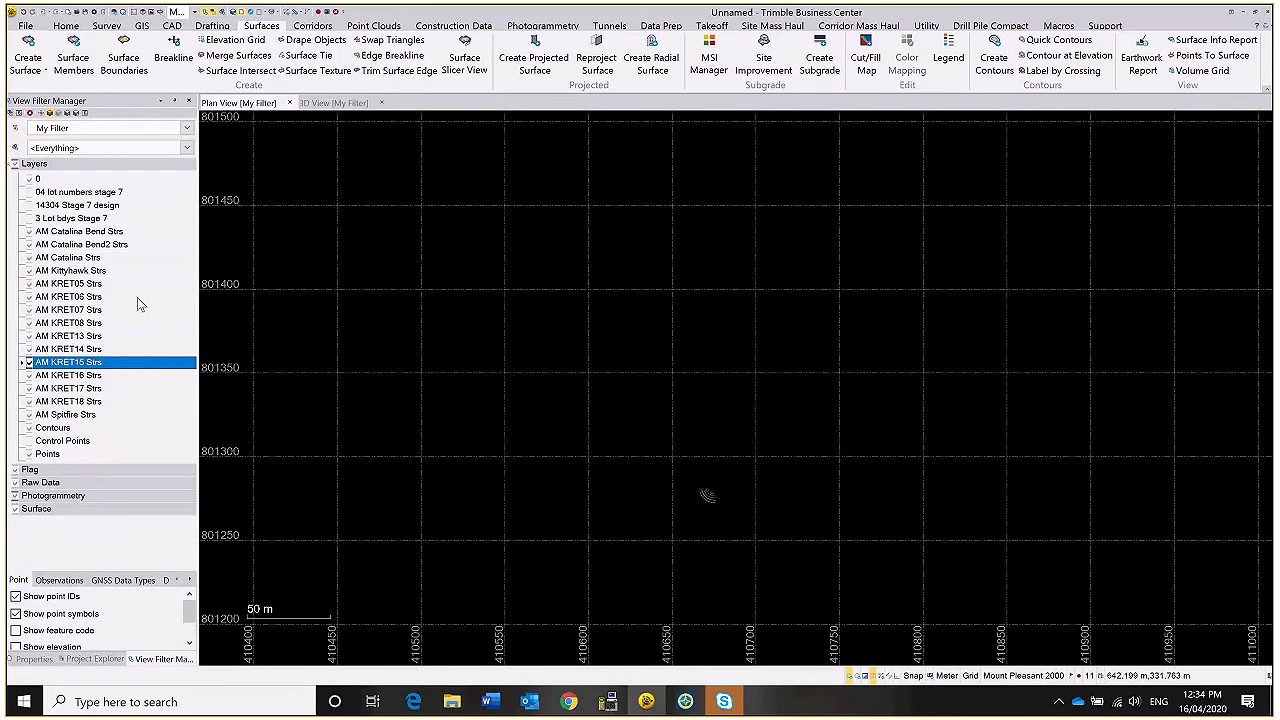
{"action": "key", "text": "Down"}
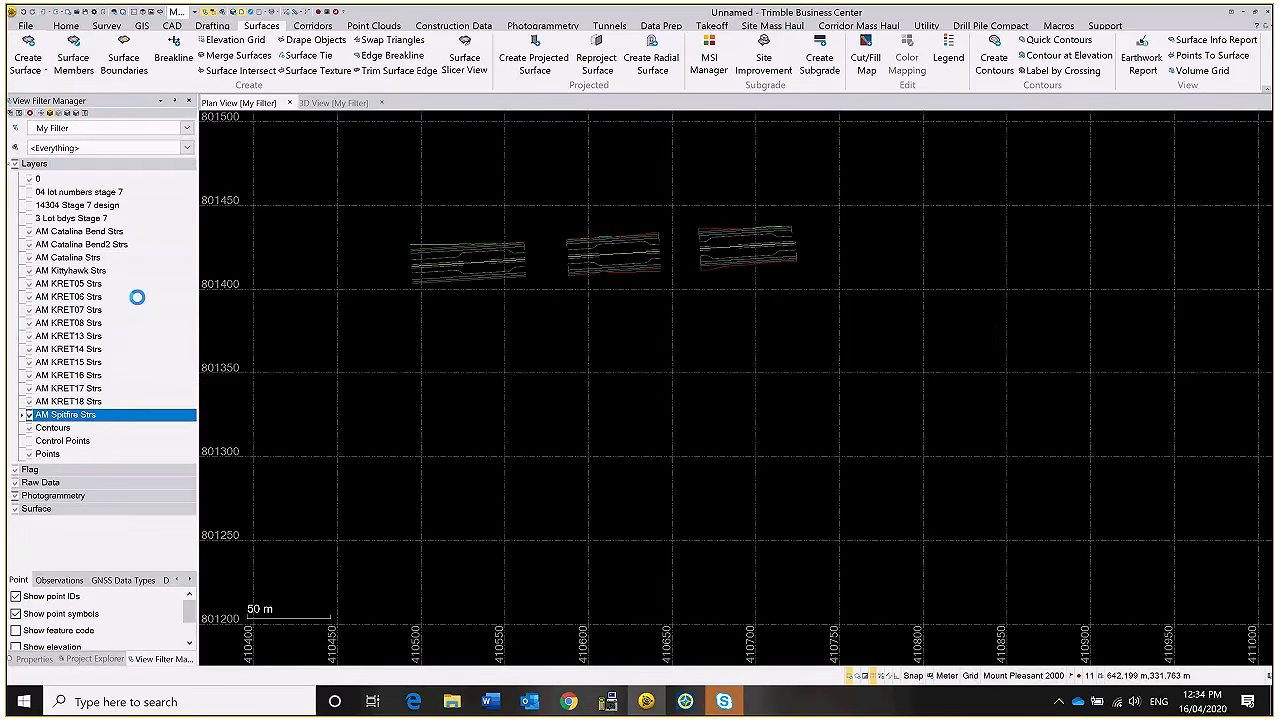
{"action": "key", "text": "Down"}
{"action": "key", "text": "Down"}
{"action": "key", "text": "Down"}
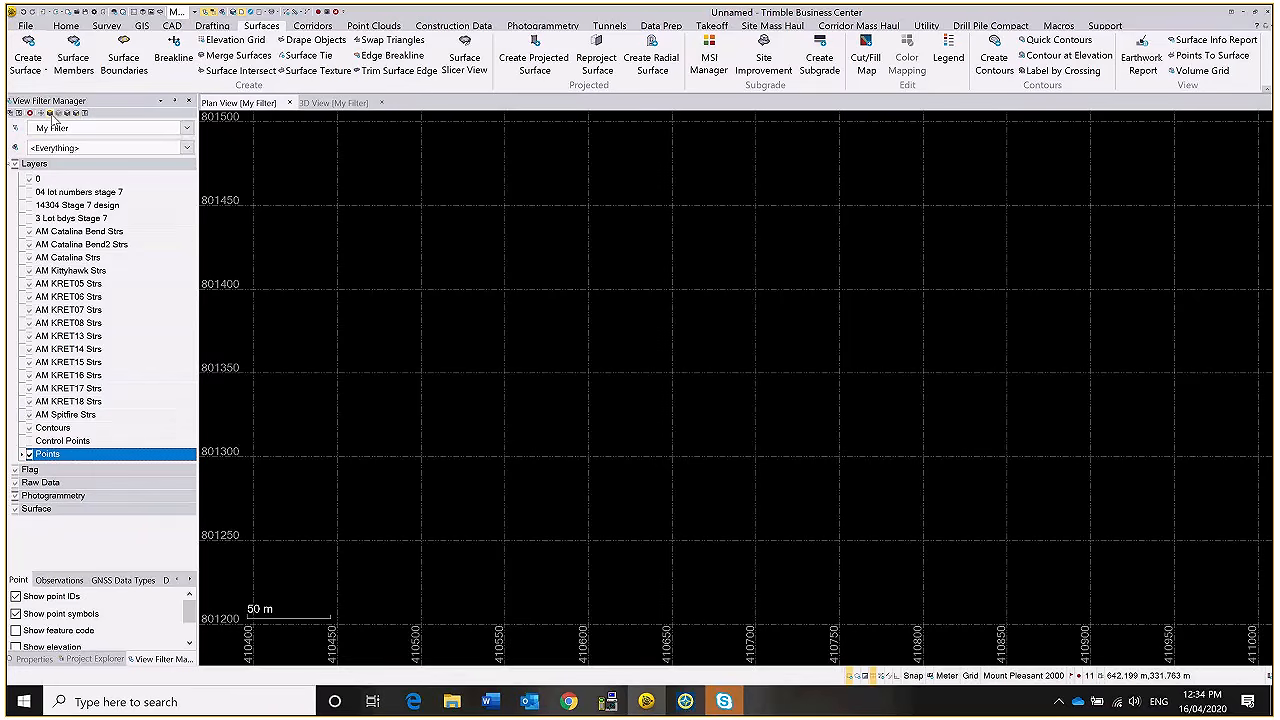
{"action": "left_click", "coordinate": [50, 114]}
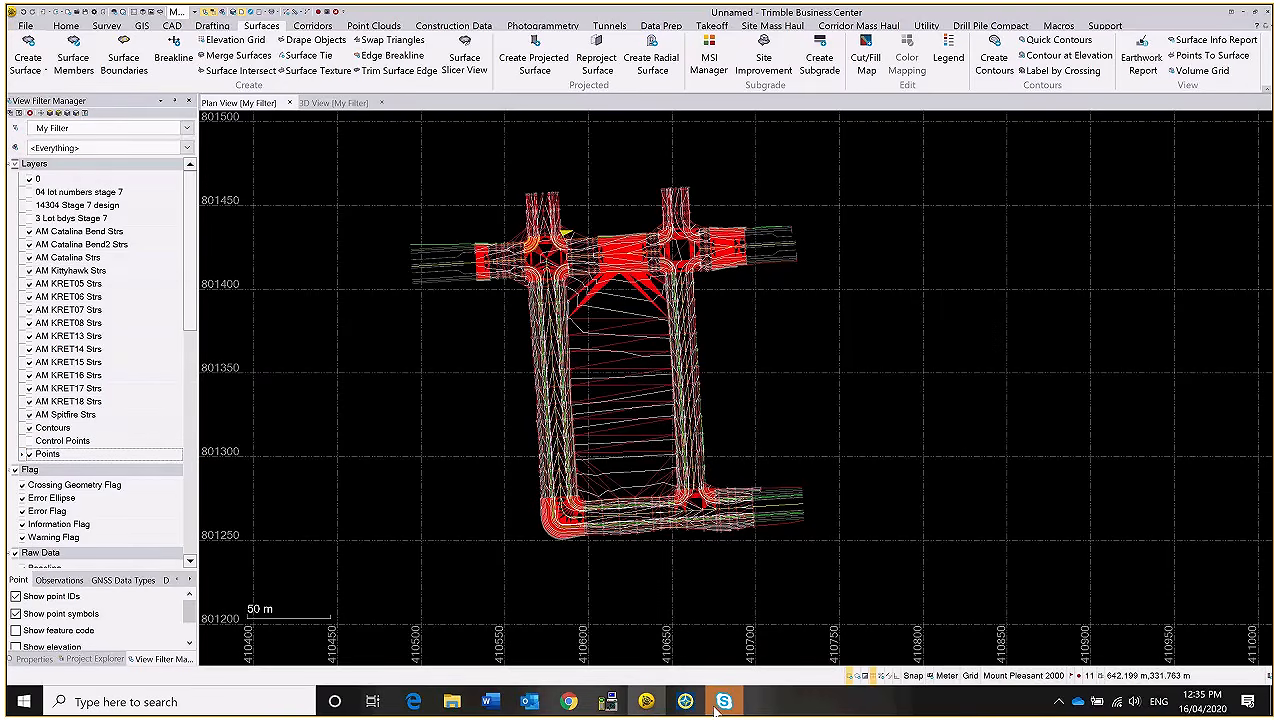
- Bring up the Skype meeting window again to check the conversation
{"action": "left_click", "coordinate": [722, 702]}
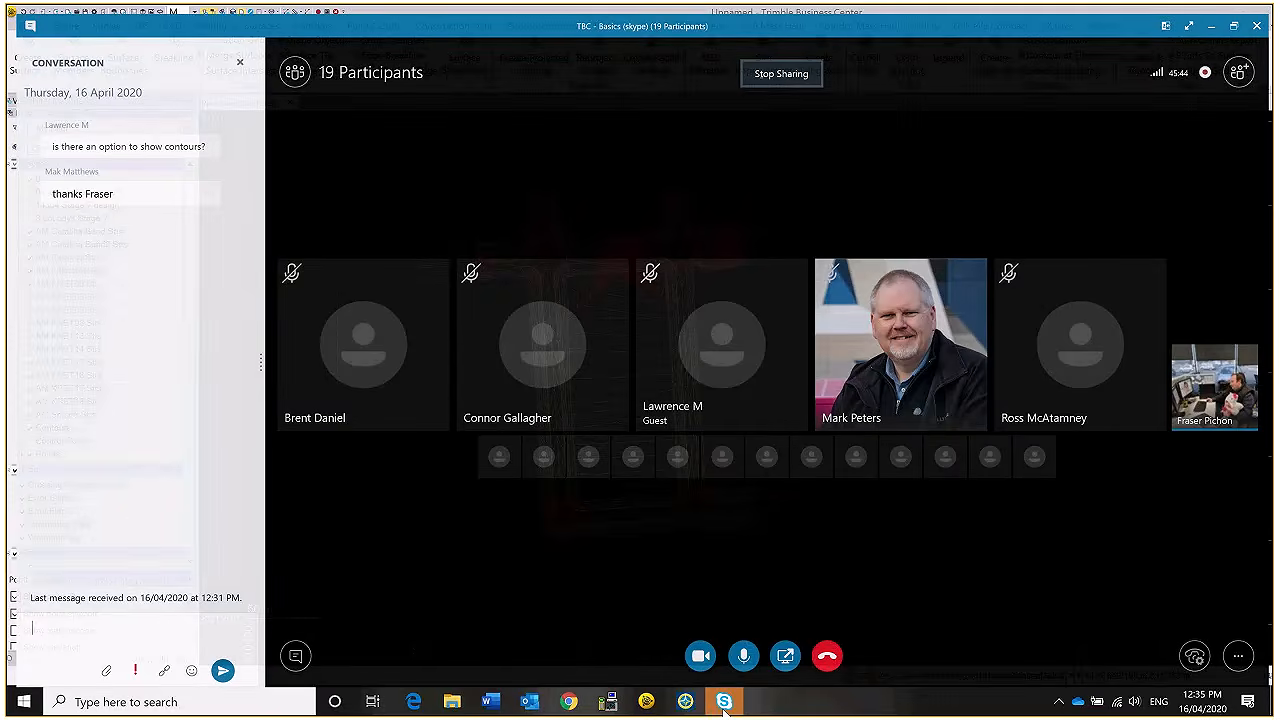